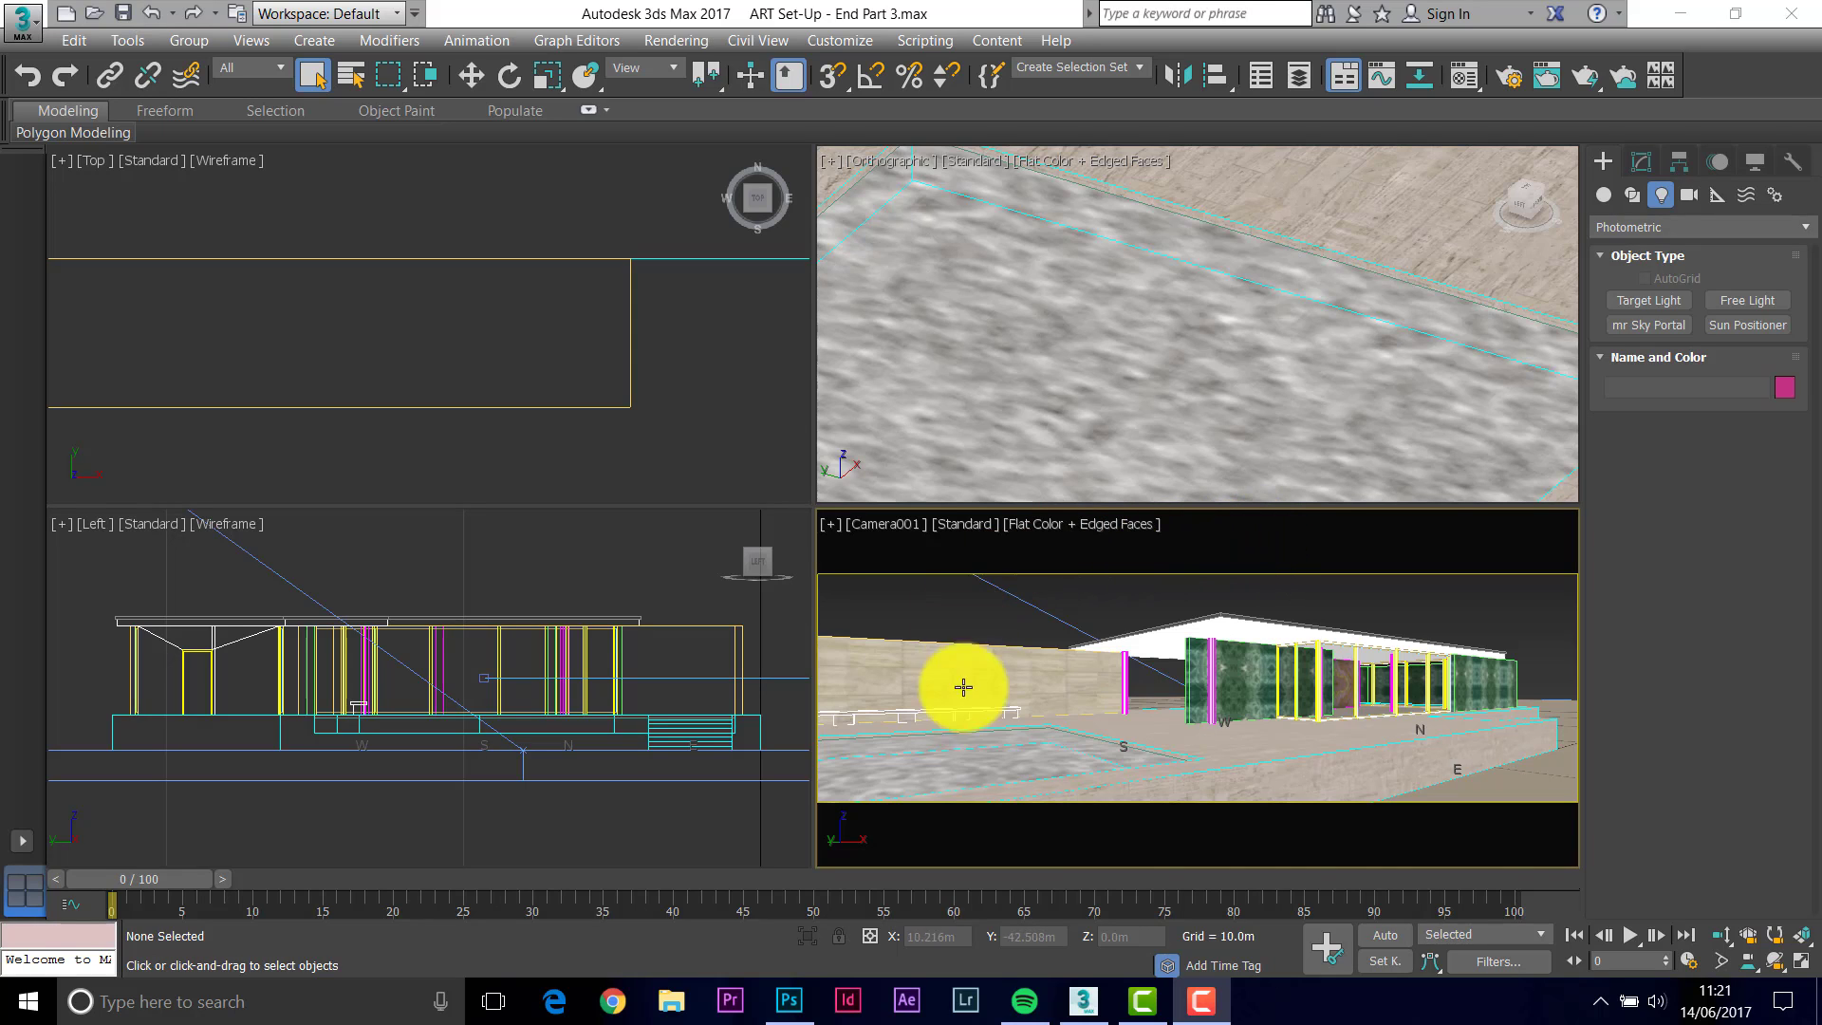
# Bring Photoshop, showing the rendered pavilion image TEST CAM 1.tif, to the front.
pyautogui.moveTo(959, 683); pyautogui.dragTo(1527, 819)
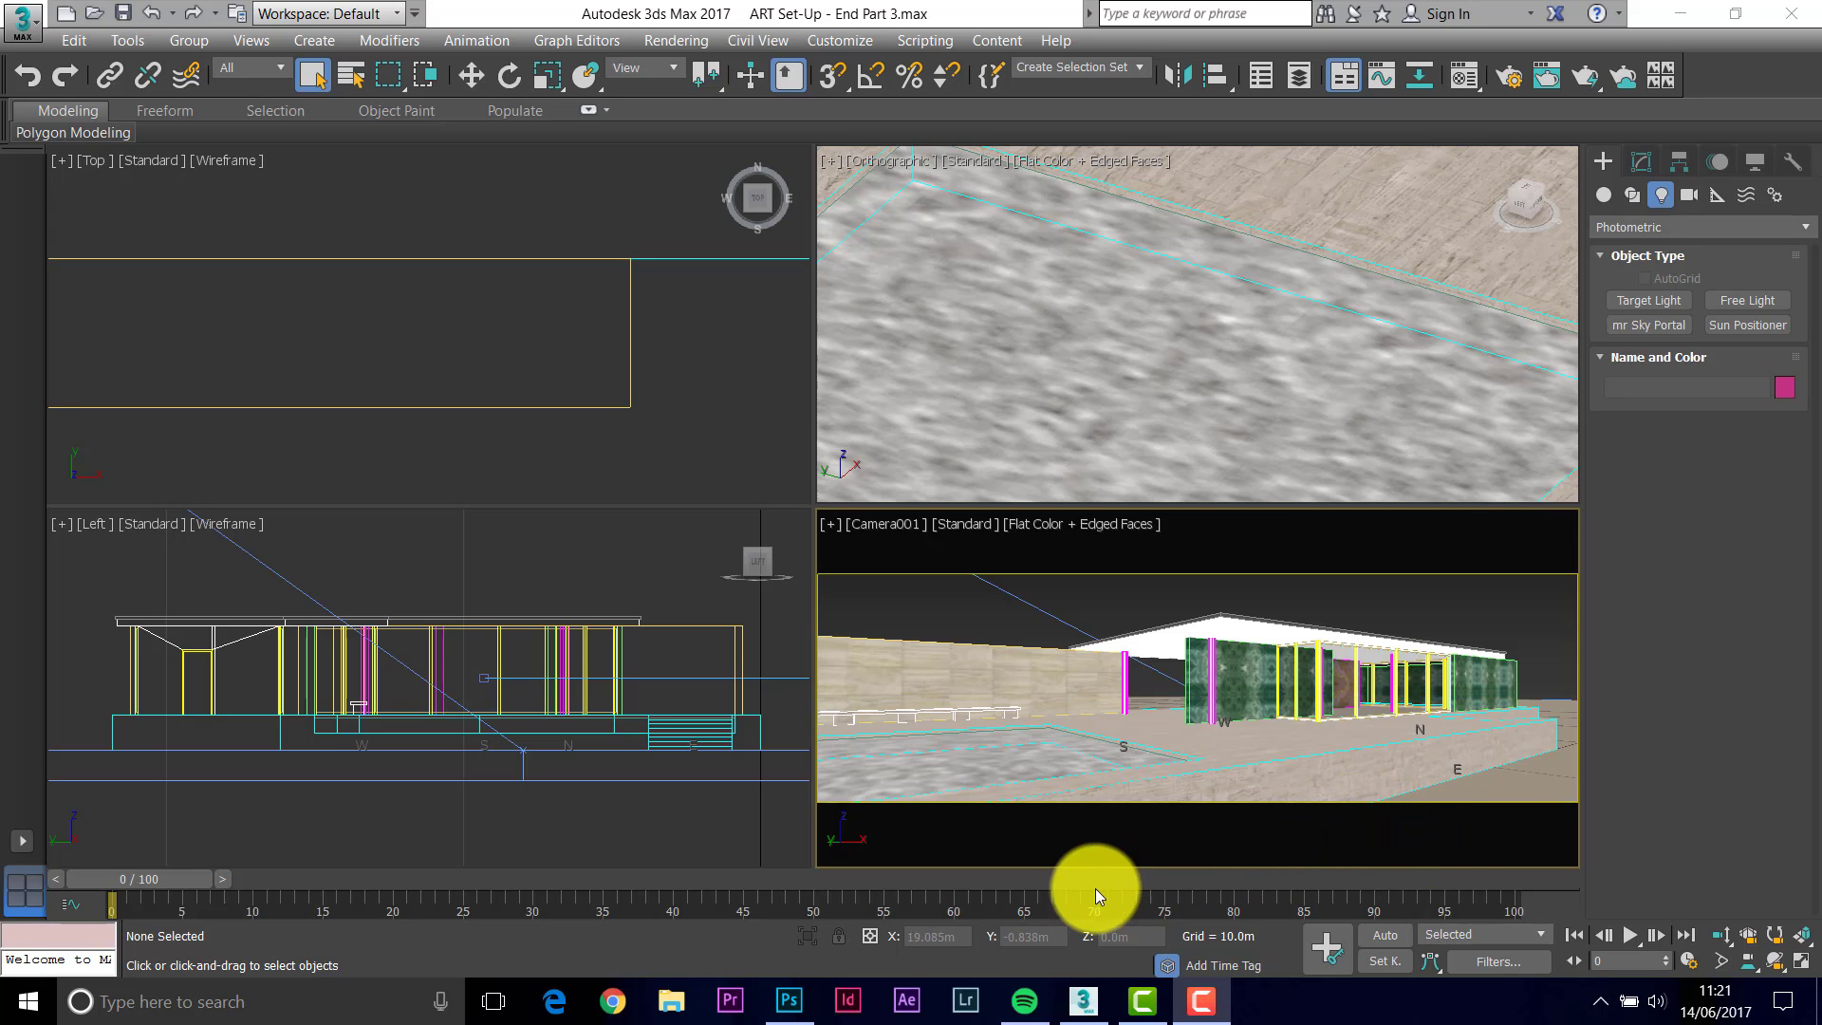
pyautogui.click(786, 999)
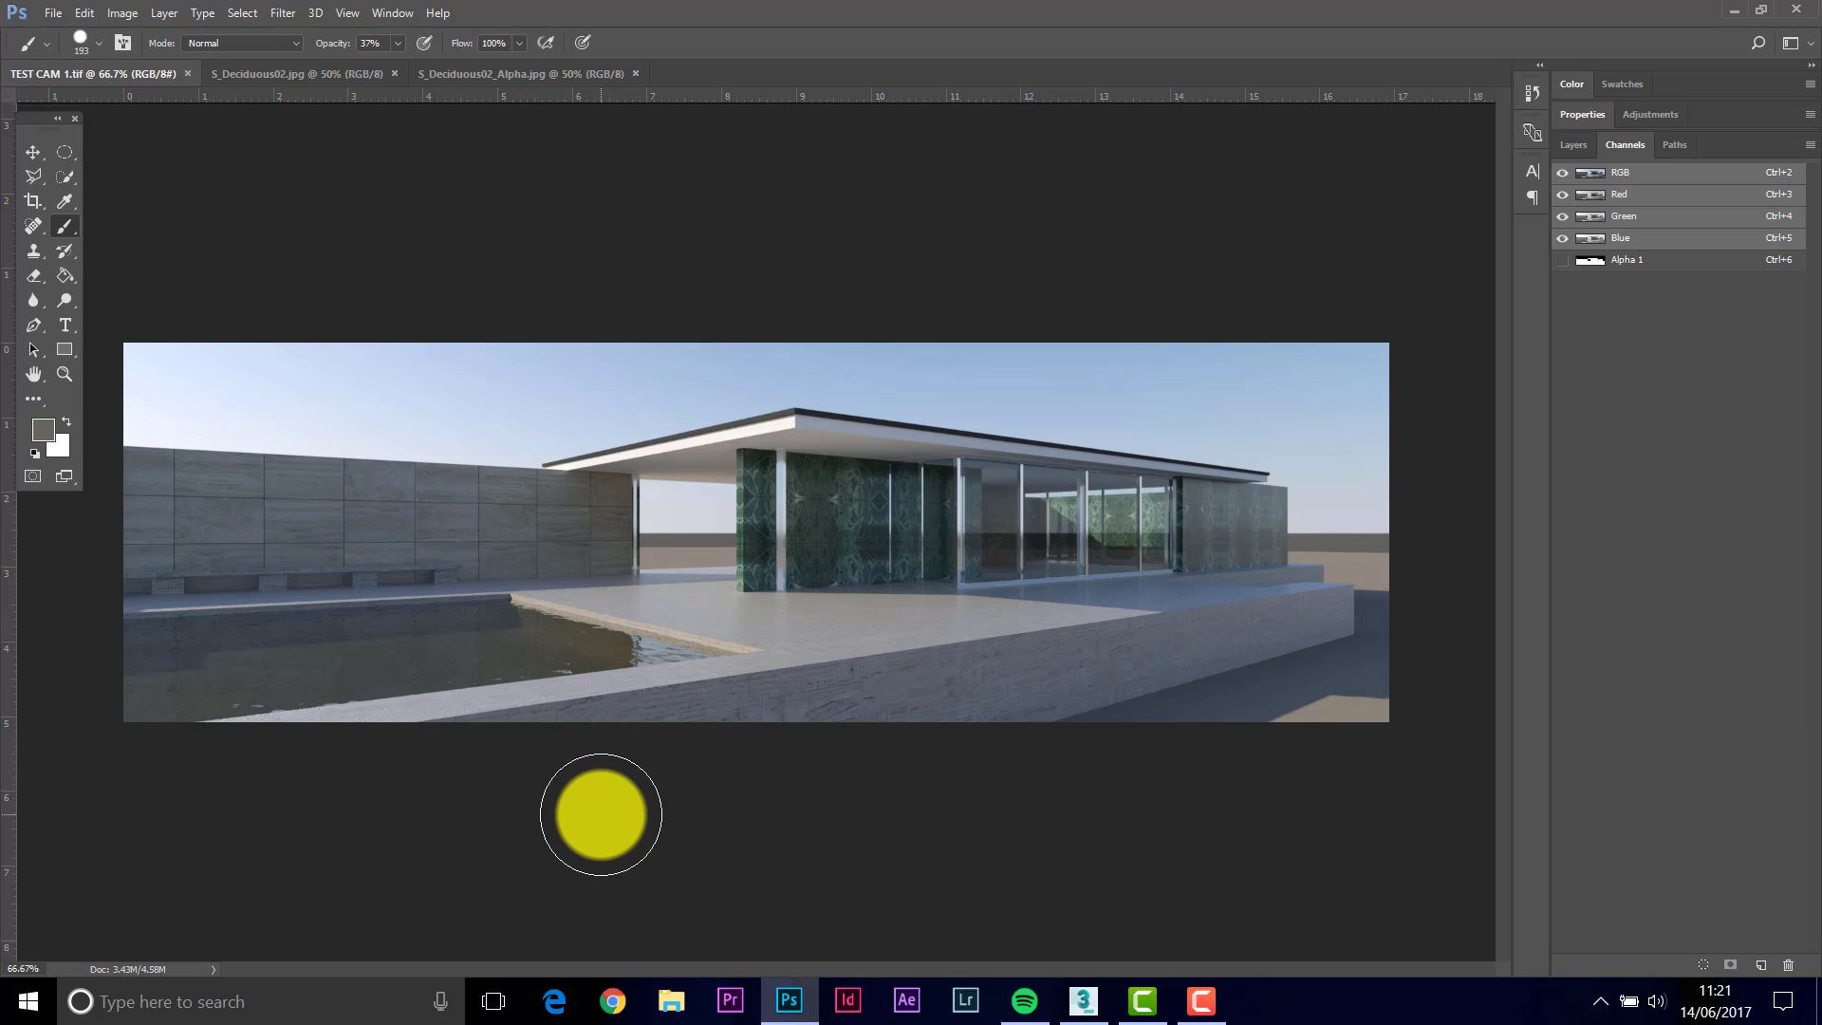
# Dismiss the sharing notice, undo a stray test brush stroke, and switch to the Move tool.
pyautogui.click(1808, 750)
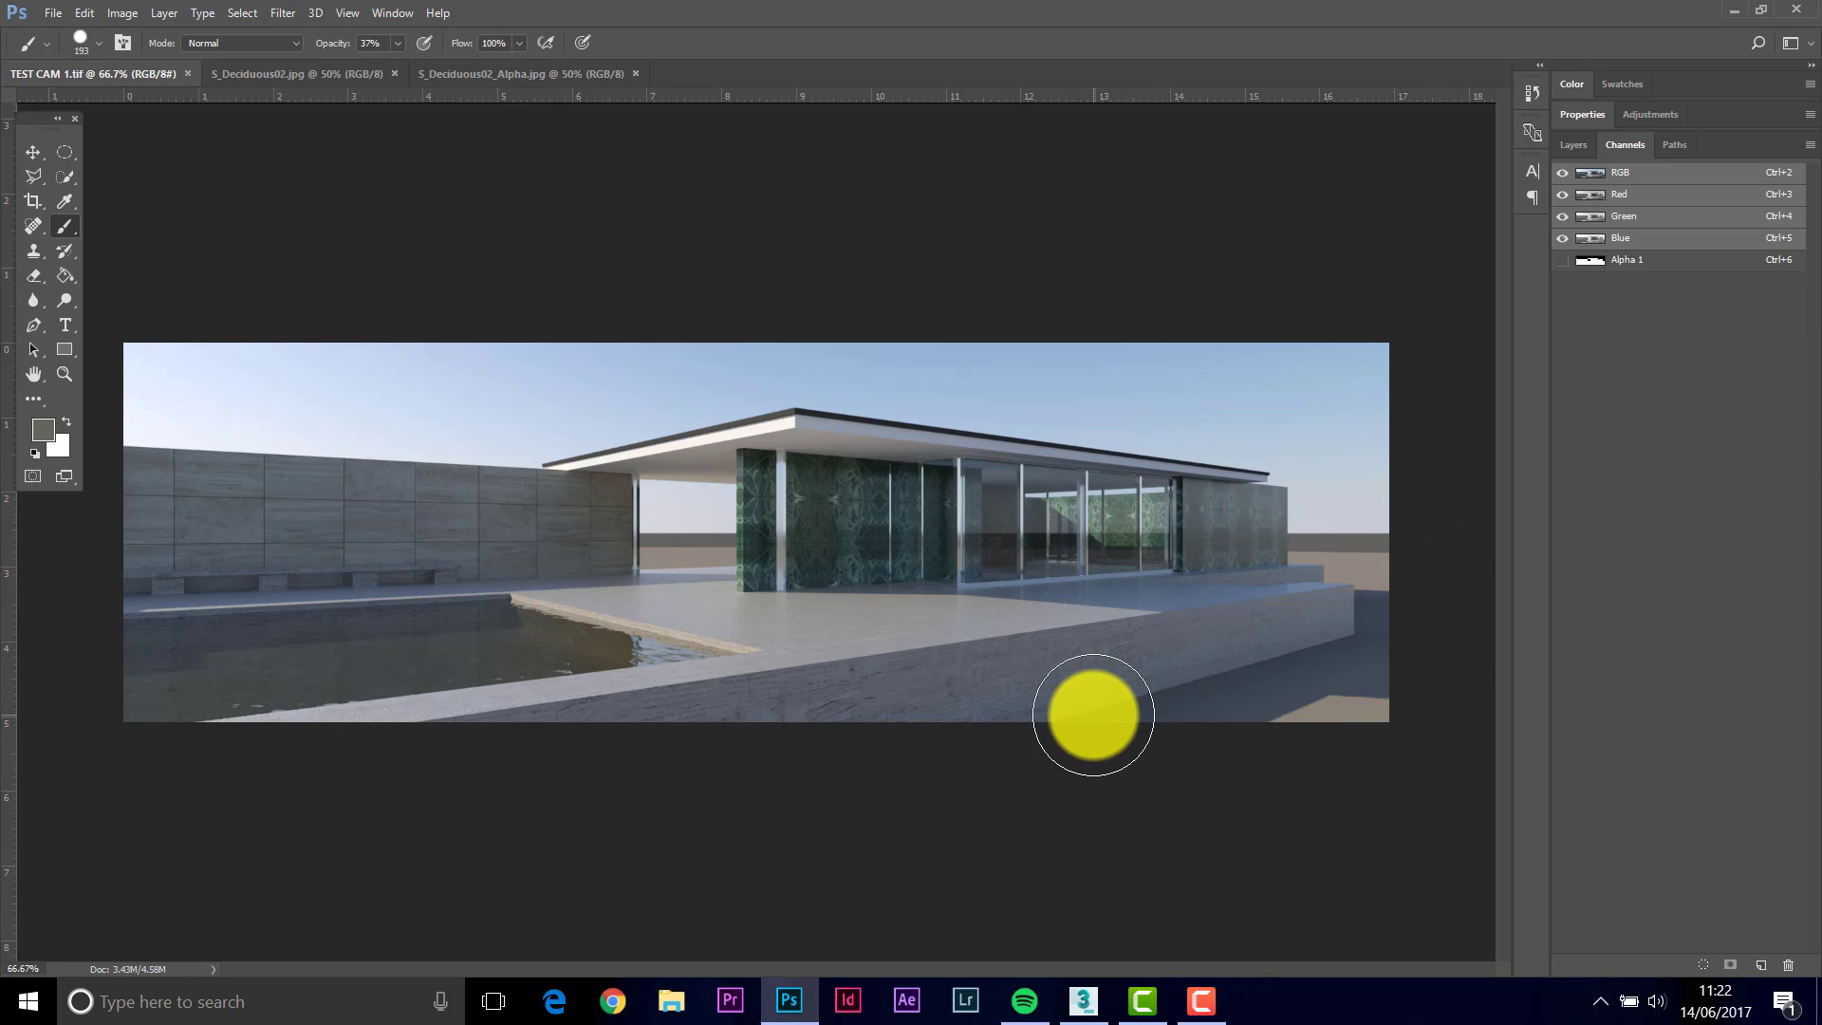
pyautogui.moveTo(324, 472); pyautogui.dragTo(385, 327)
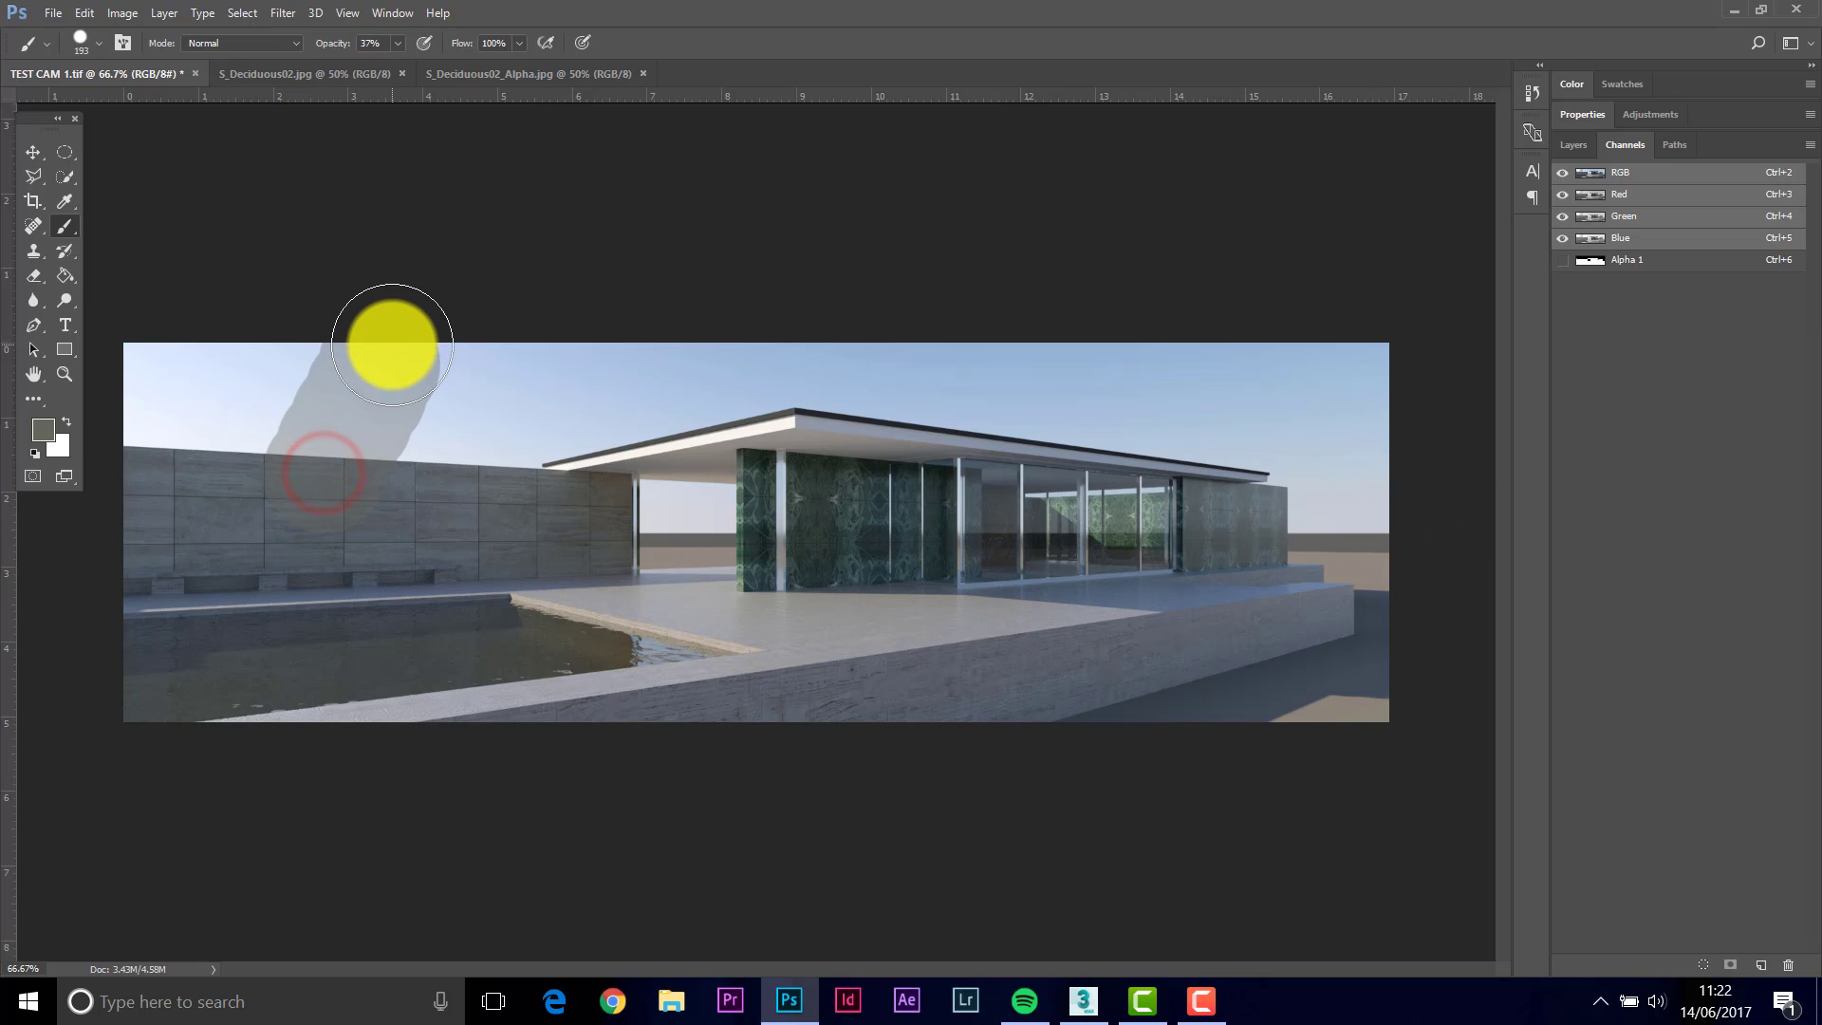
pyautogui.hotkey('ctrl', 'z')
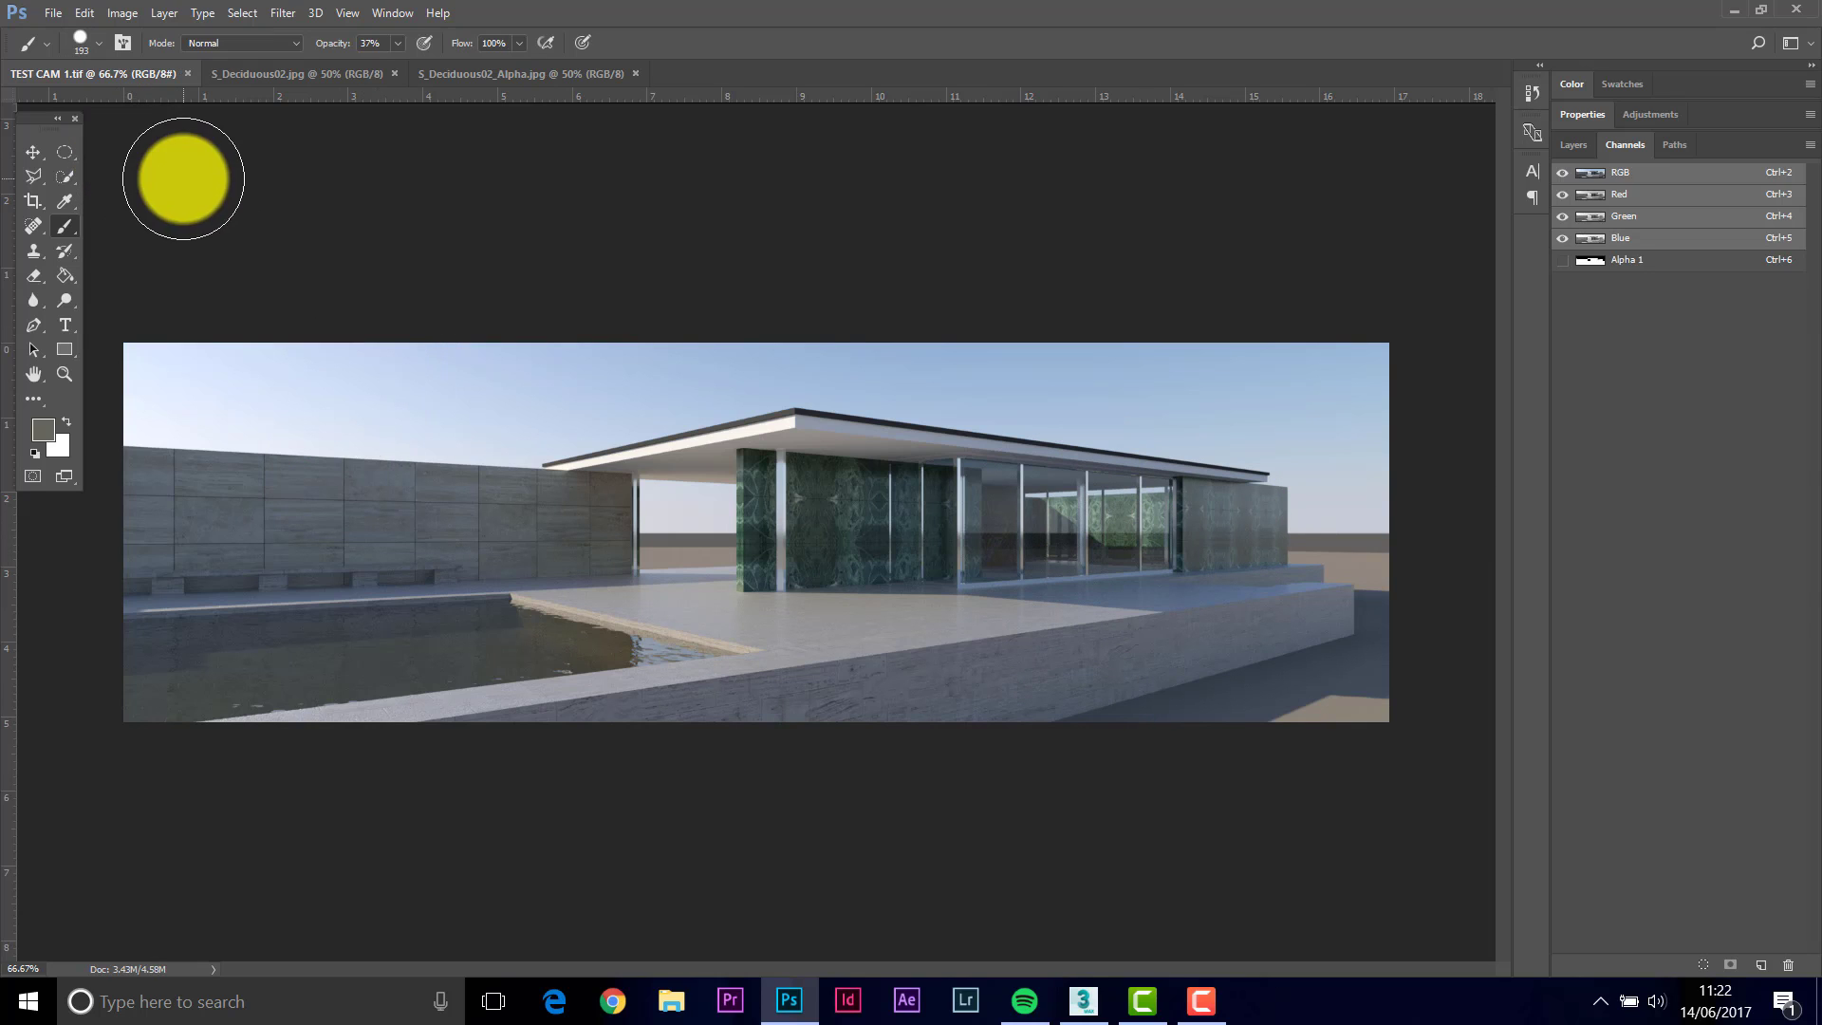
pyautogui.click(32, 153)
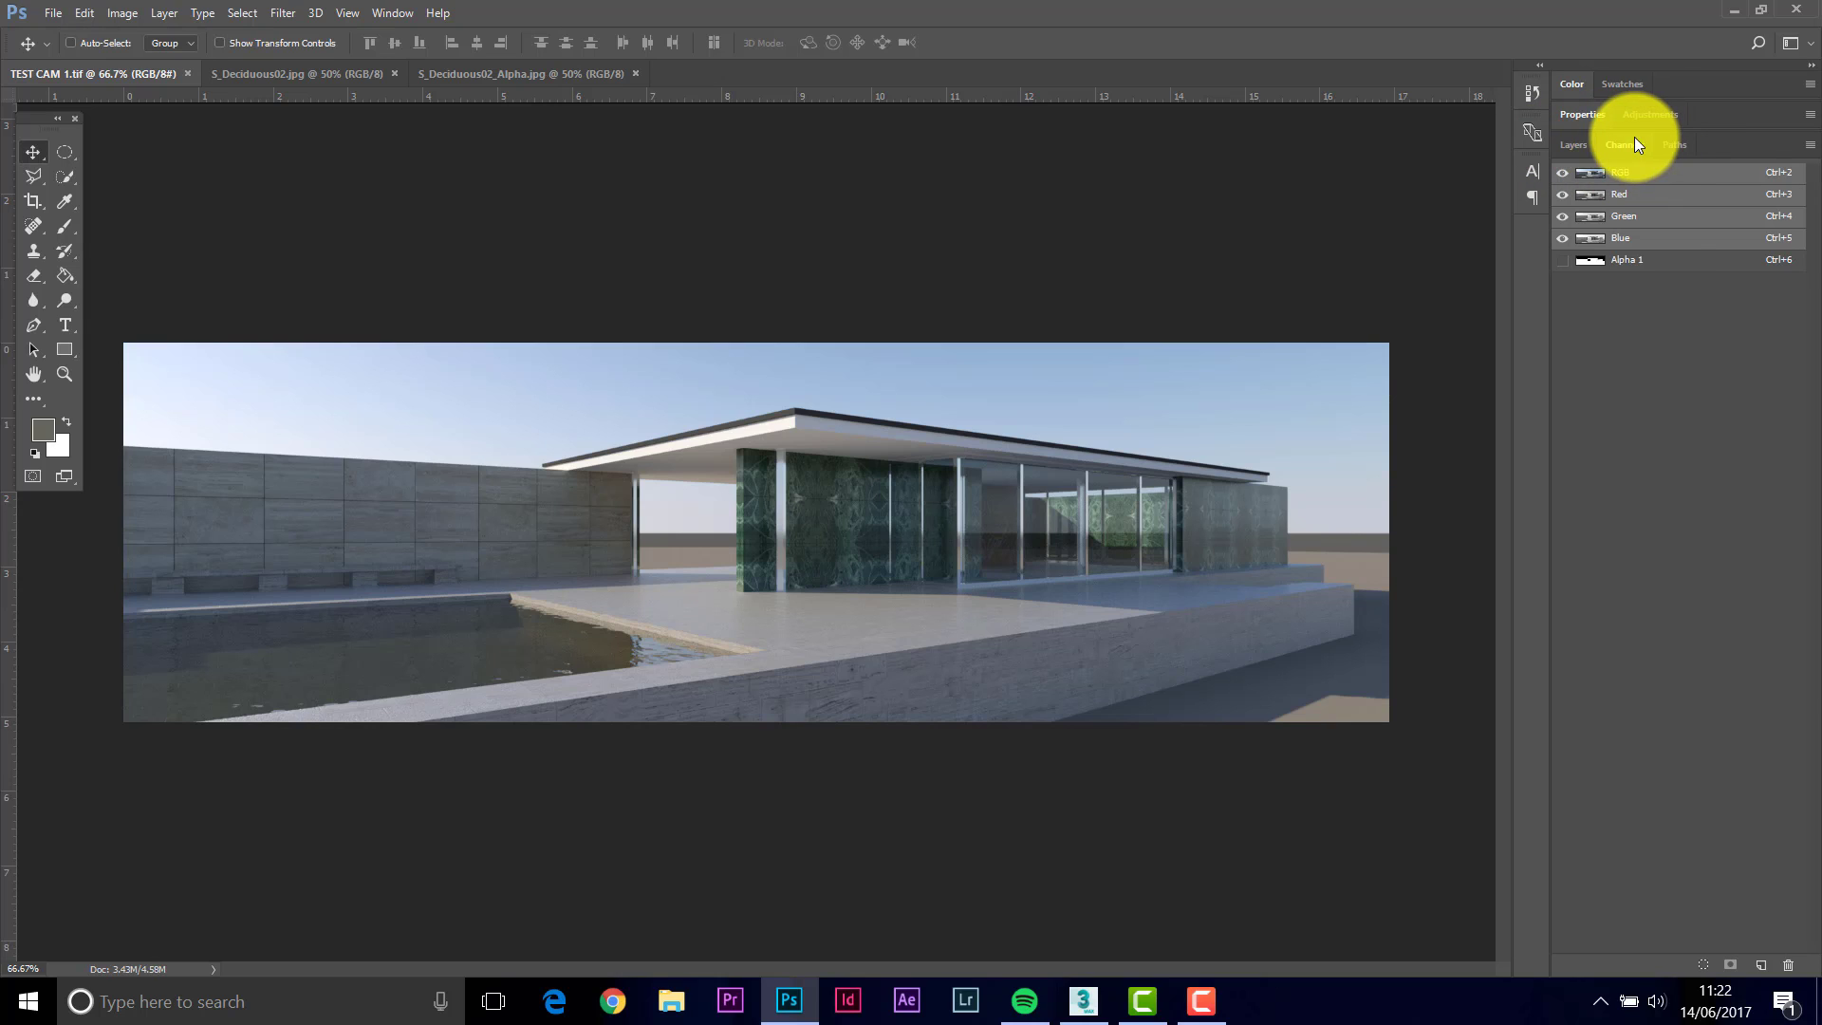
# Load the Alpha 1 building mask as a selection and copy it to a new Layer 1 with Ctrl+J.
pyautogui.click(1628, 265)
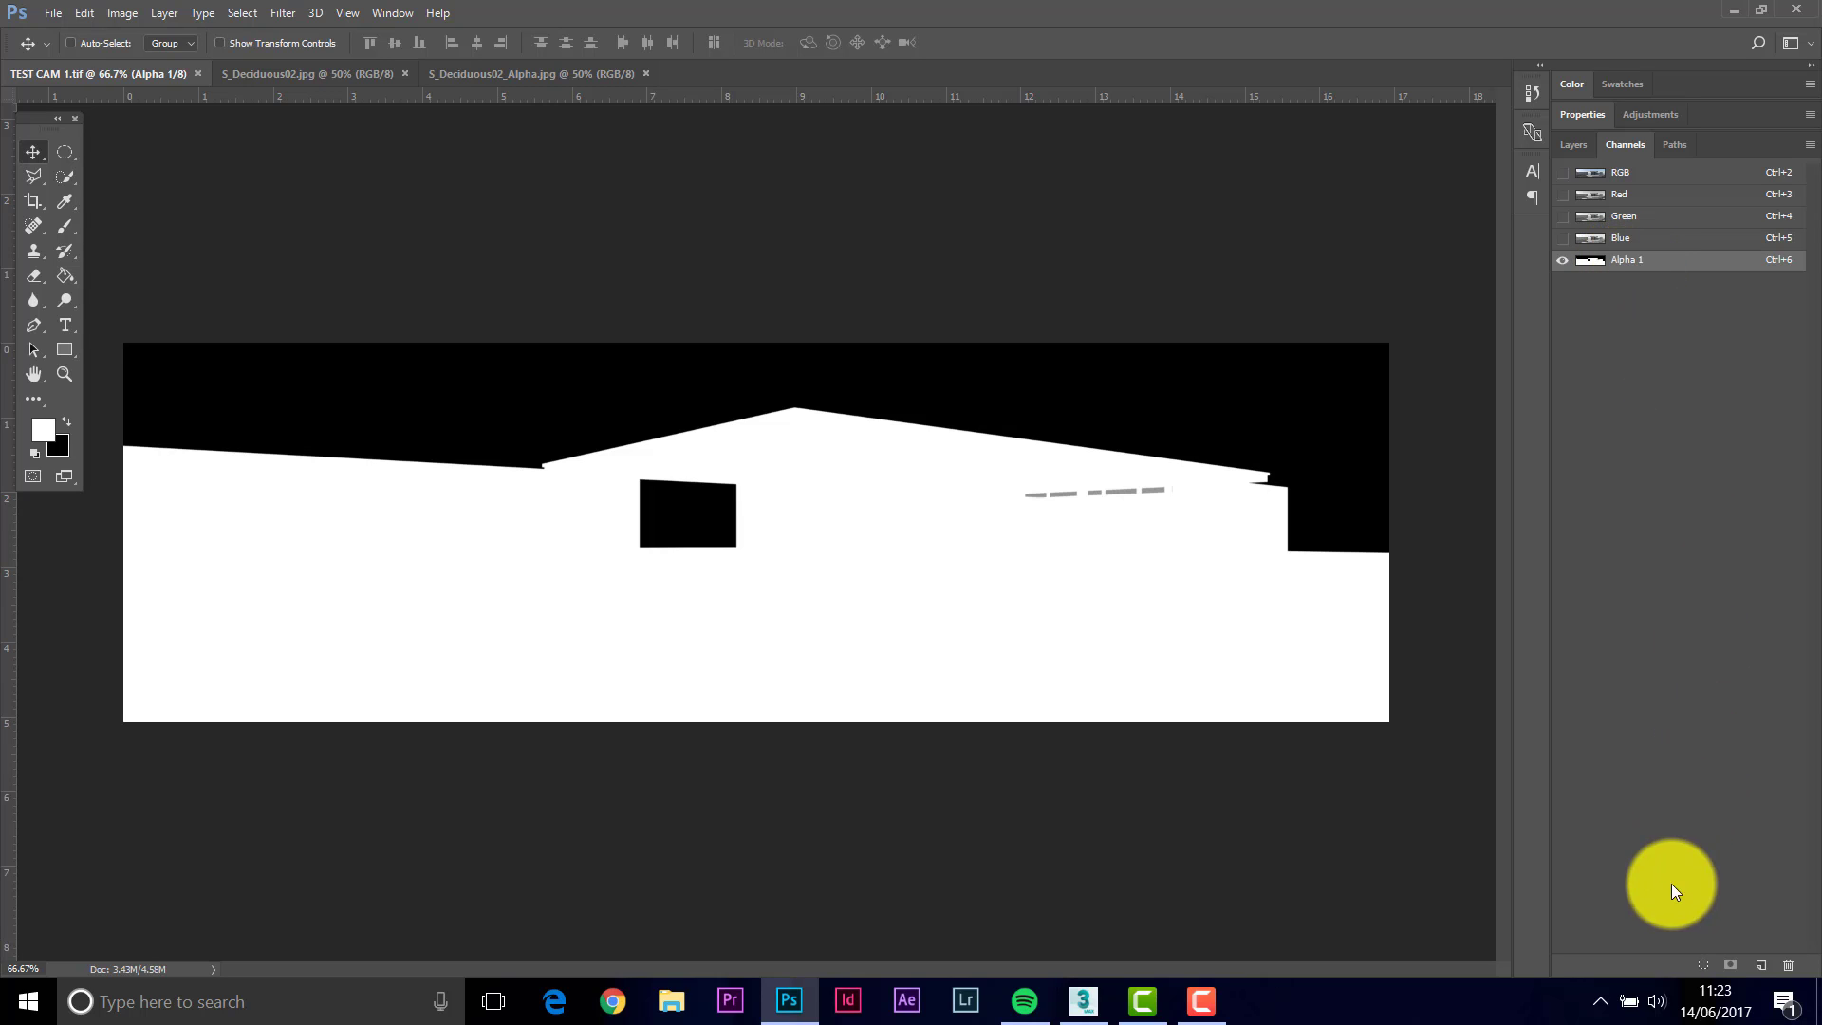
pyautogui.click(1704, 967)
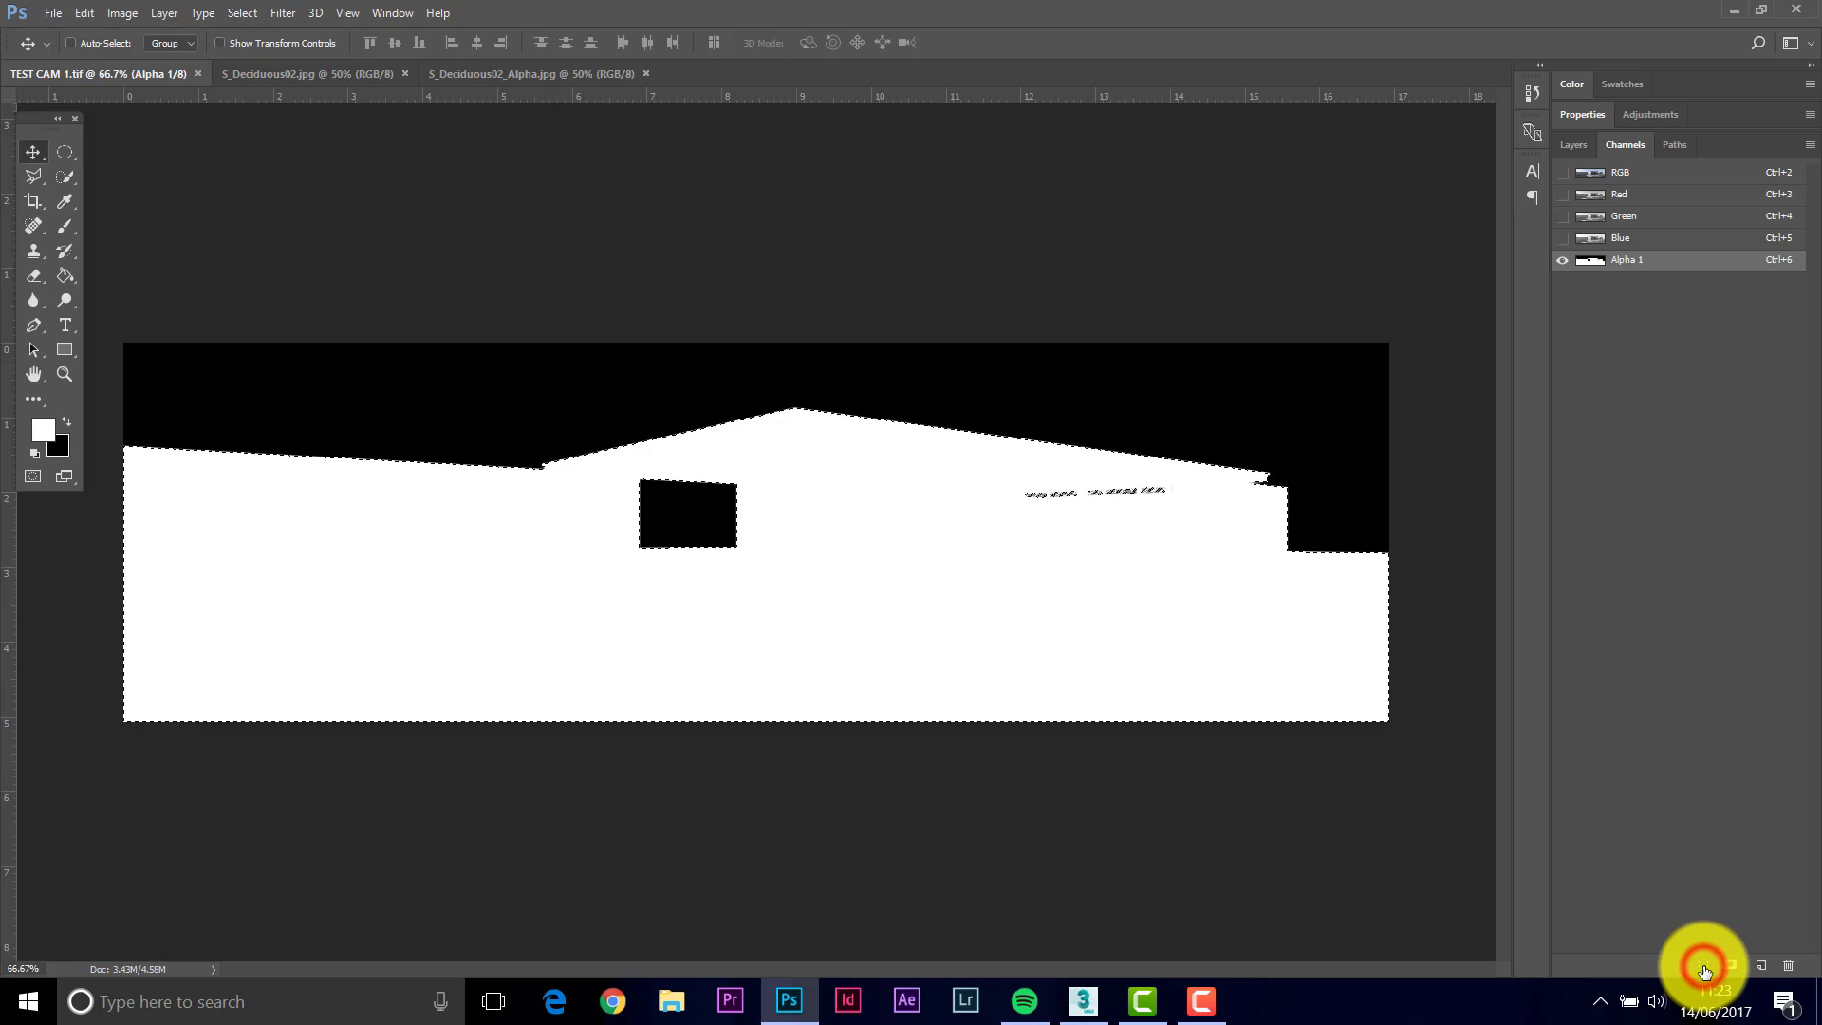
pyautogui.click(1621, 180)
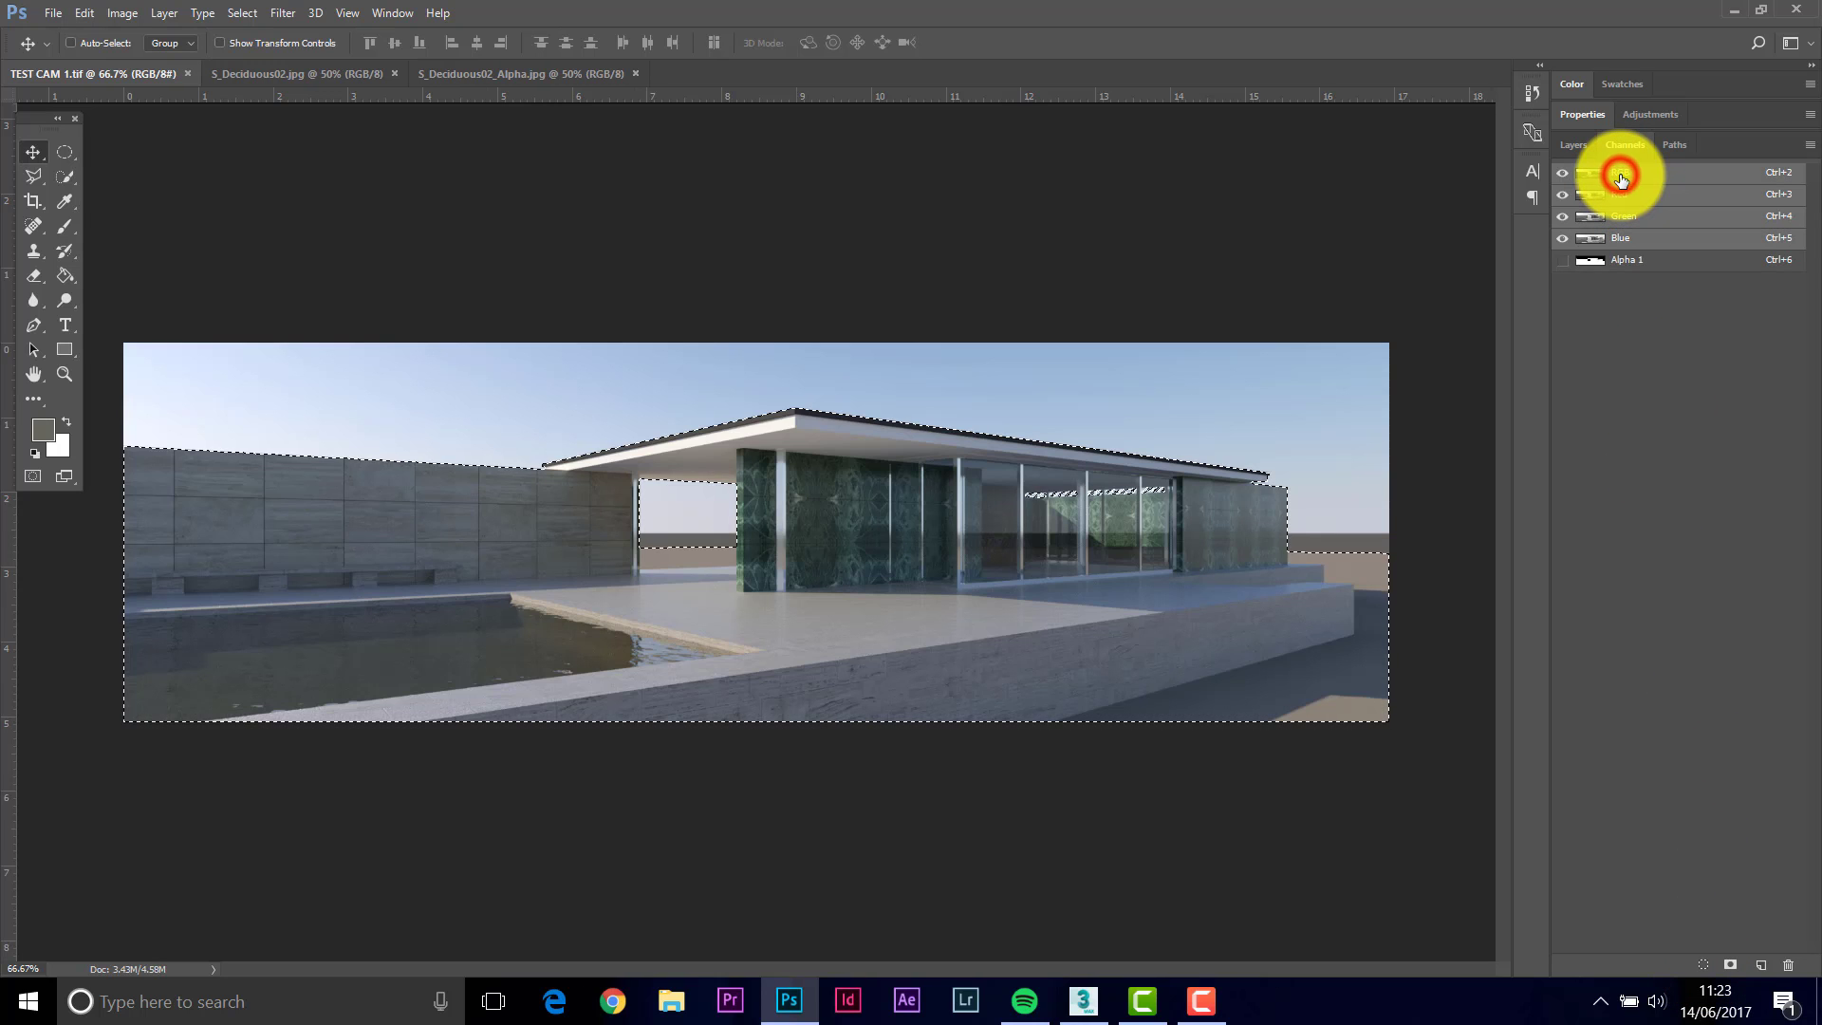
pyautogui.click(1573, 146)
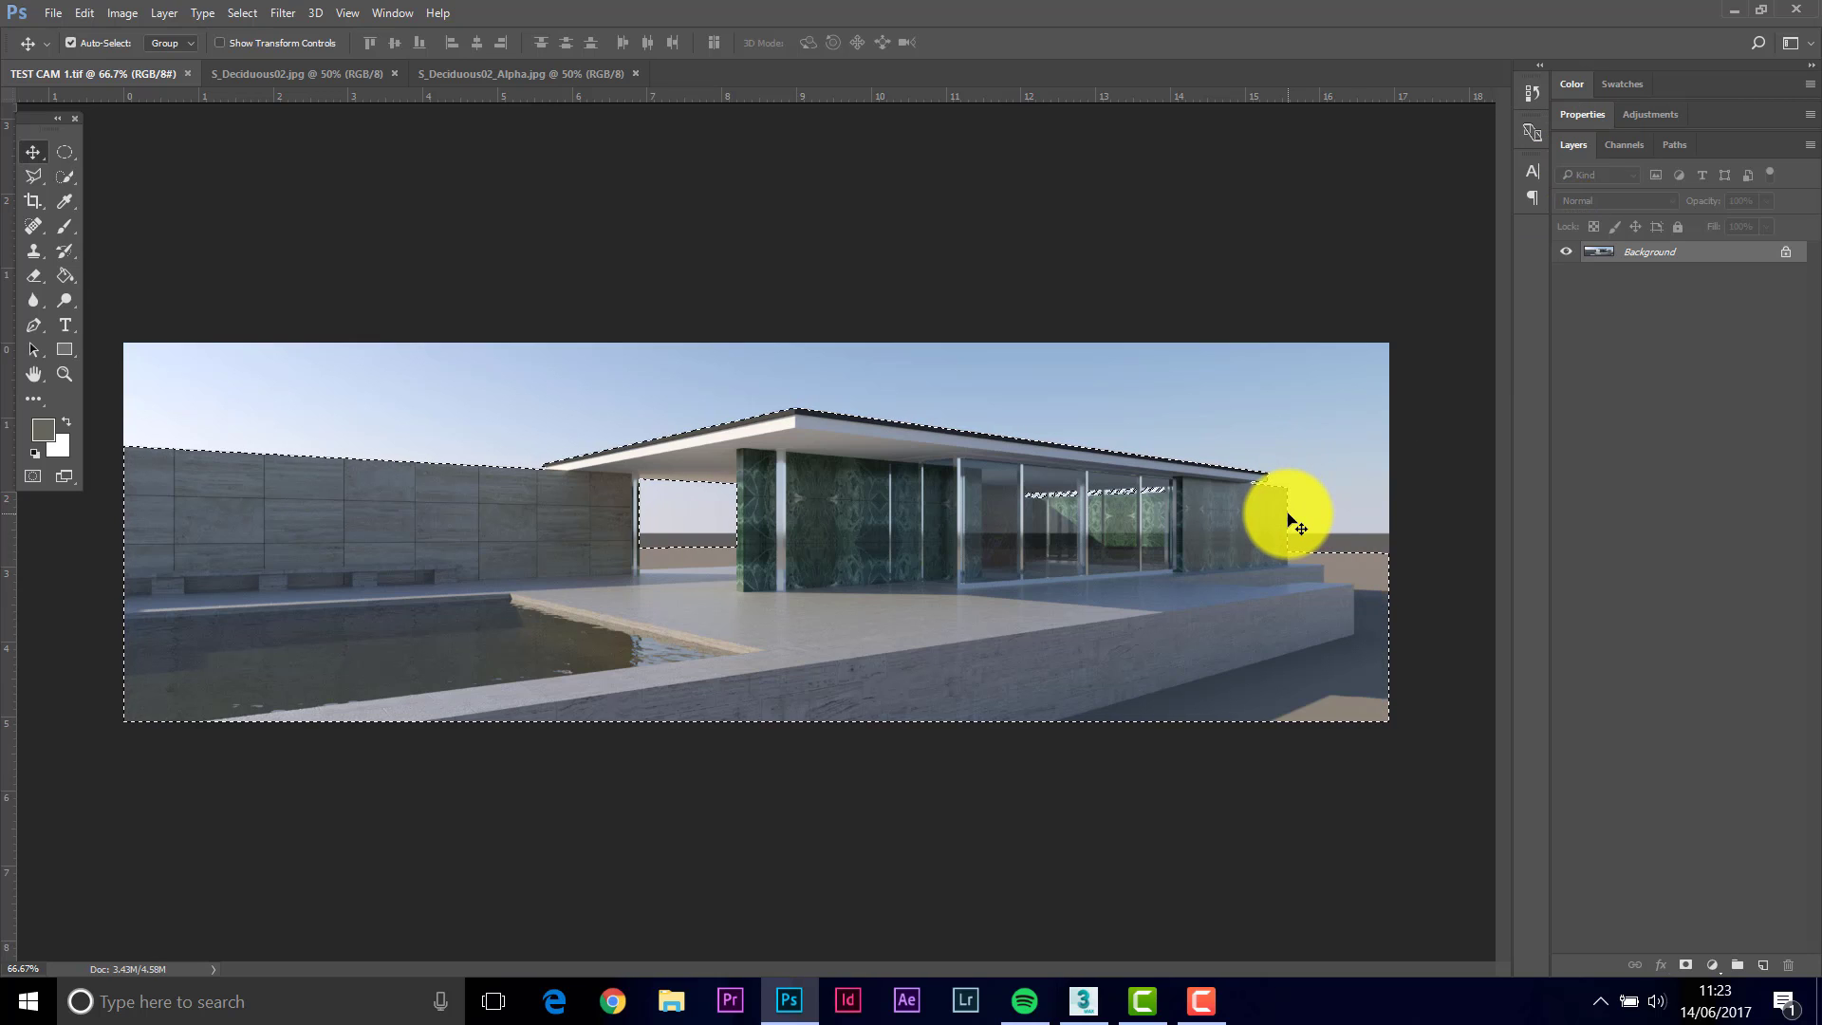
pyautogui.press('ctrl')
pyautogui.hotkey('ctrl', 'j')
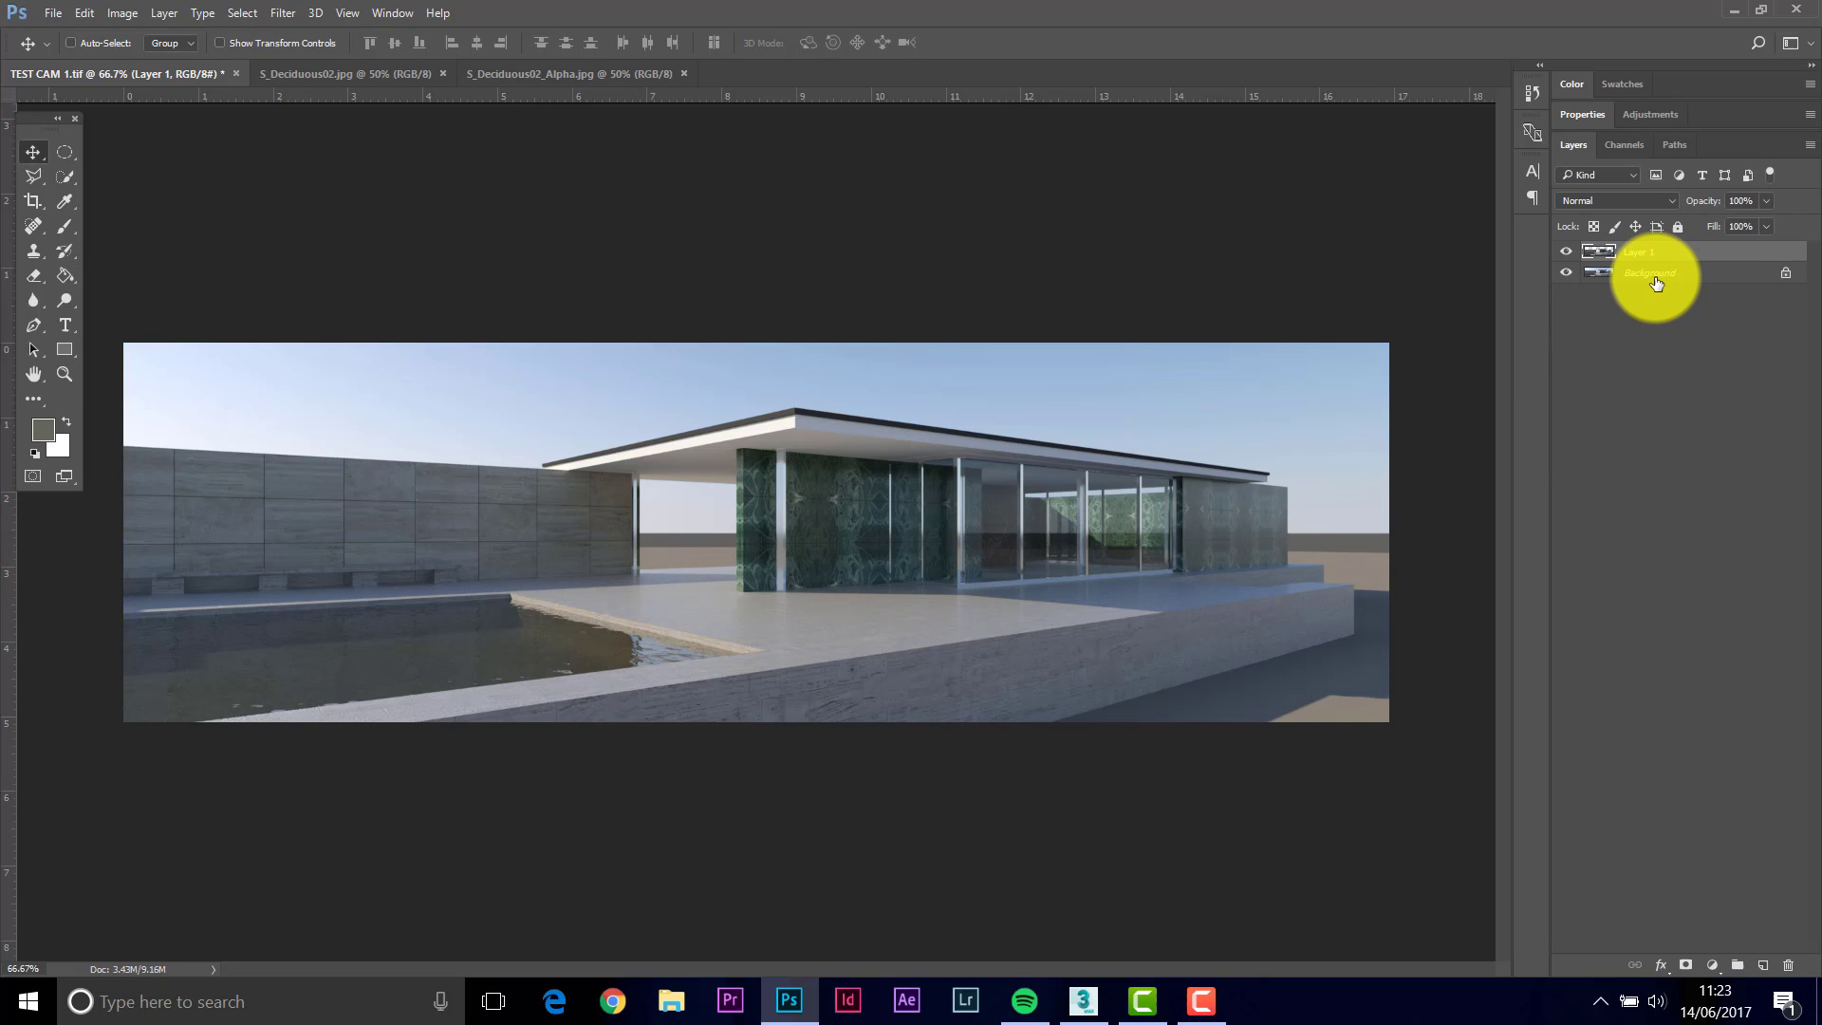
# Copy the entire black-and-white tree mask from S_Deciduous02_Alpha.jpg.
pyautogui.click(390, 73)
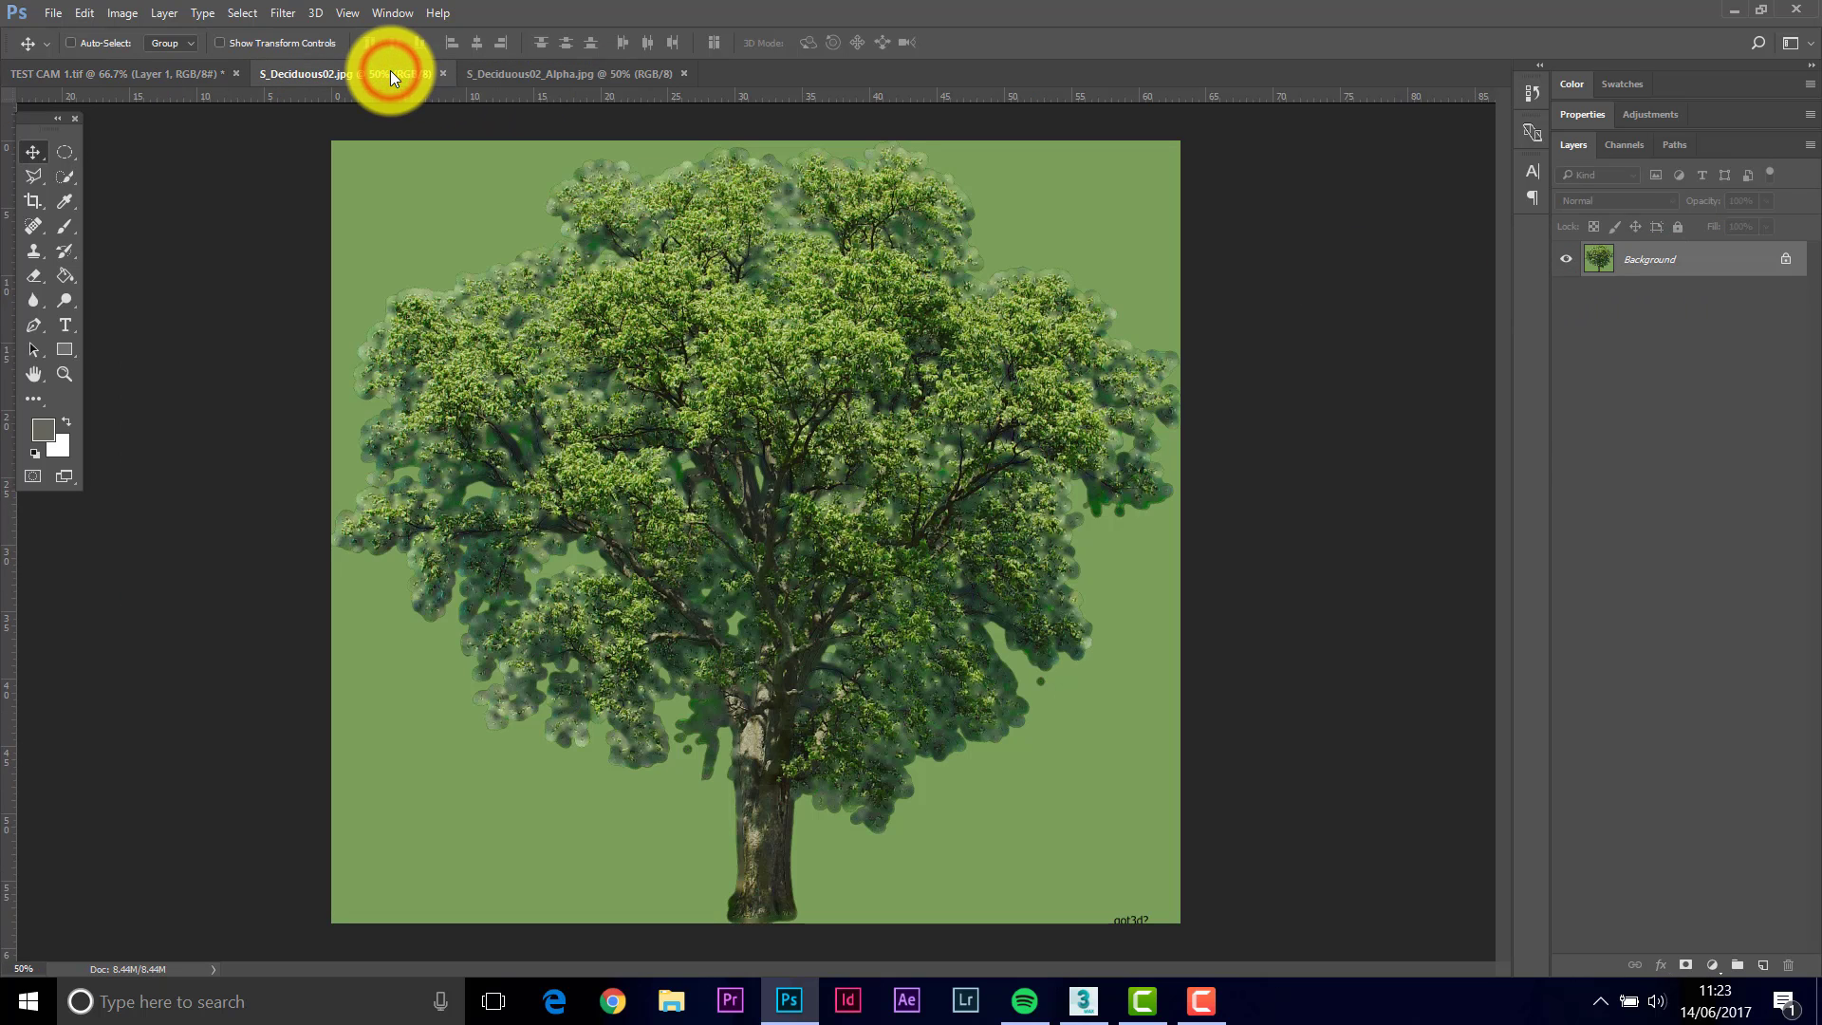
pyautogui.click(530, 72)
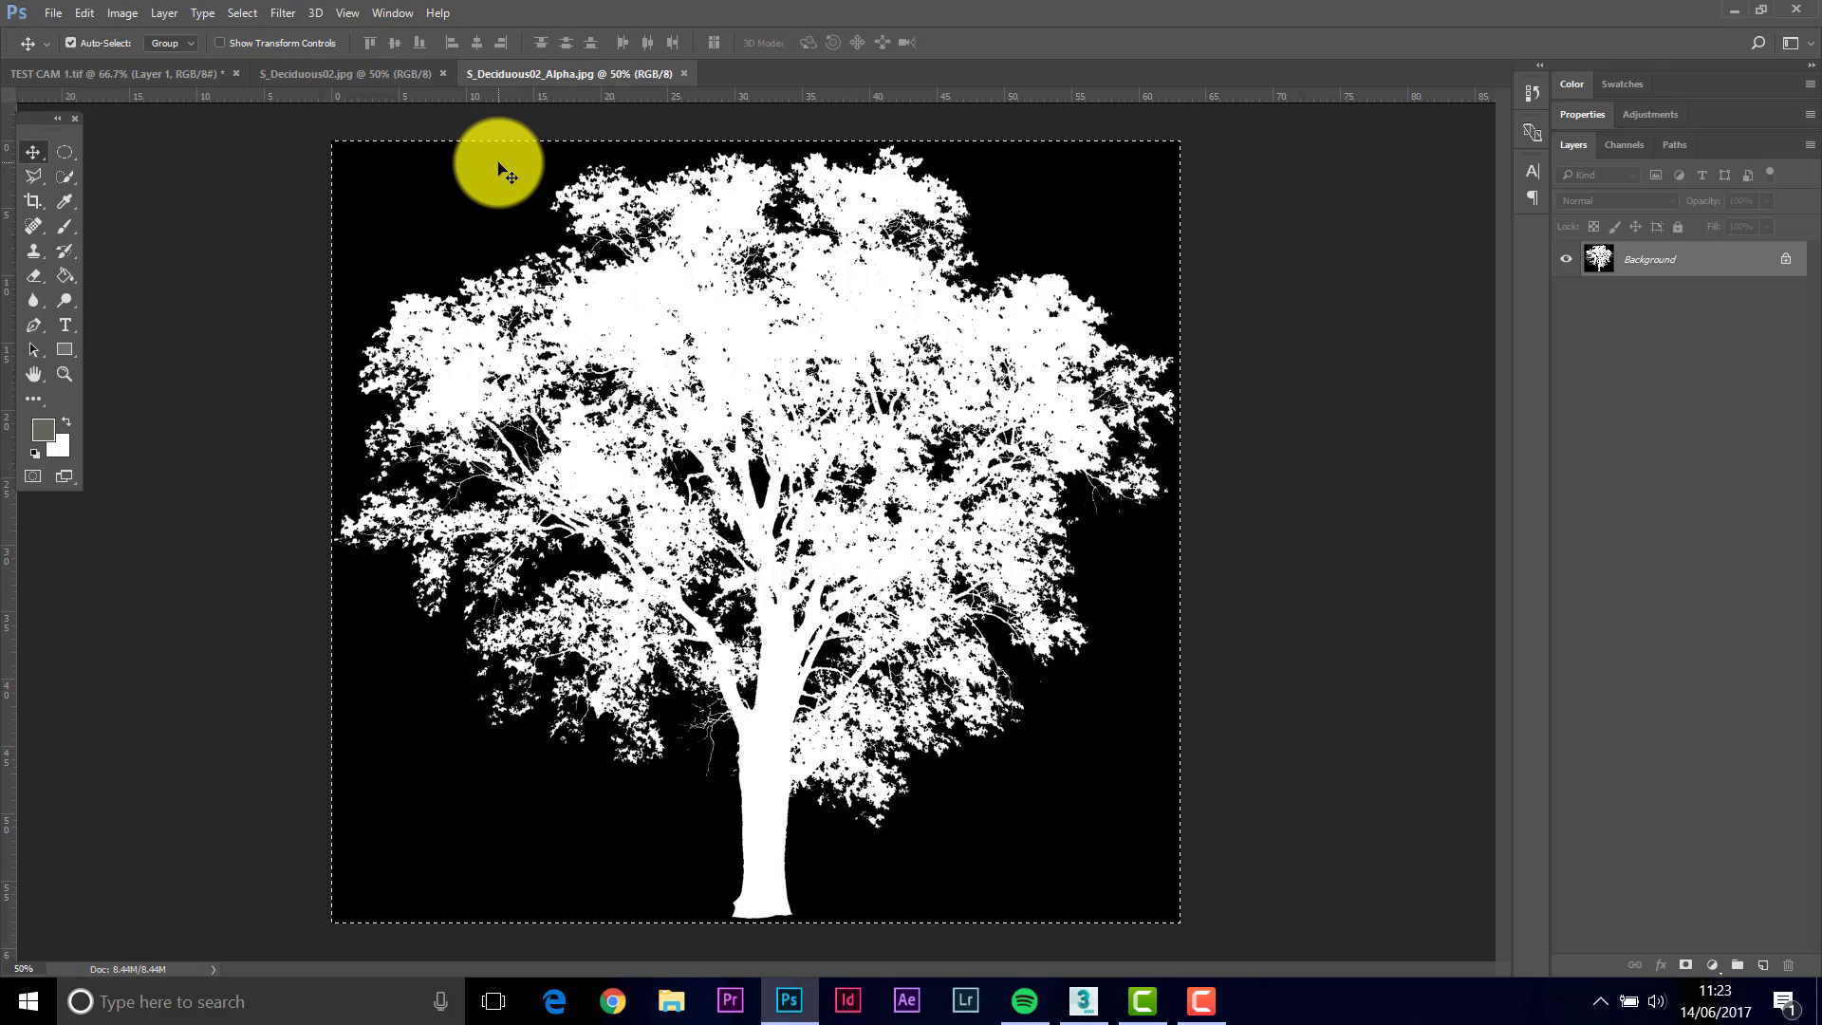
pyautogui.press('ctrl')
# Paste the mask into a new Alpha 1 channel in S_Deciduous02.jpg, load it as selection, and copy the tree.
pyautogui.click(339, 72)
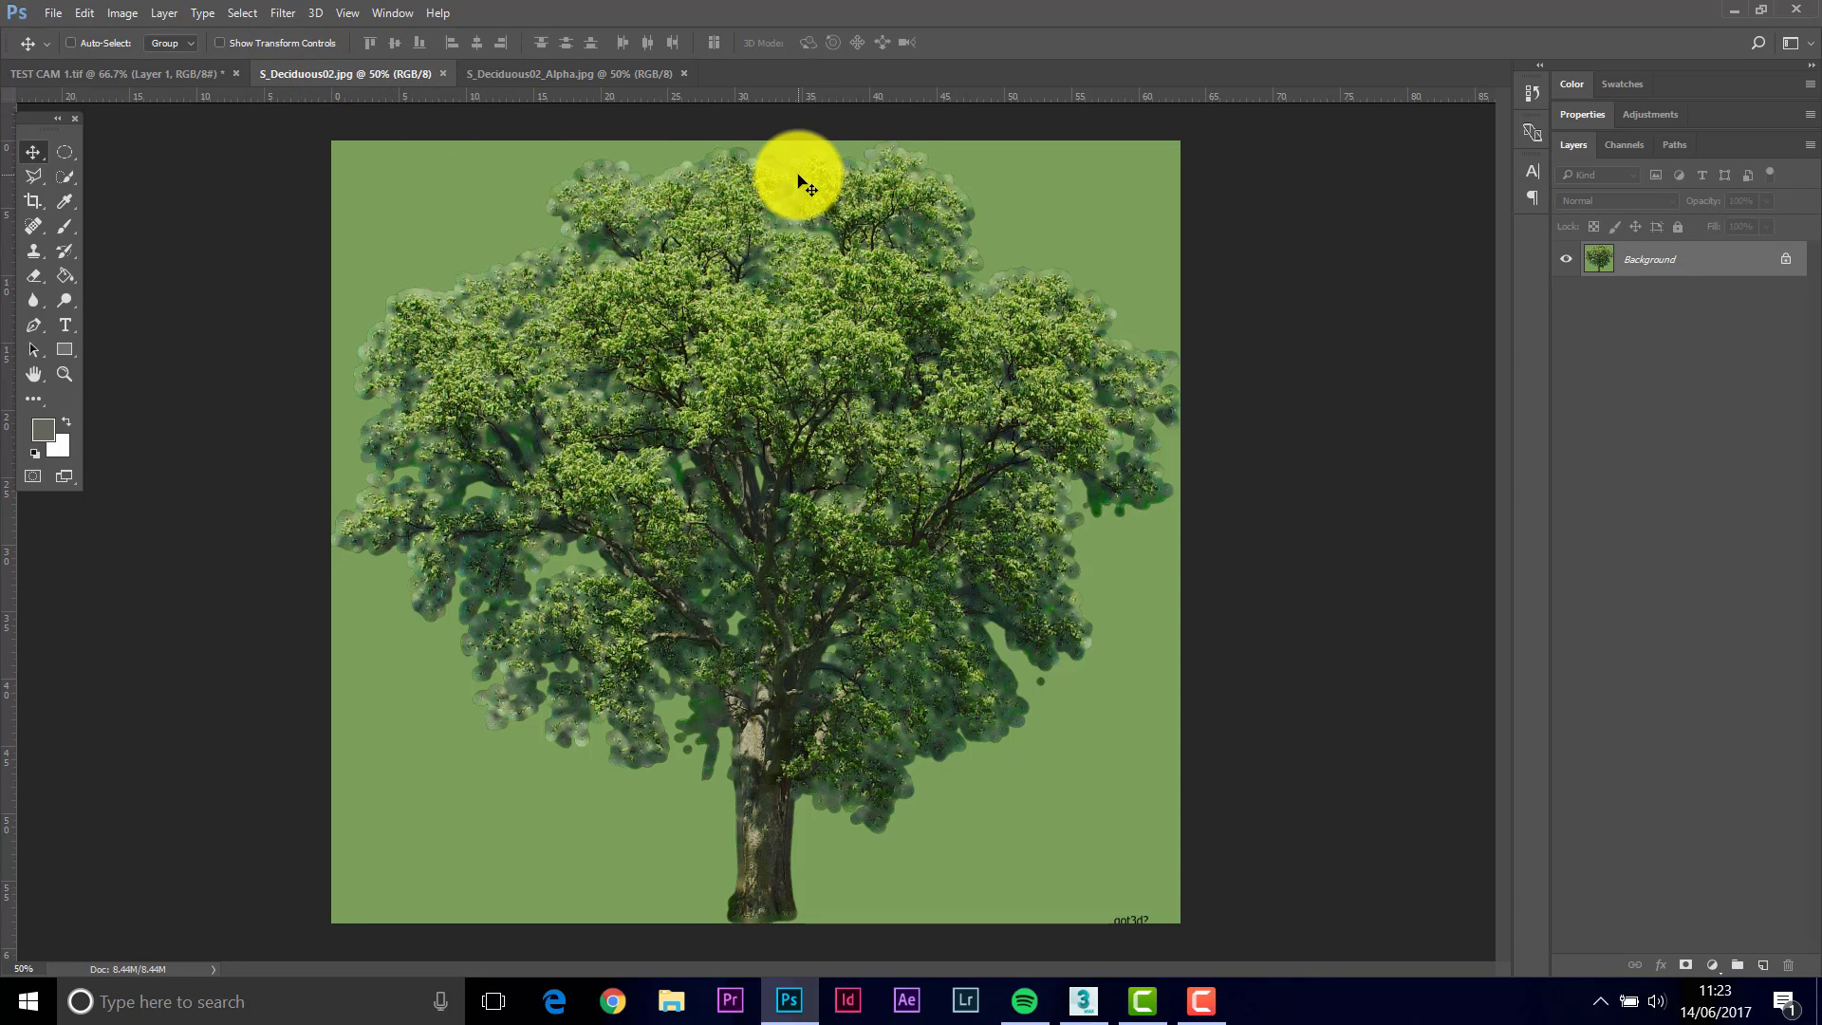
pyautogui.click(1619, 147)
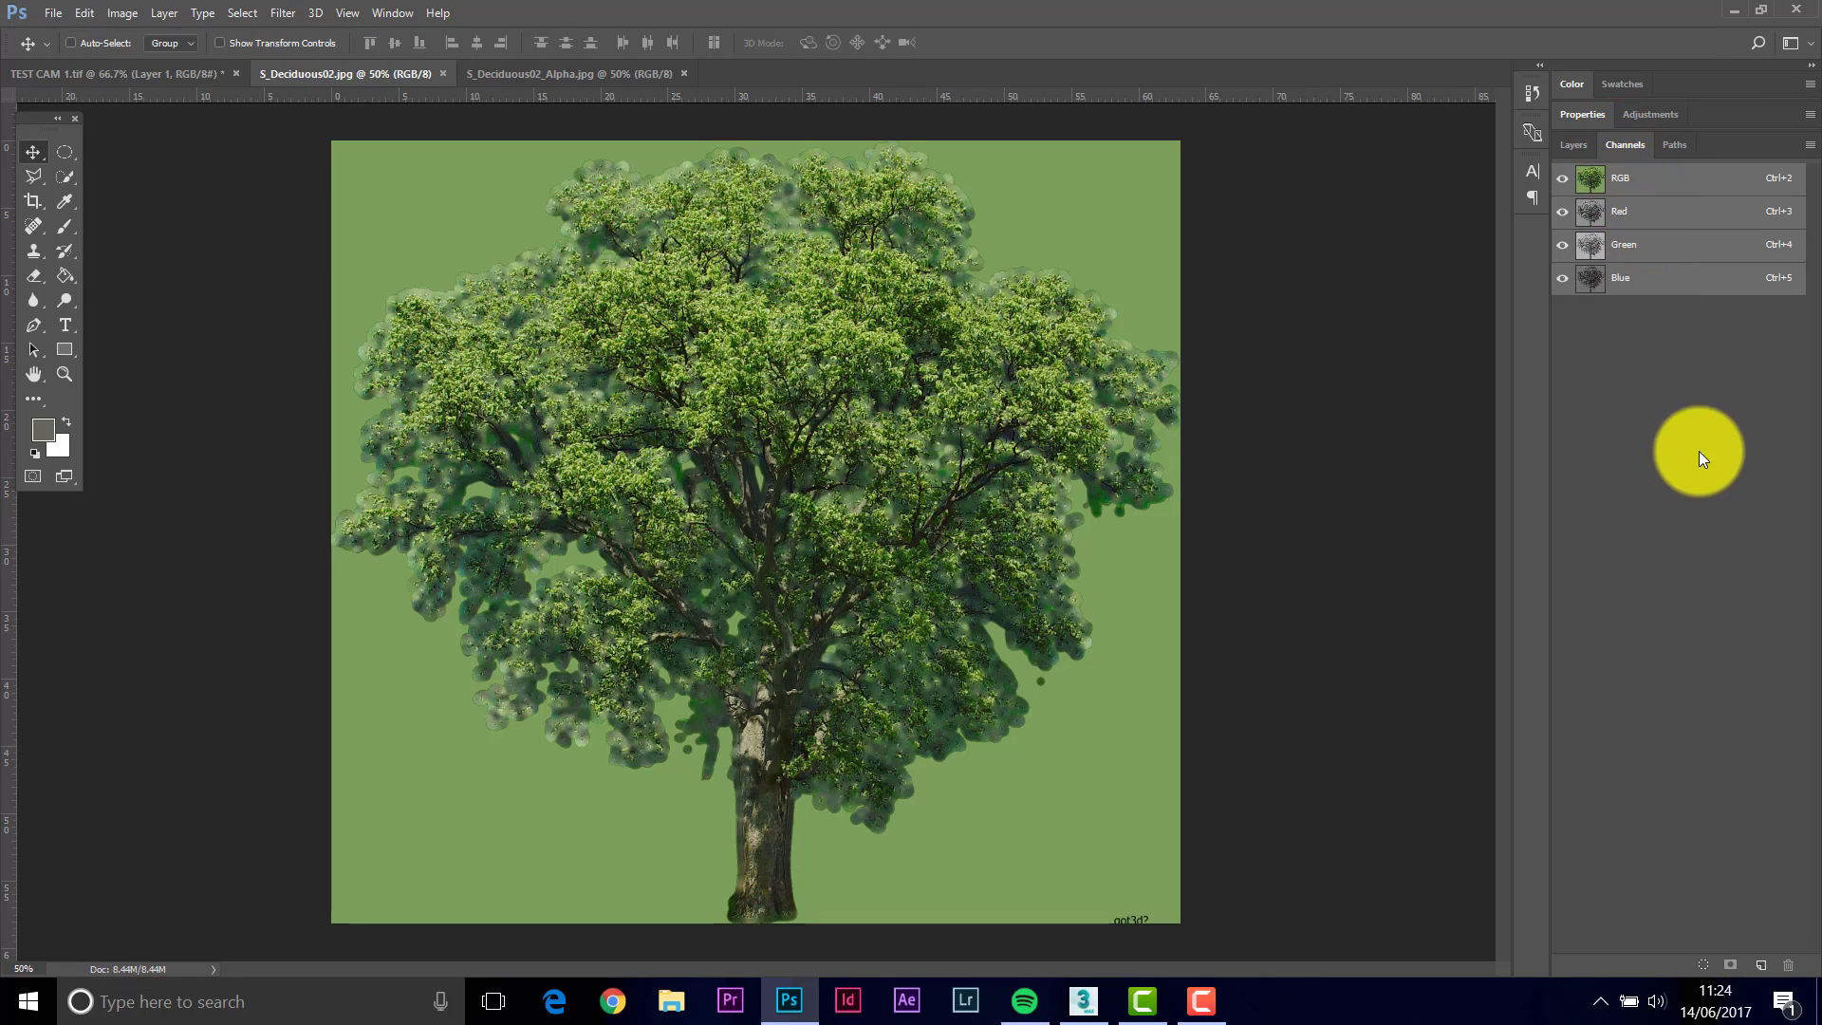
pyautogui.click(1760, 966)
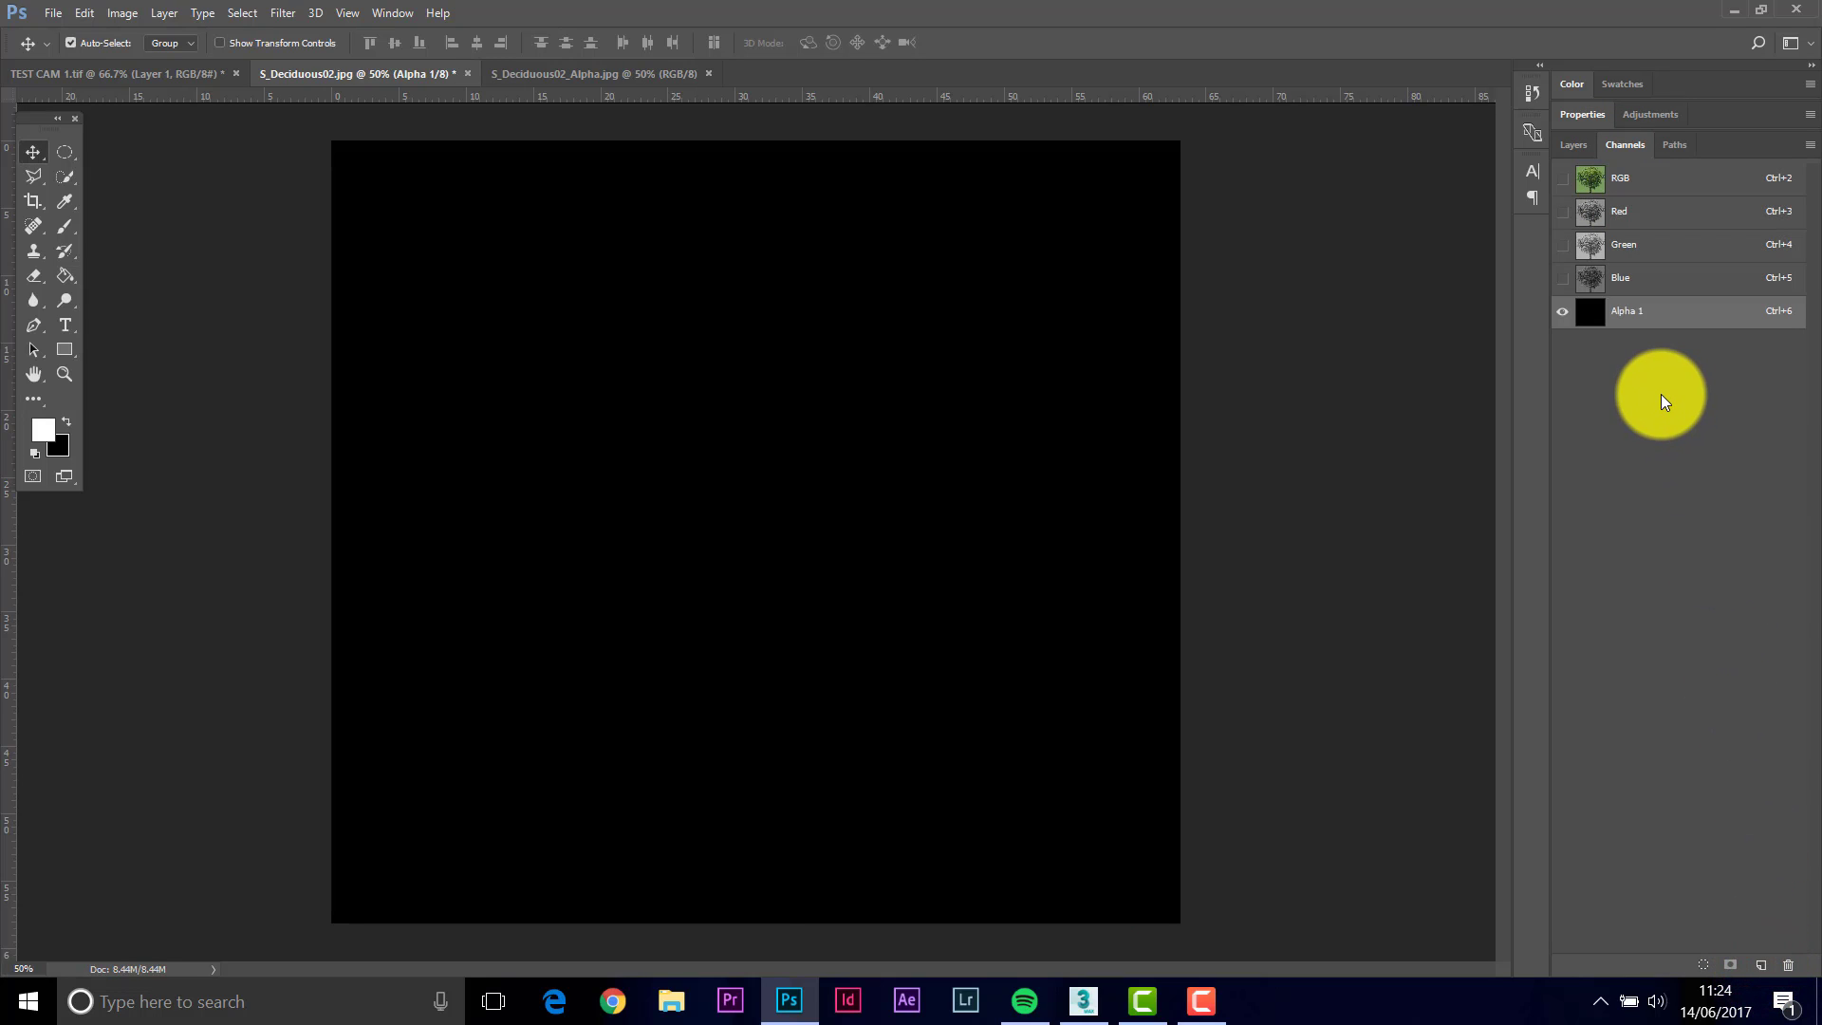
pyautogui.hotkey('ctrl', 'v')
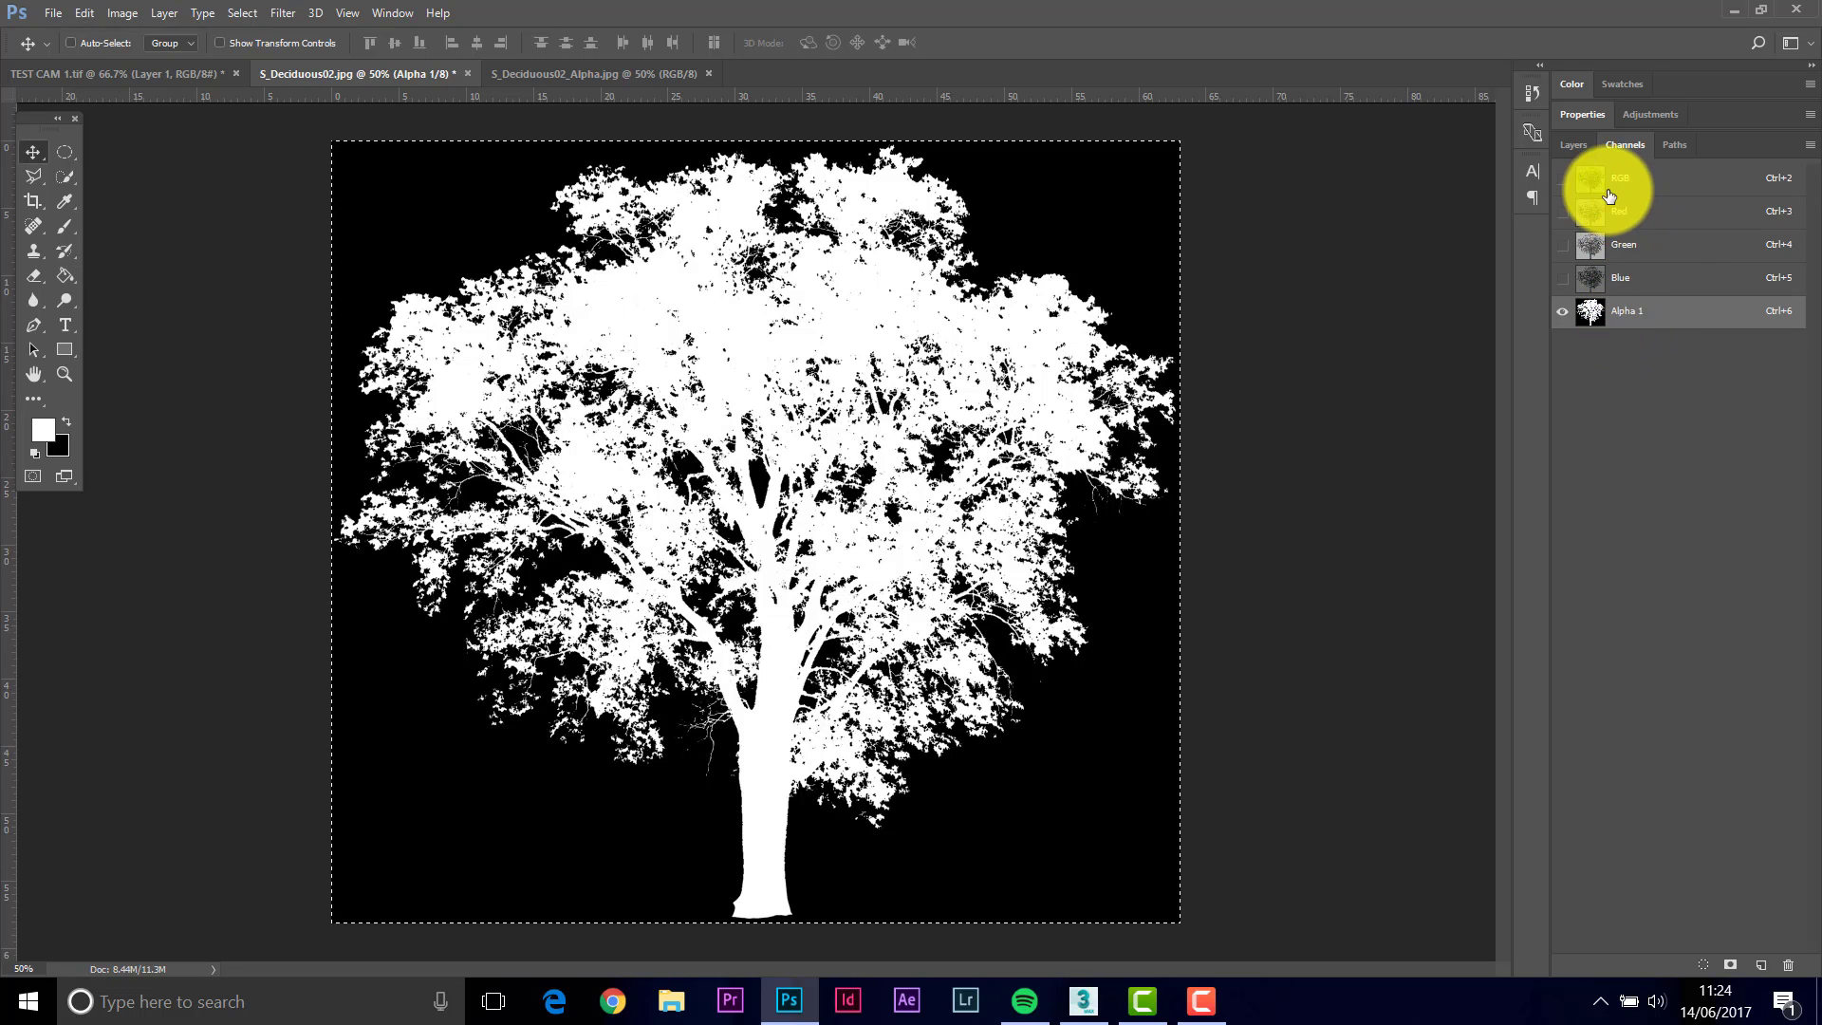
pyautogui.click(1704, 969)
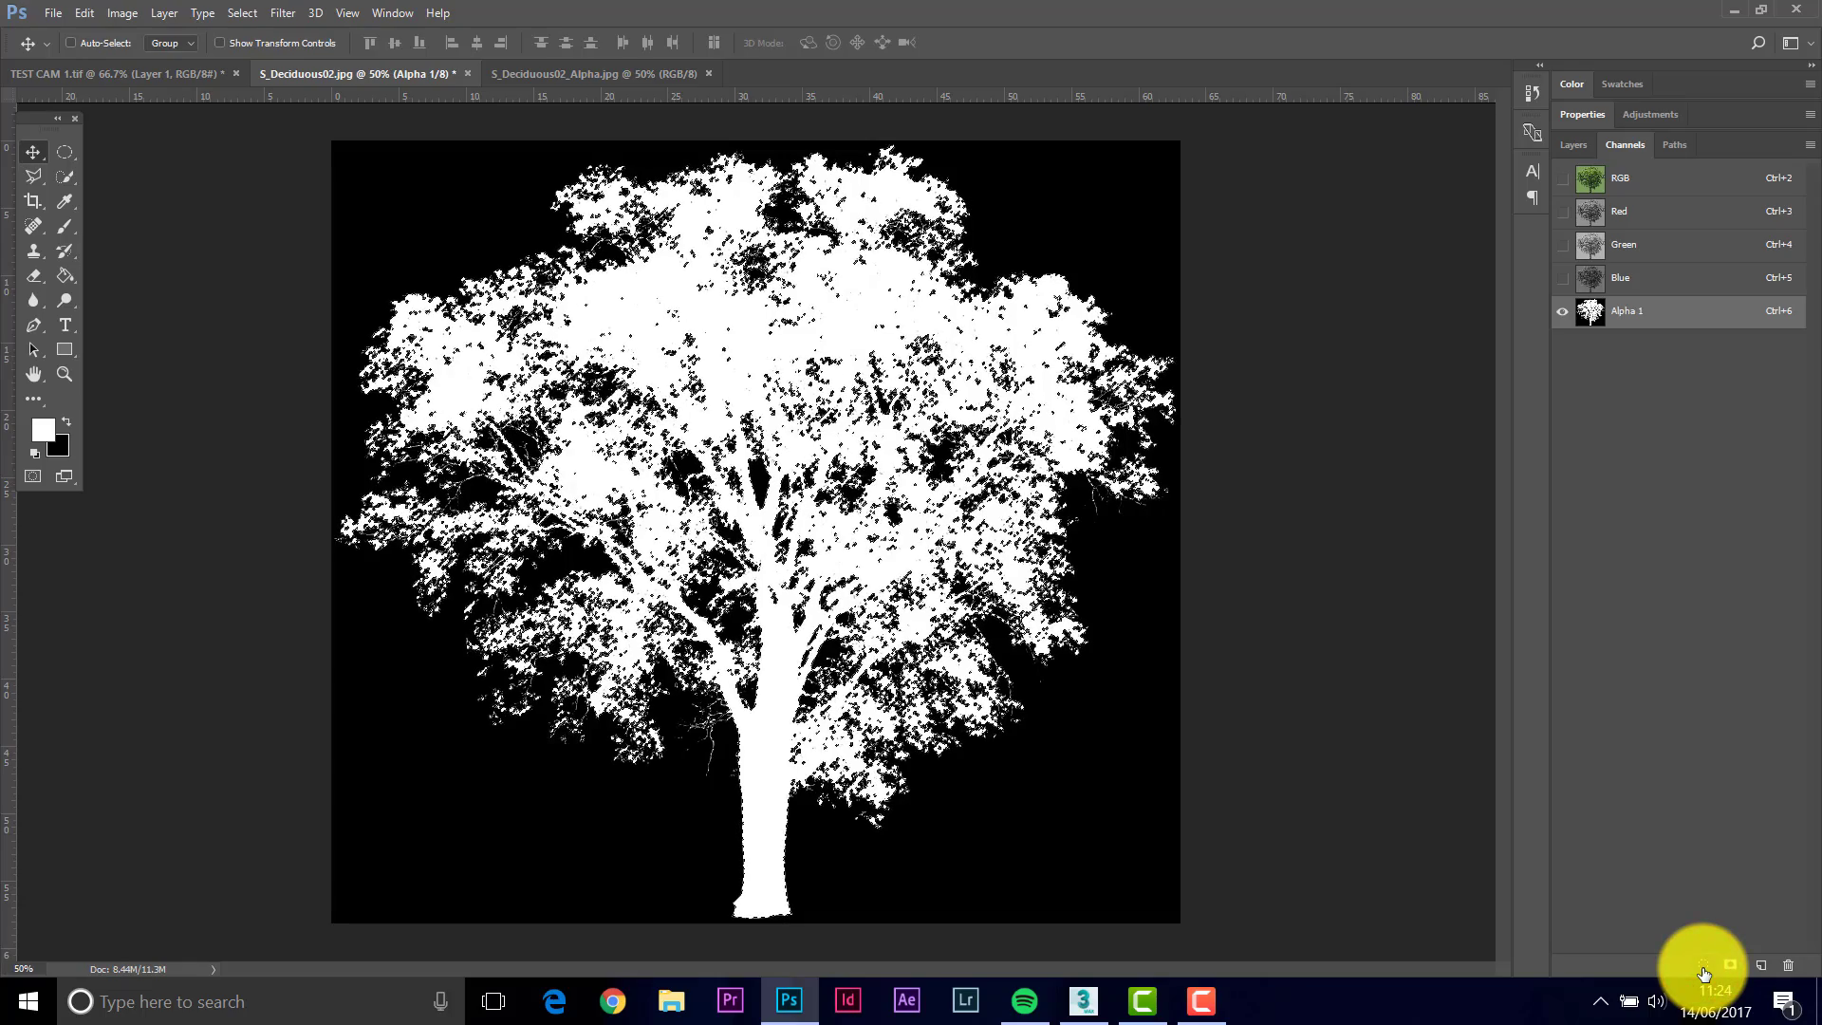
pyautogui.click(1618, 181)
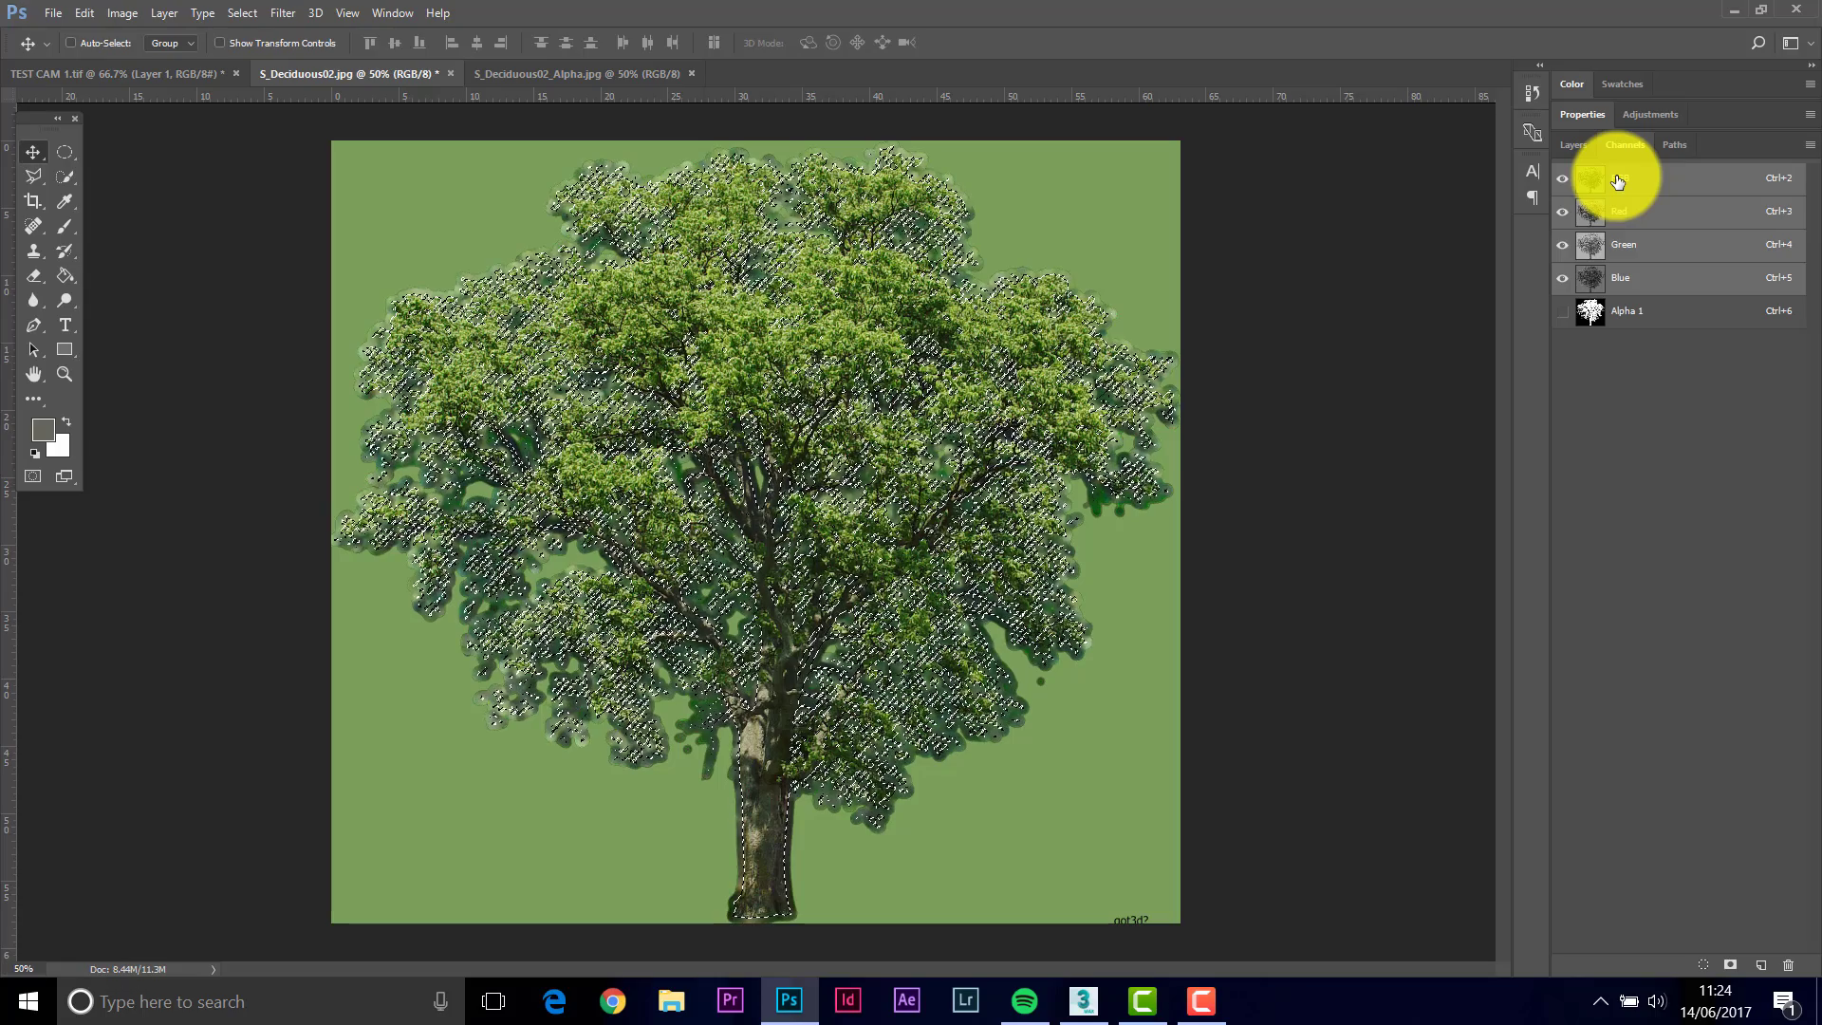
pyautogui.press('ctrl')
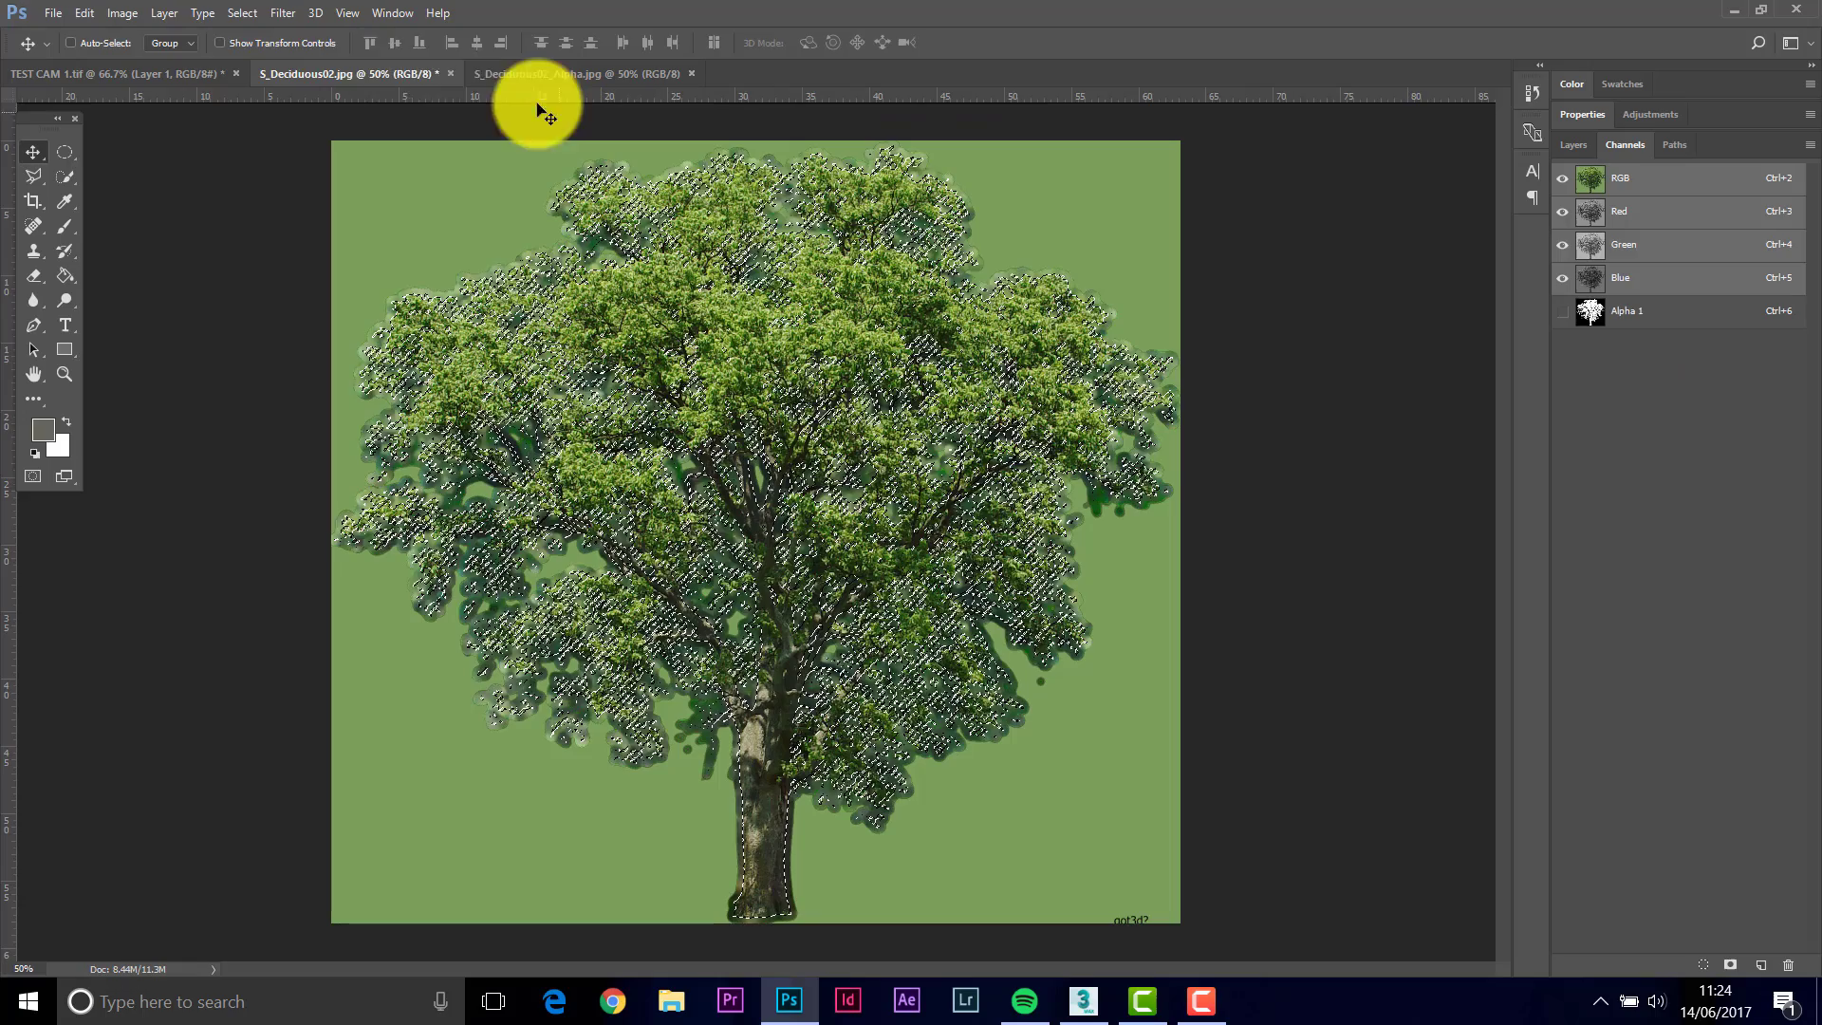
# Paste the tree into TEST CAM 1.tif and move its Layer 2 beneath Layer 1.
pyautogui.click(84, 76)
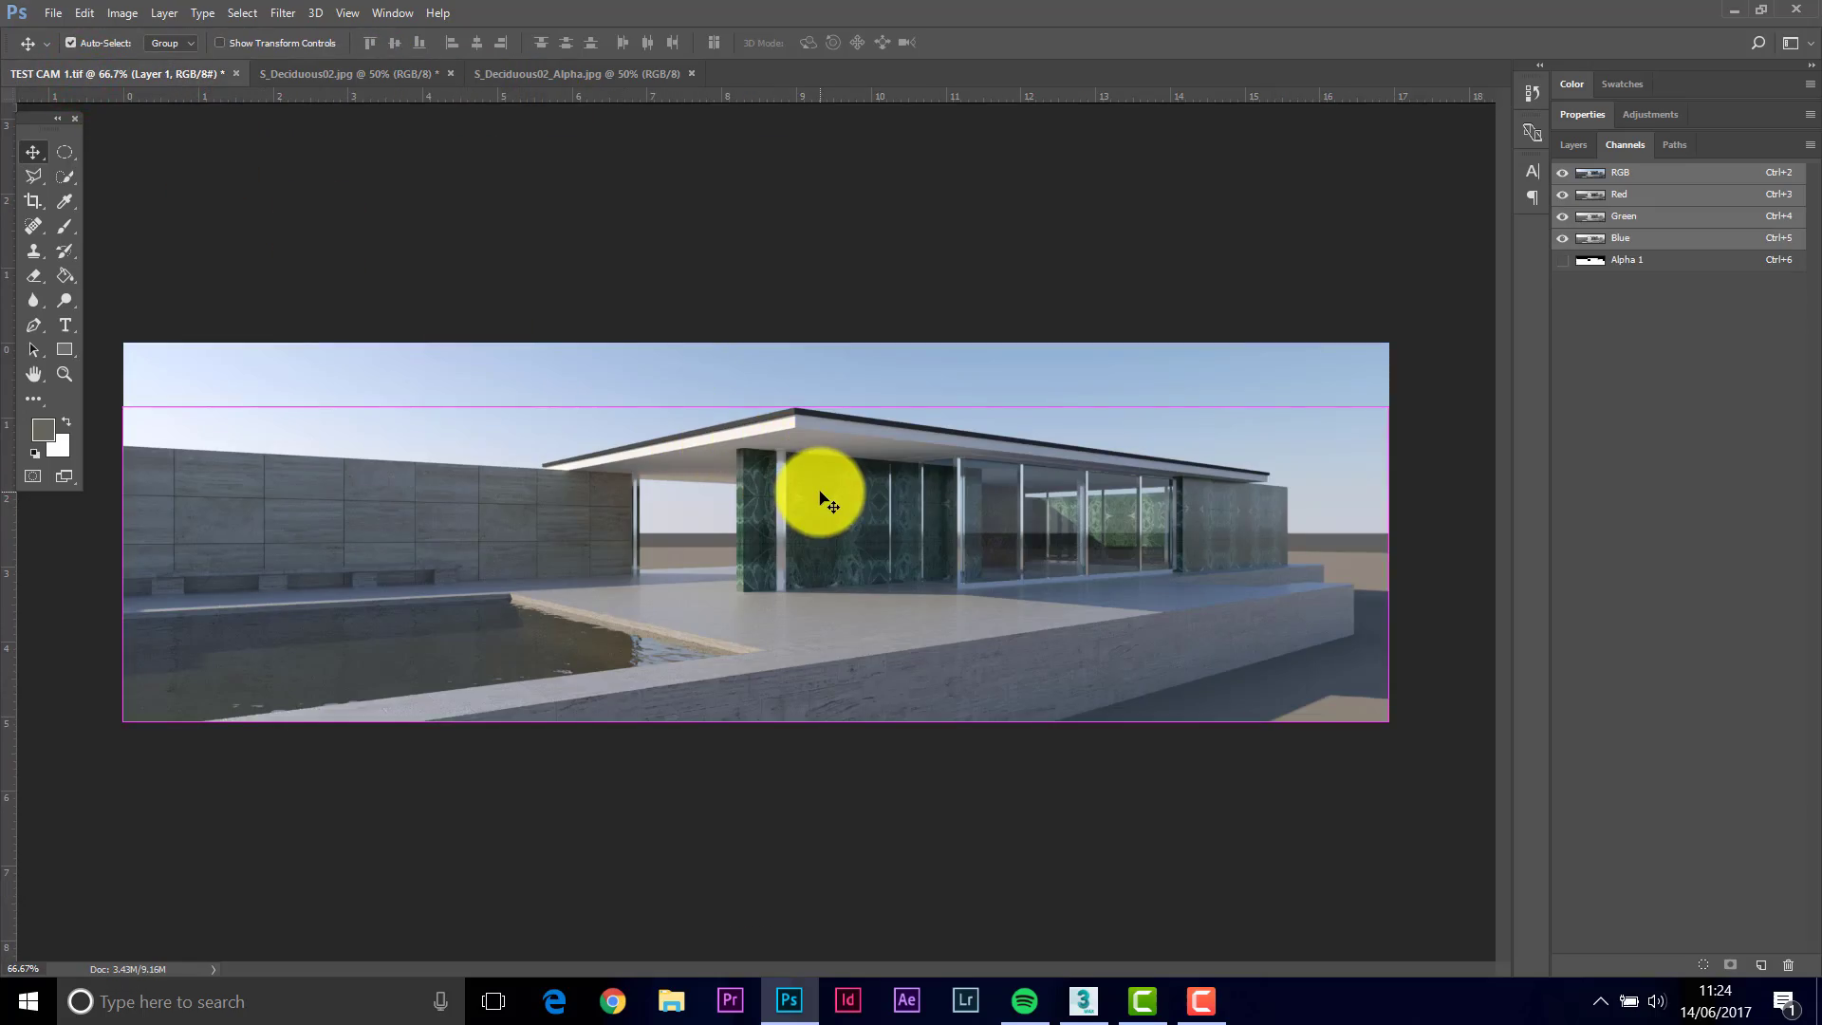
pyautogui.hotkey('ctrl', 'v')
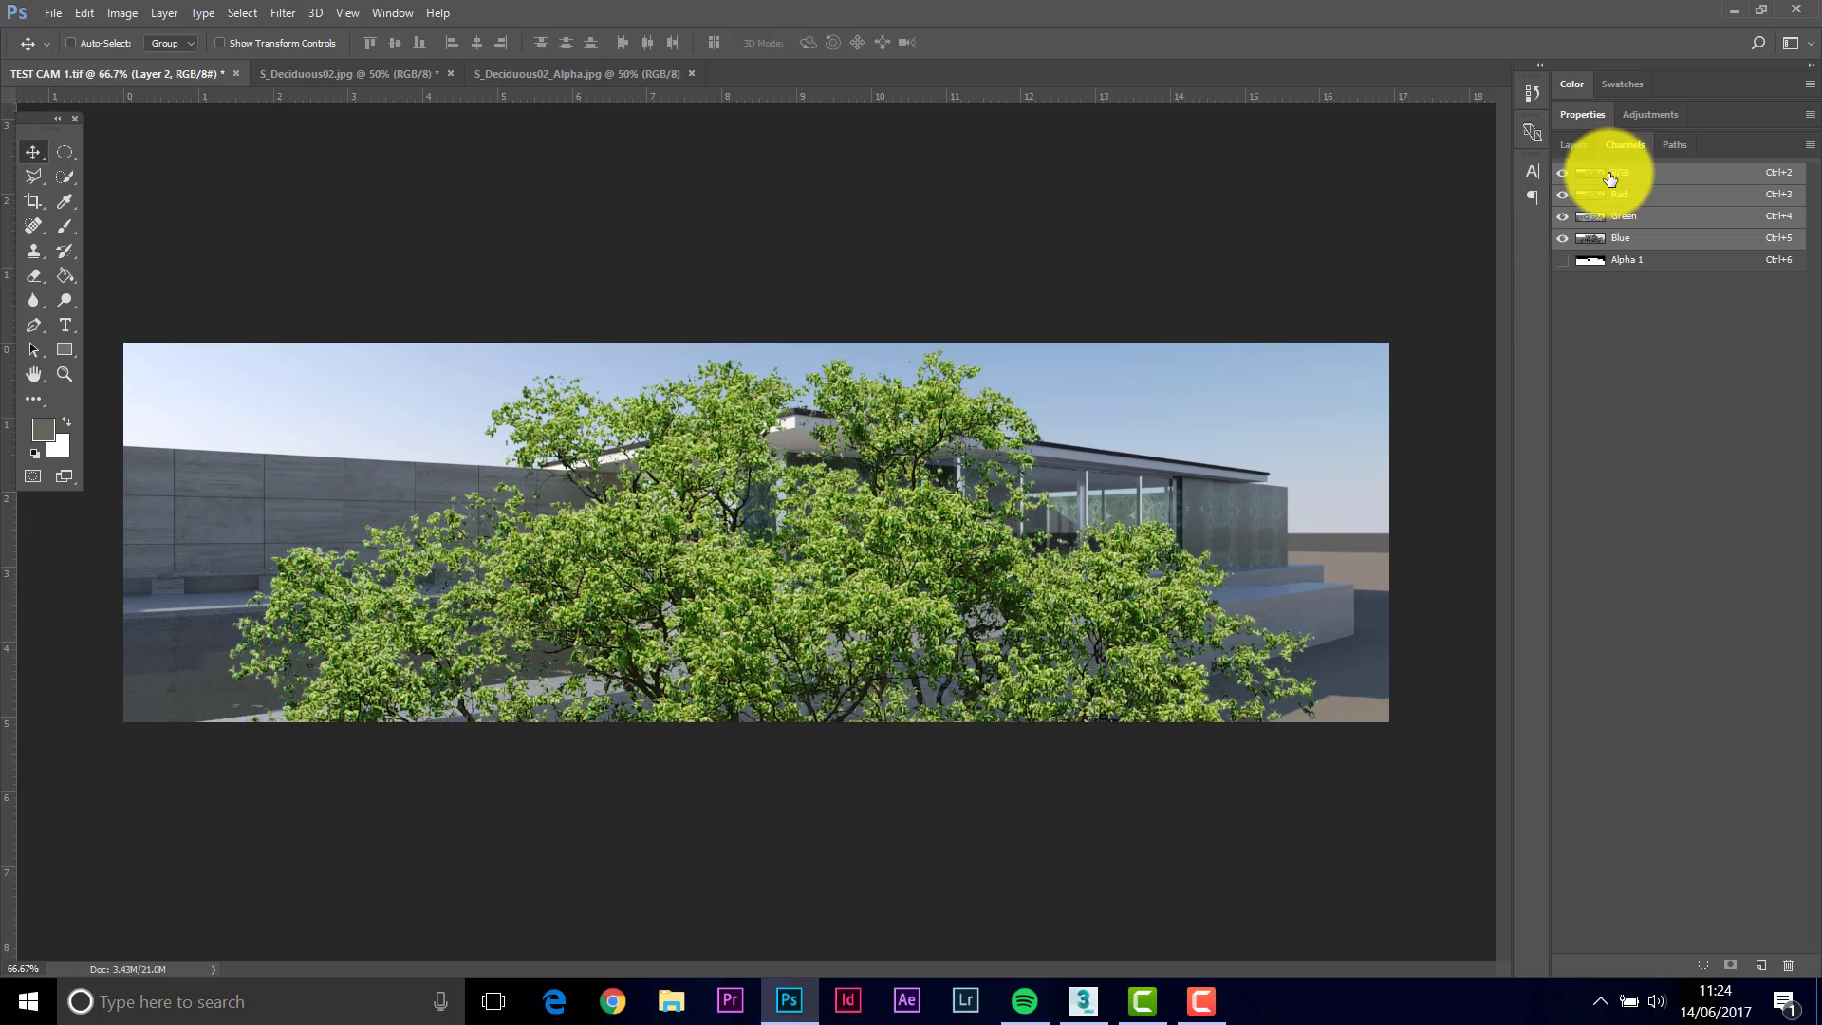
pyautogui.click(1568, 148)
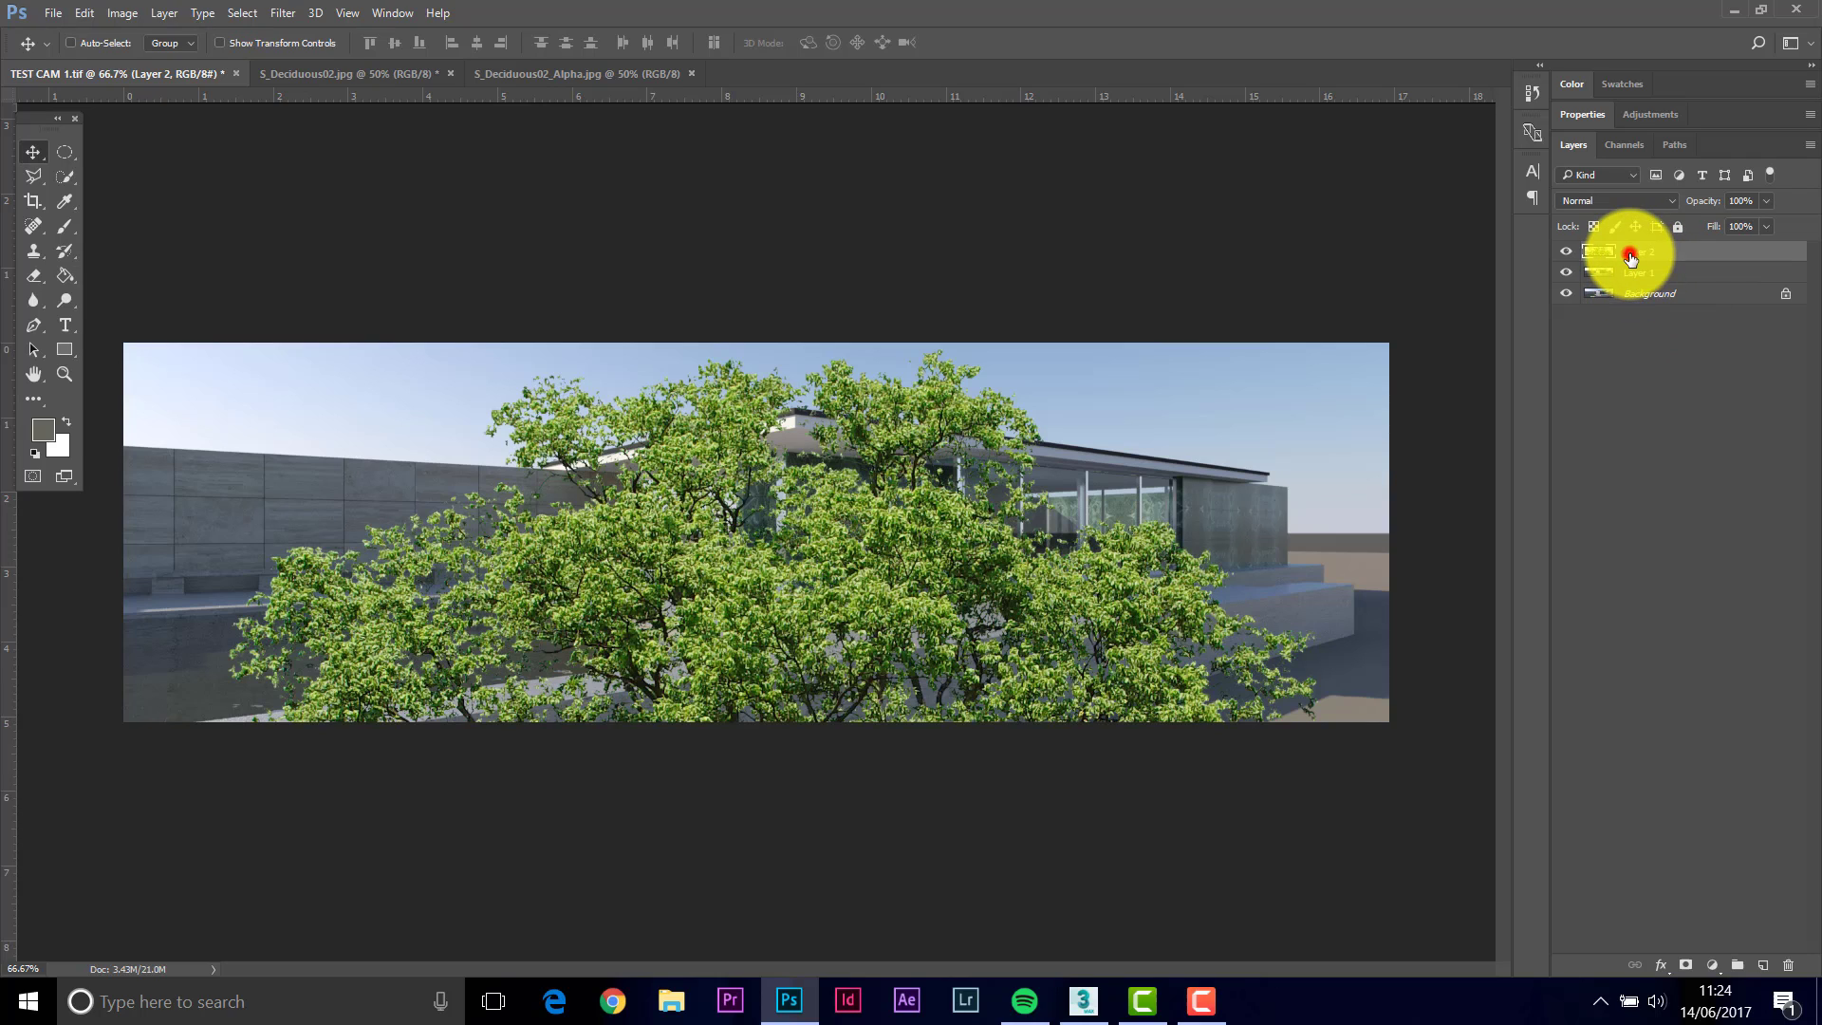
pyautogui.moveTo(1630, 258)
pyautogui.mouseDown()
pyautogui.moveTo(1638, 284)
pyautogui.moveTo(1631, 245)
pyautogui.mouseUp()
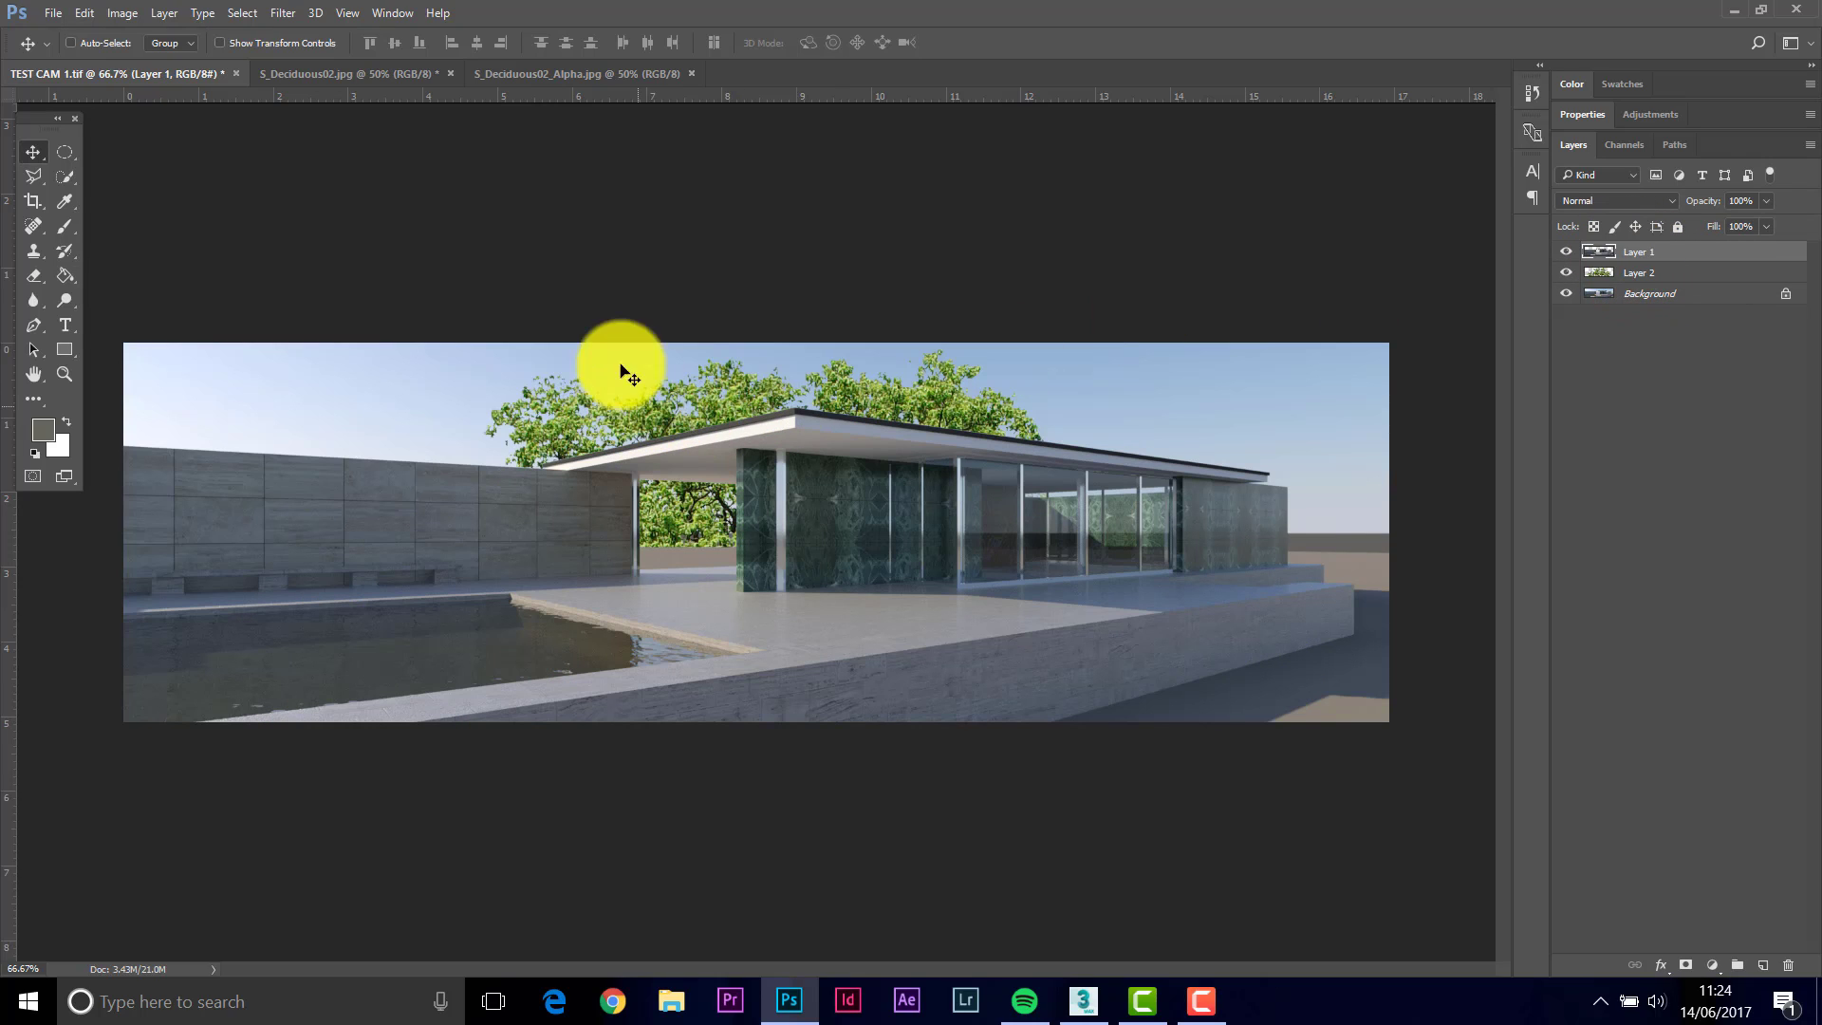
# Shift the building layer slightly down, then move the tree layer up-left behind the pavilion.
pyautogui.moveTo(634, 433)
pyautogui.mouseDown()
pyautogui.moveTo(552, 386)
pyautogui.moveTo(679, 444)
pyautogui.moveTo(637, 438)
pyautogui.mouseUp()
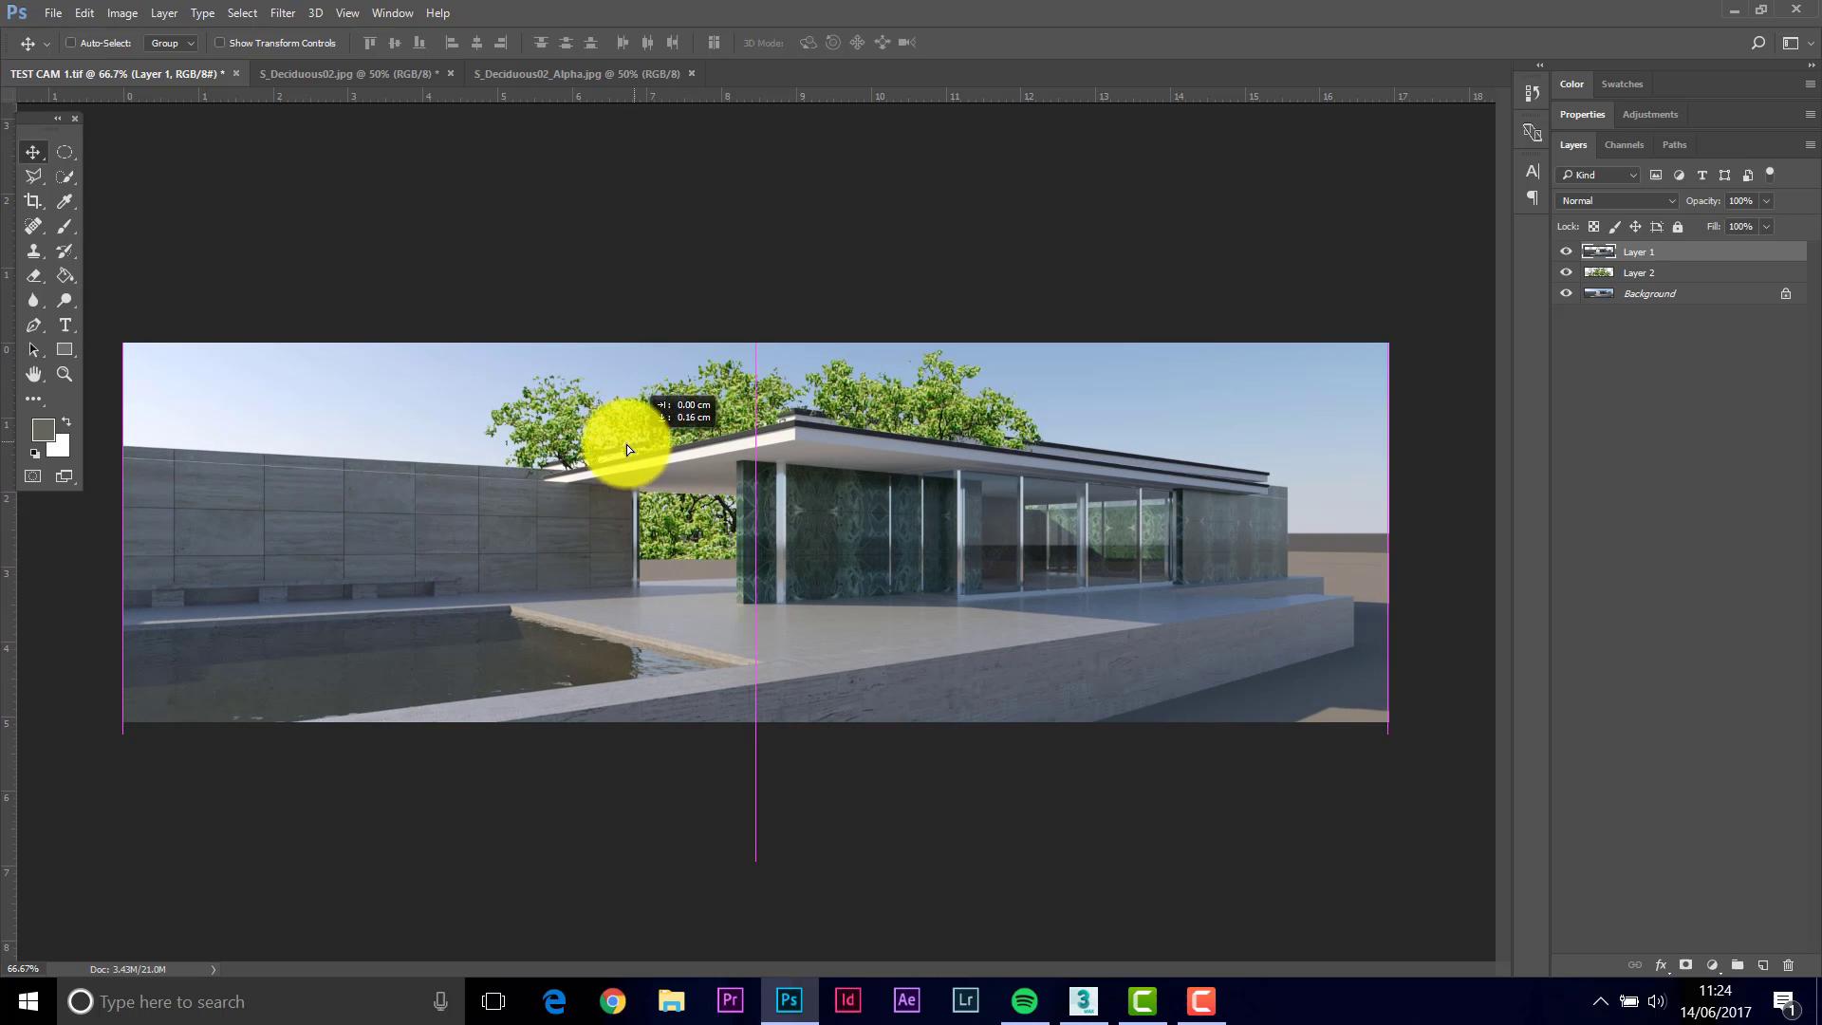
pyautogui.moveTo(626, 449); pyautogui.dragTo(655, 455)
pyautogui.click(1693, 272)
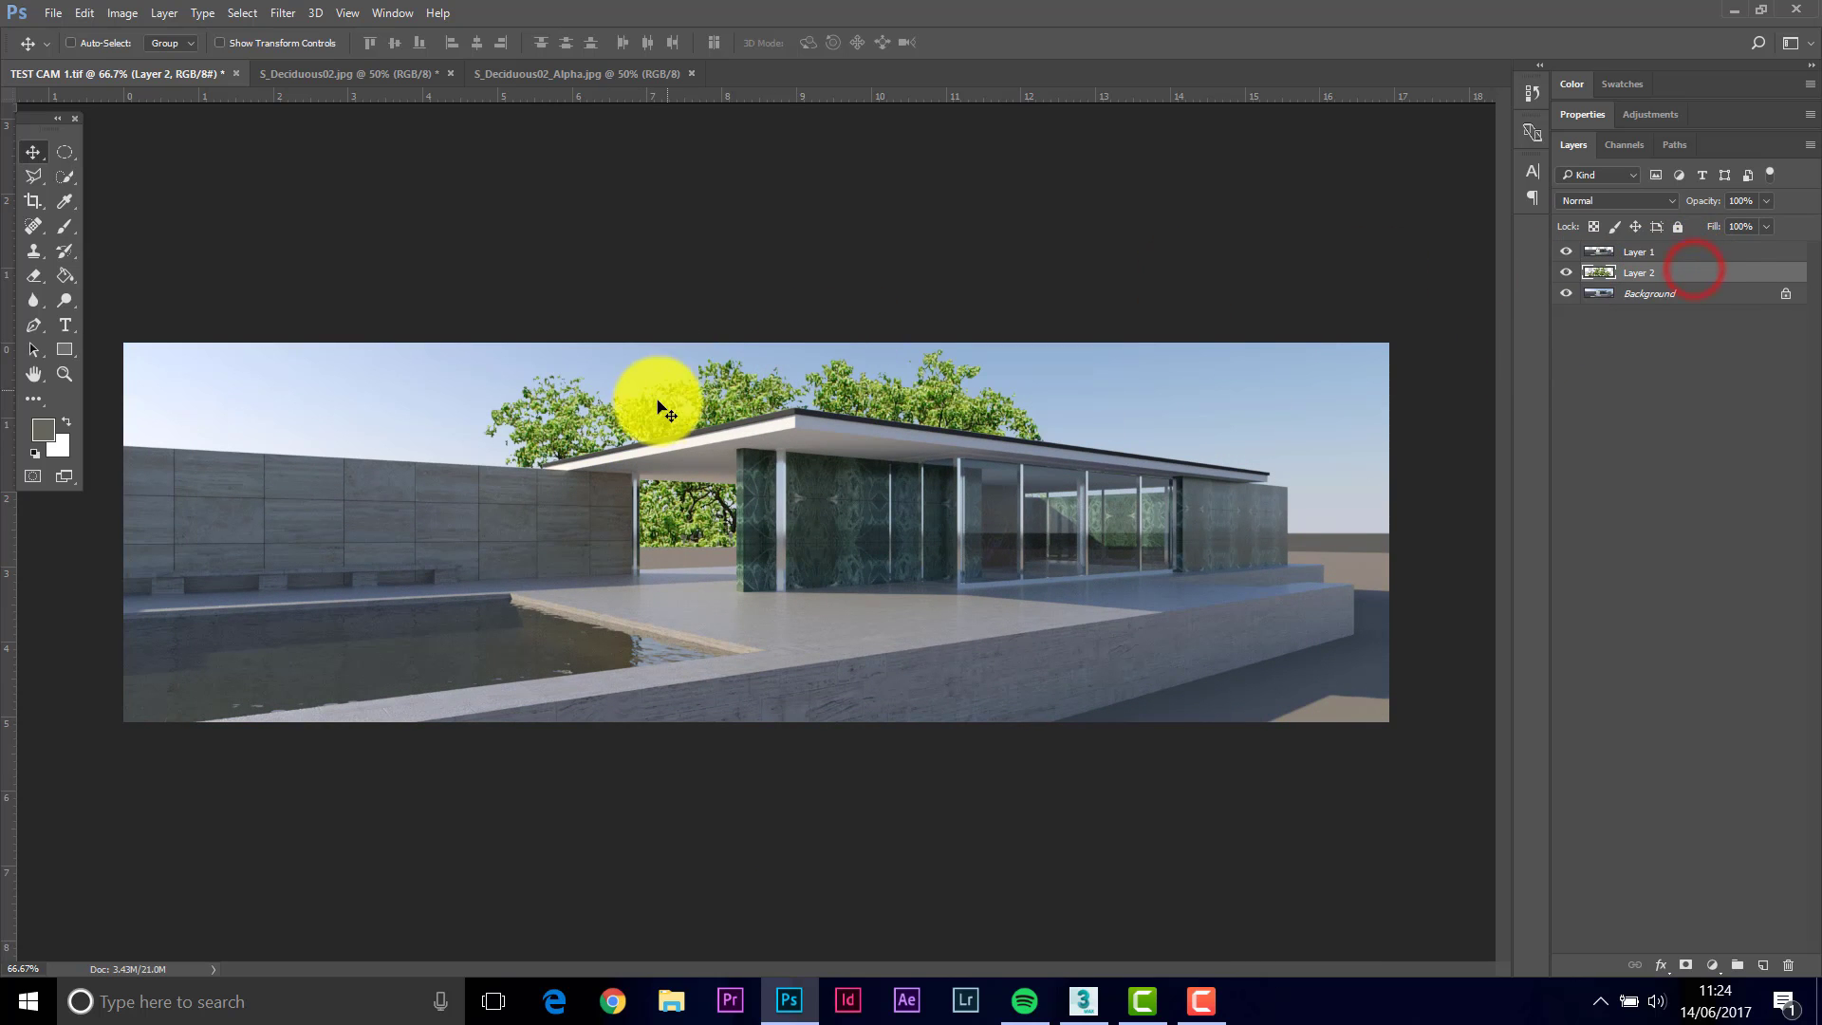
pyautogui.moveTo(630, 386); pyautogui.dragTo(883, 731)
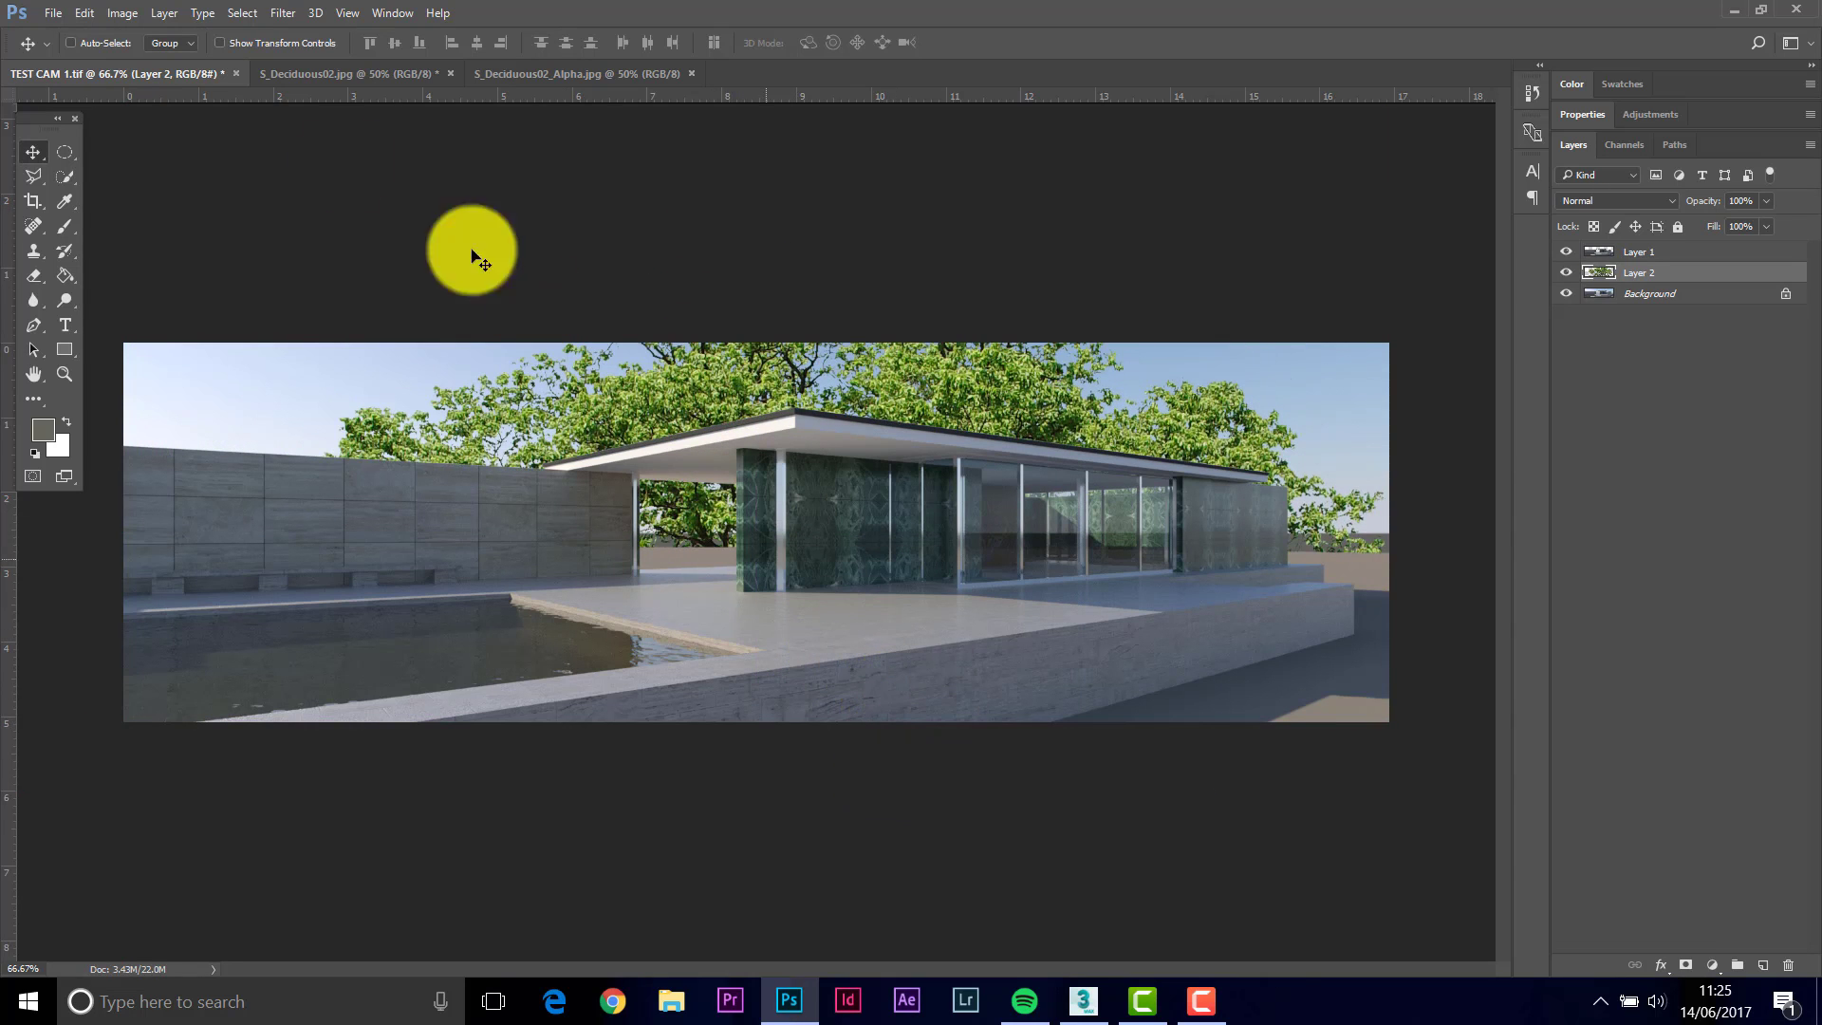
# Scale the tree layer down to about 43% with Edit > Transform > Scale.
pyautogui.click(84, 12)
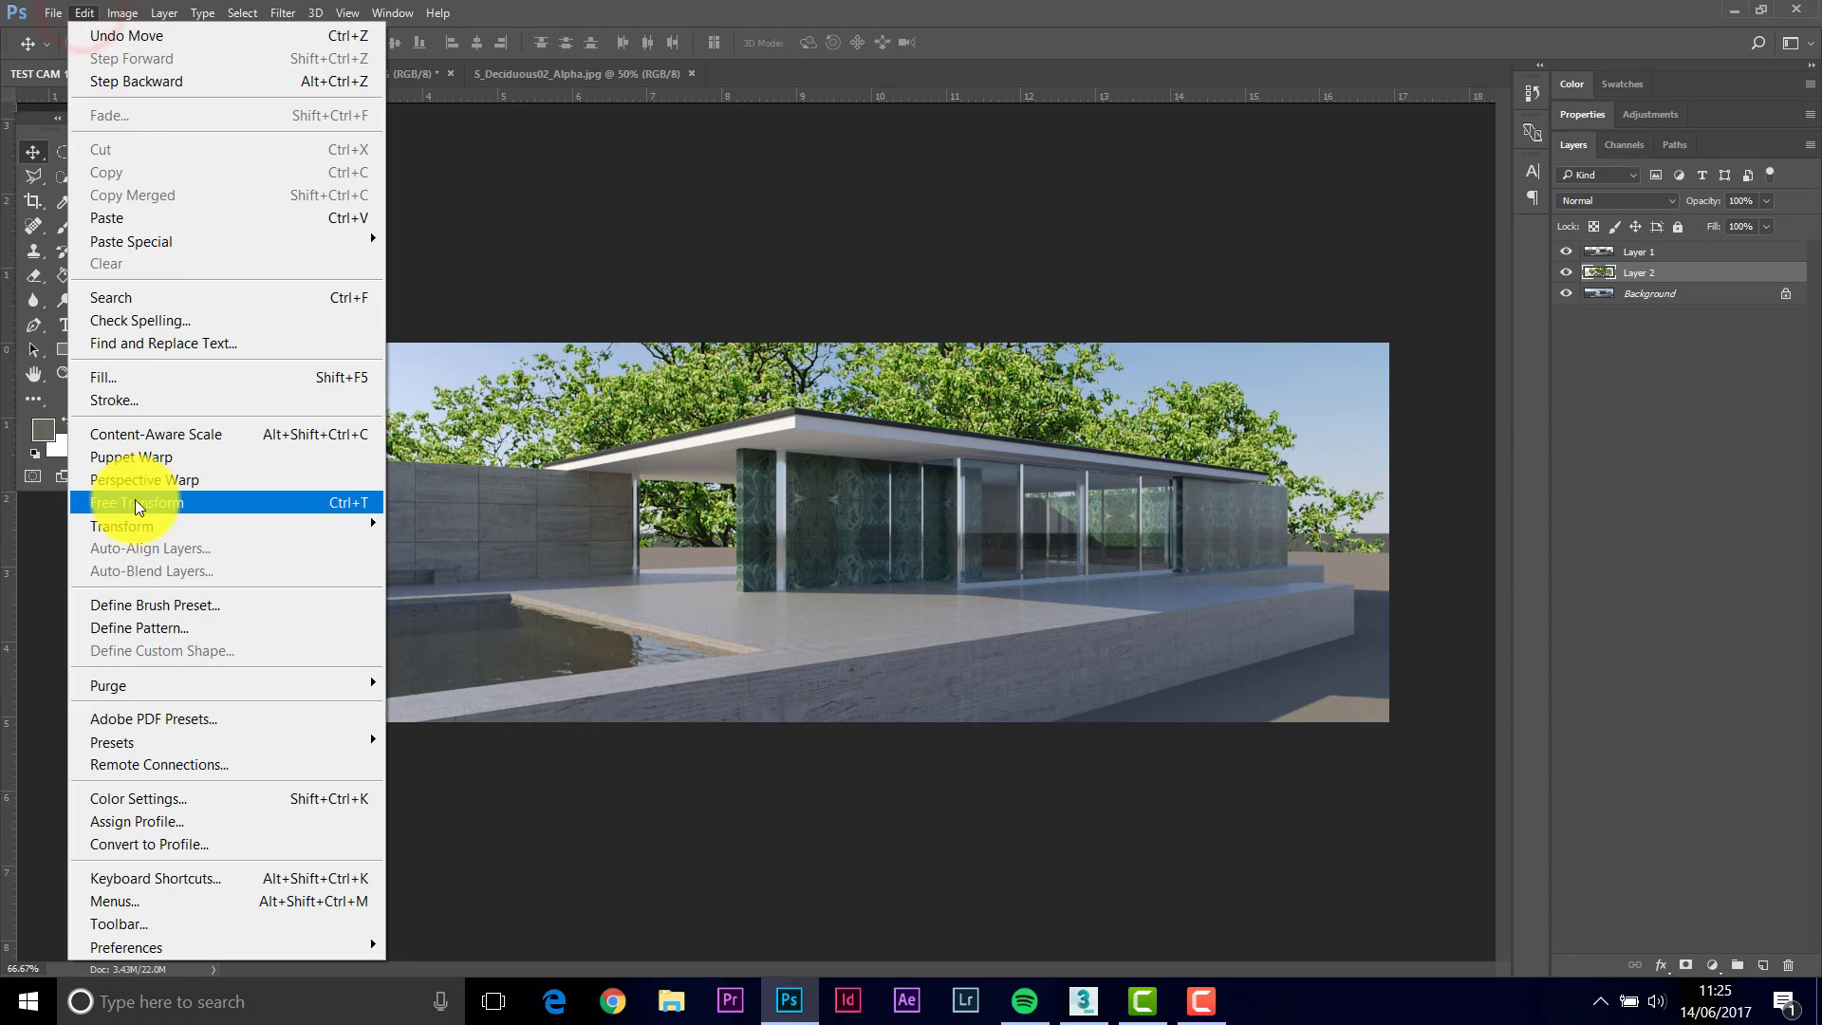
pyautogui.moveTo(132, 526)
pyautogui.click(418, 558)
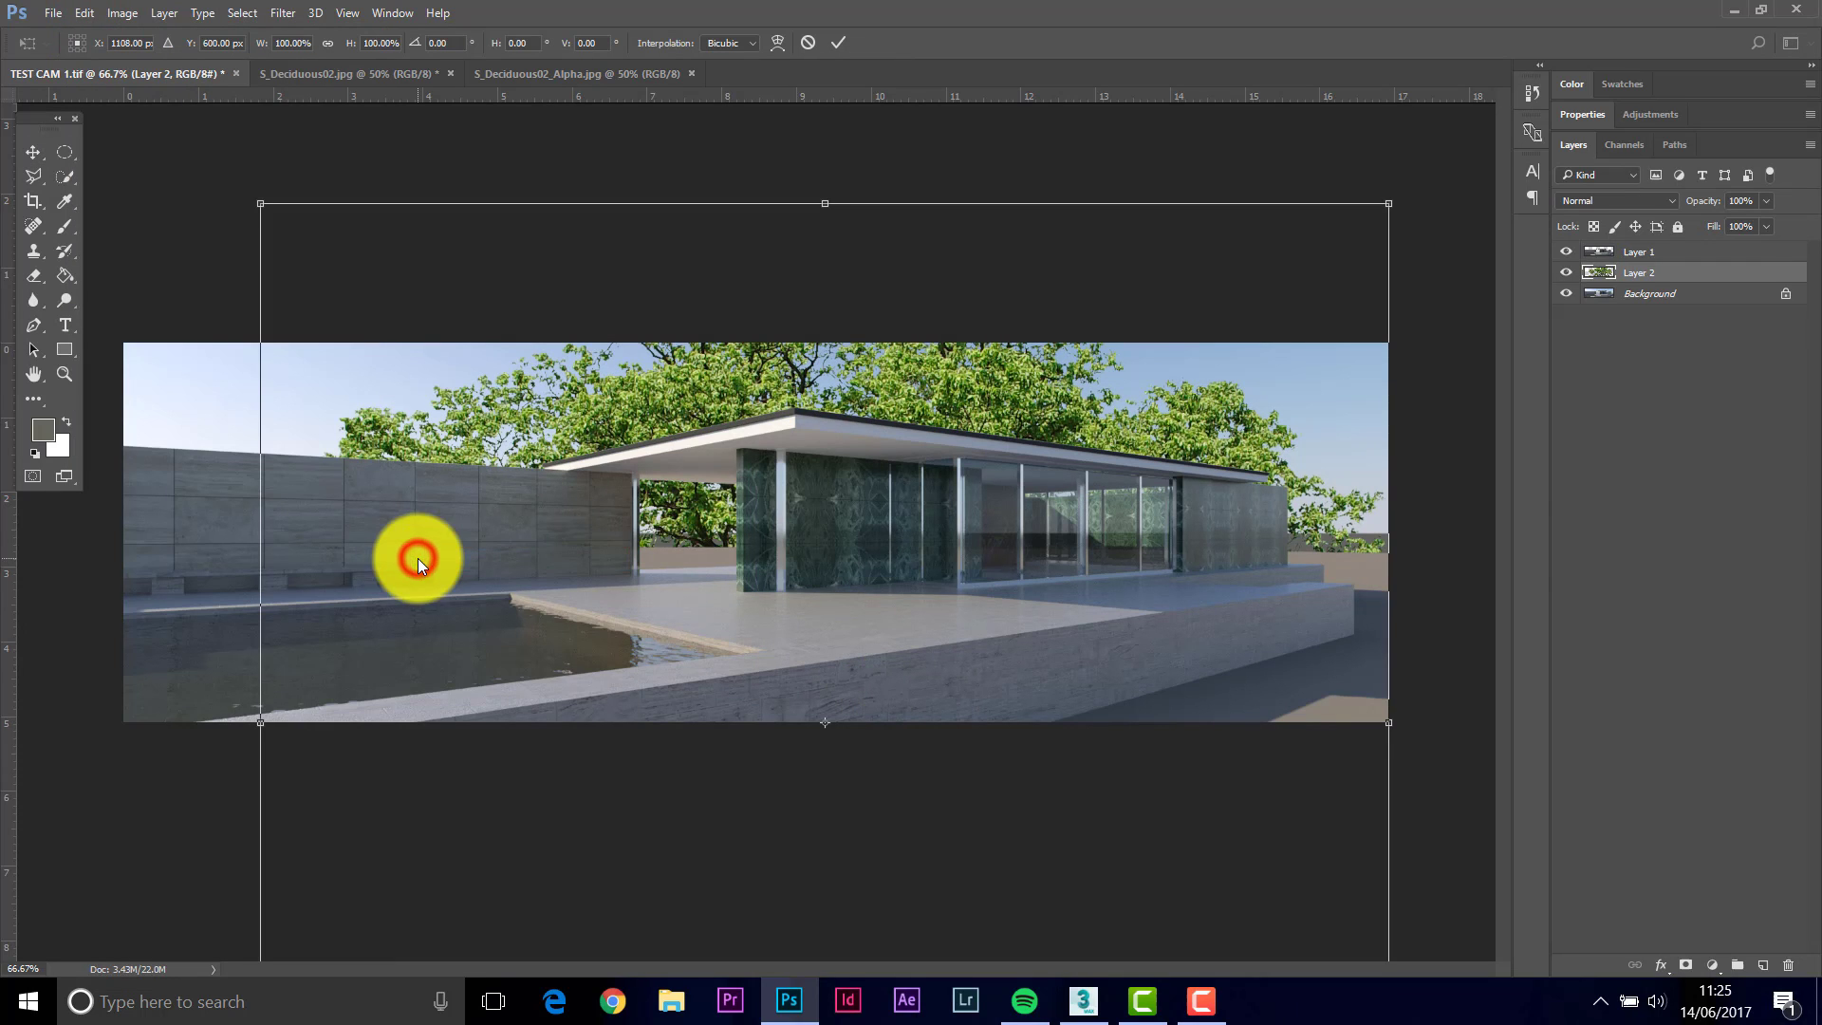
pyautogui.moveTo(260, 203); pyautogui.dragTo(419, 447)
pyautogui.moveTo(570, 417); pyautogui.dragTo(380, 222)
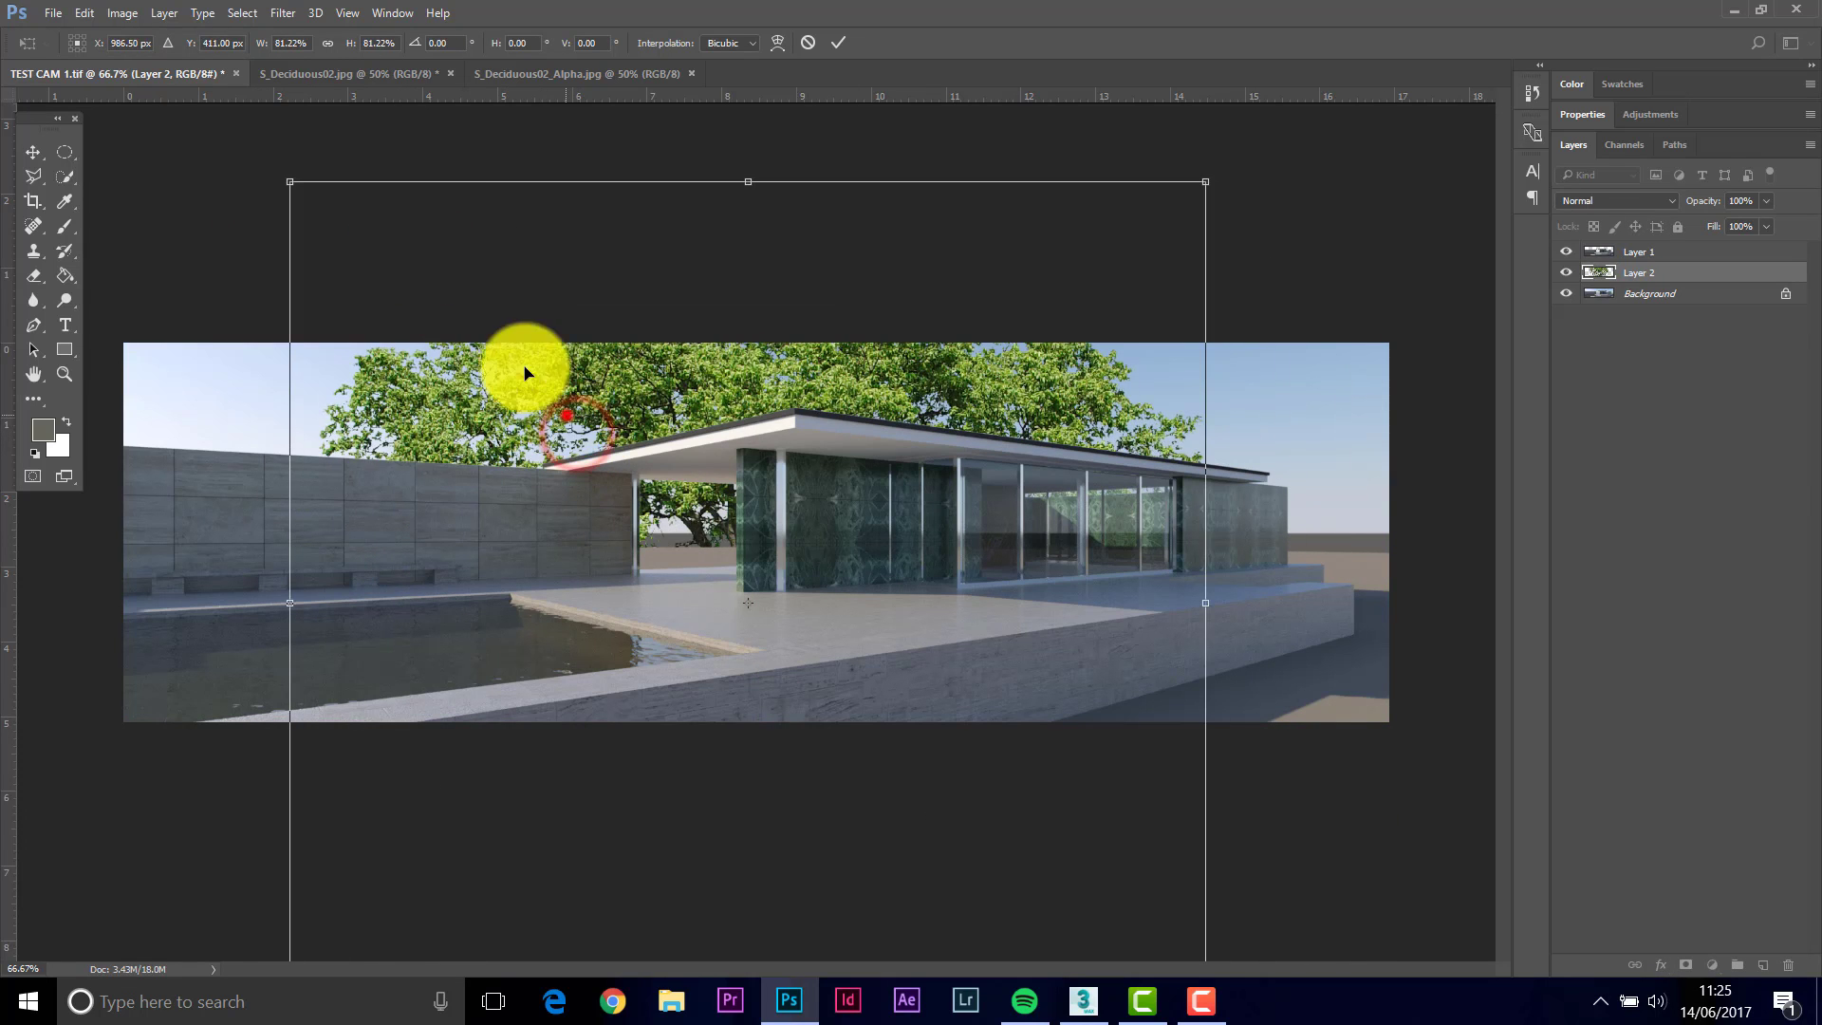
pyautogui.moveTo(527, 372); pyautogui.dragTo(528, 95)
pyautogui.moveTo(1108, 577); pyautogui.dragTo(874, 439)
pyautogui.moveTo(582, 370); pyautogui.dragTo(504, 509)
pyautogui.moveTo(836, 549); pyautogui.dragTo(618, 422)
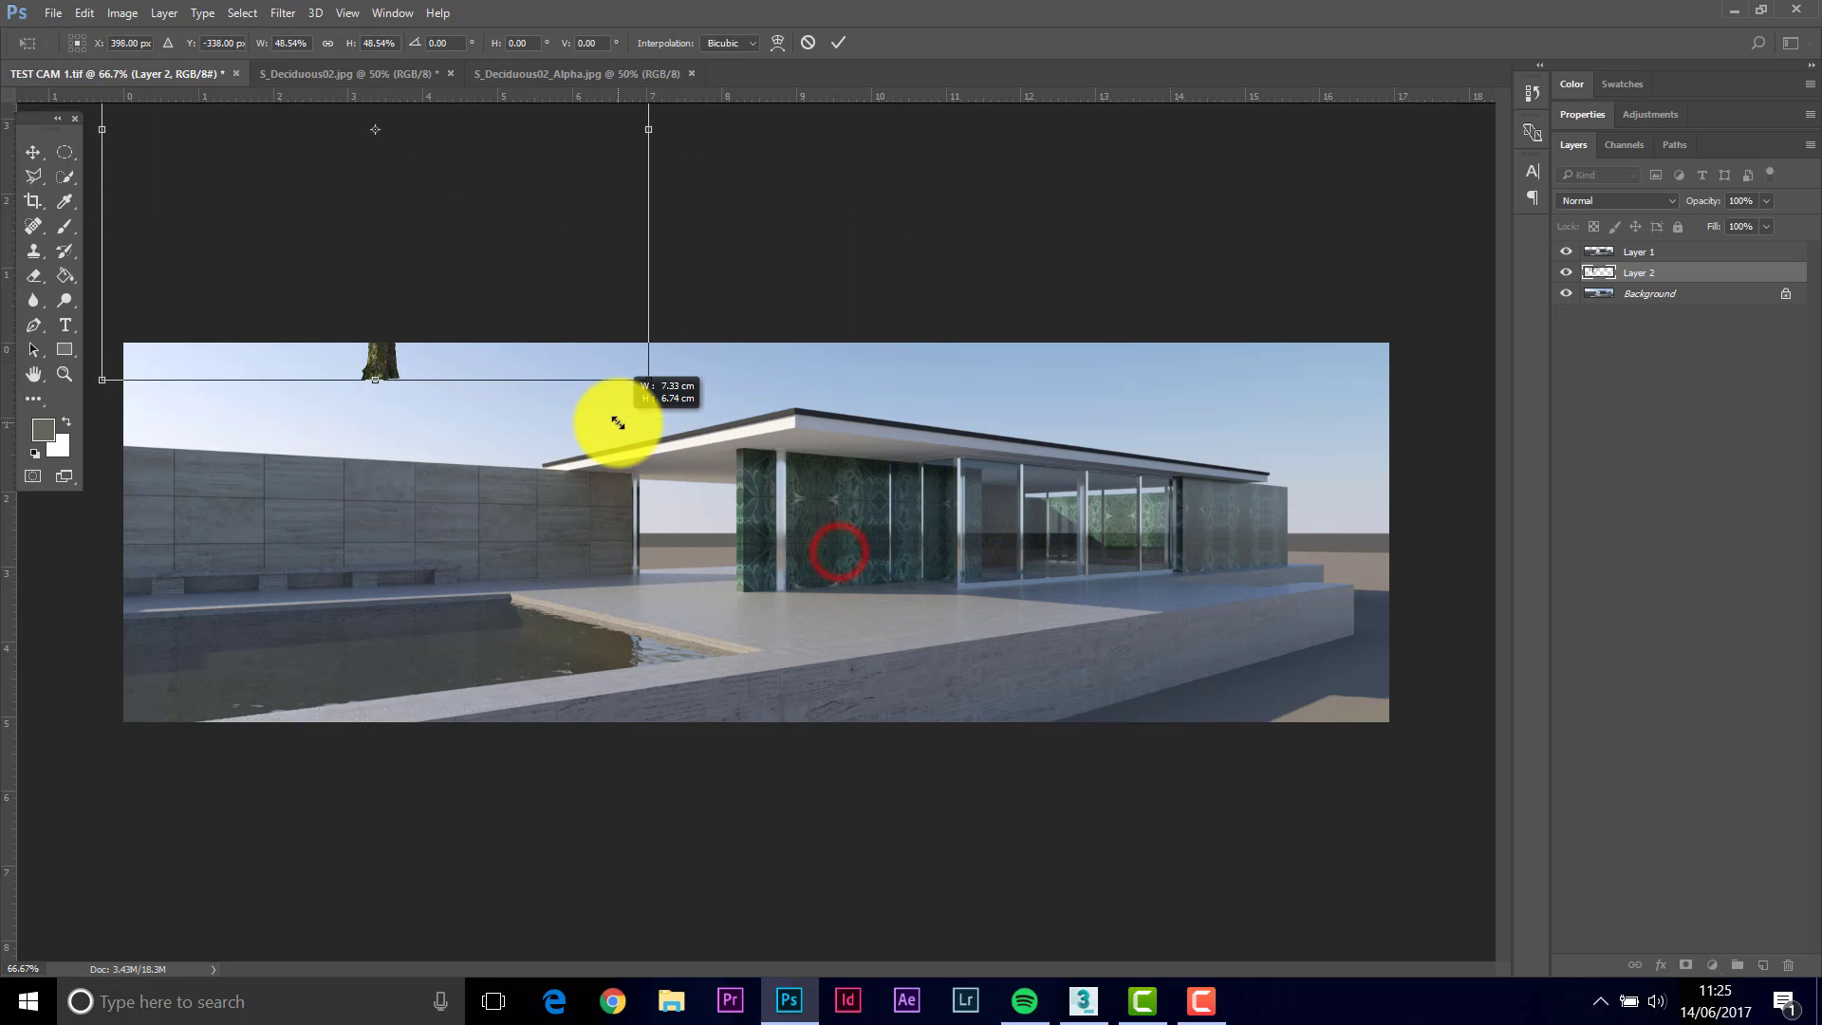
pyautogui.moveTo(438, 359); pyautogui.dragTo(424, 546)
pyautogui.moveTo(652, 562); pyautogui.dragTo(577, 532)
# Place the scaled tree behind the pavilion's right side and commit the transform.
pyautogui.moveTo(440, 435); pyautogui.dragTo(1306, 505)
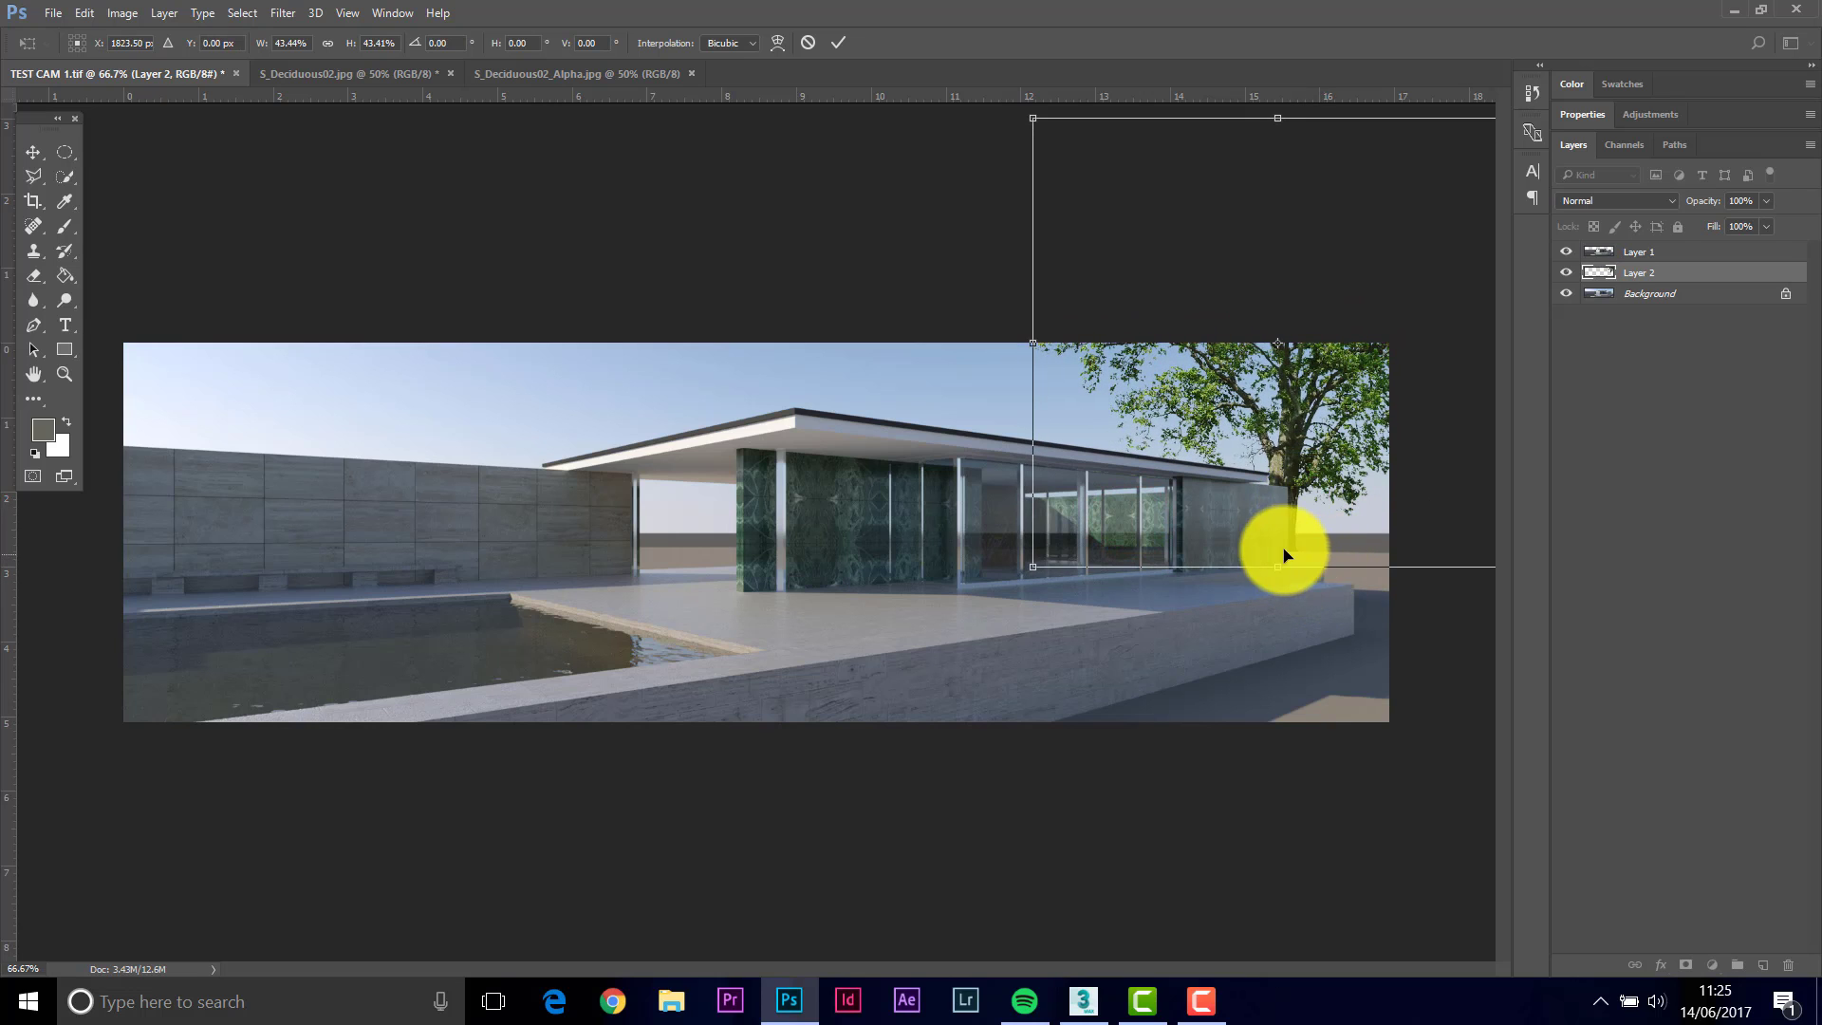
pyautogui.moveTo(1312, 521); pyautogui.dragTo(1163, 550)
pyautogui.click(837, 42)
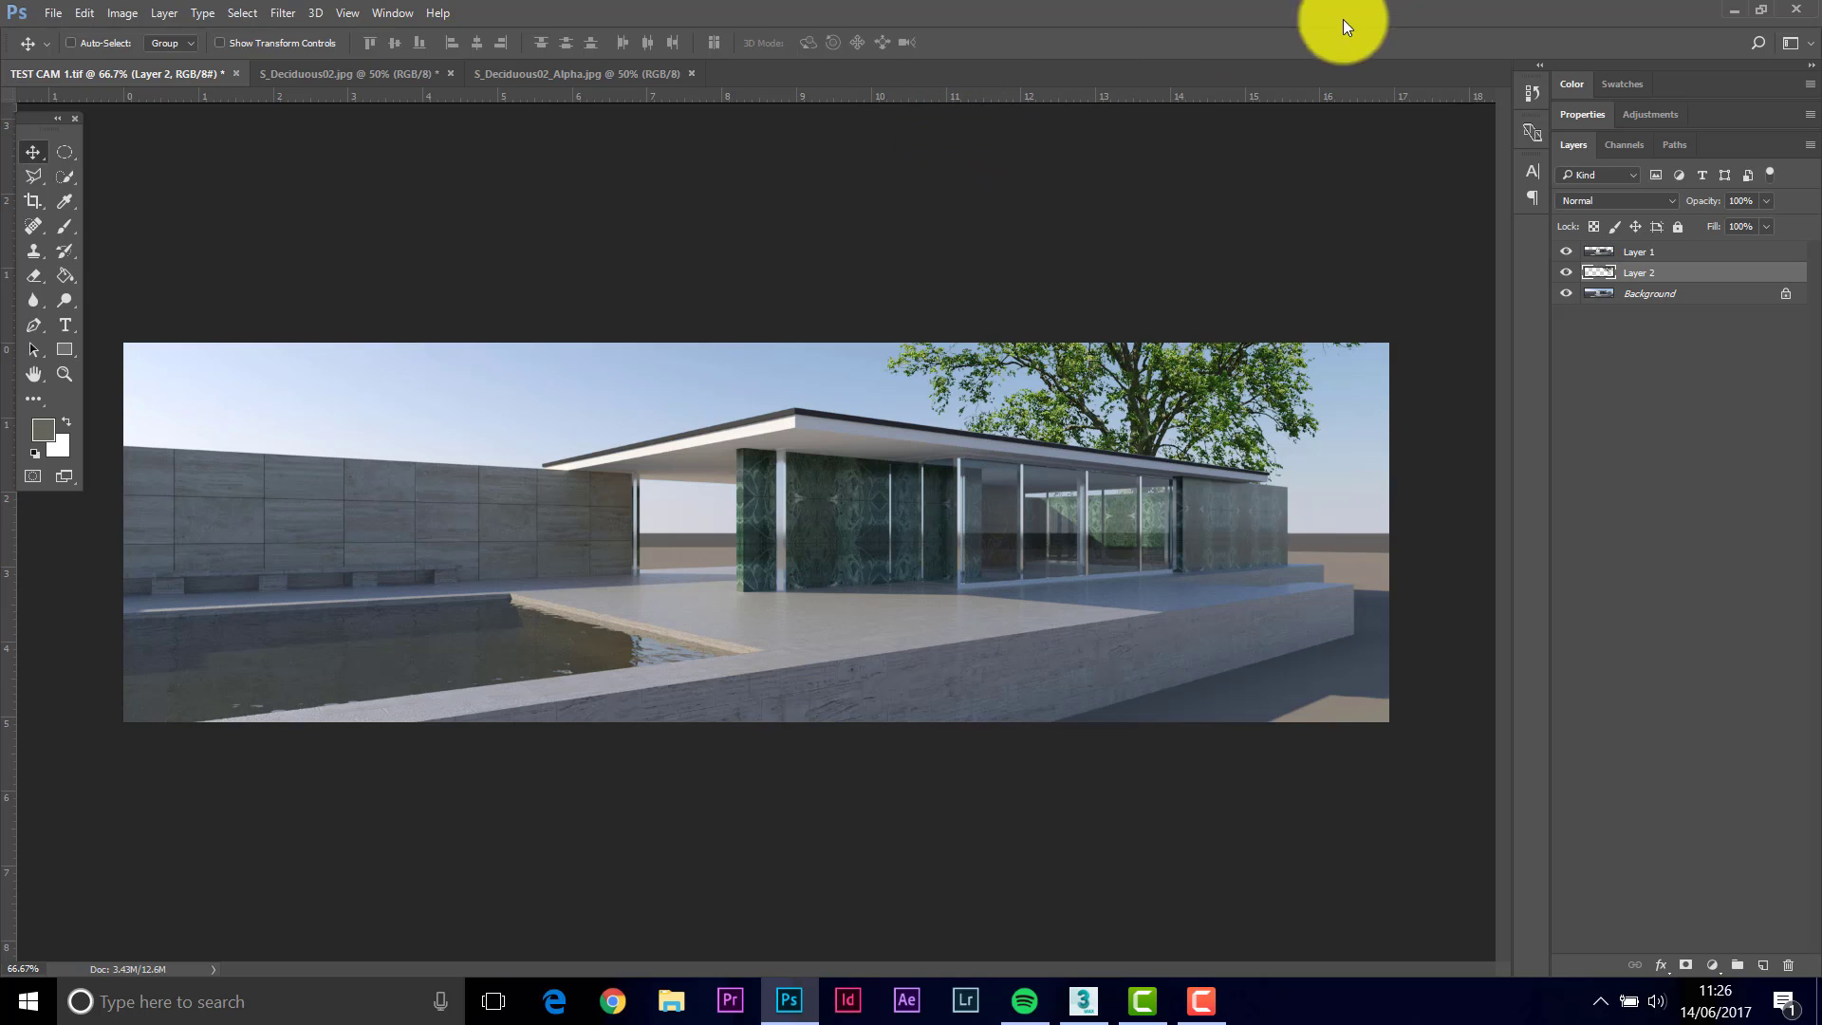
# Close both tree images without saving and return to 3ds Max.
pyautogui.click(1800, 12)
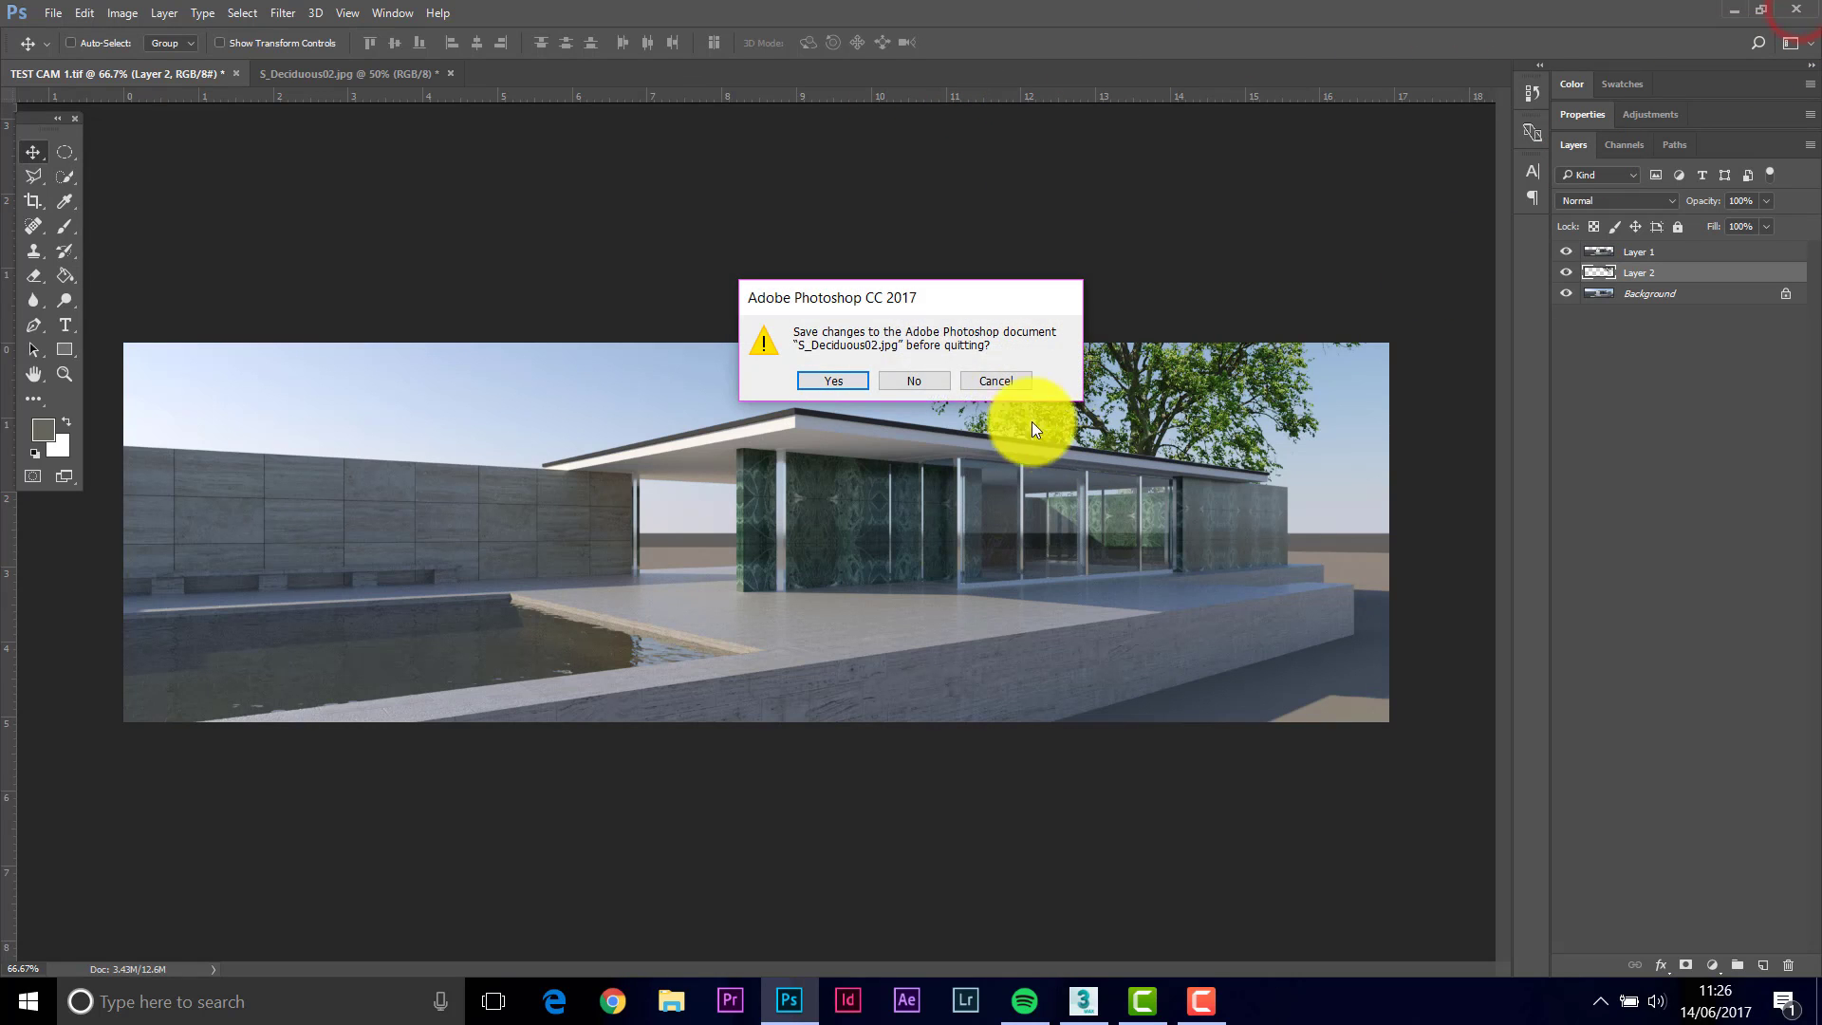
pyautogui.click(918, 382)
pyautogui.click(919, 378)
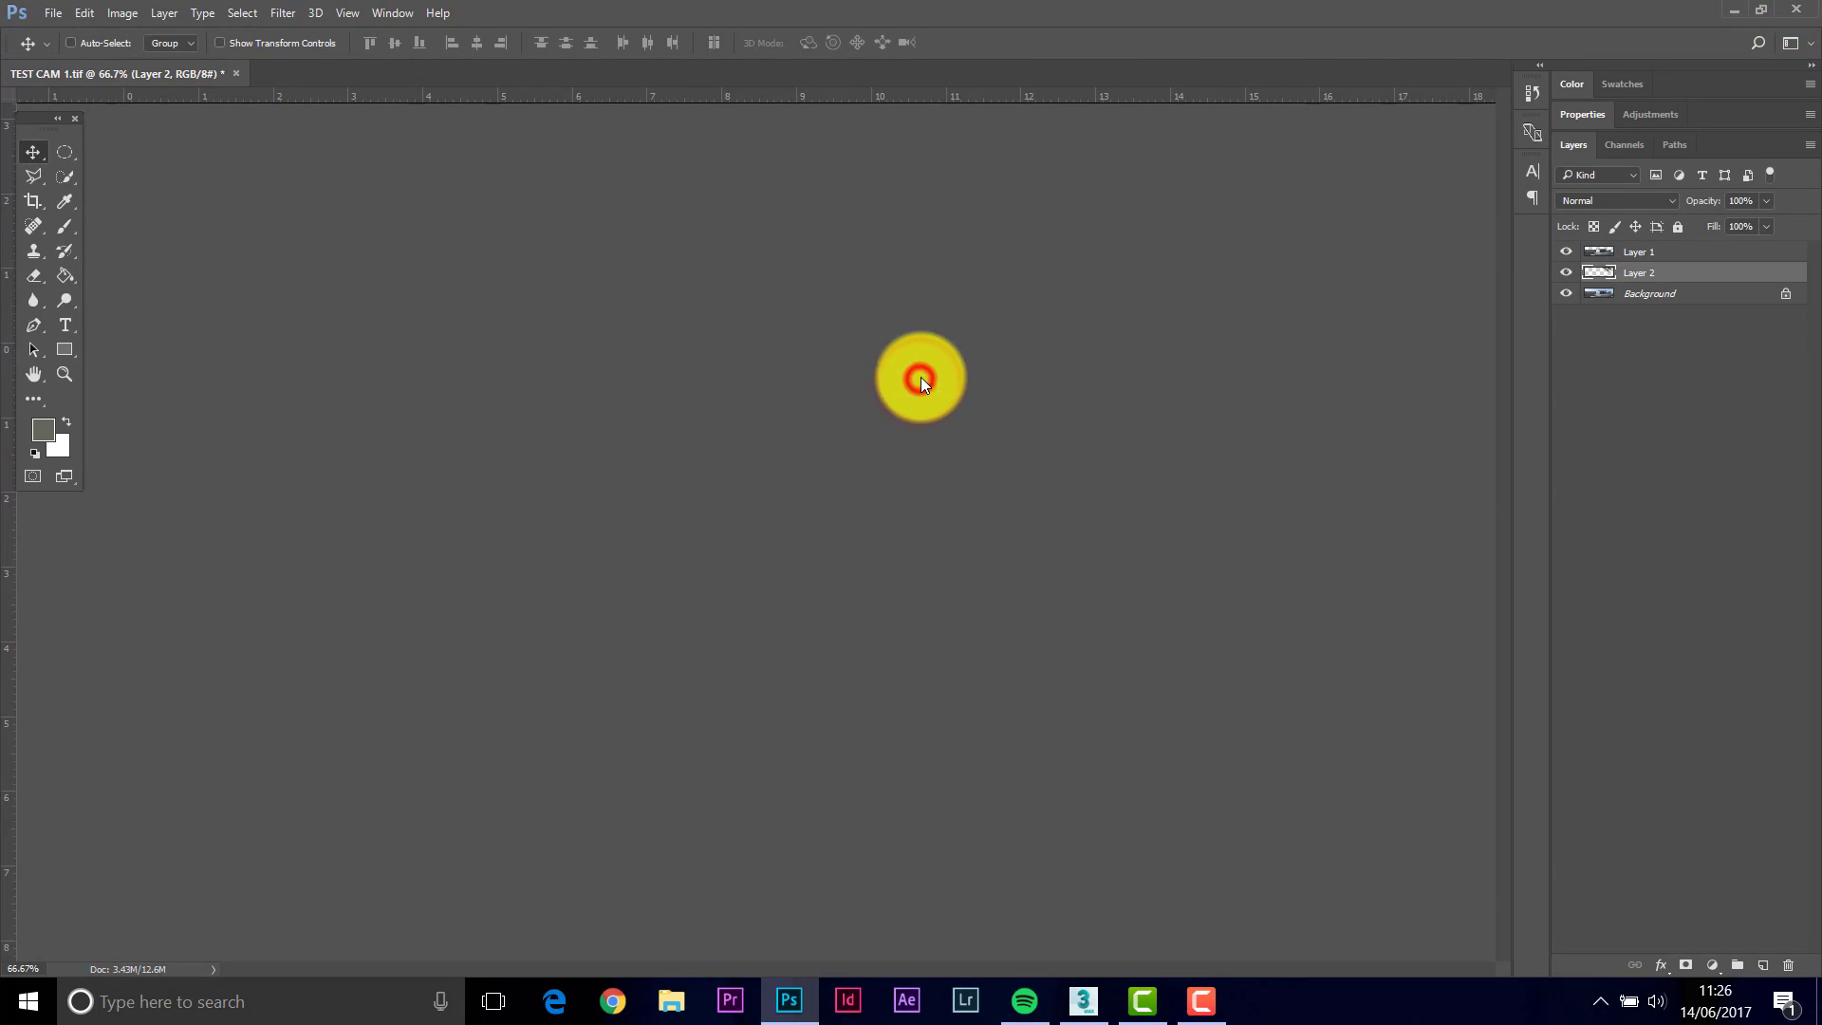
pyautogui.hotkey('alt', 'Tab')
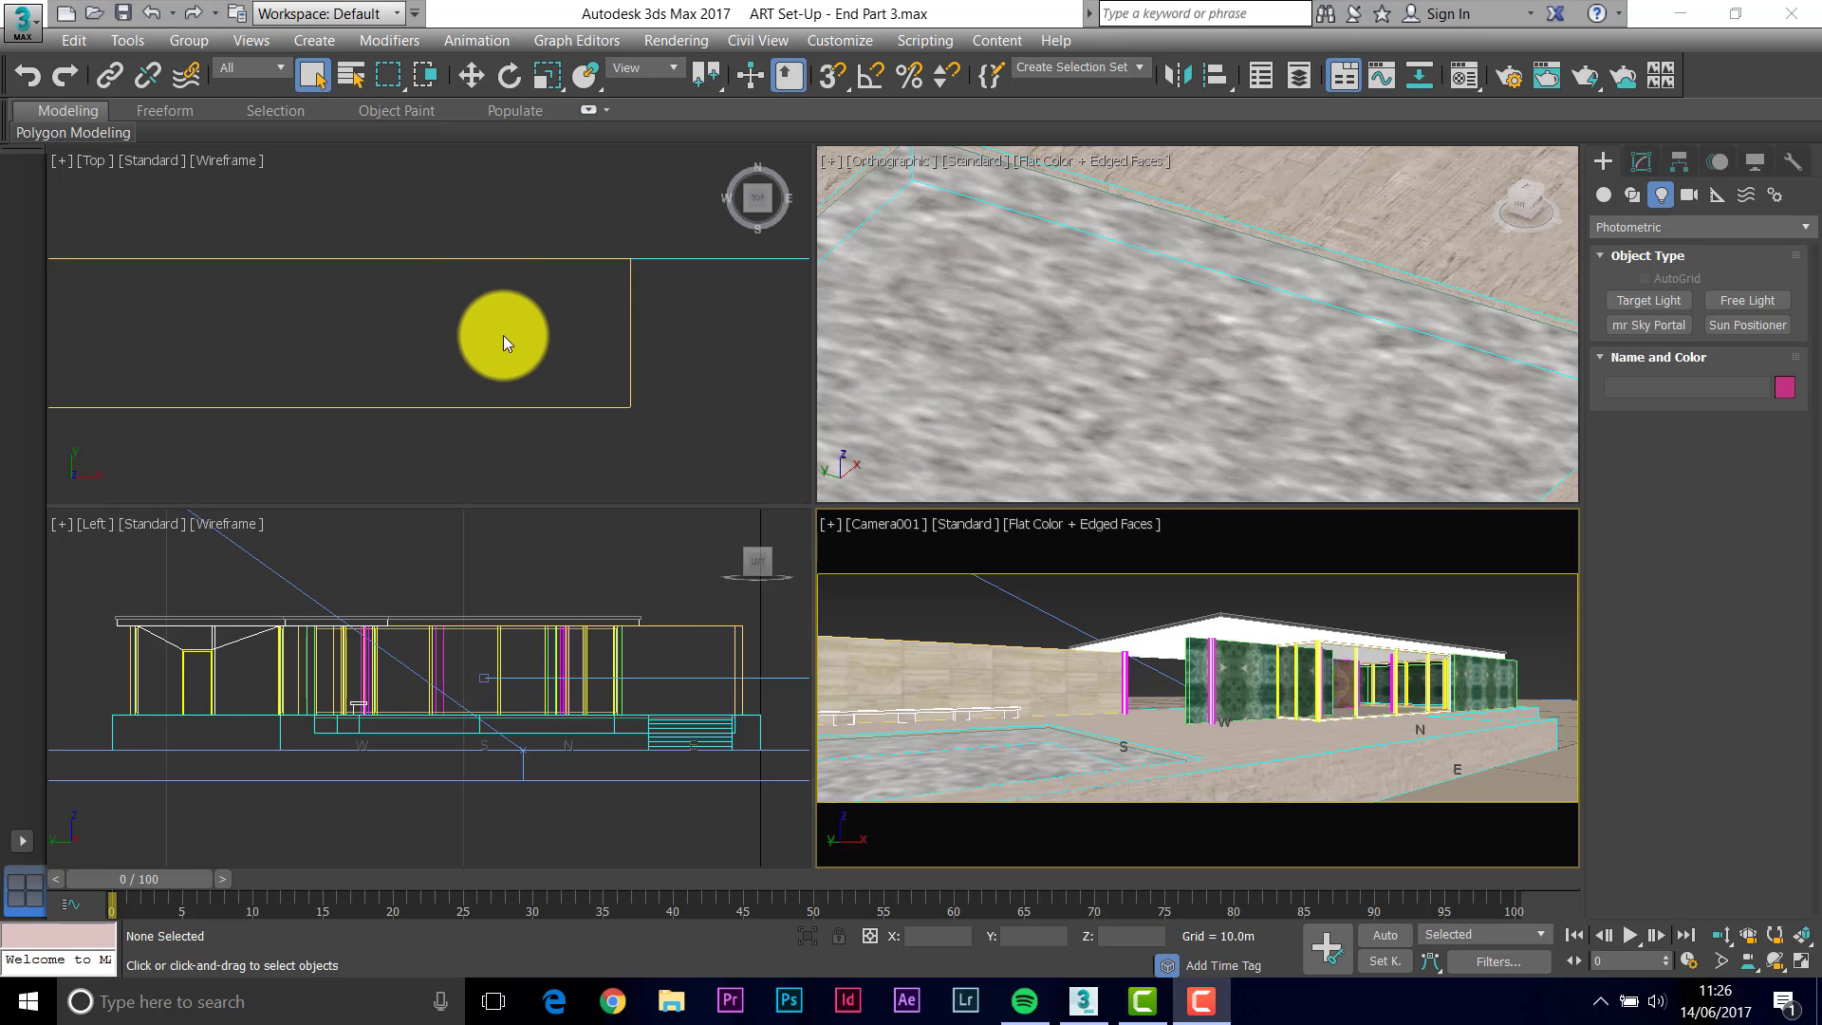
# Zoom out and pan the Top viewport until the whole pavilion floor plan shows.
pyautogui.scroll(-6, 361, 287)
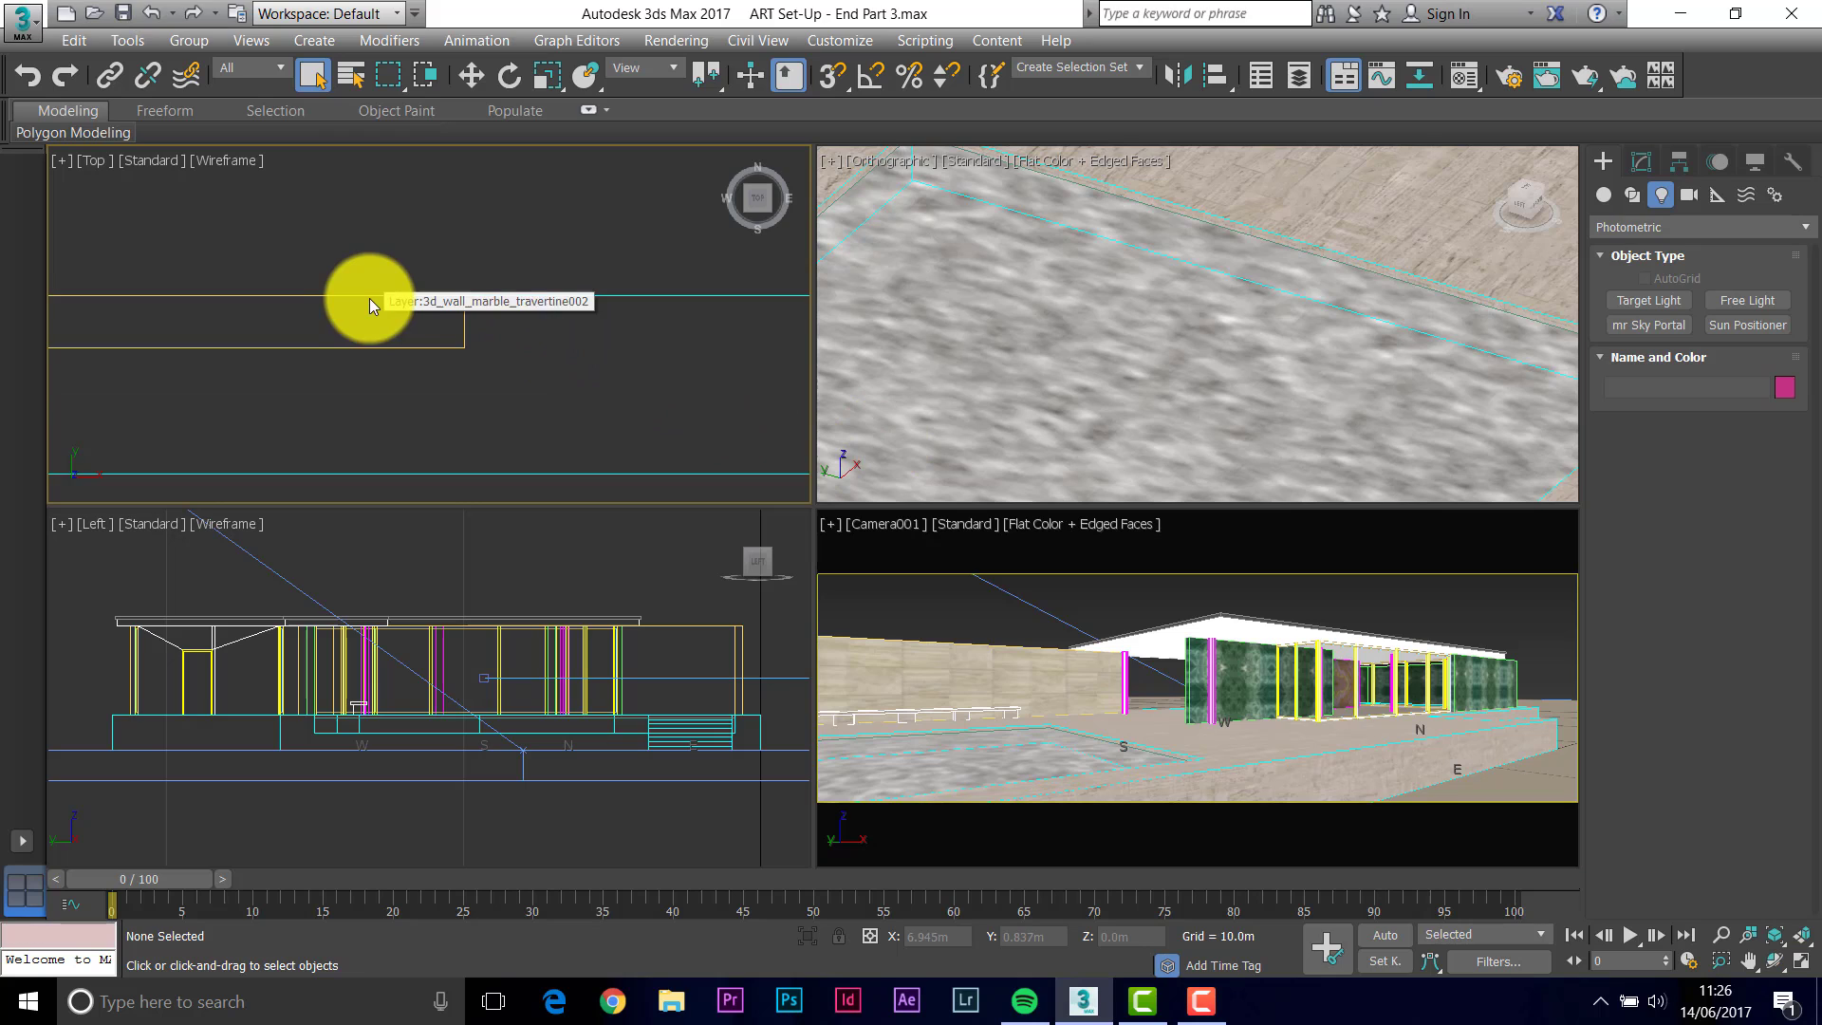
pyautogui.scroll(-5, 376, 287)
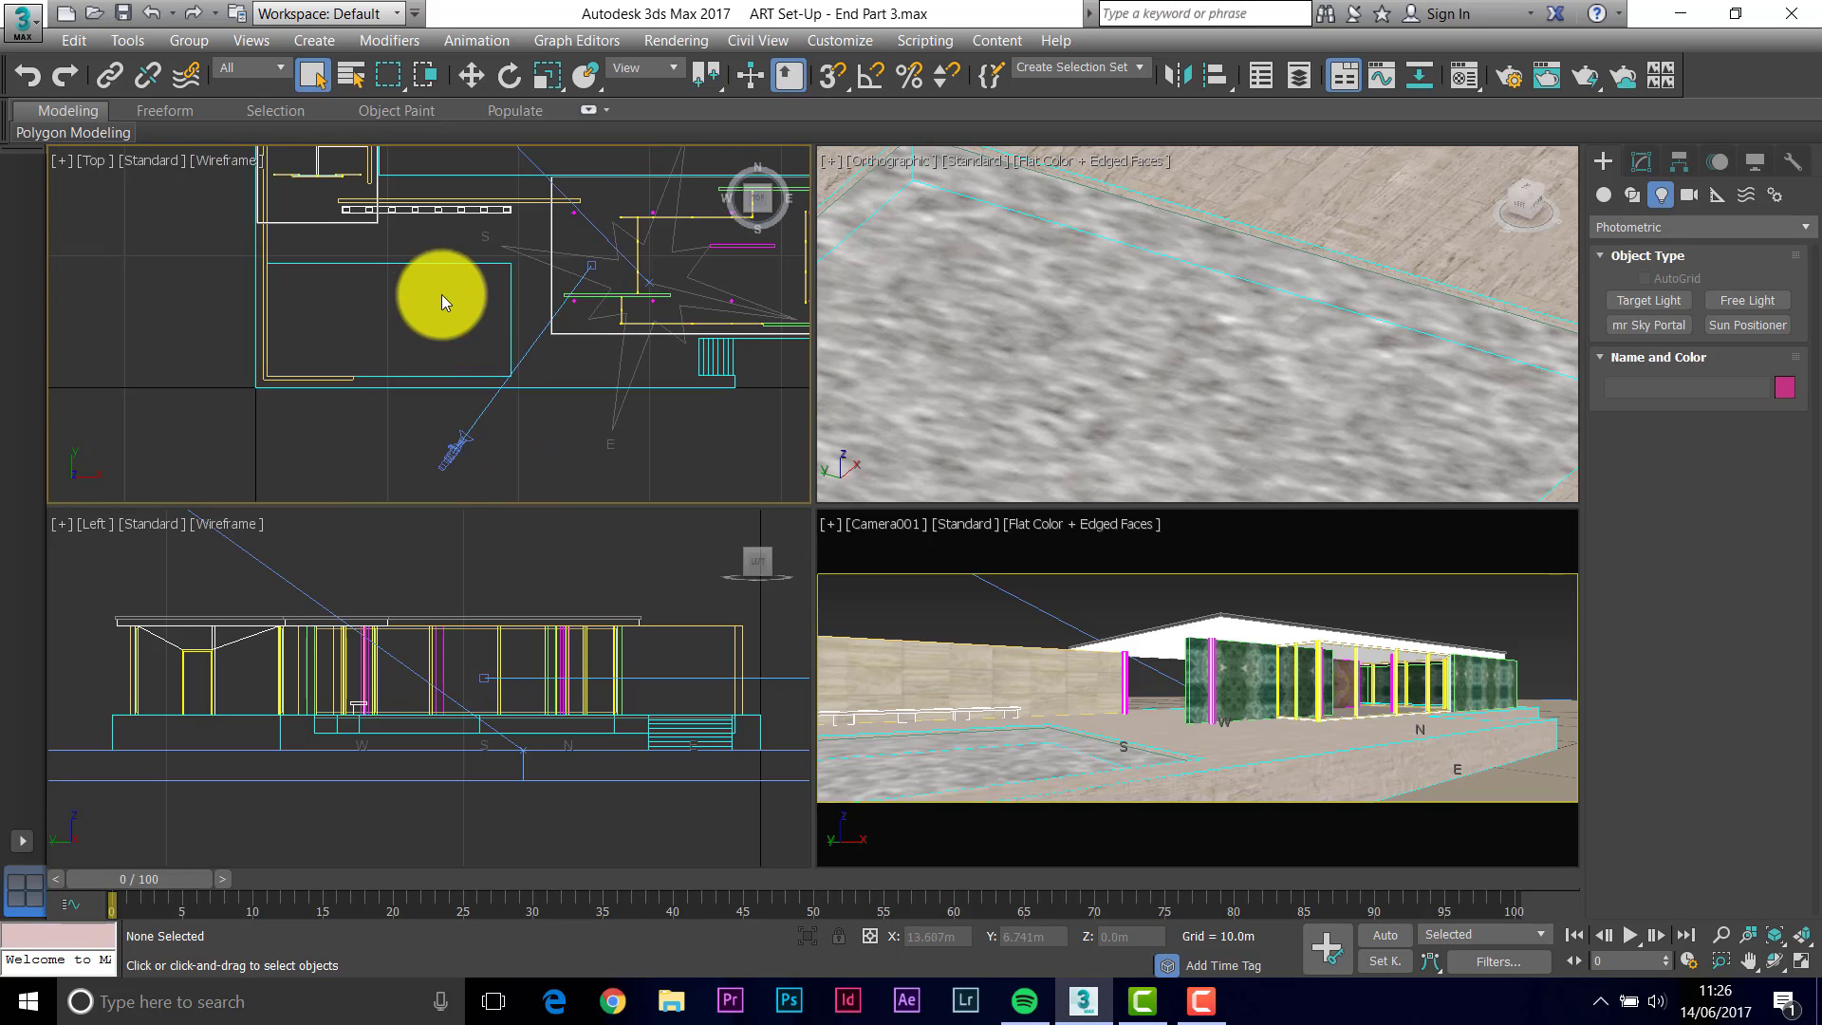
pyautogui.moveTo(436, 294); pyautogui.dragTo(322, 382, button='middle')
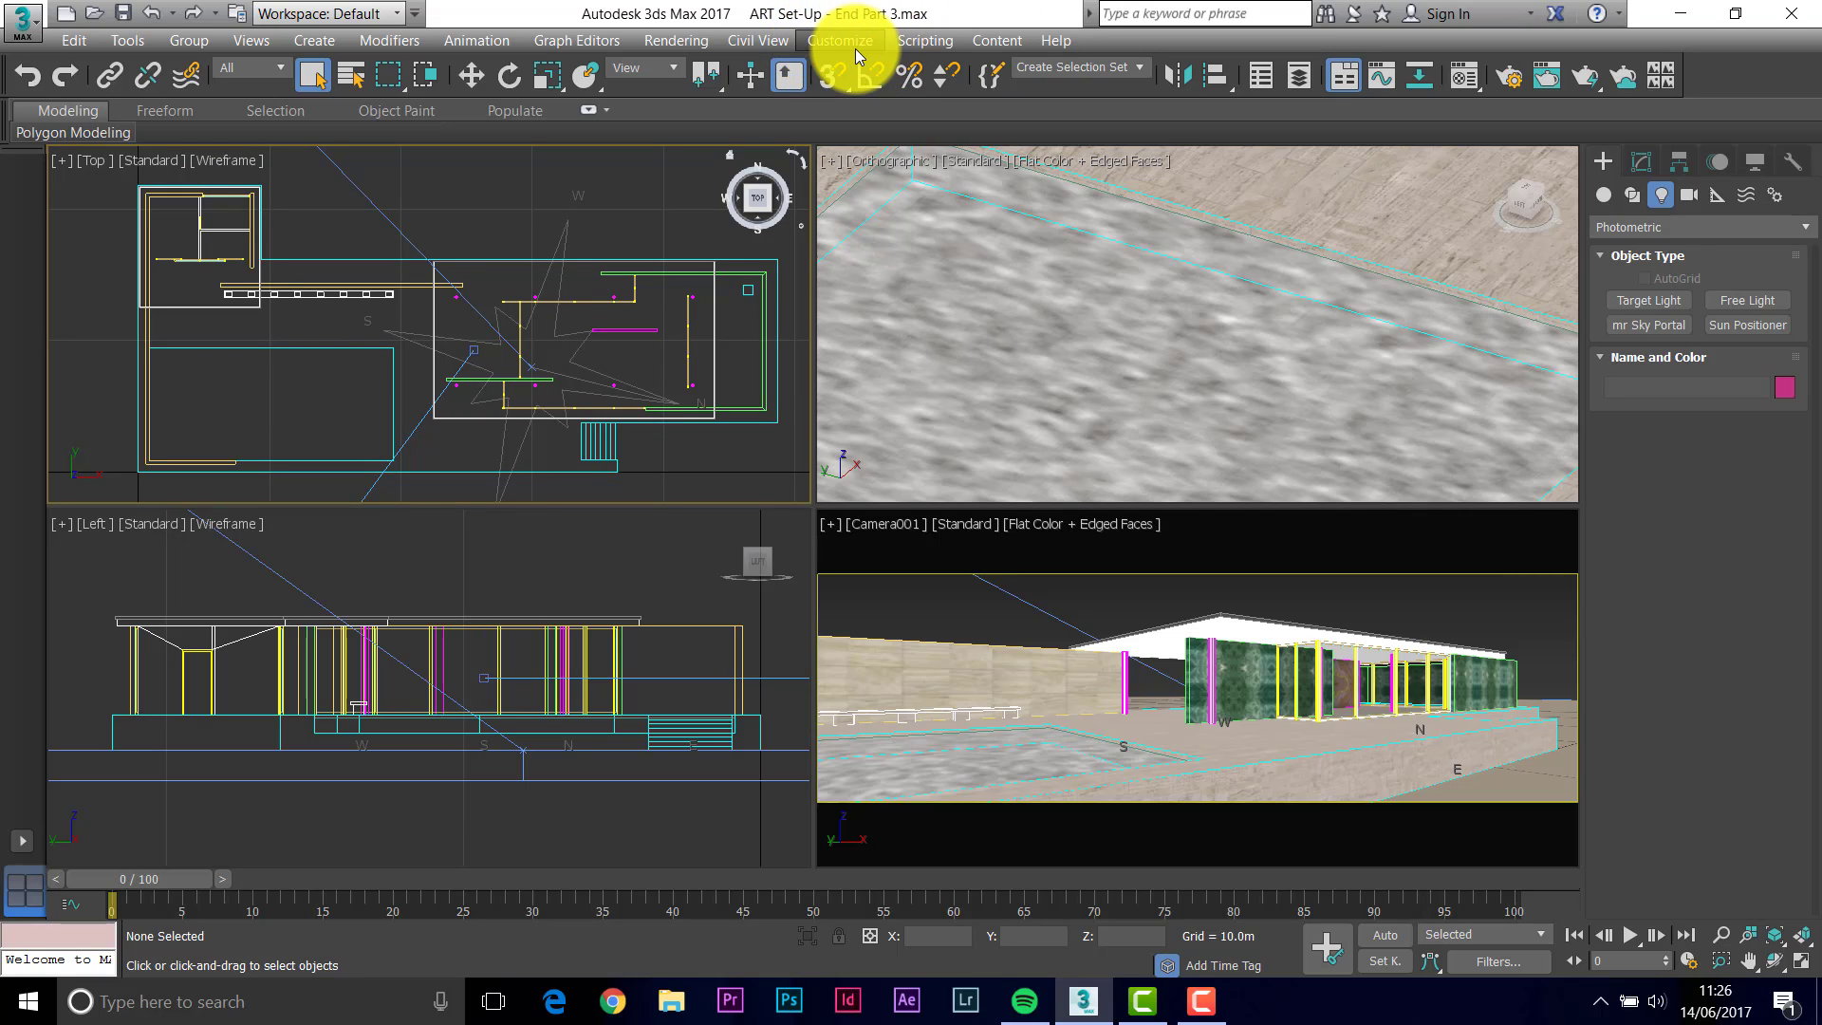
pyautogui.click(847, 42)
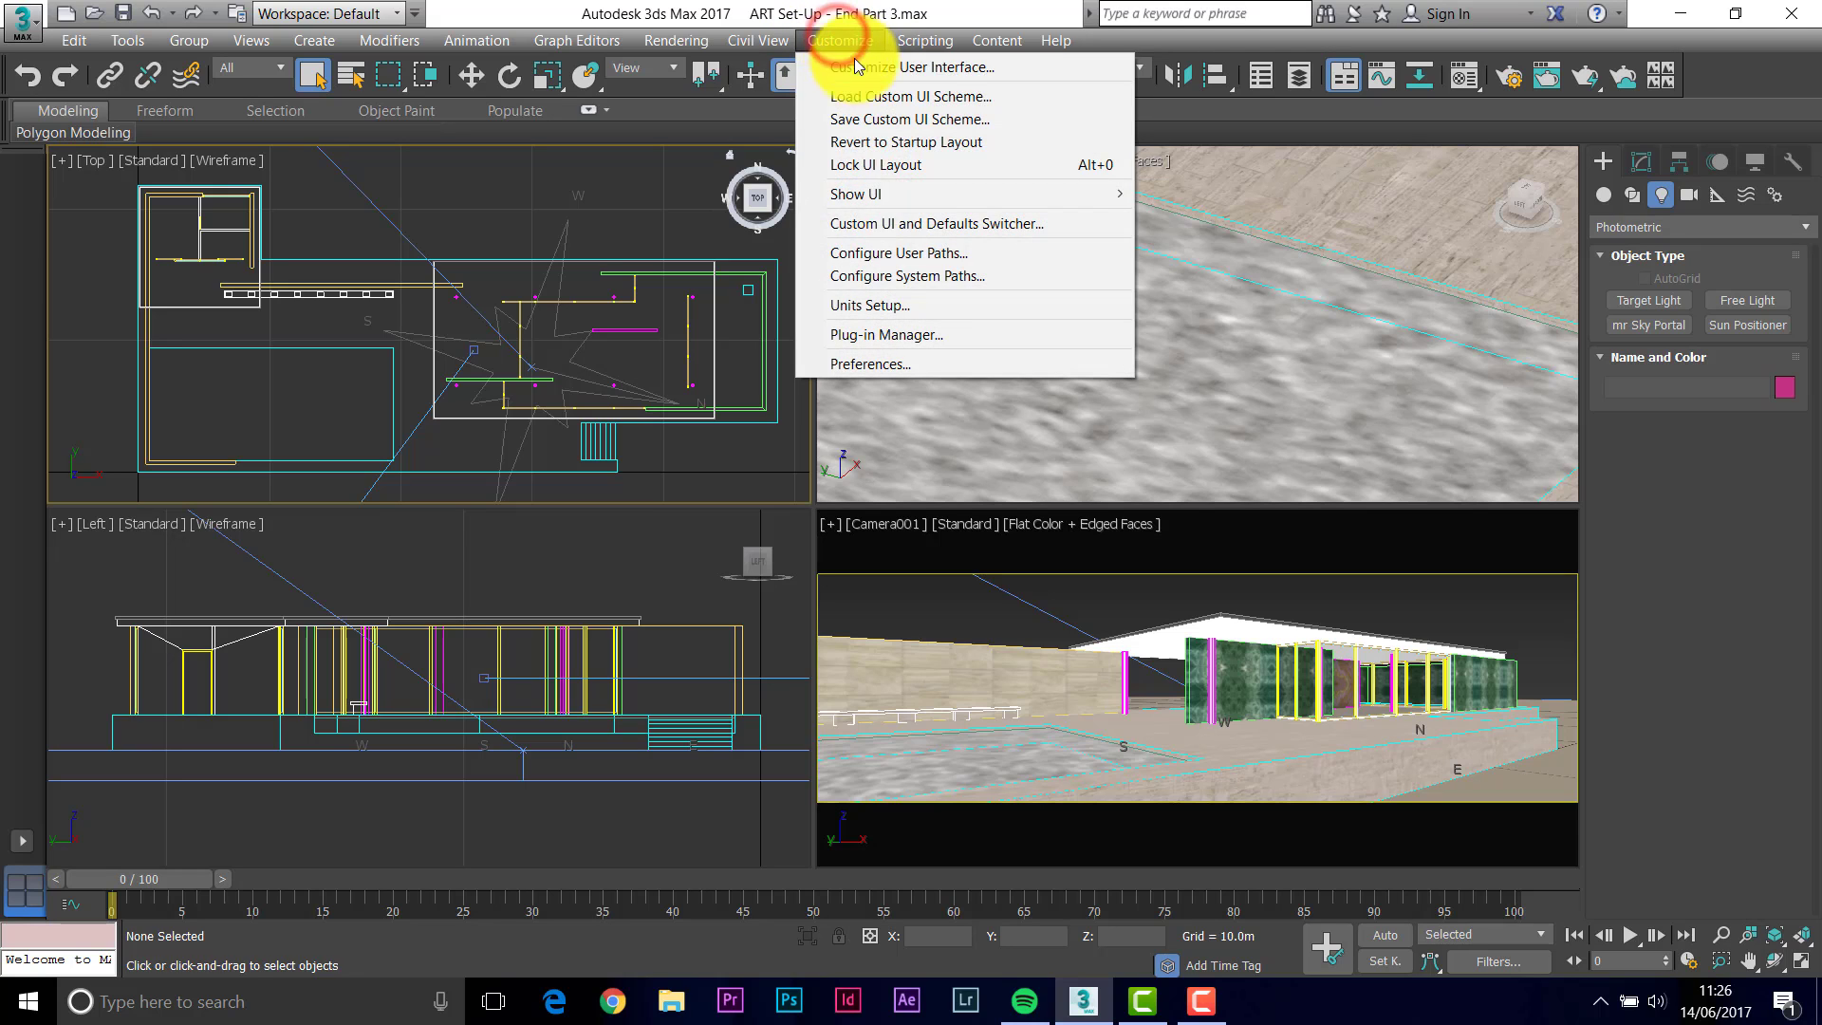
pyautogui.click(873, 253)
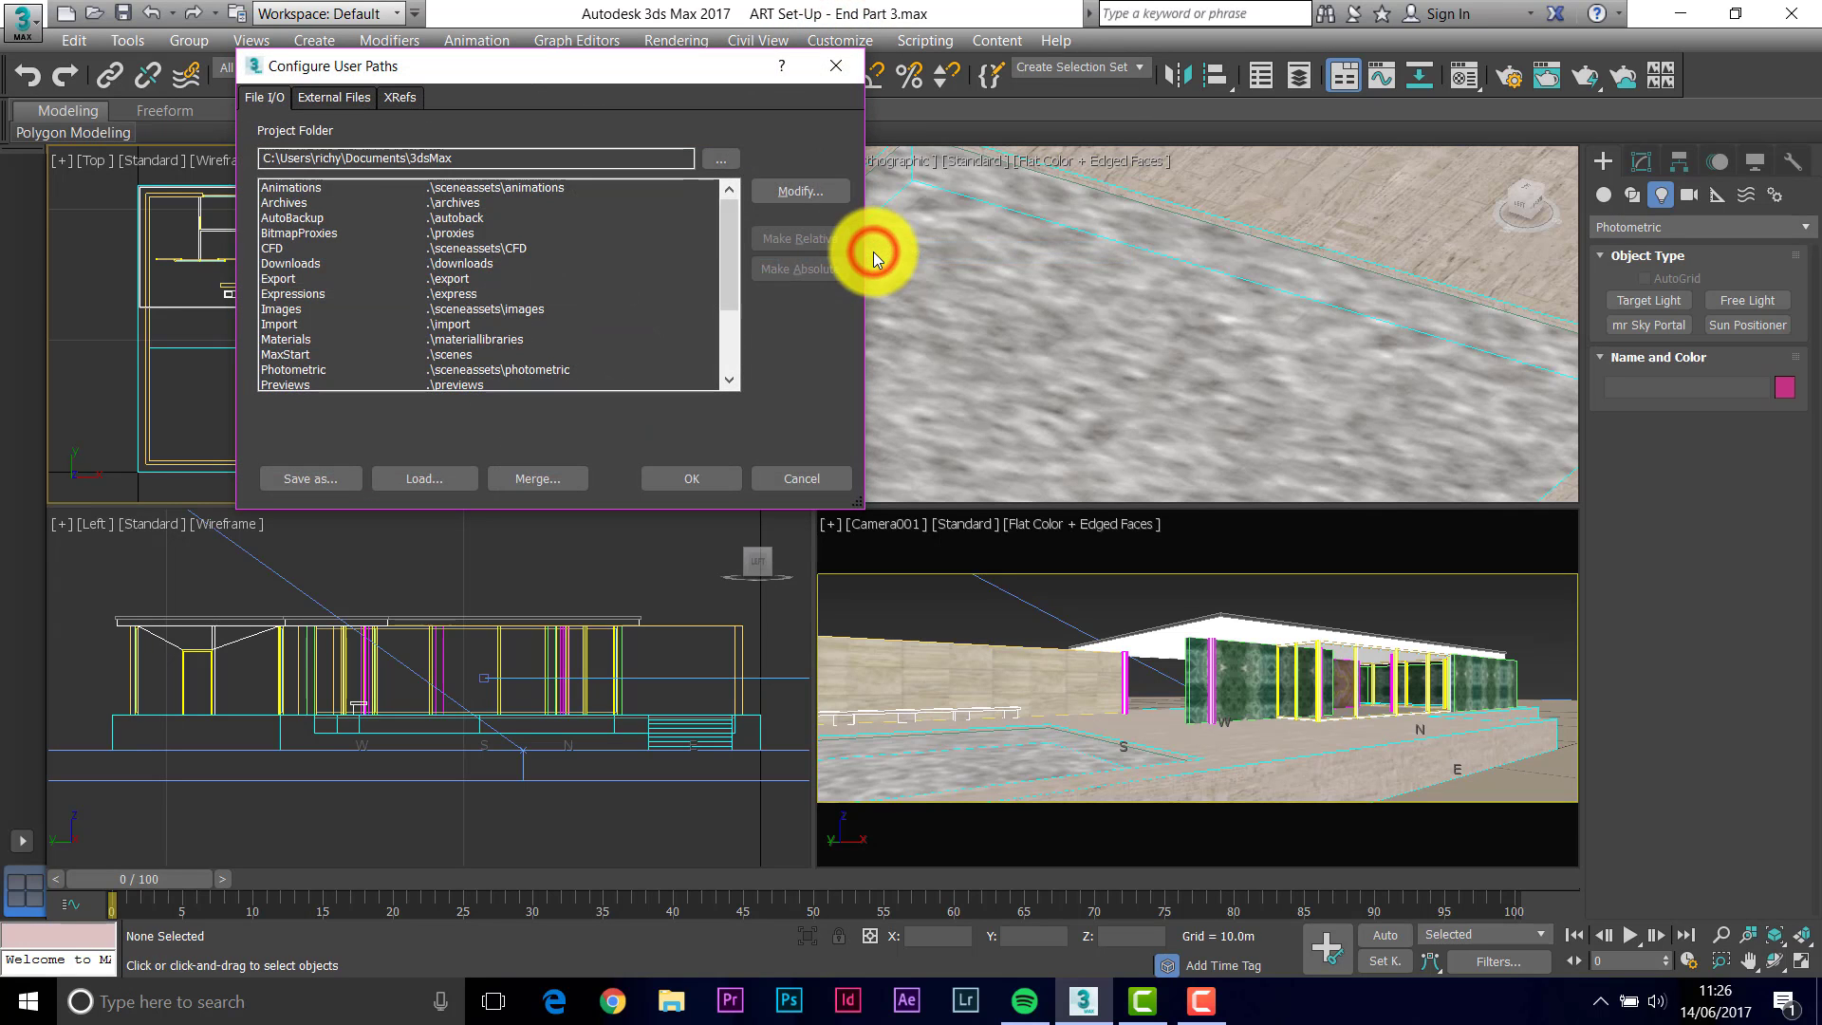
pyautogui.click(326, 95)
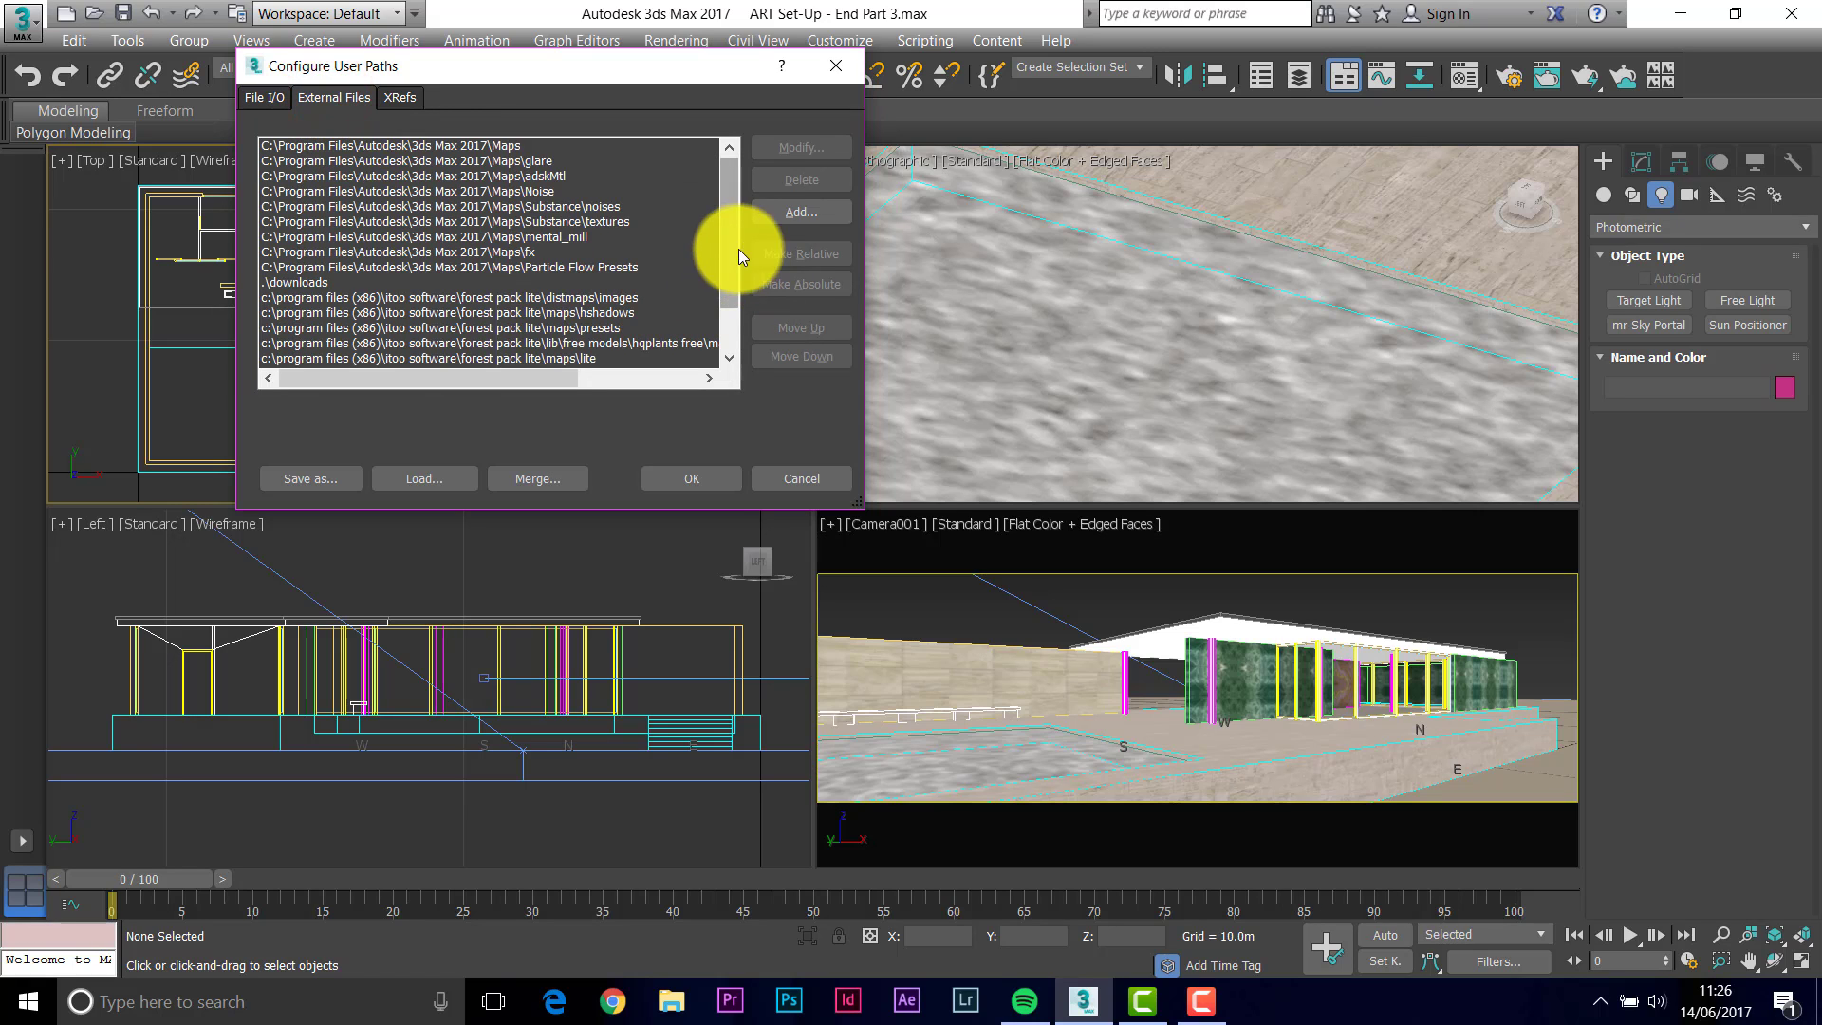
pyautogui.moveTo(729, 242); pyautogui.dragTo(722, 308)
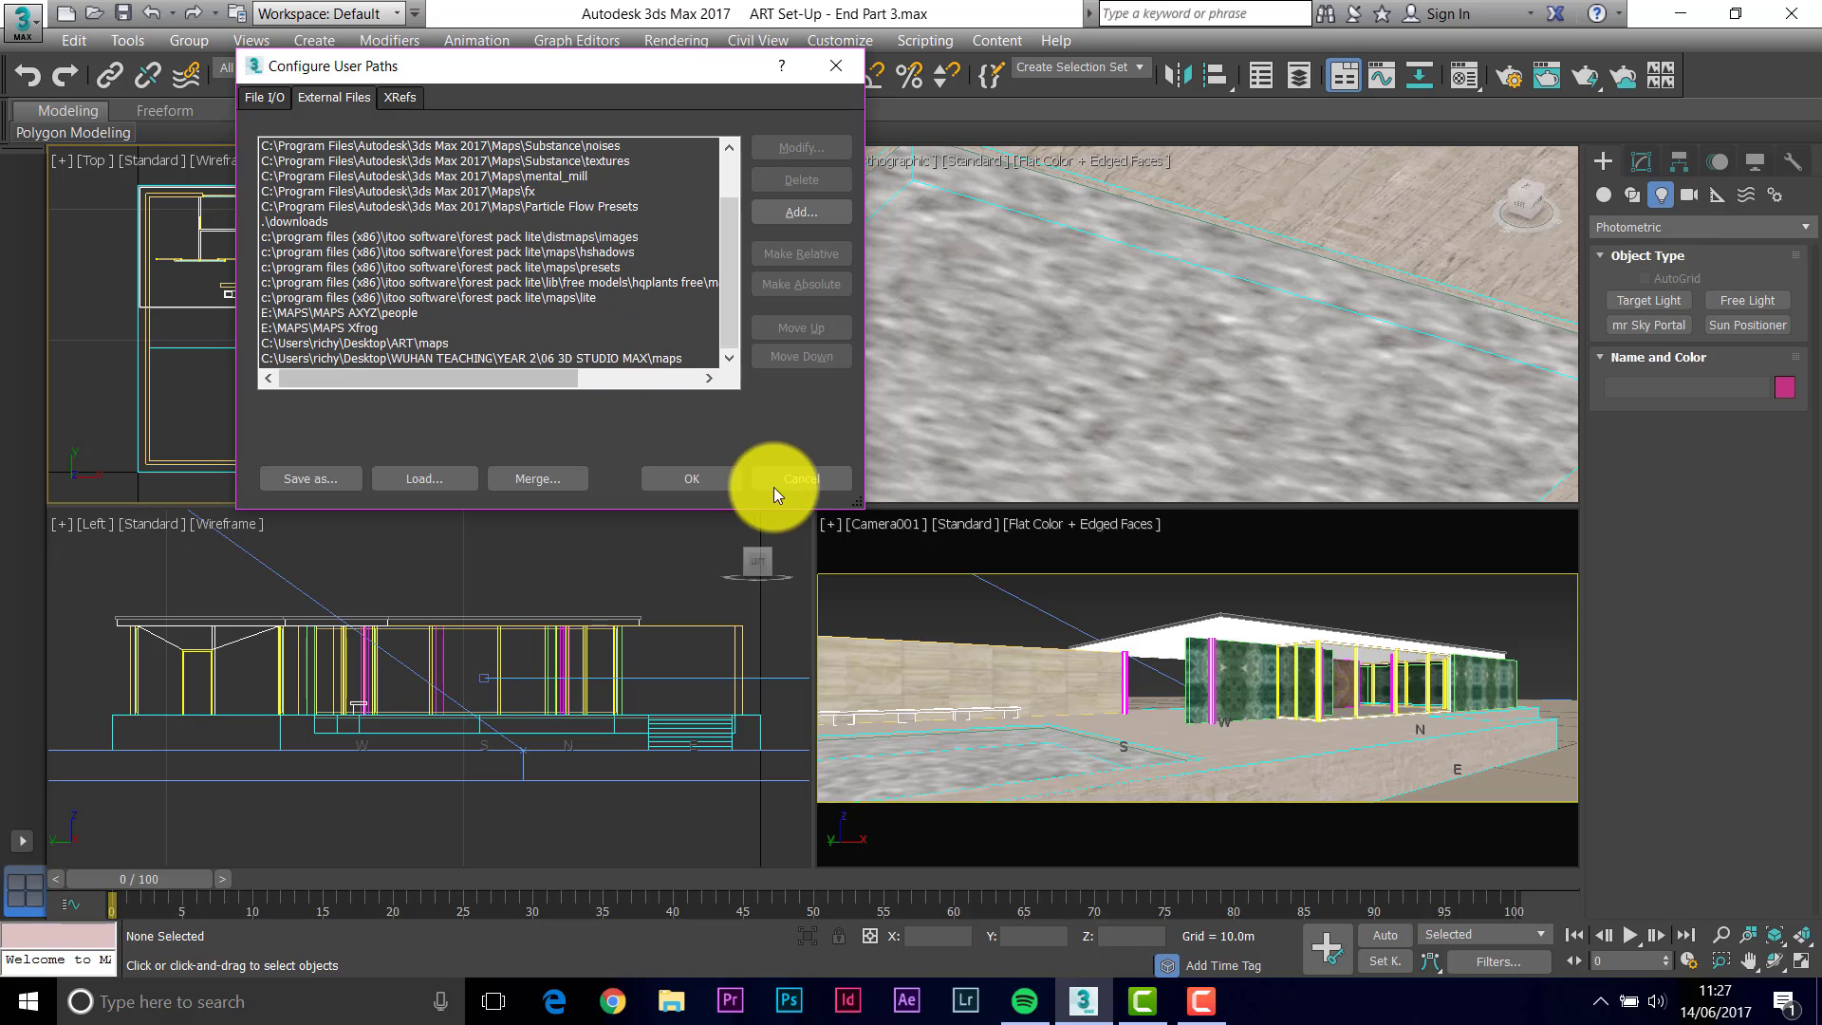
pyautogui.click(697, 481)
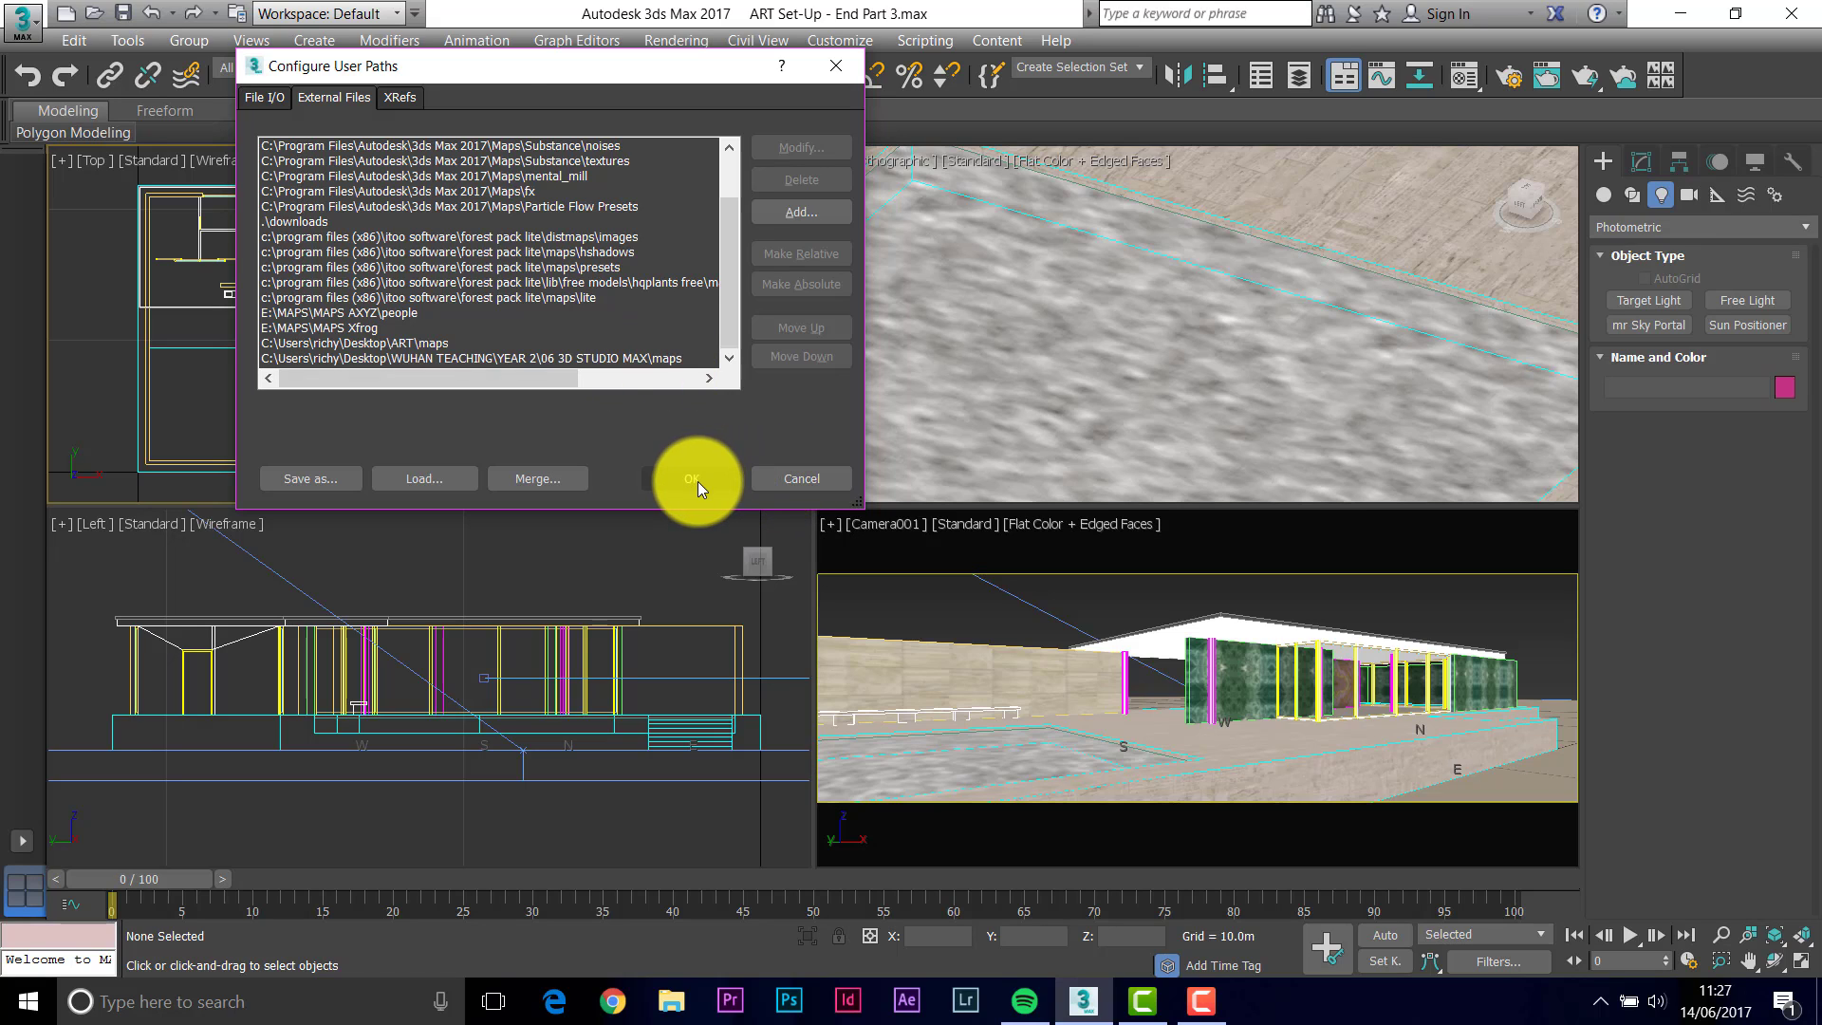
pyautogui.moveTo(367, 356); pyautogui.dragTo(387, 318, button='middle')
pyautogui.scroll(-2, 371, 344)
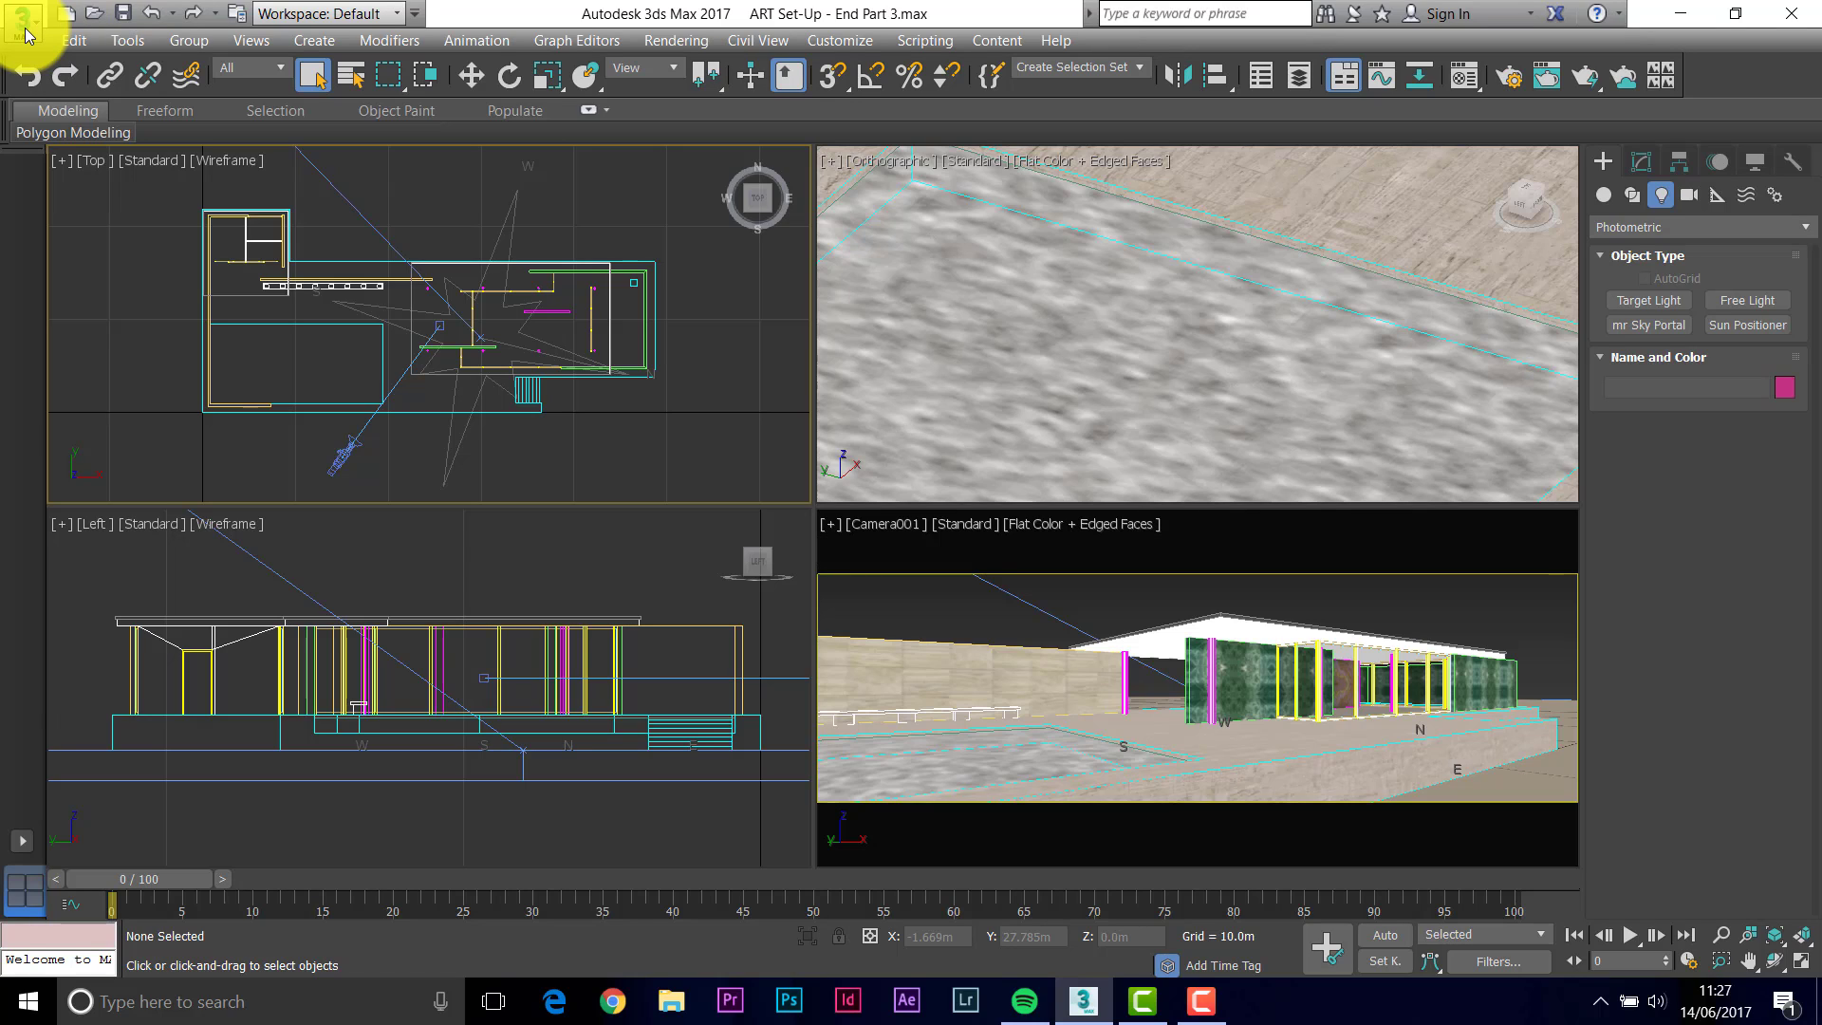
# Merge the pool_sculpture object from Desktop\ART\POOL_SCULPTURE.max via Import > Merge.
pyautogui.click(24, 21)
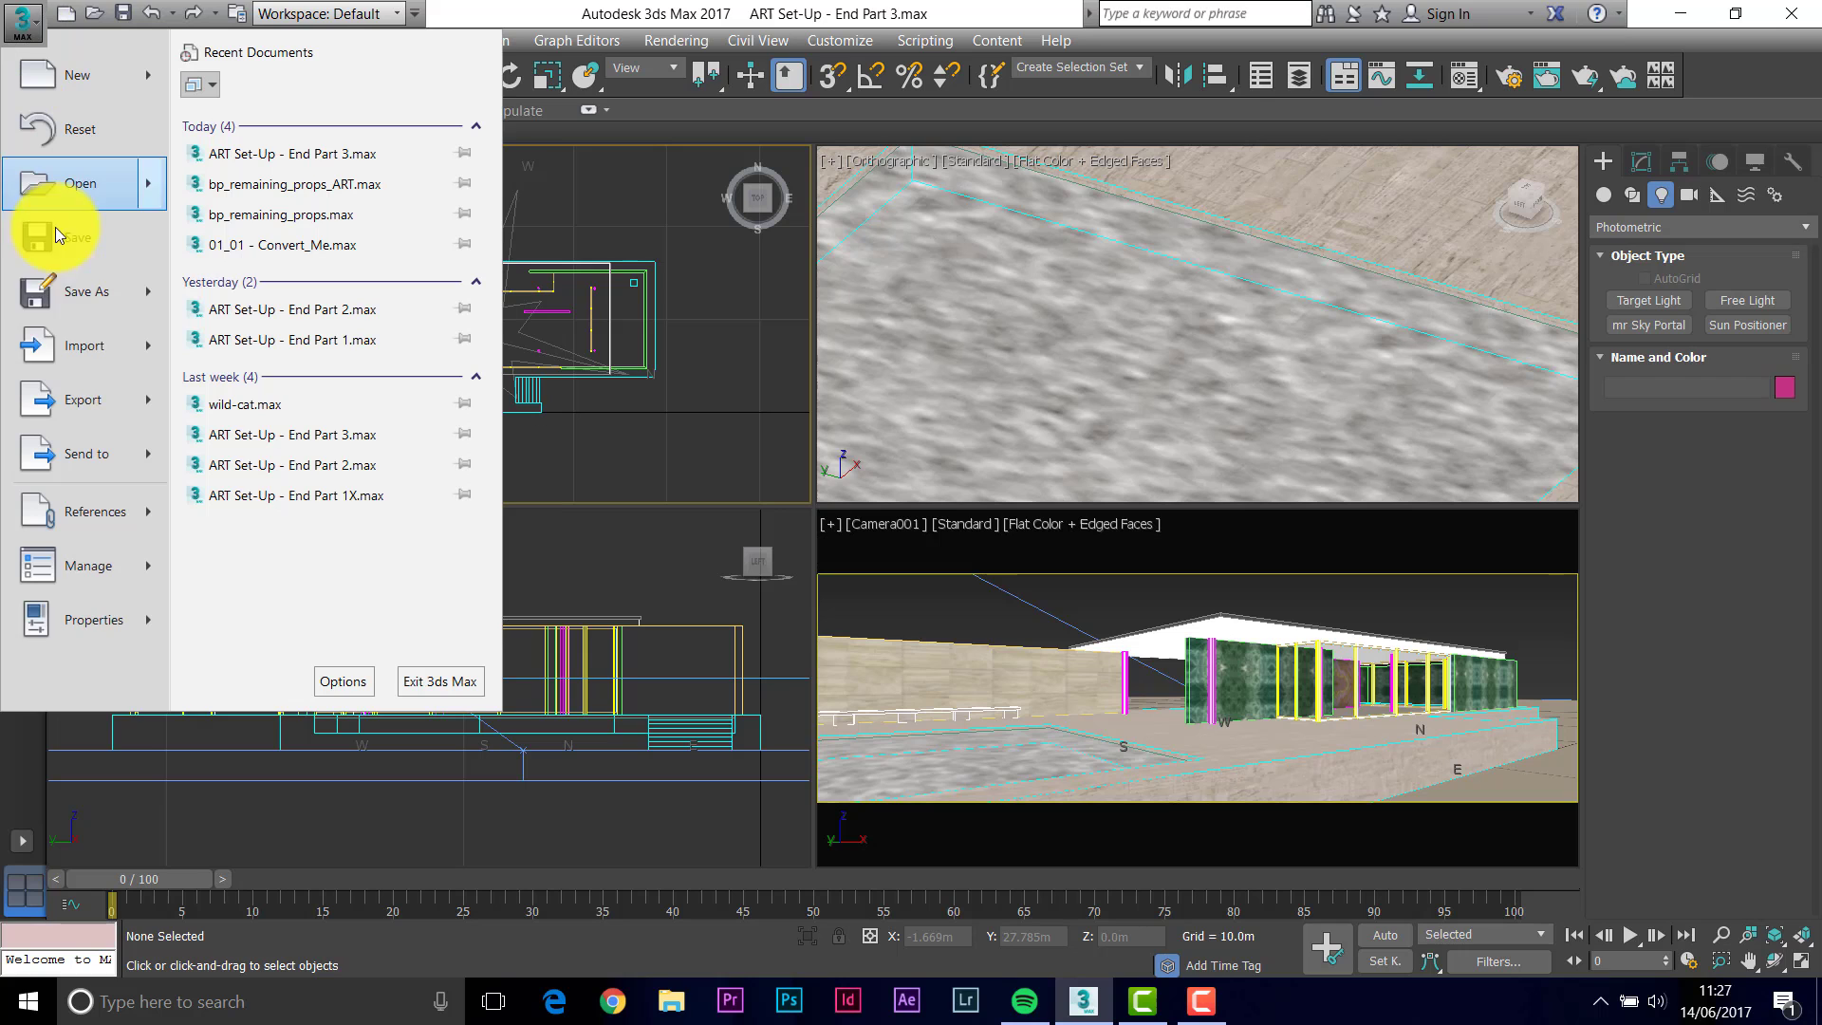
pyautogui.moveTo(72, 345)
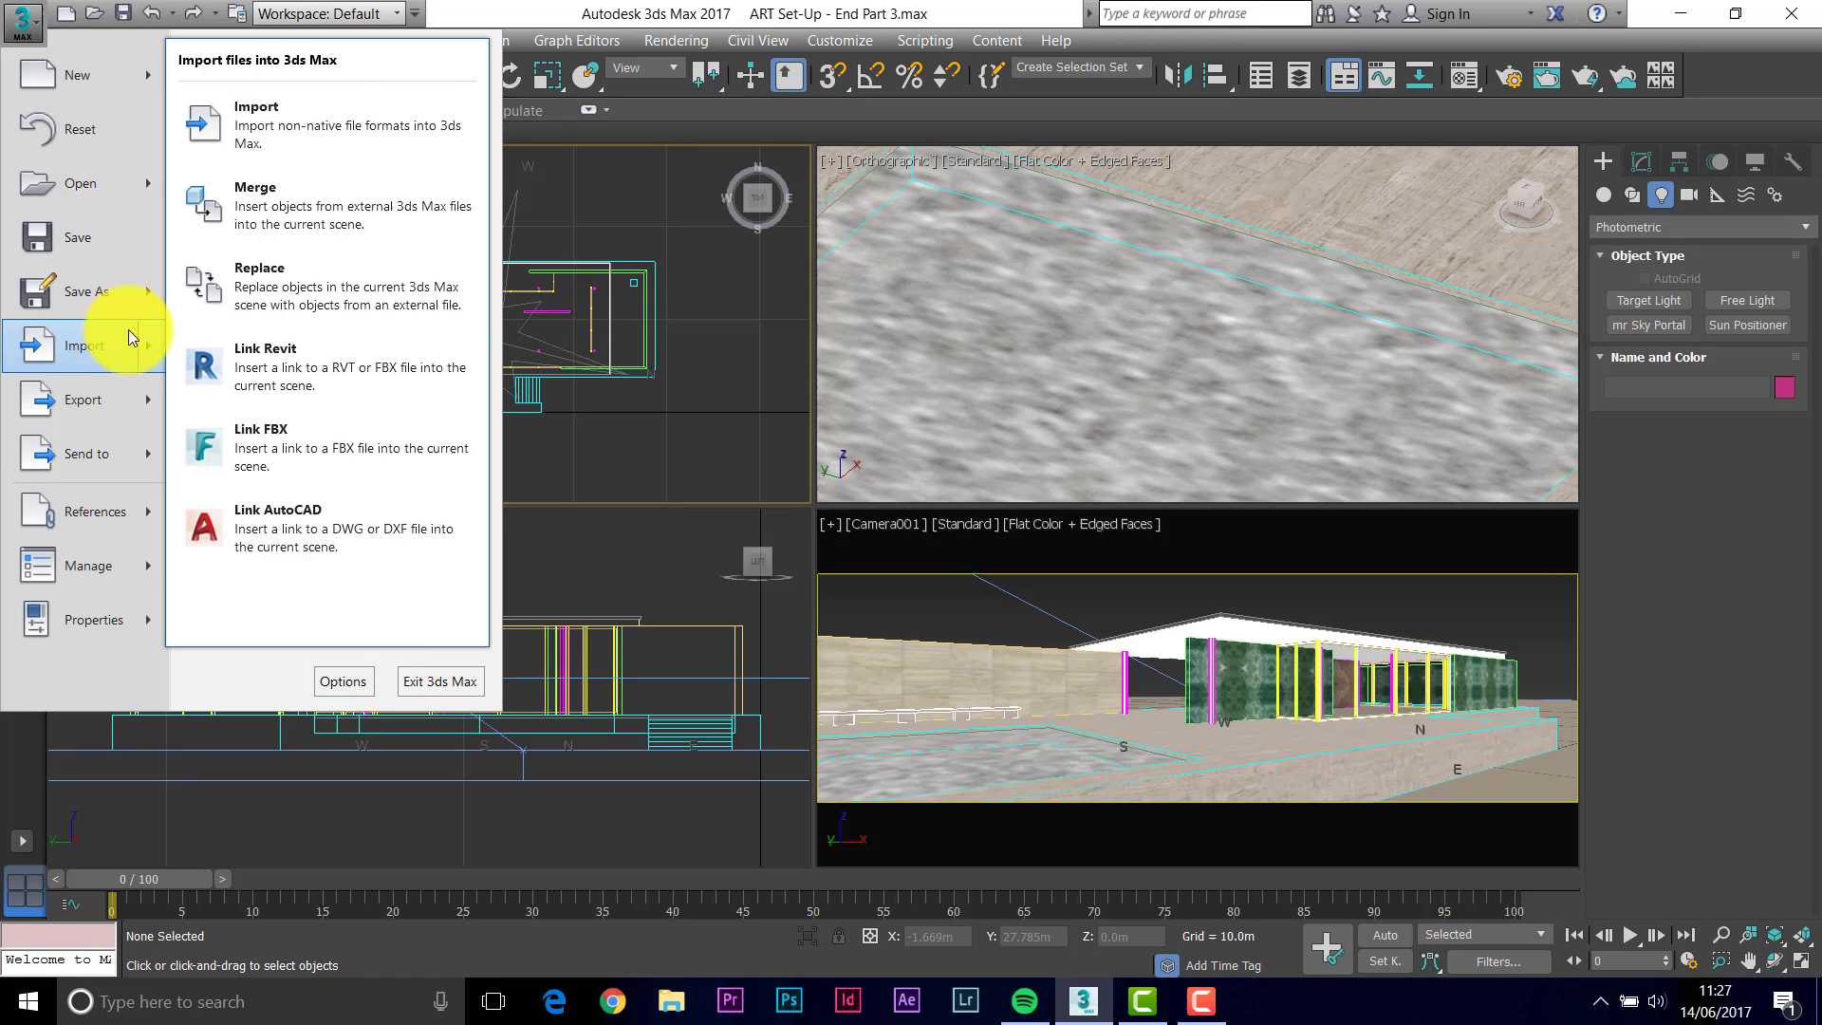
pyautogui.click(267, 199)
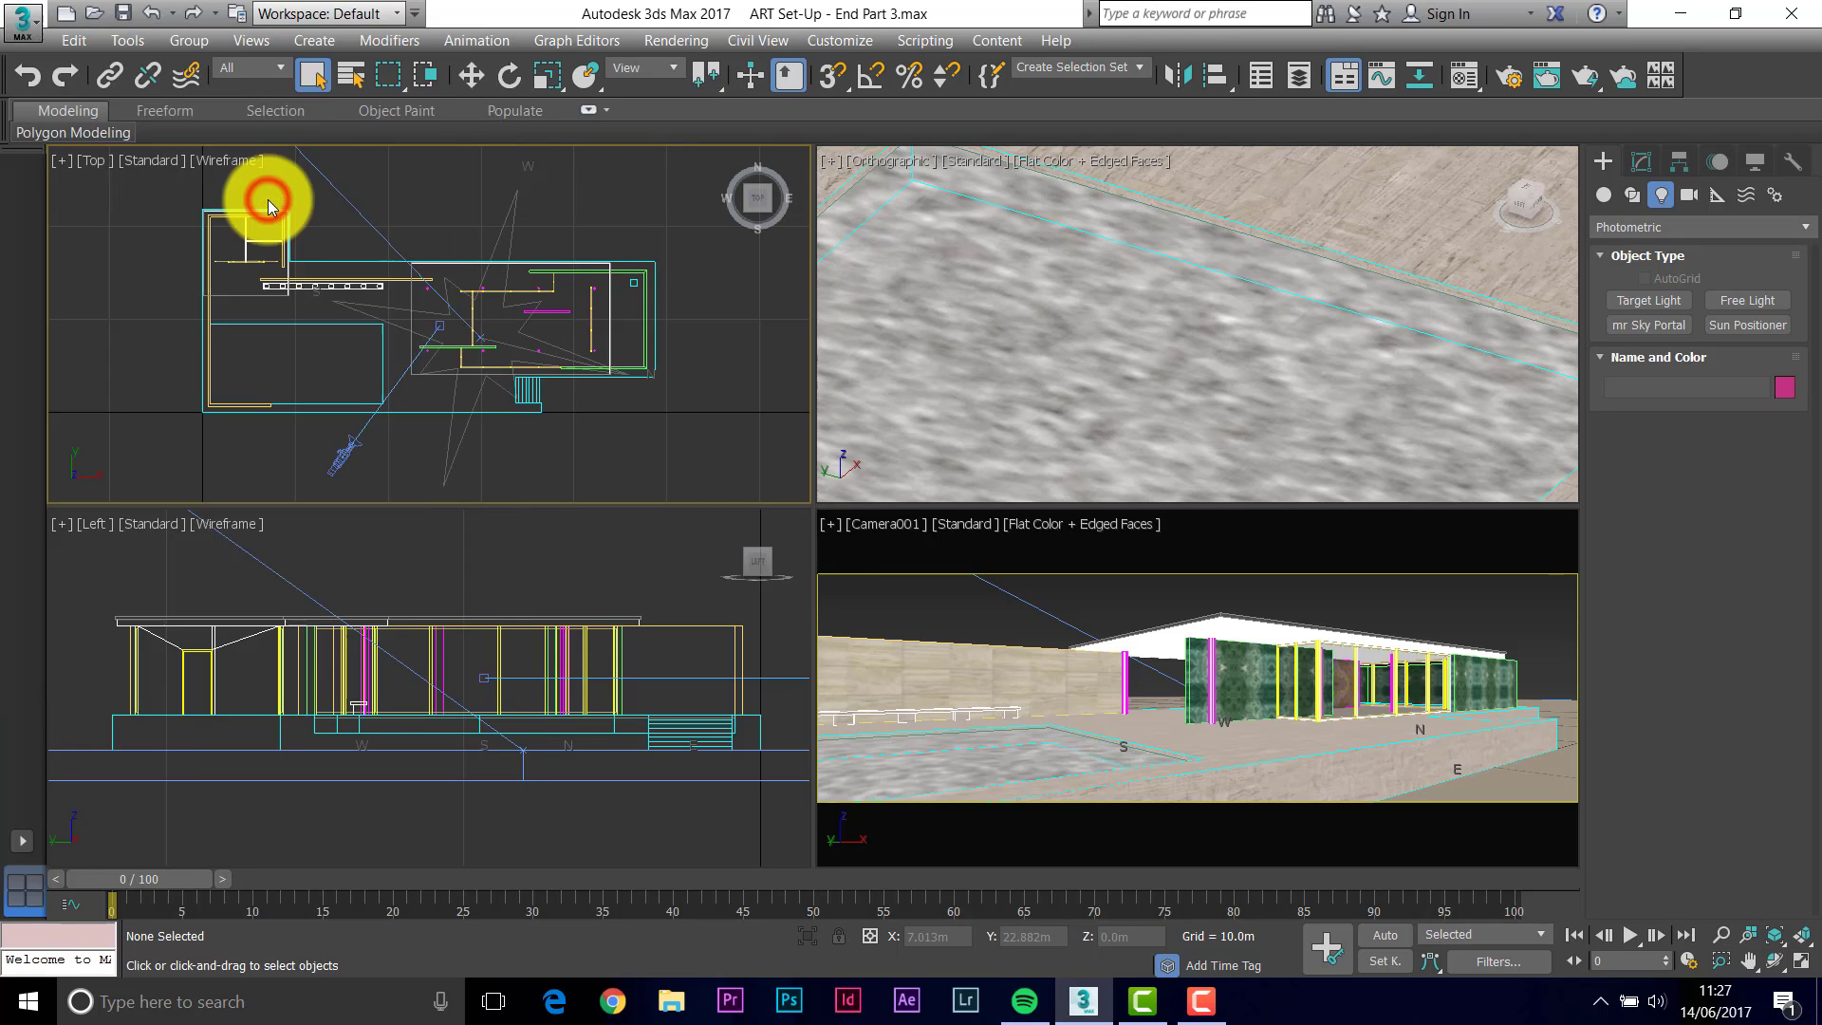
pyautogui.click(71, 213)
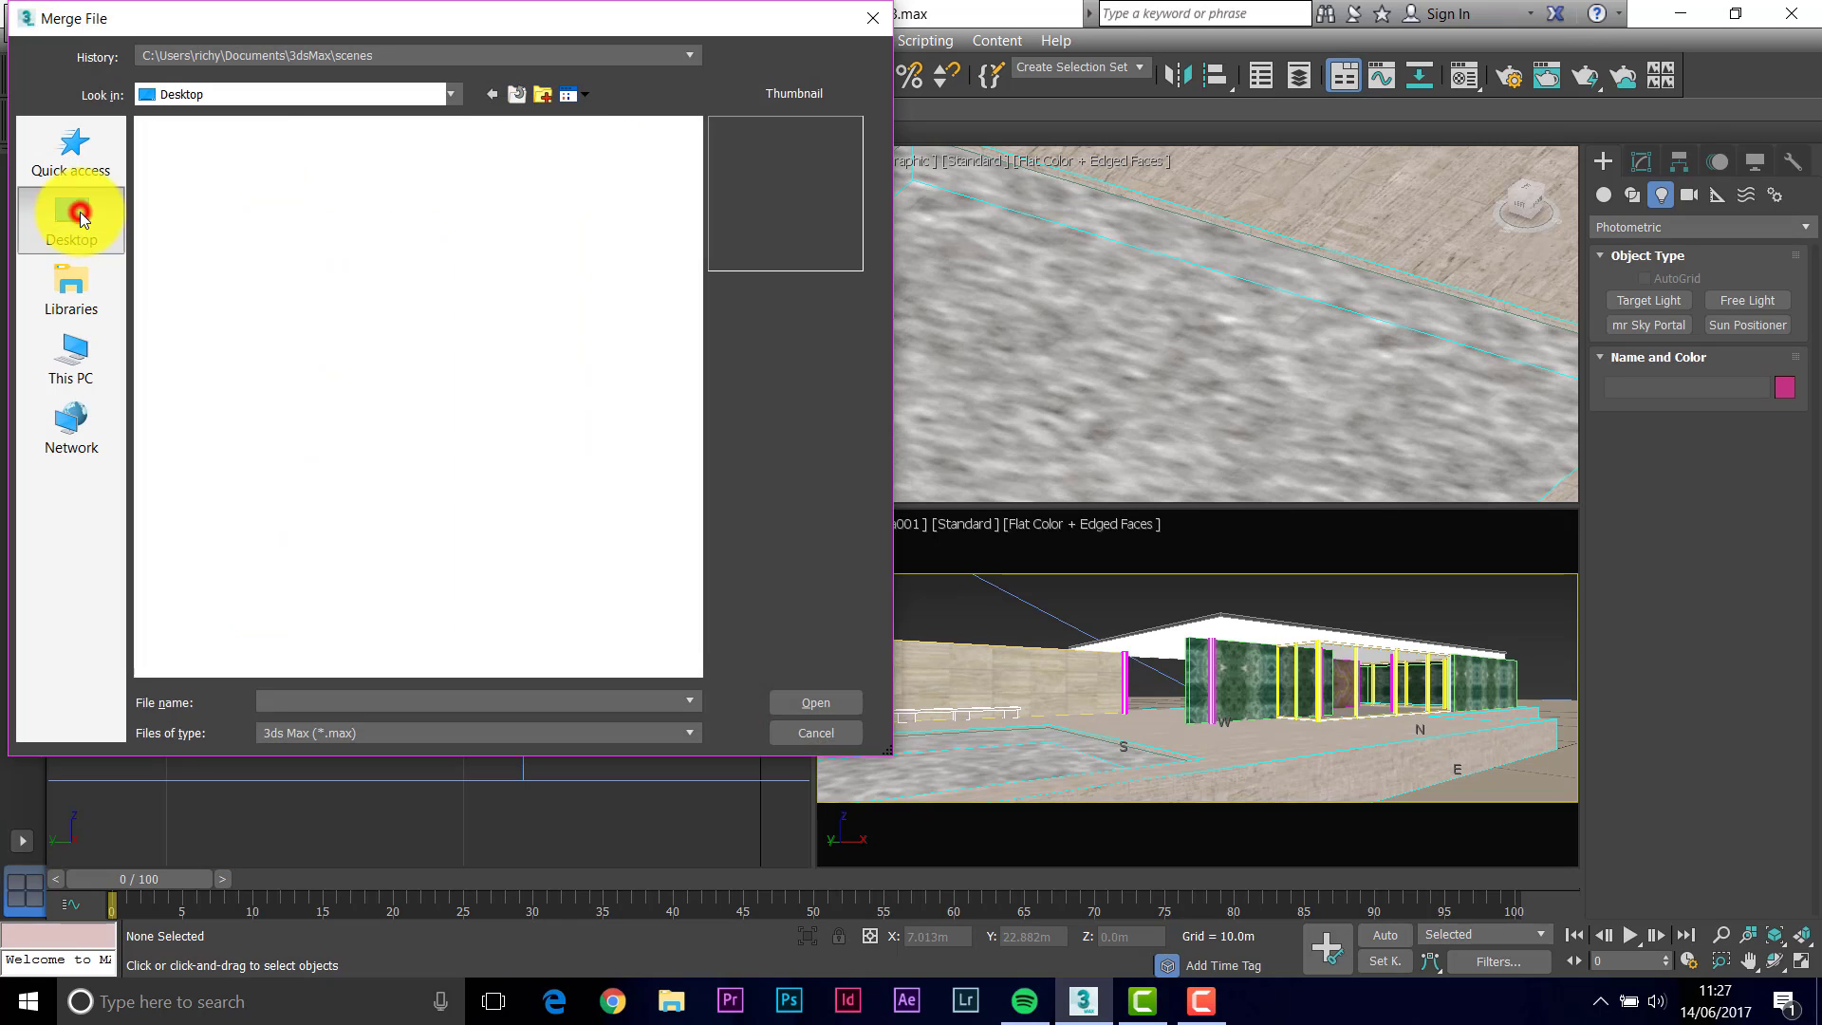
pyautogui.doubleClick(196, 151)
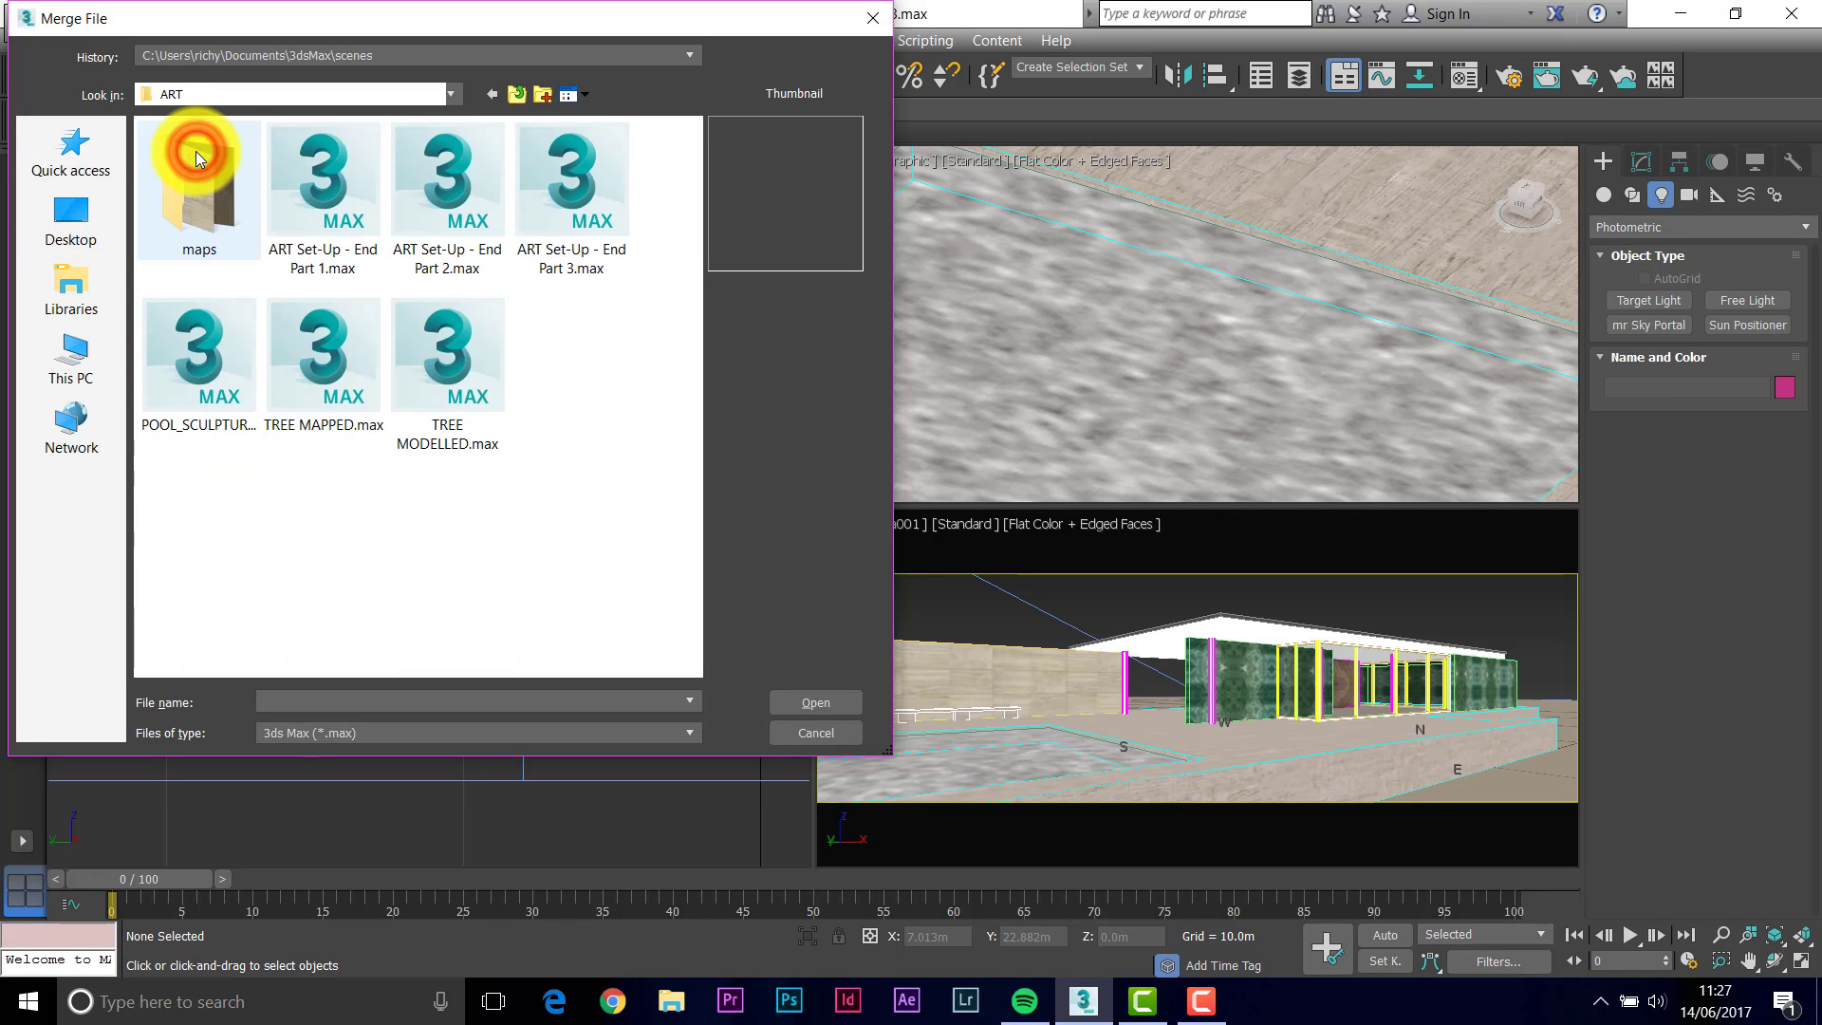
pyautogui.click(197, 355)
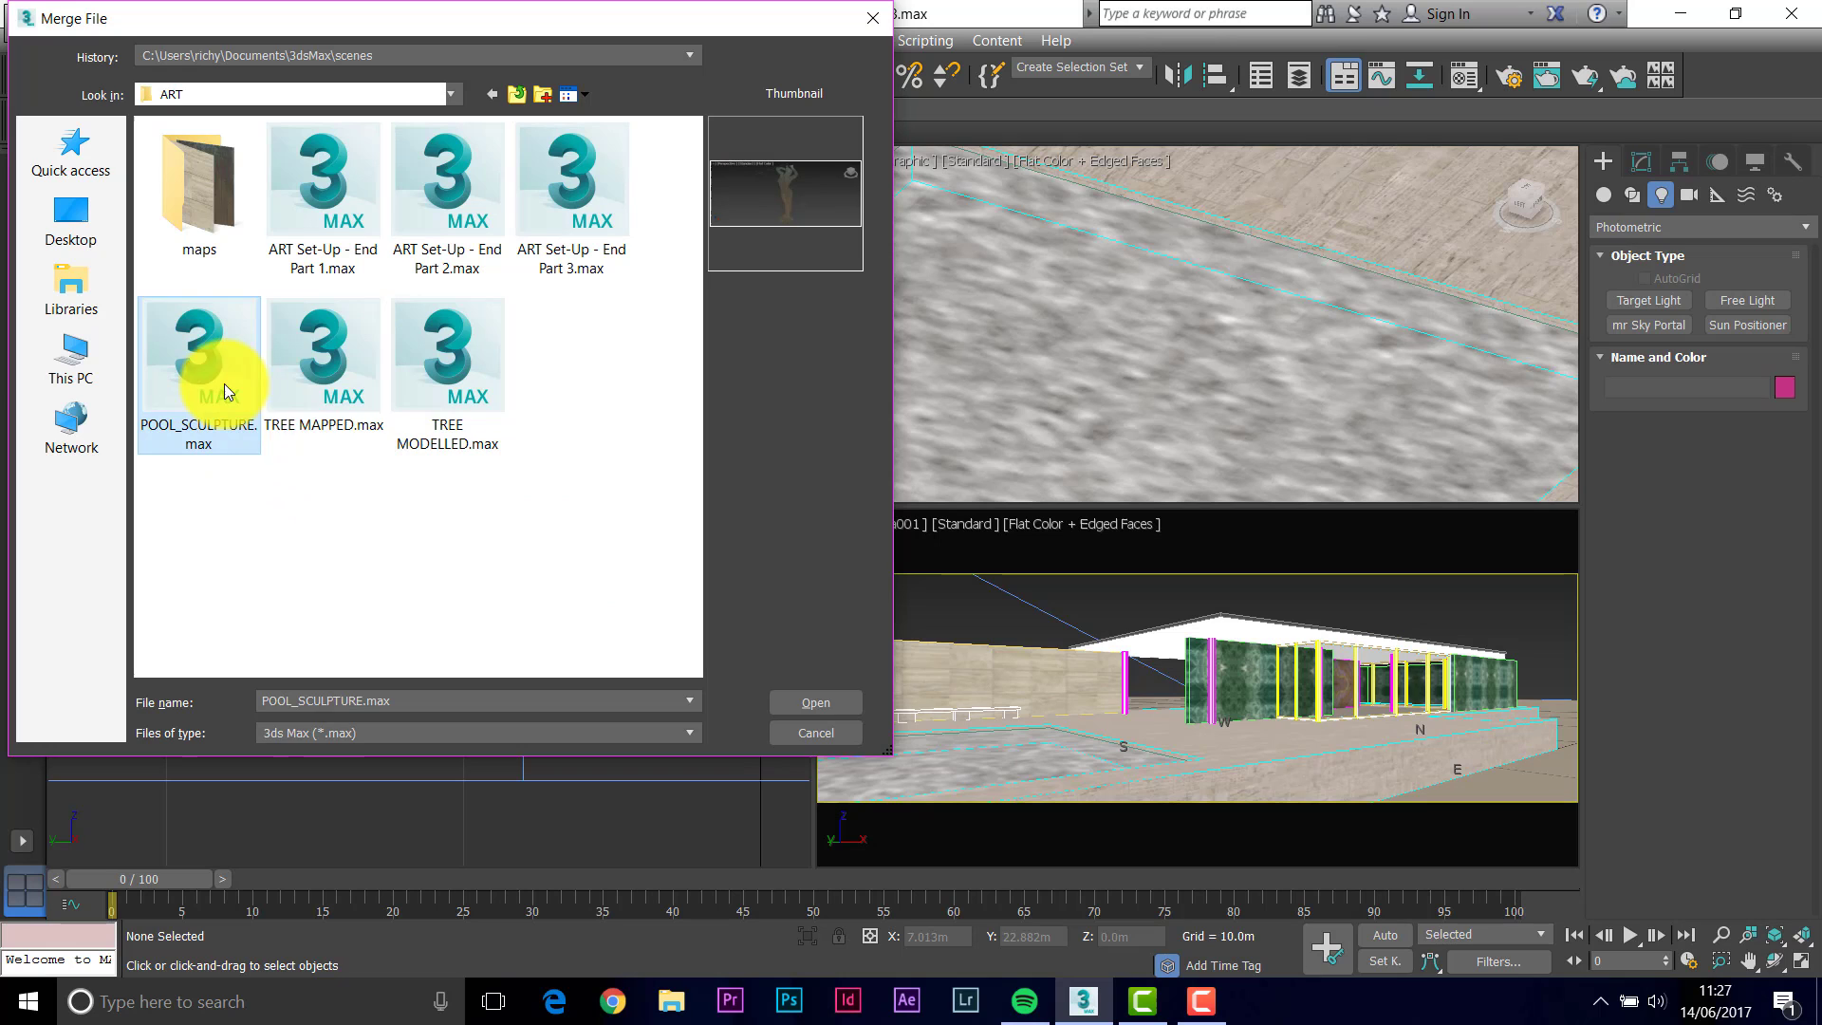
pyautogui.click(806, 703)
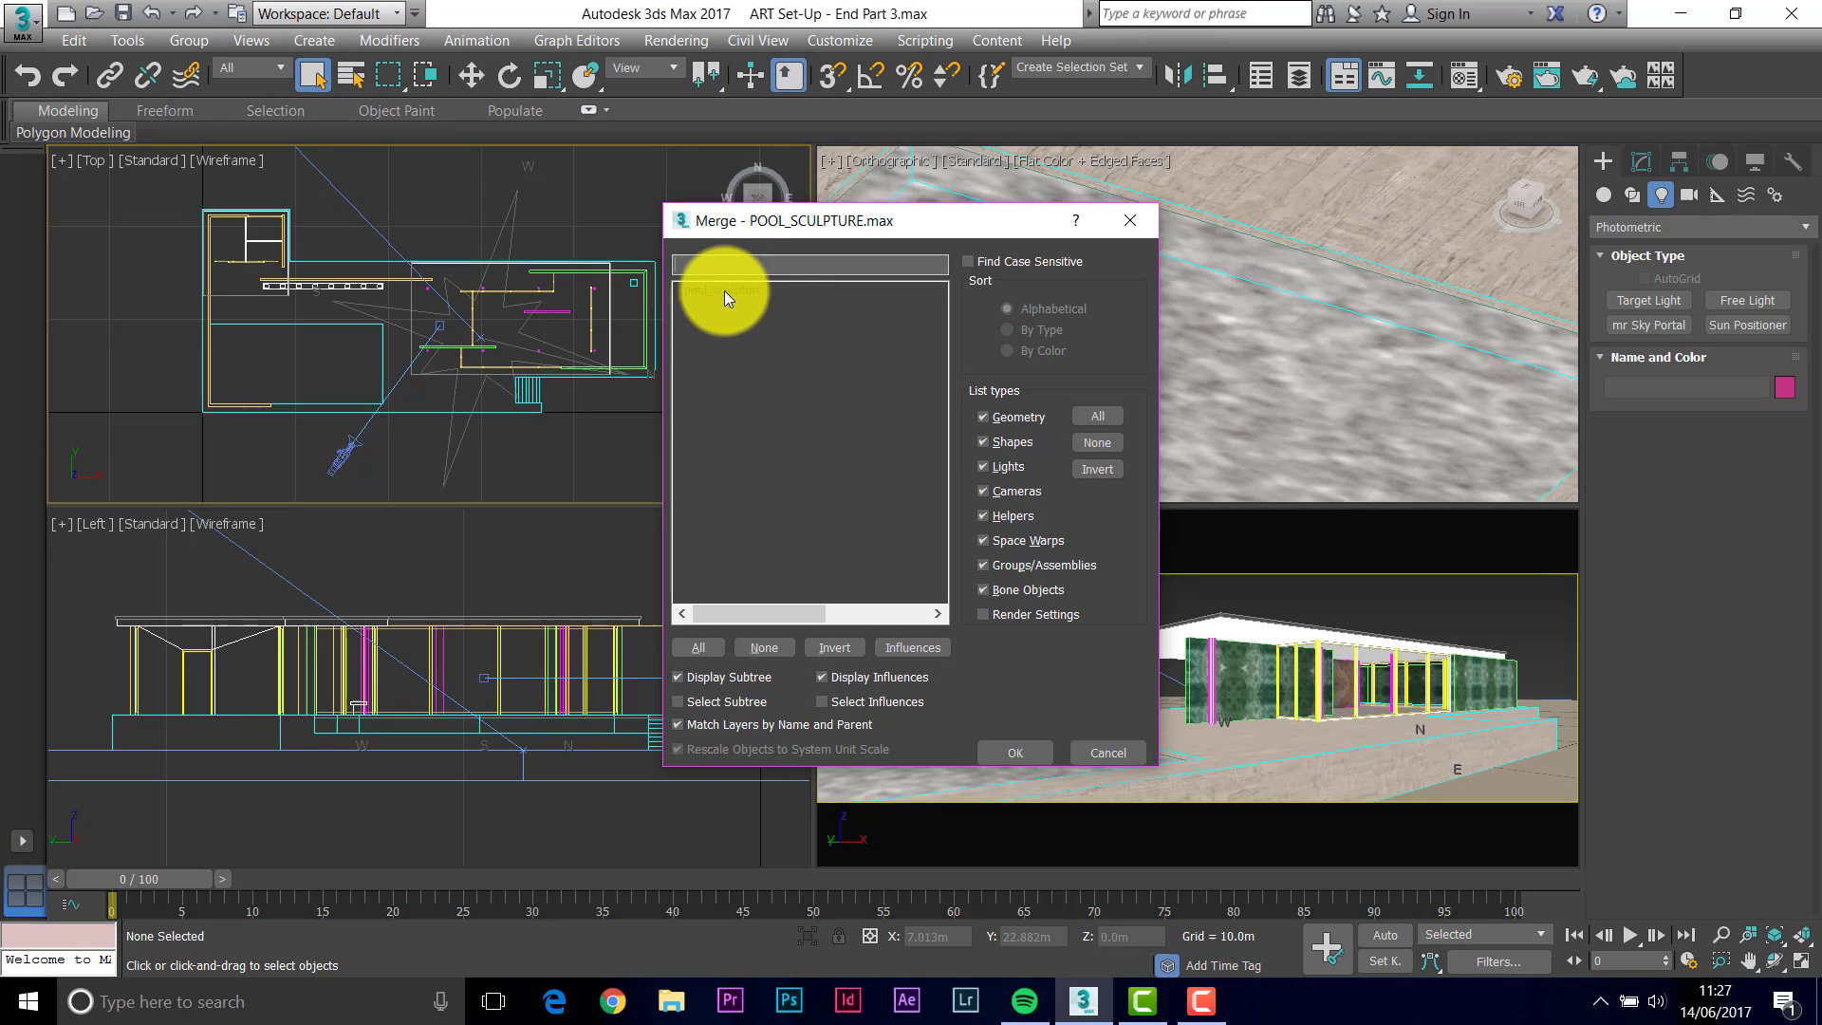
pyautogui.click(731, 291)
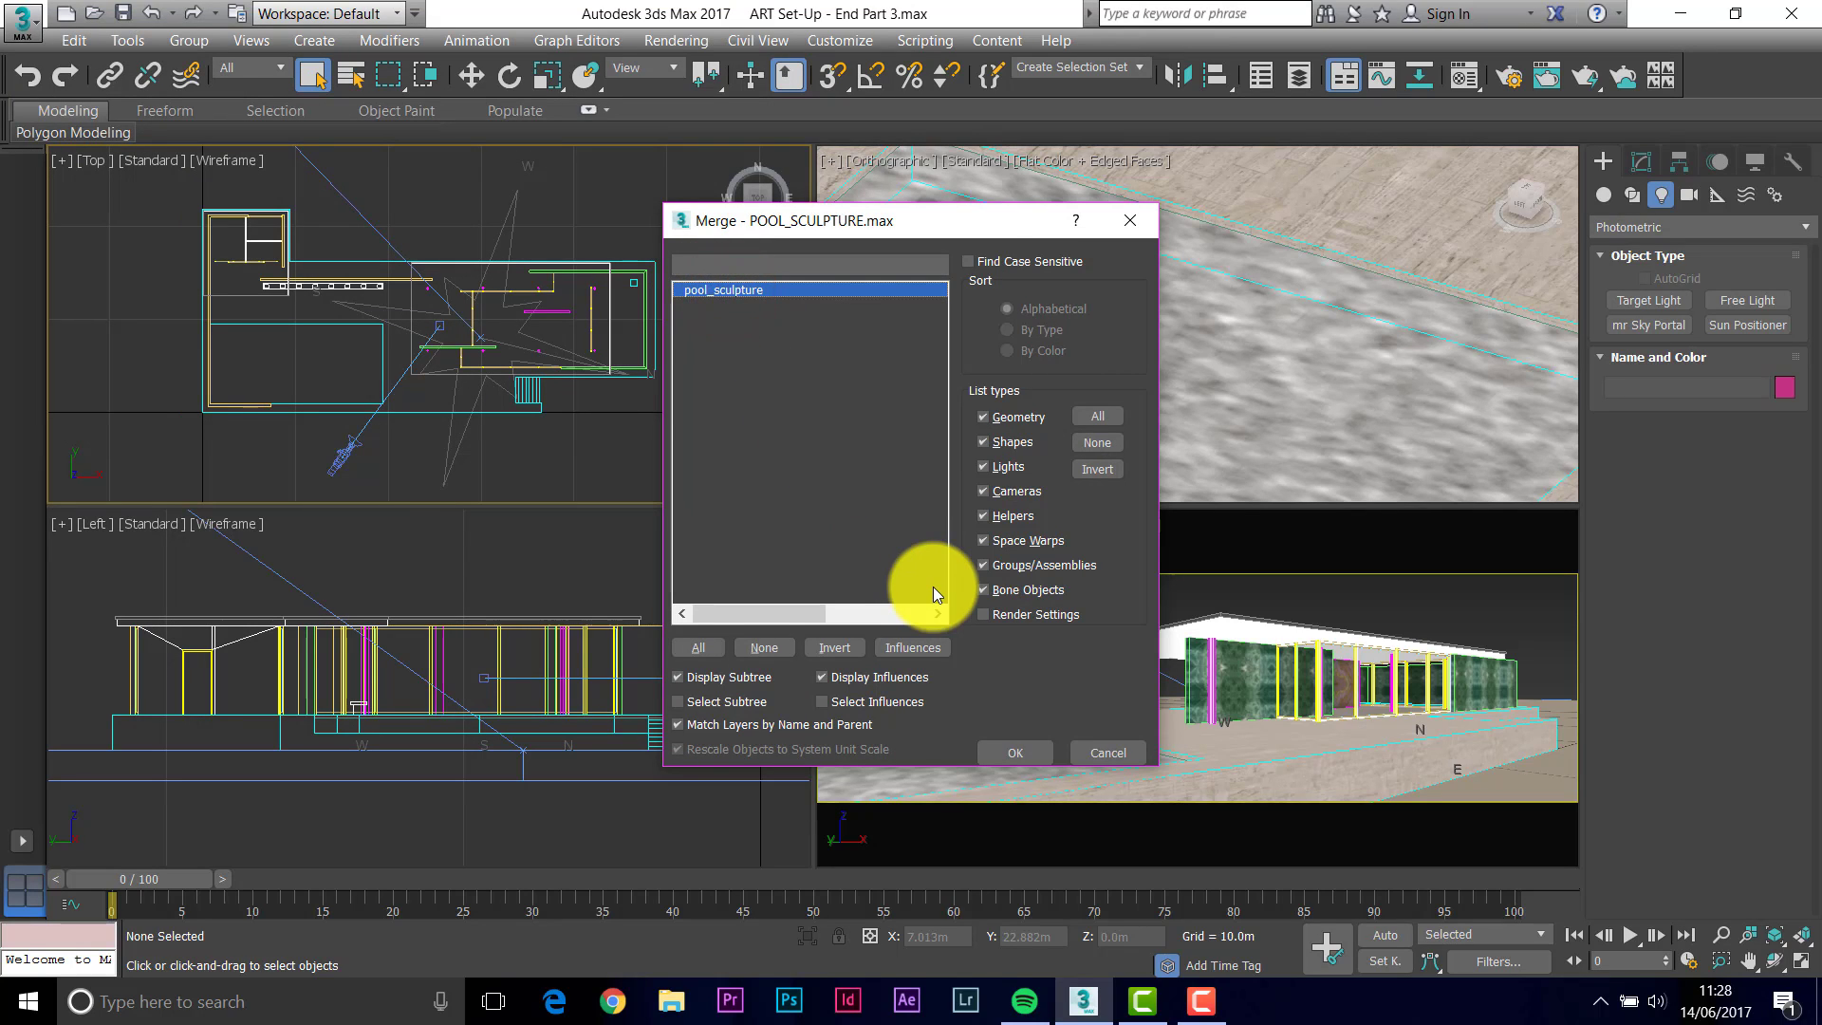
pyautogui.click(1017, 748)
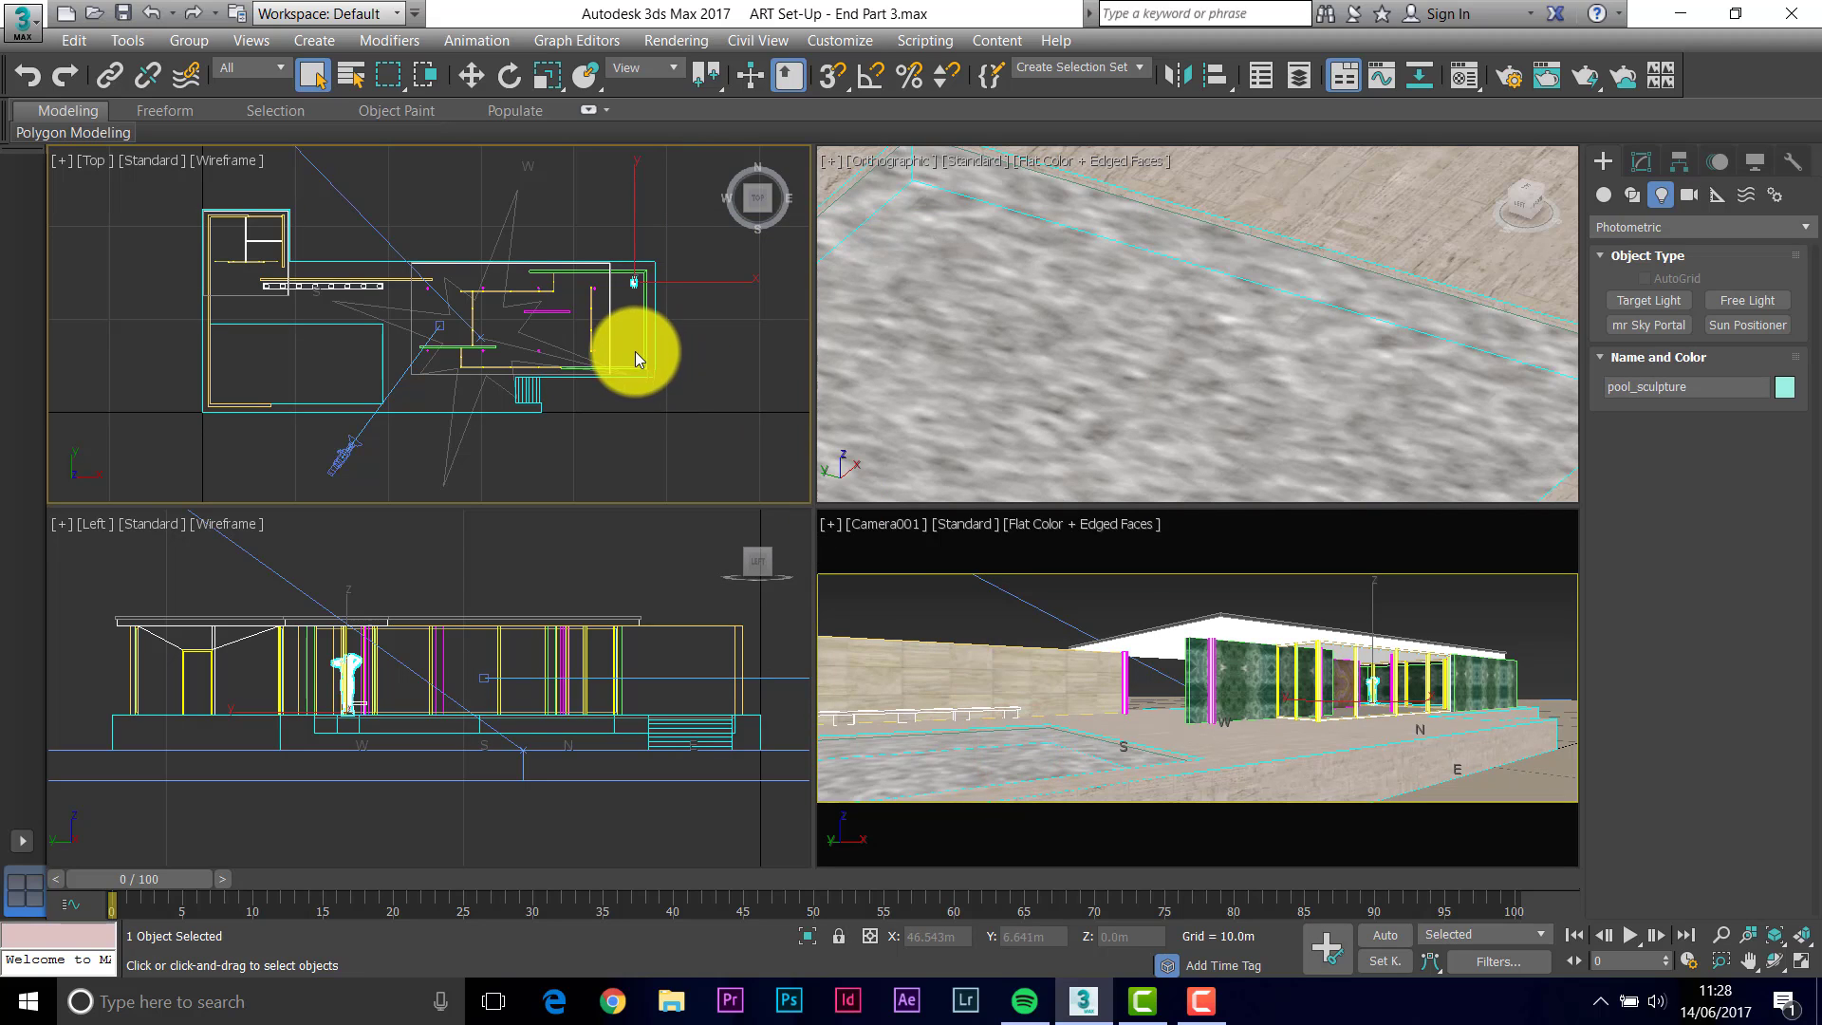
# Orbit around the pavilion, activate Select Object, and zoom in on the pool sculpture in the Orthographic view.
pyautogui.scroll(10, 612, 323)
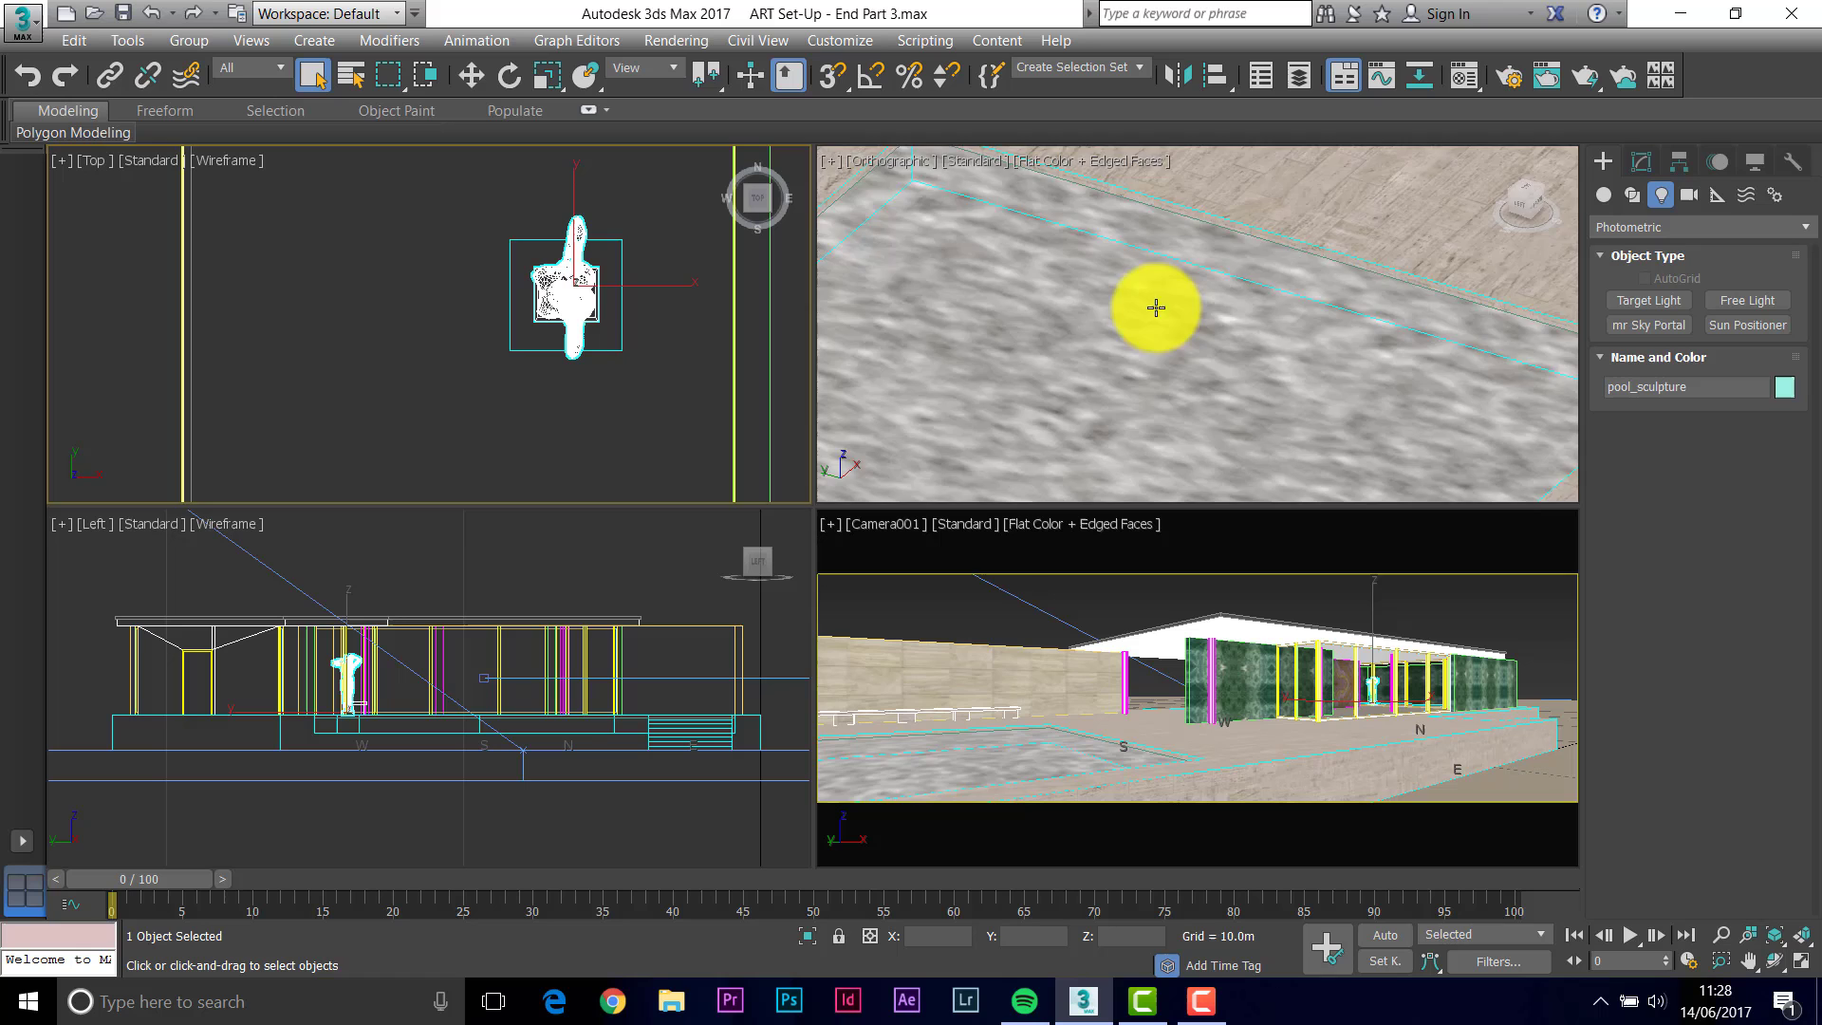
pyautogui.scroll(-10, 1156, 307)
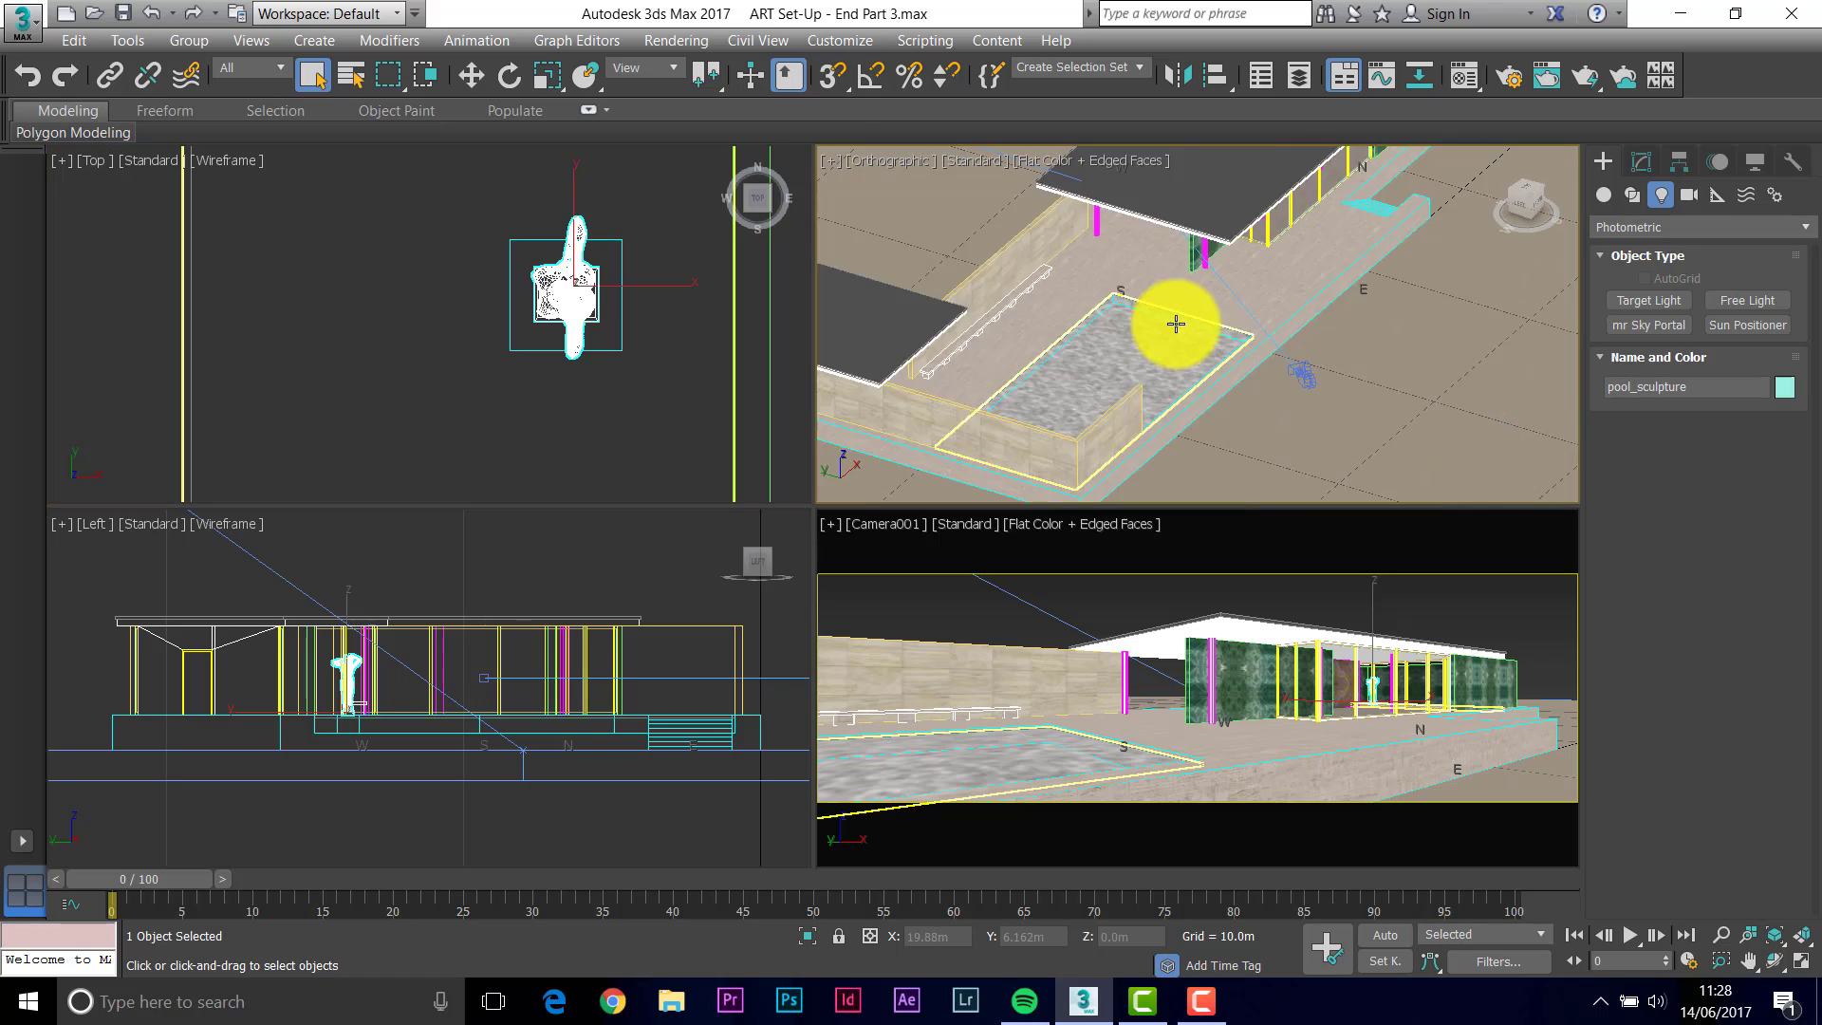
pyautogui.click(1777, 962)
pyautogui.moveTo(1214, 358); pyautogui.dragTo(1199, 276)
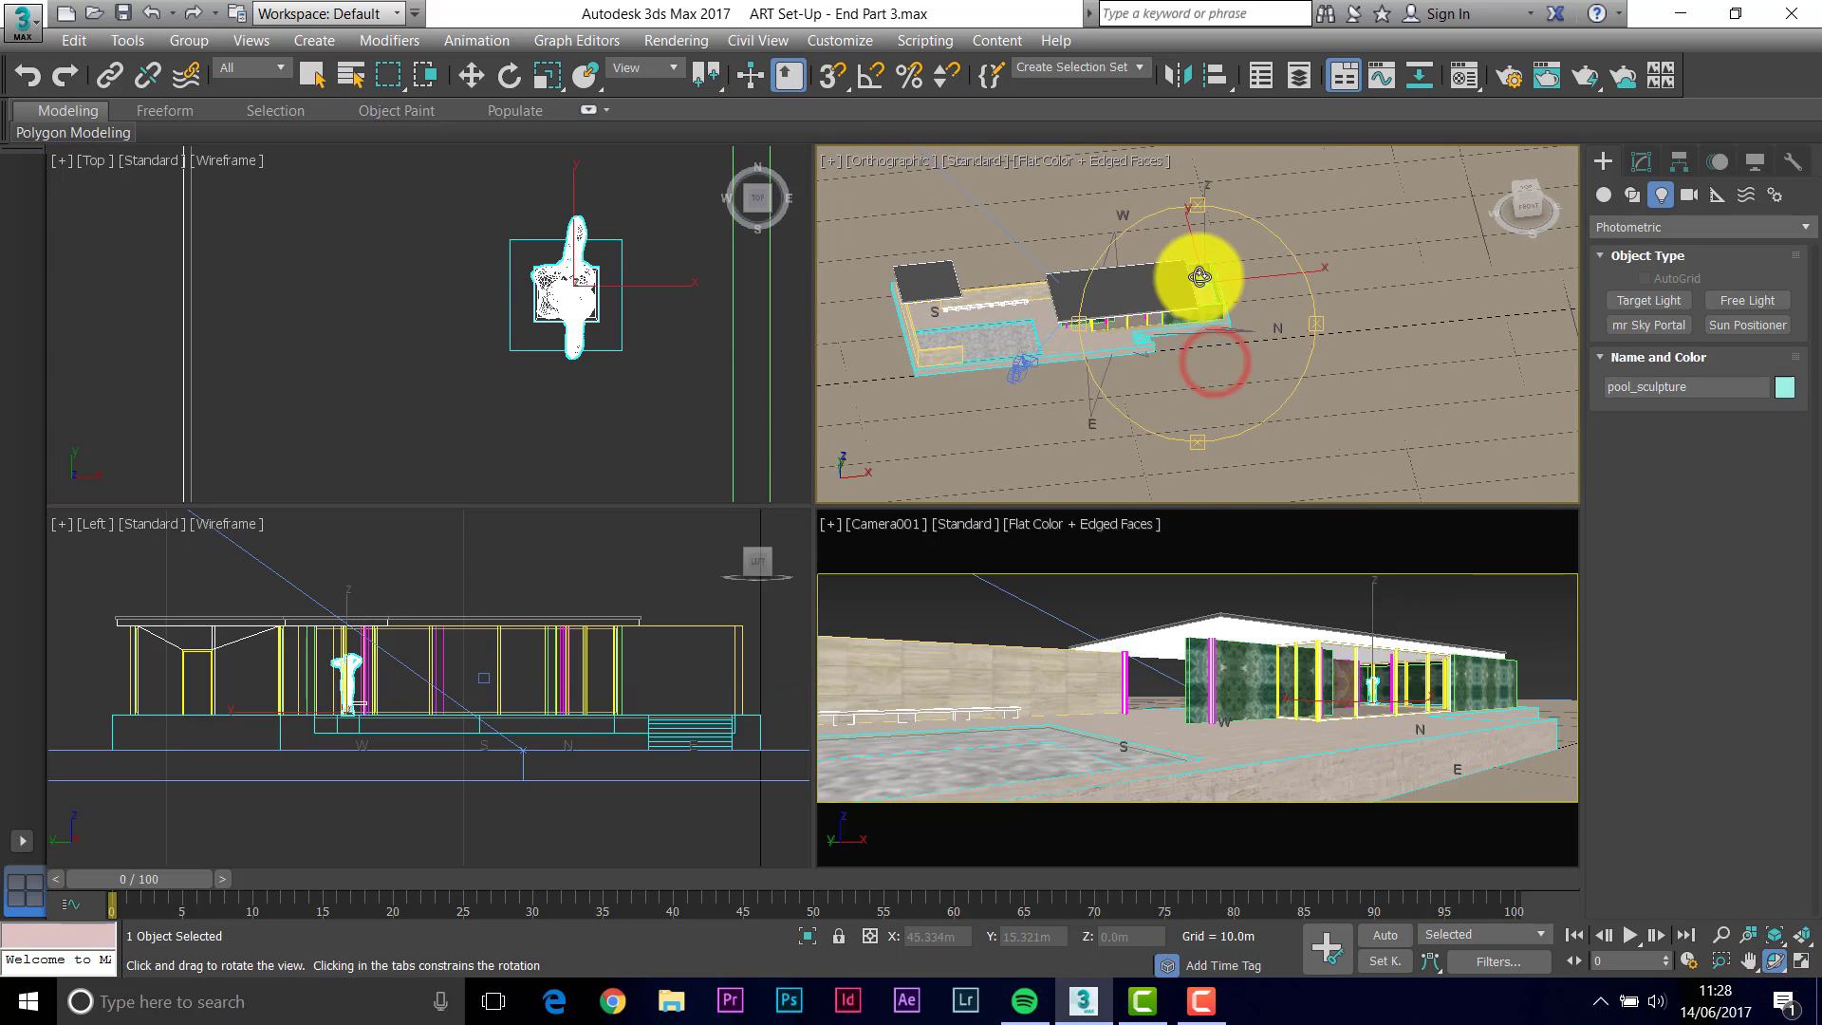
pyautogui.scroll(10, 1199, 277)
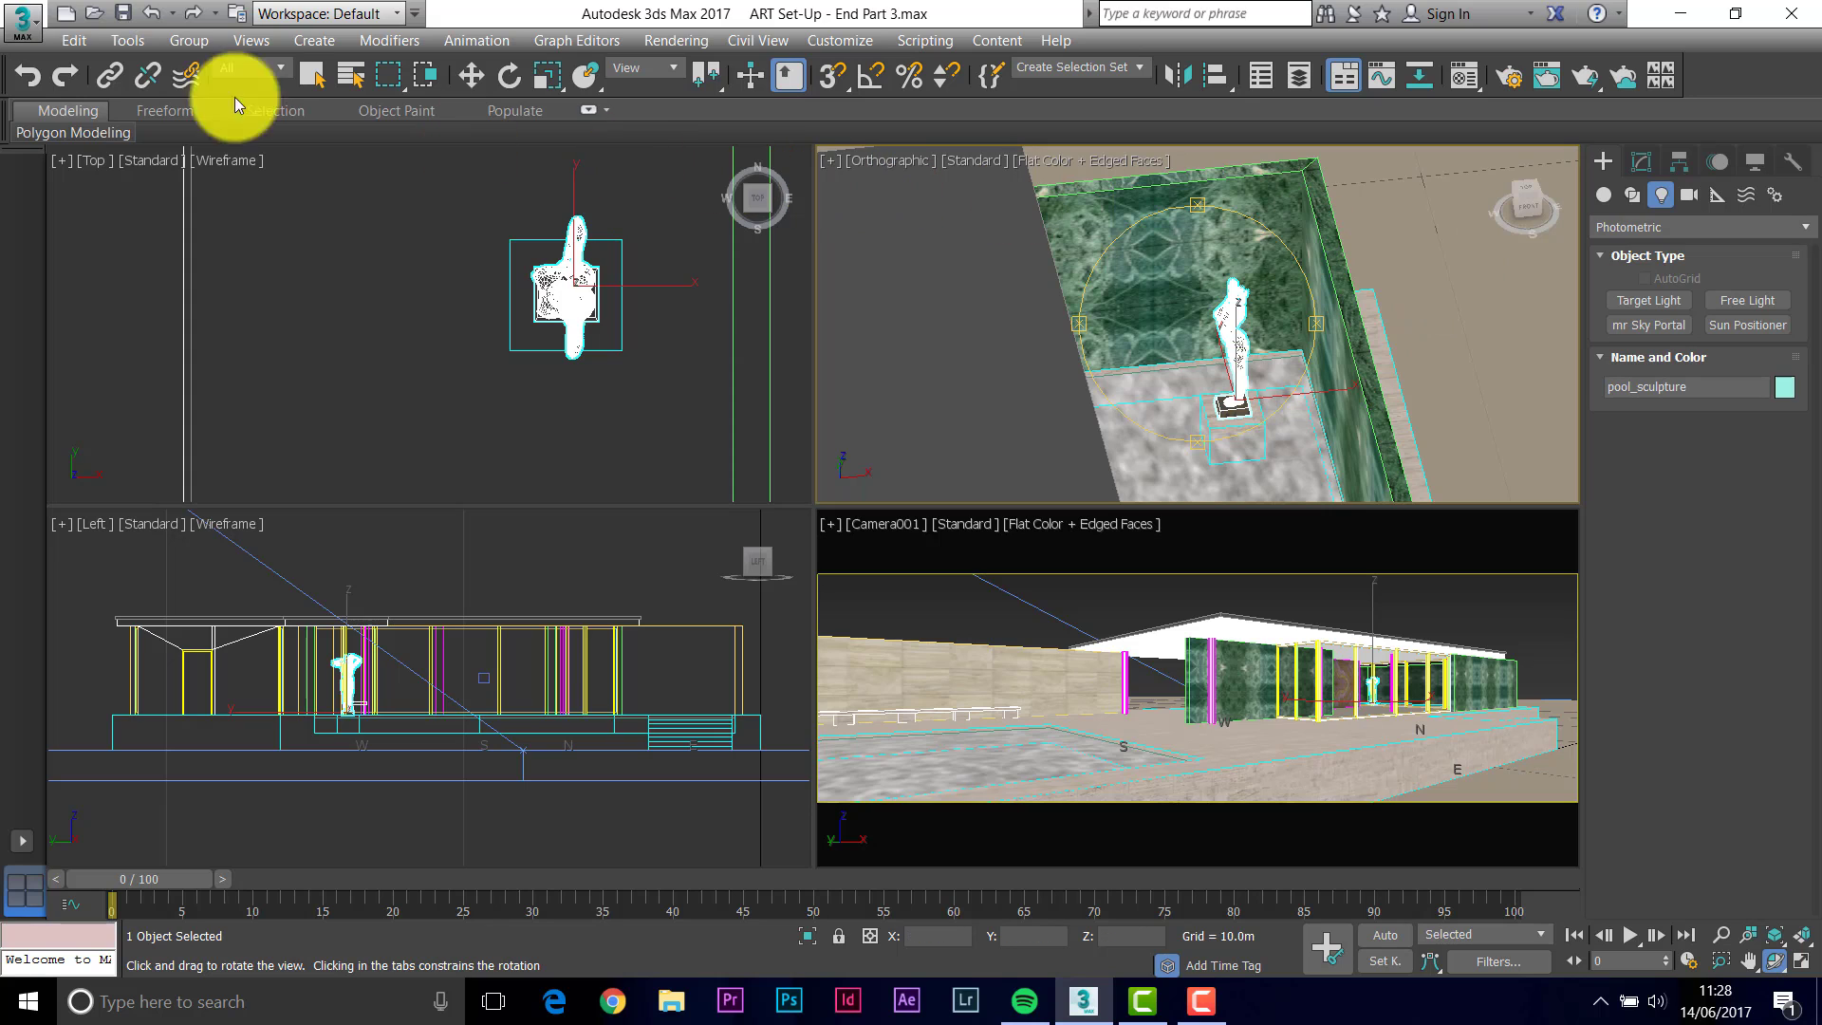
pyautogui.click(312, 75)
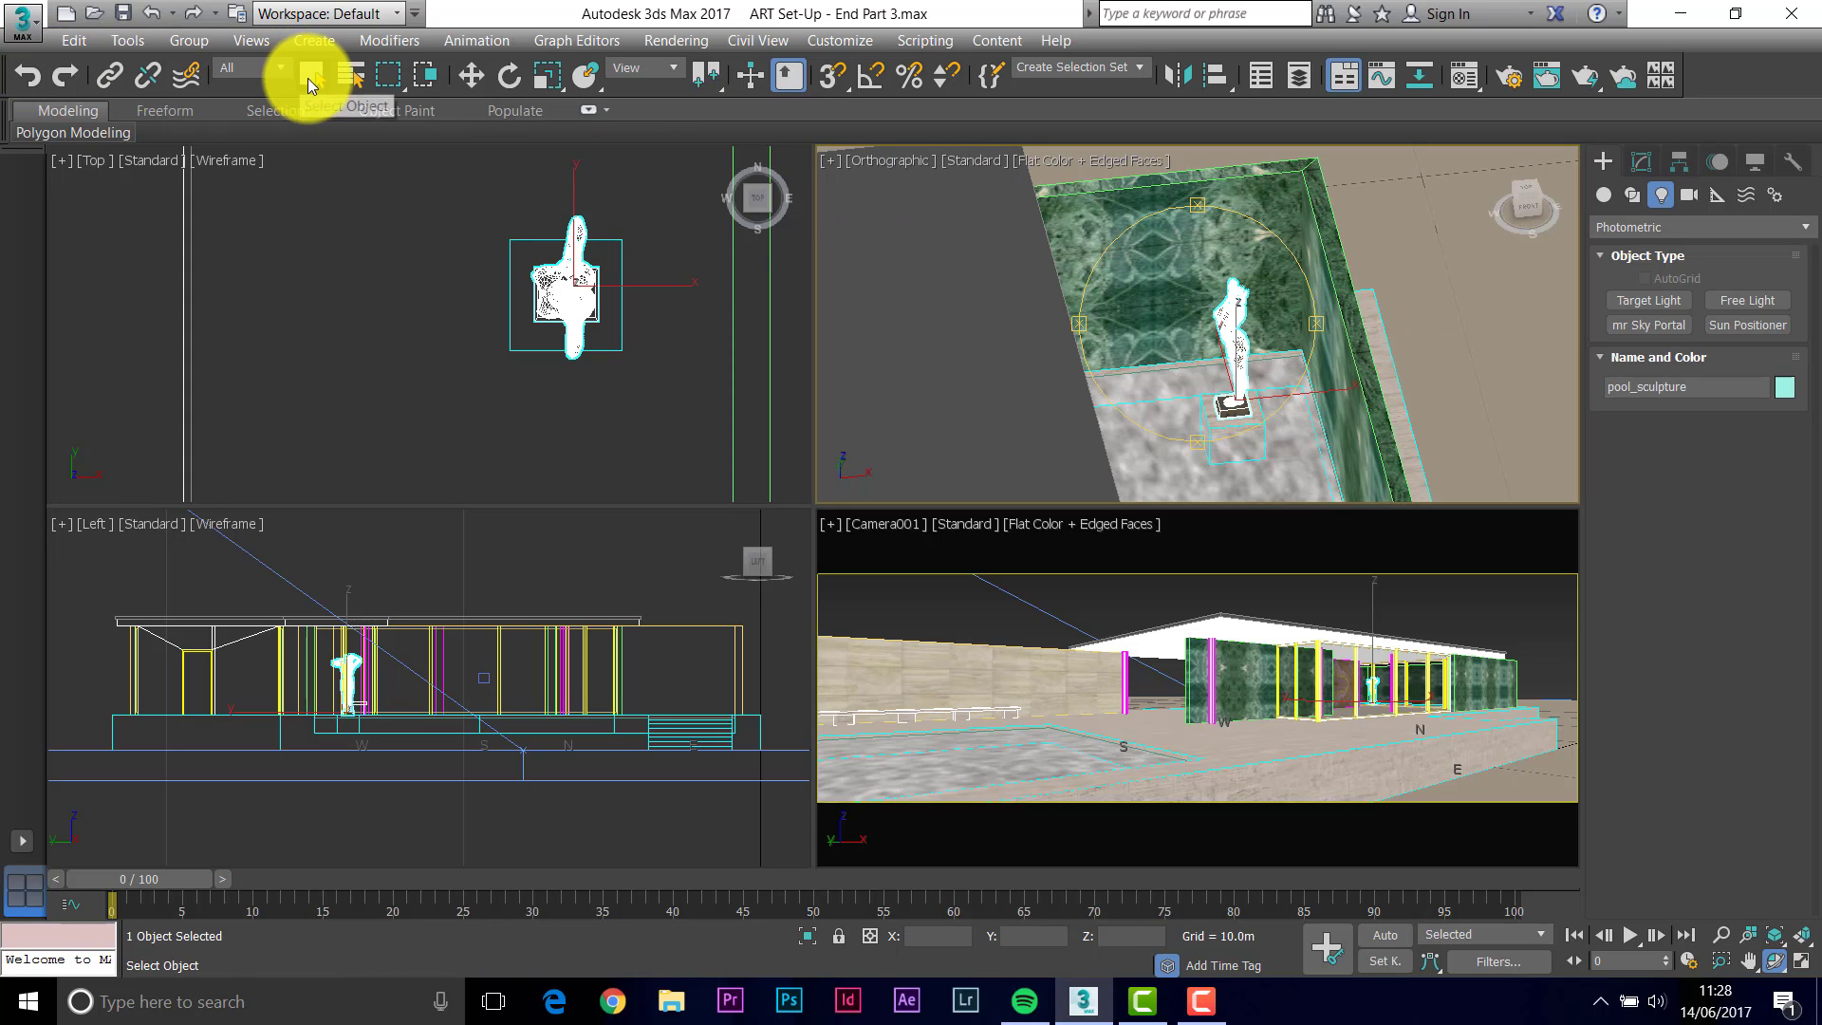
pyautogui.click(1460, 295)
pyautogui.scroll(6, 1293, 358)
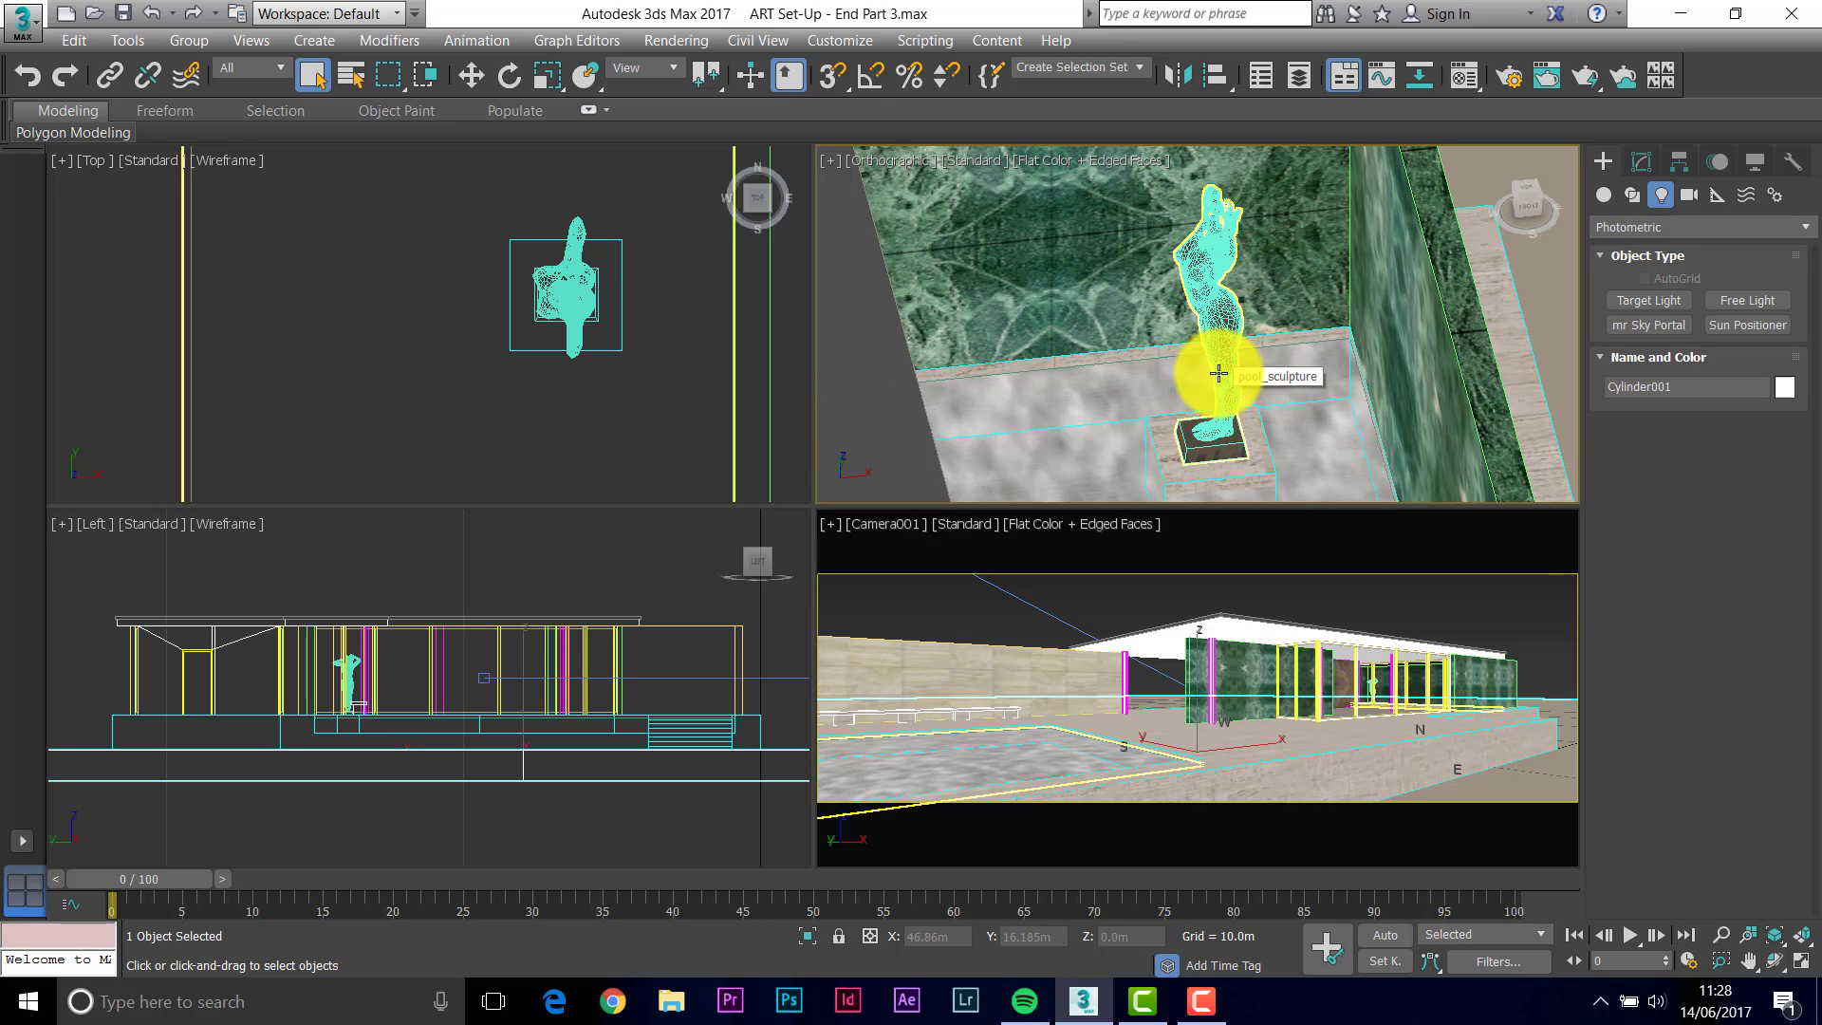
# Load the POOL_SCULPTURE scene material into the Polished Aluminum slot, then close the browser and editor.
pyautogui.click(1466, 76)
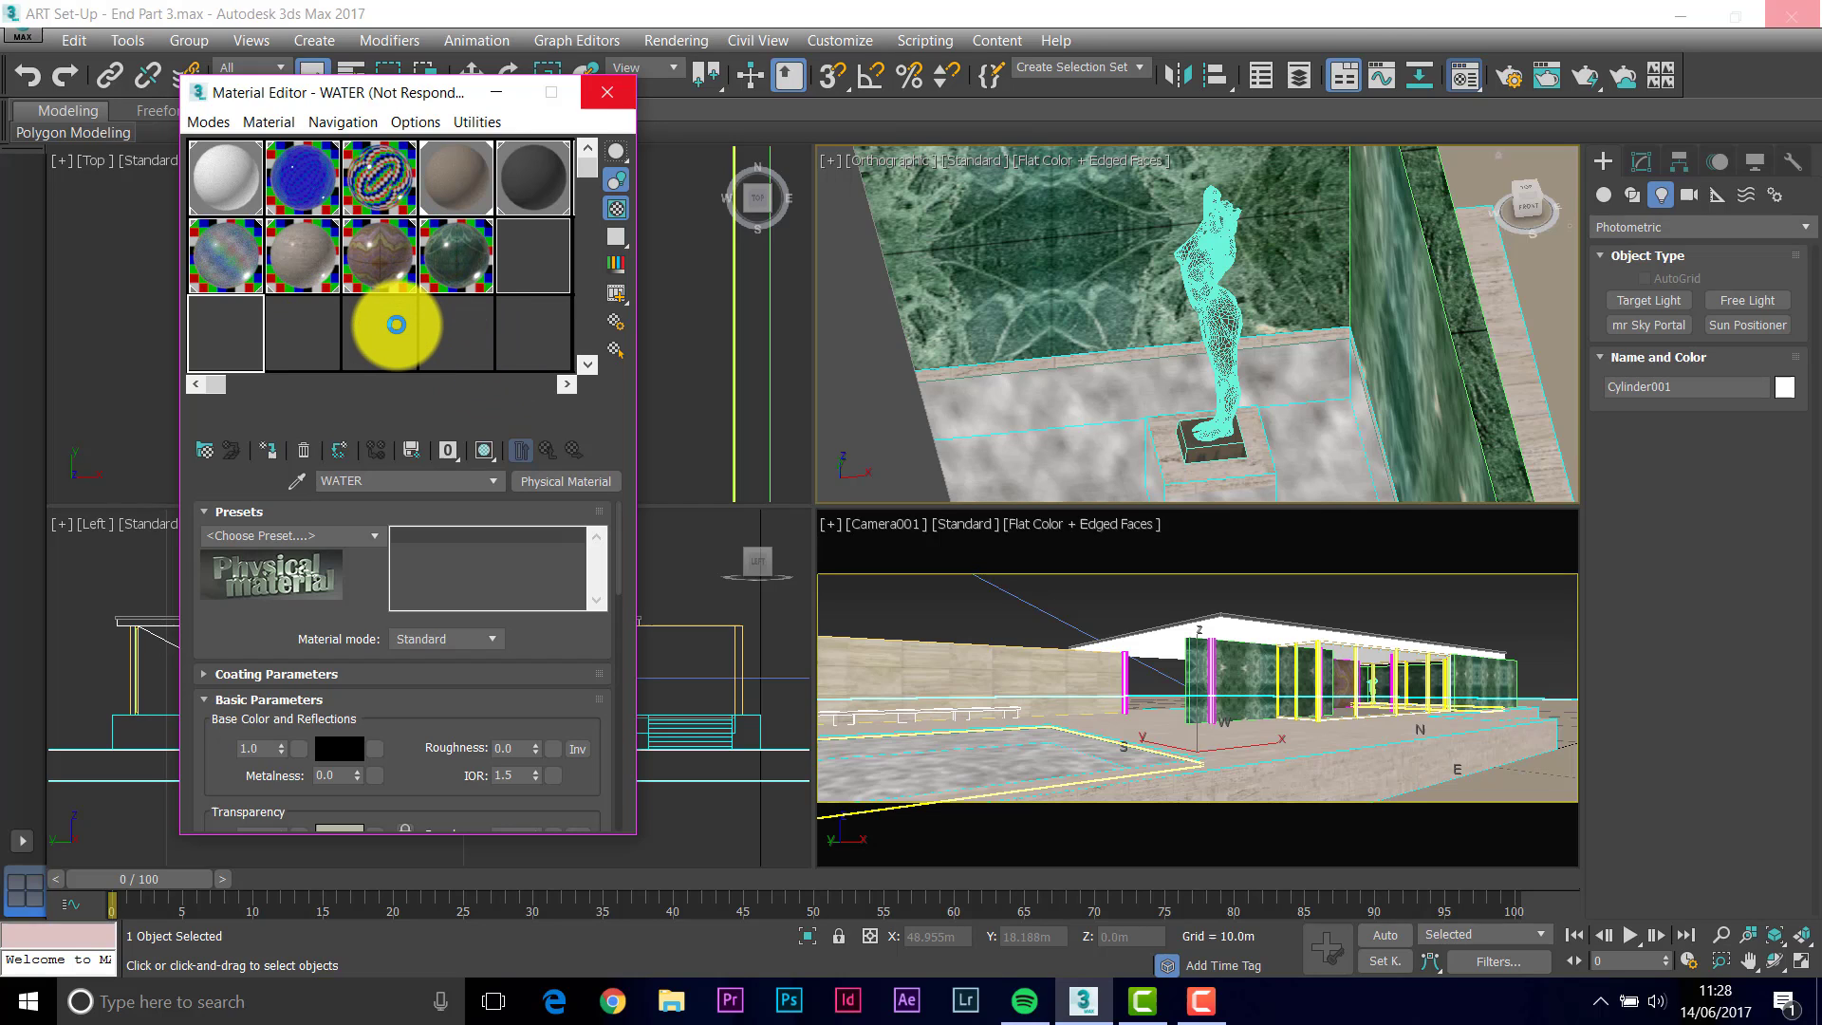
pyautogui.click(298, 336)
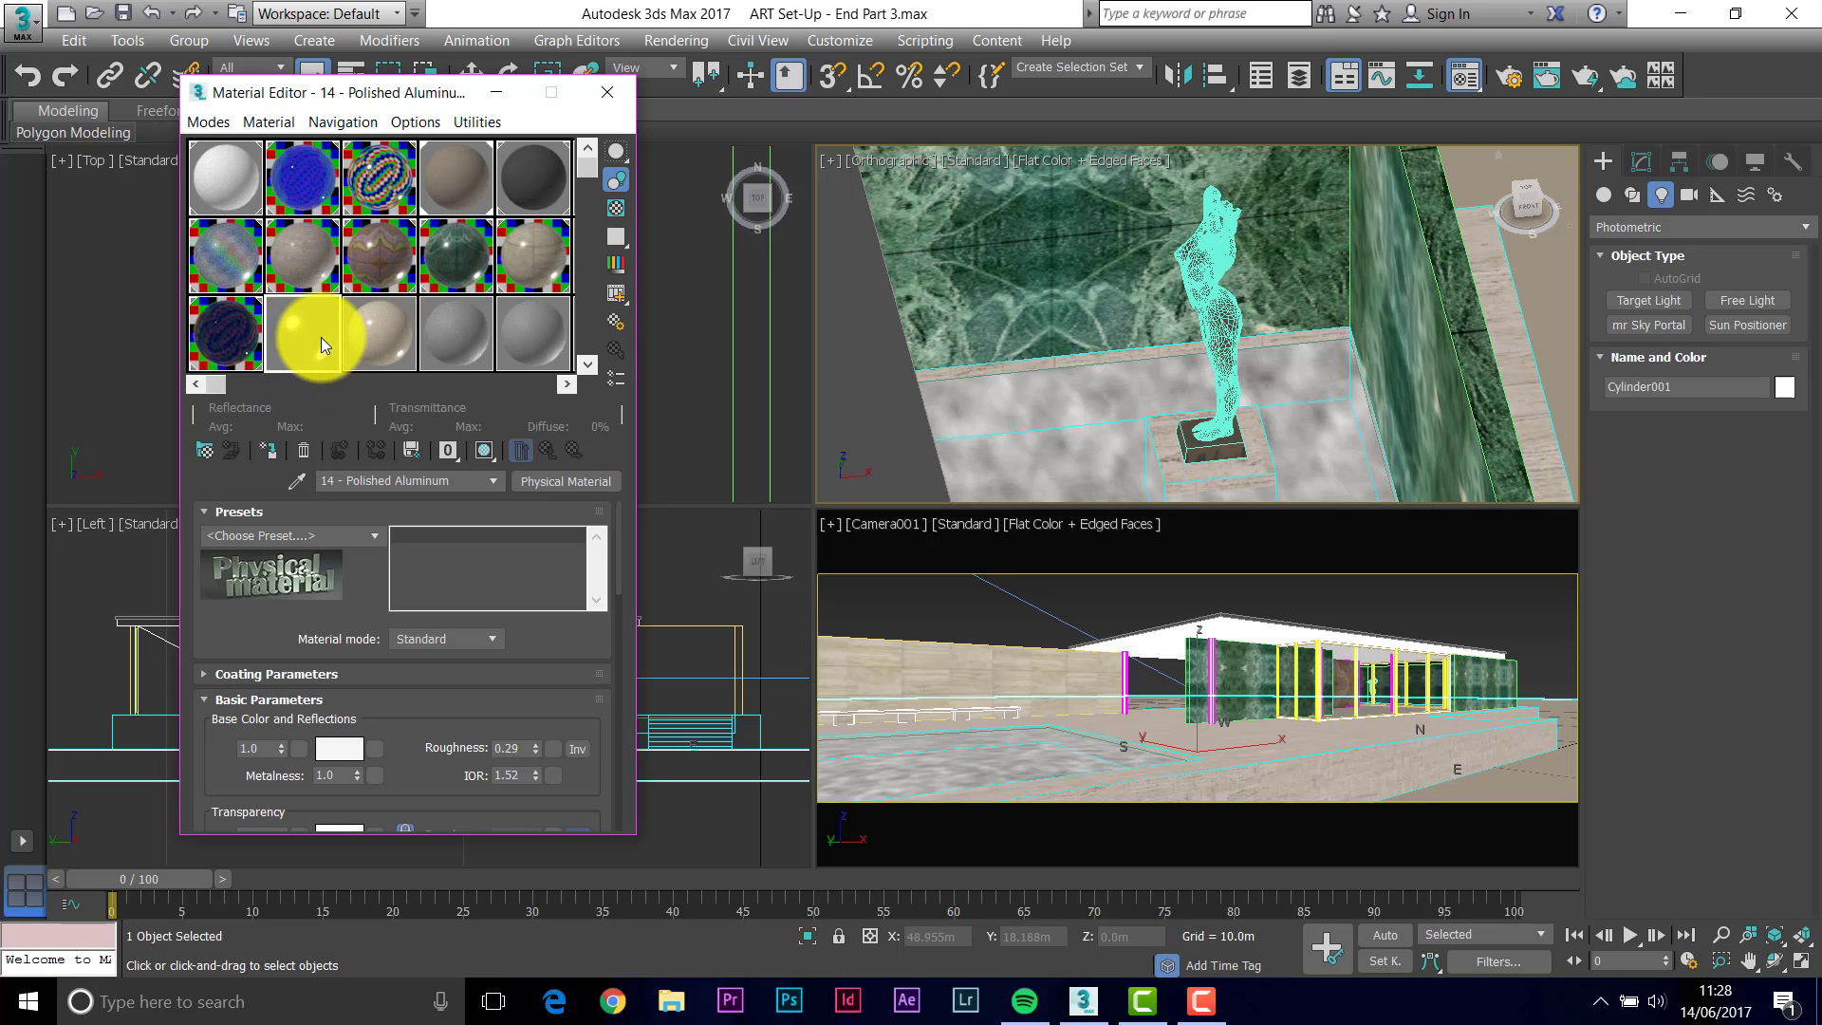
pyautogui.click(204, 452)
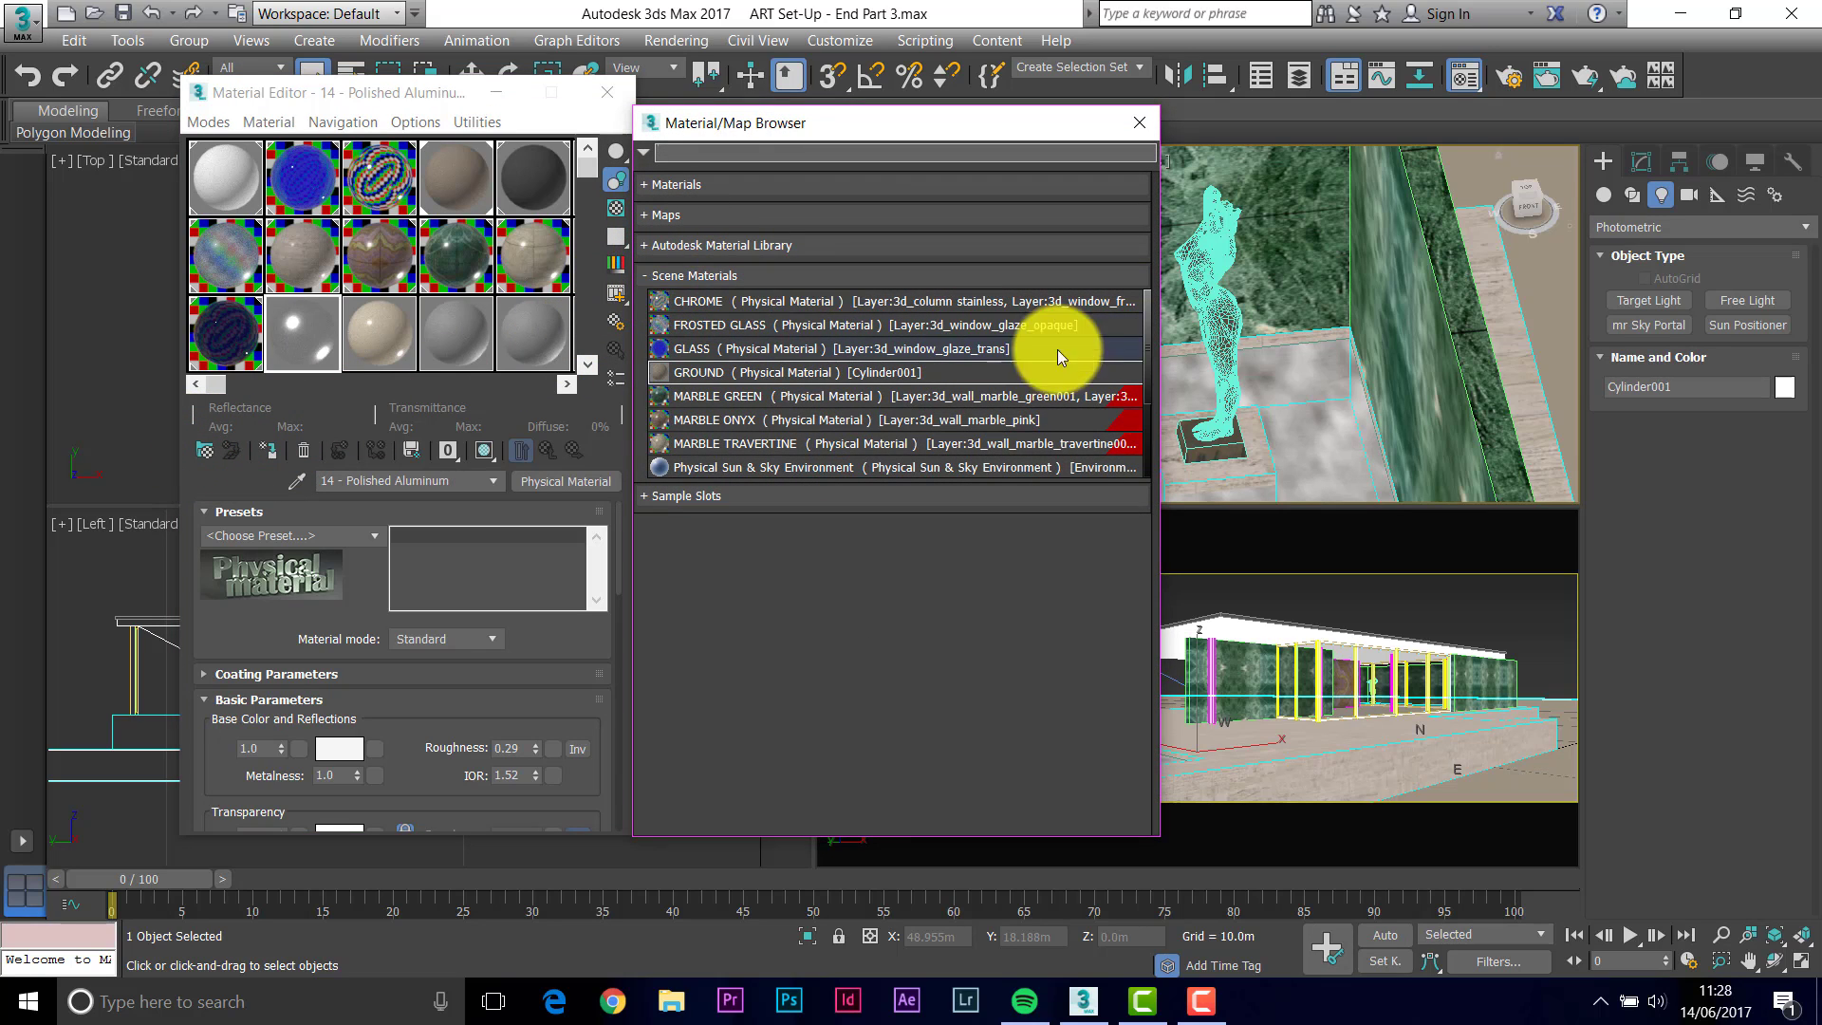
pyautogui.moveTo(1148, 327); pyautogui.dragTo(1150, 424)
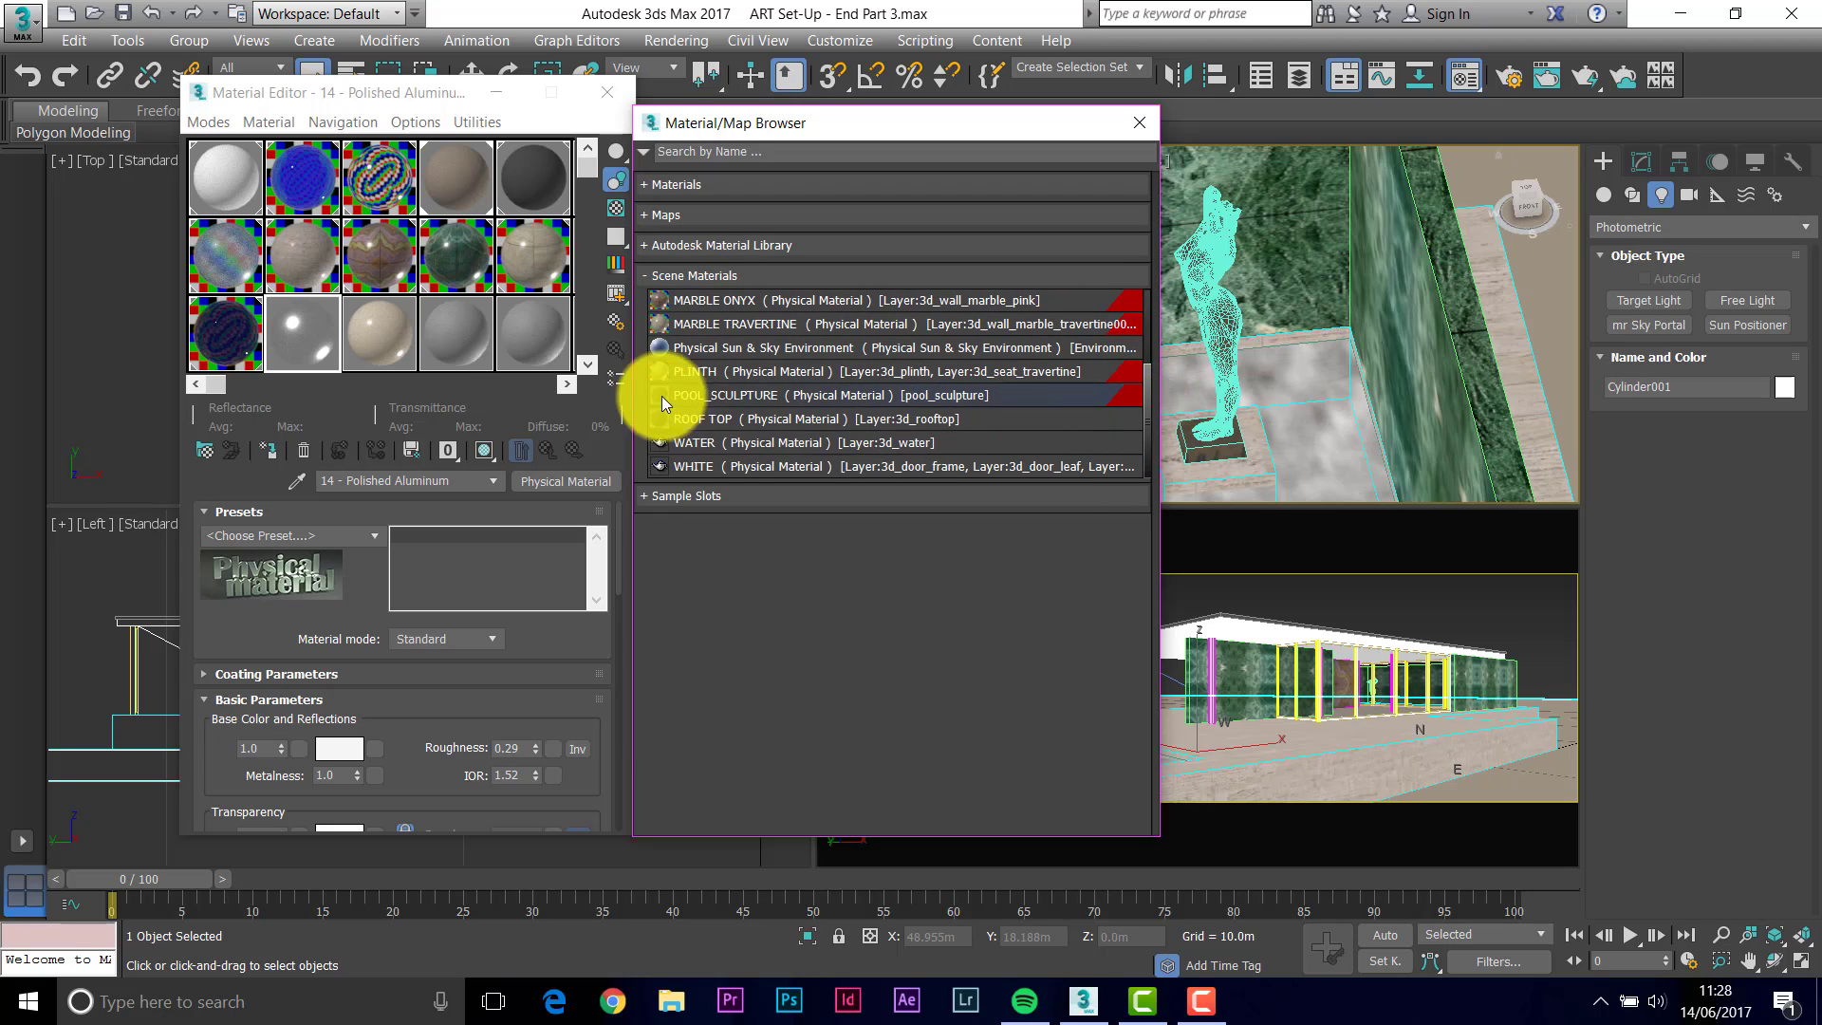
pyautogui.doubleClick(753, 391)
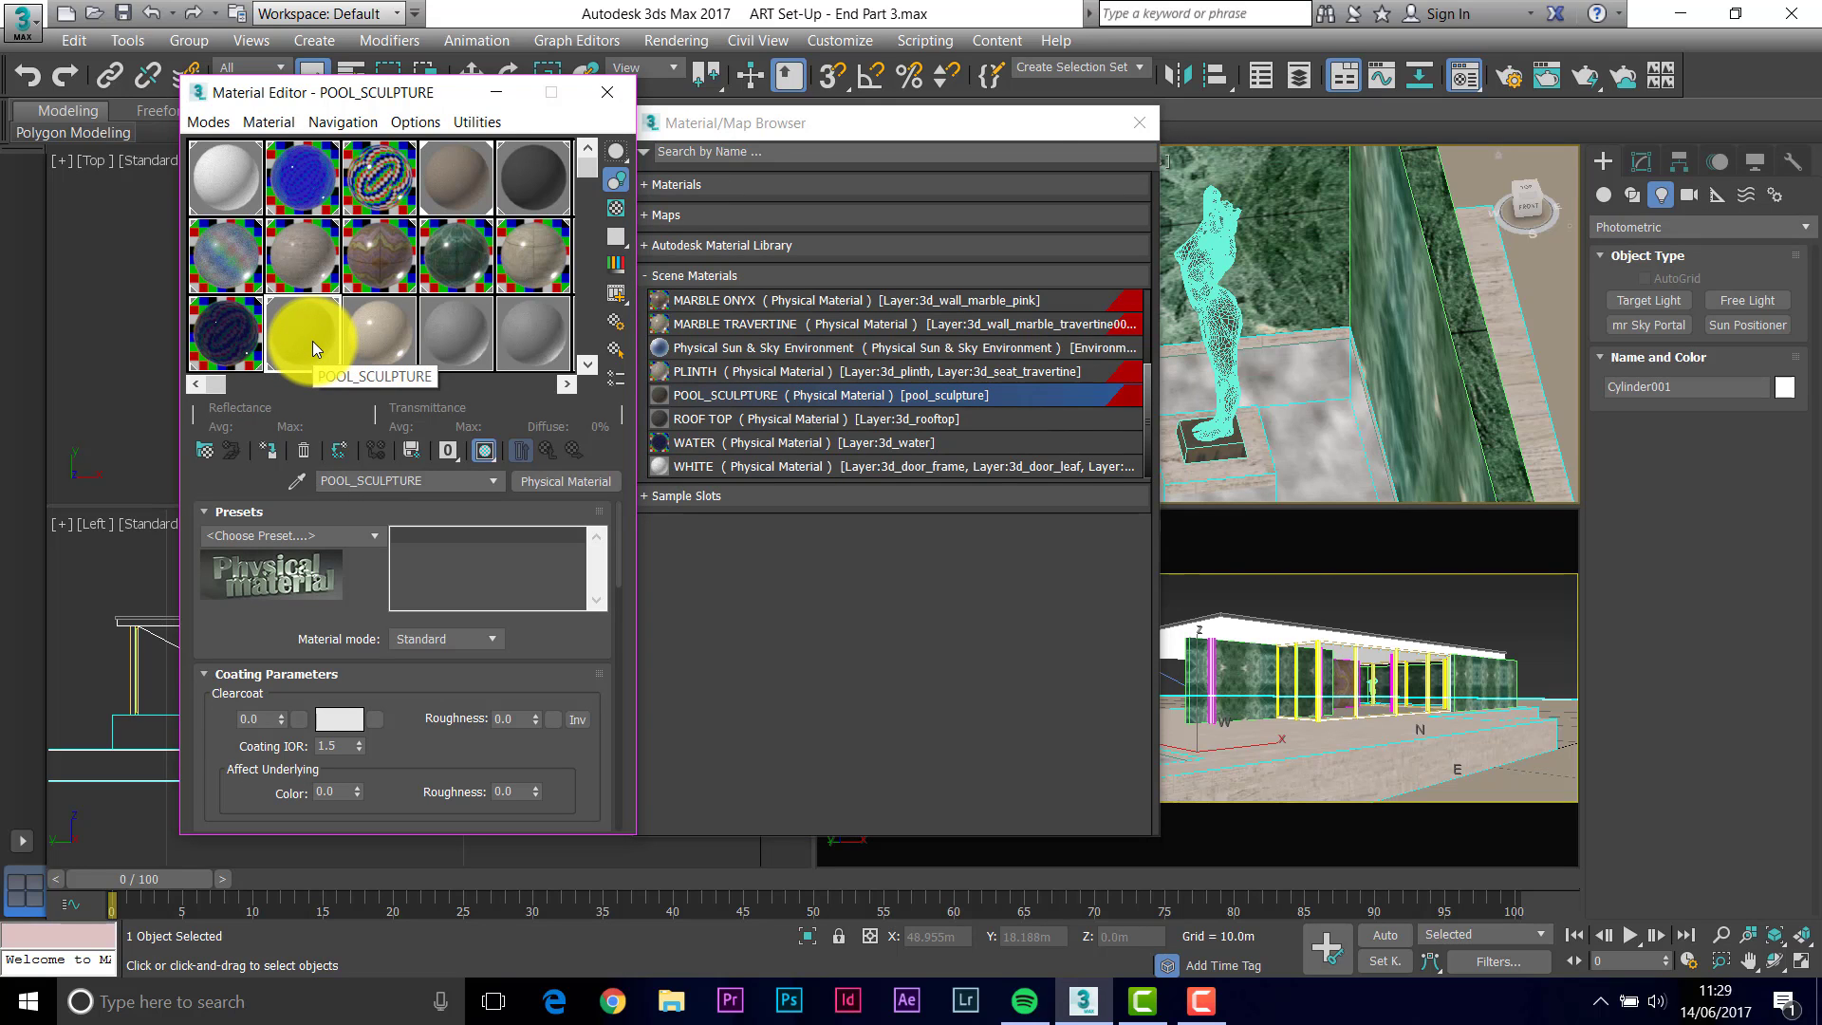
pyautogui.click(1139, 122)
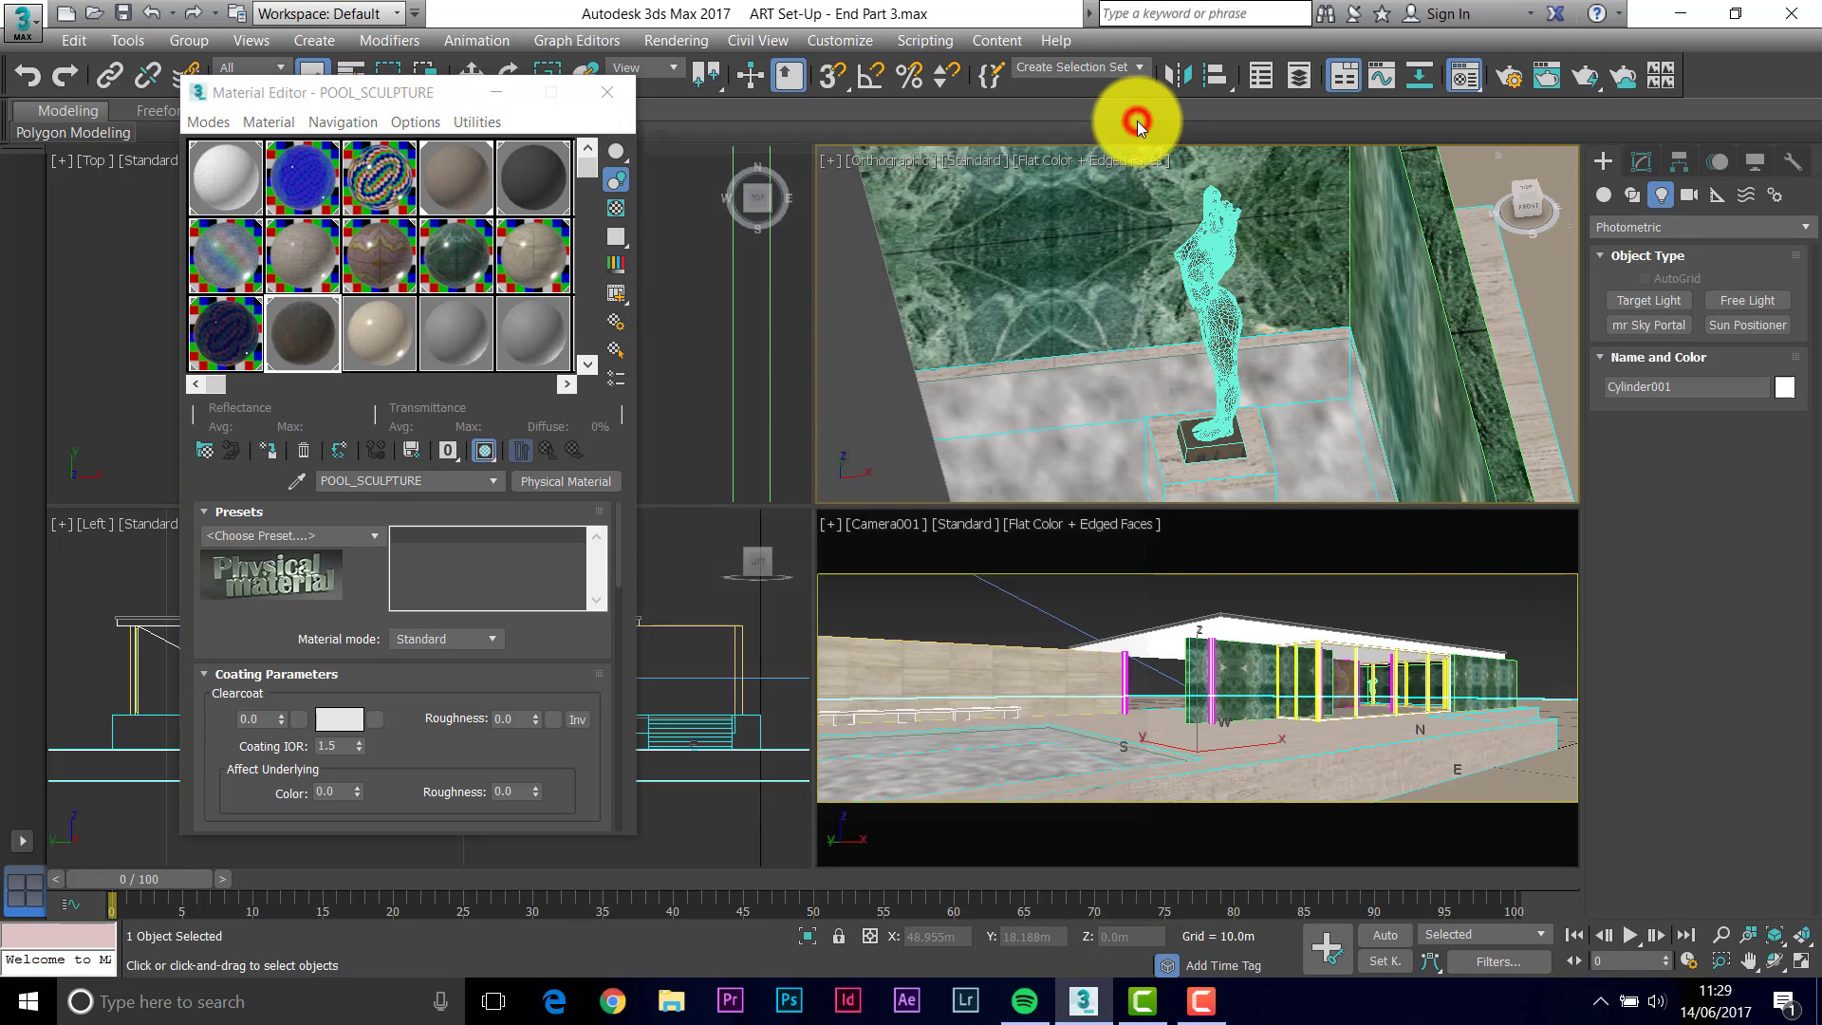
pyautogui.click(607, 92)
# Import > Merge TREE MAPPED.max and bring in only the TREE_OPACITY_MAPPED_001 object.
pyautogui.scroll(-6, 413, 338)
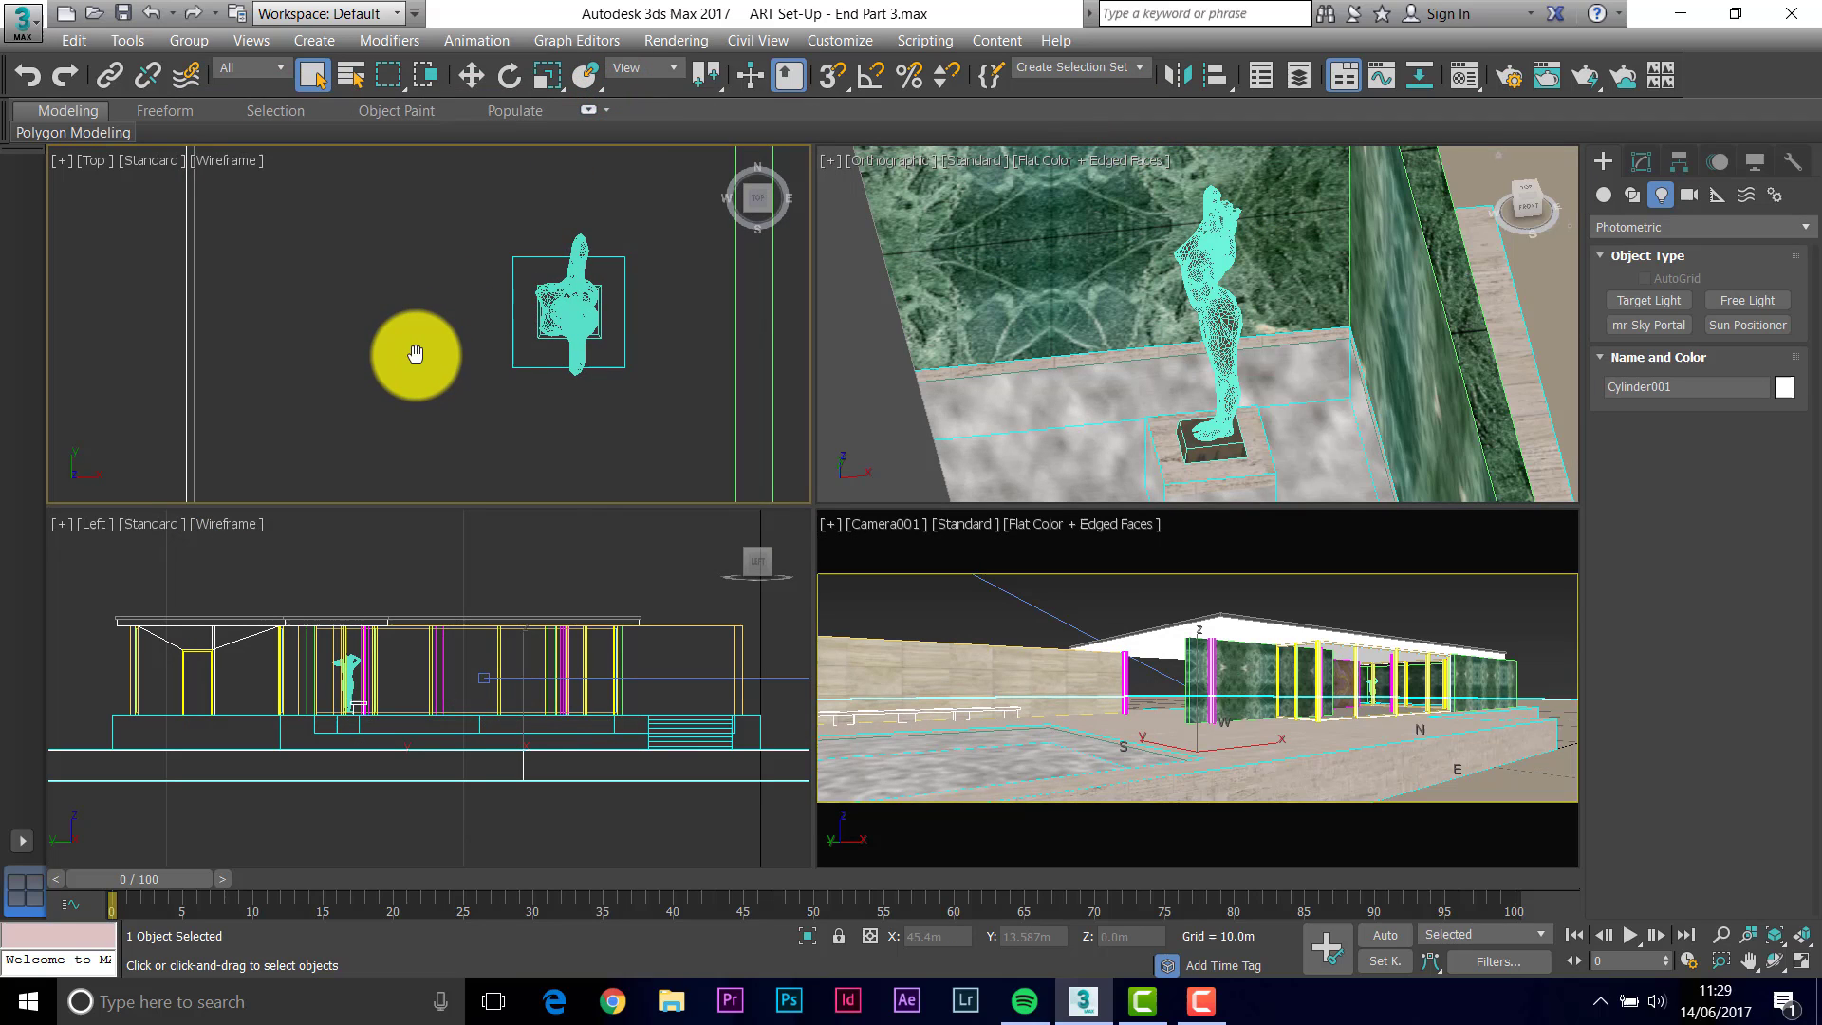
pyautogui.moveTo(408, 355)
pyautogui.mouseDown(button='middle')
pyautogui.moveTo(459, 304)
pyautogui.moveTo(659, 302)
pyautogui.mouseUp(button='middle')
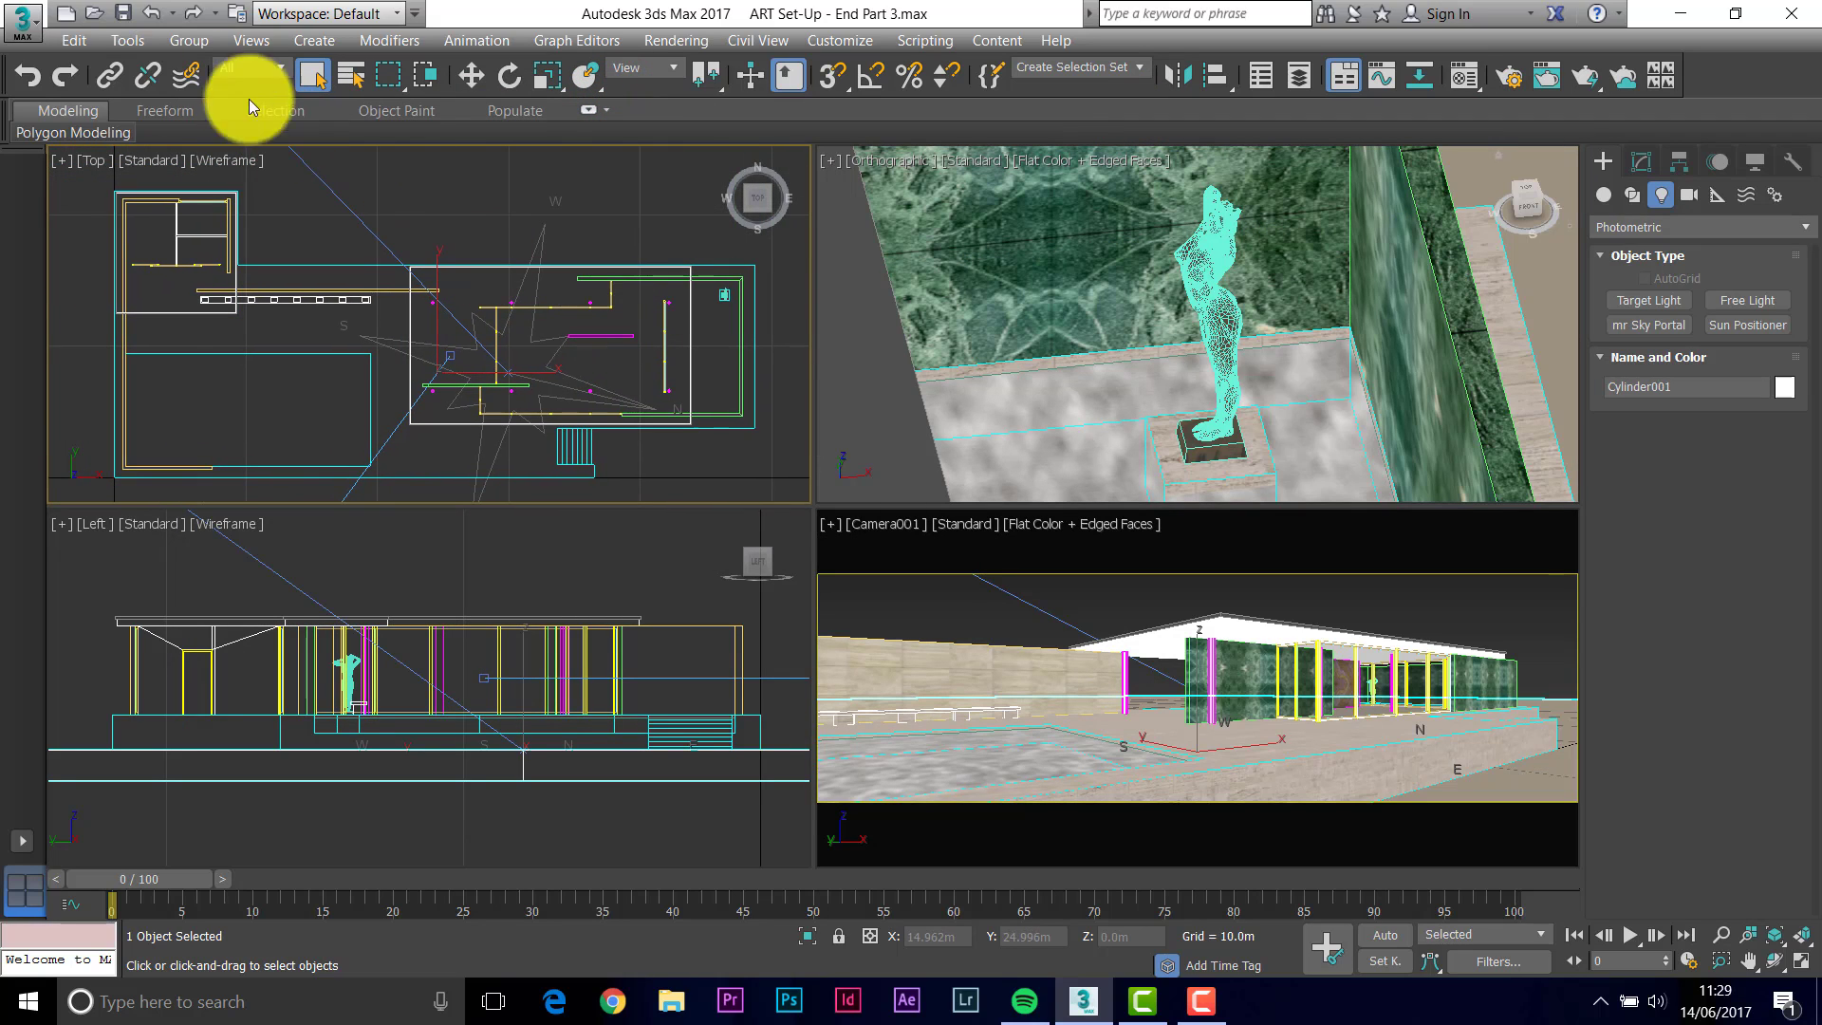
pyautogui.click(28, 29)
pyautogui.click(70, 344)
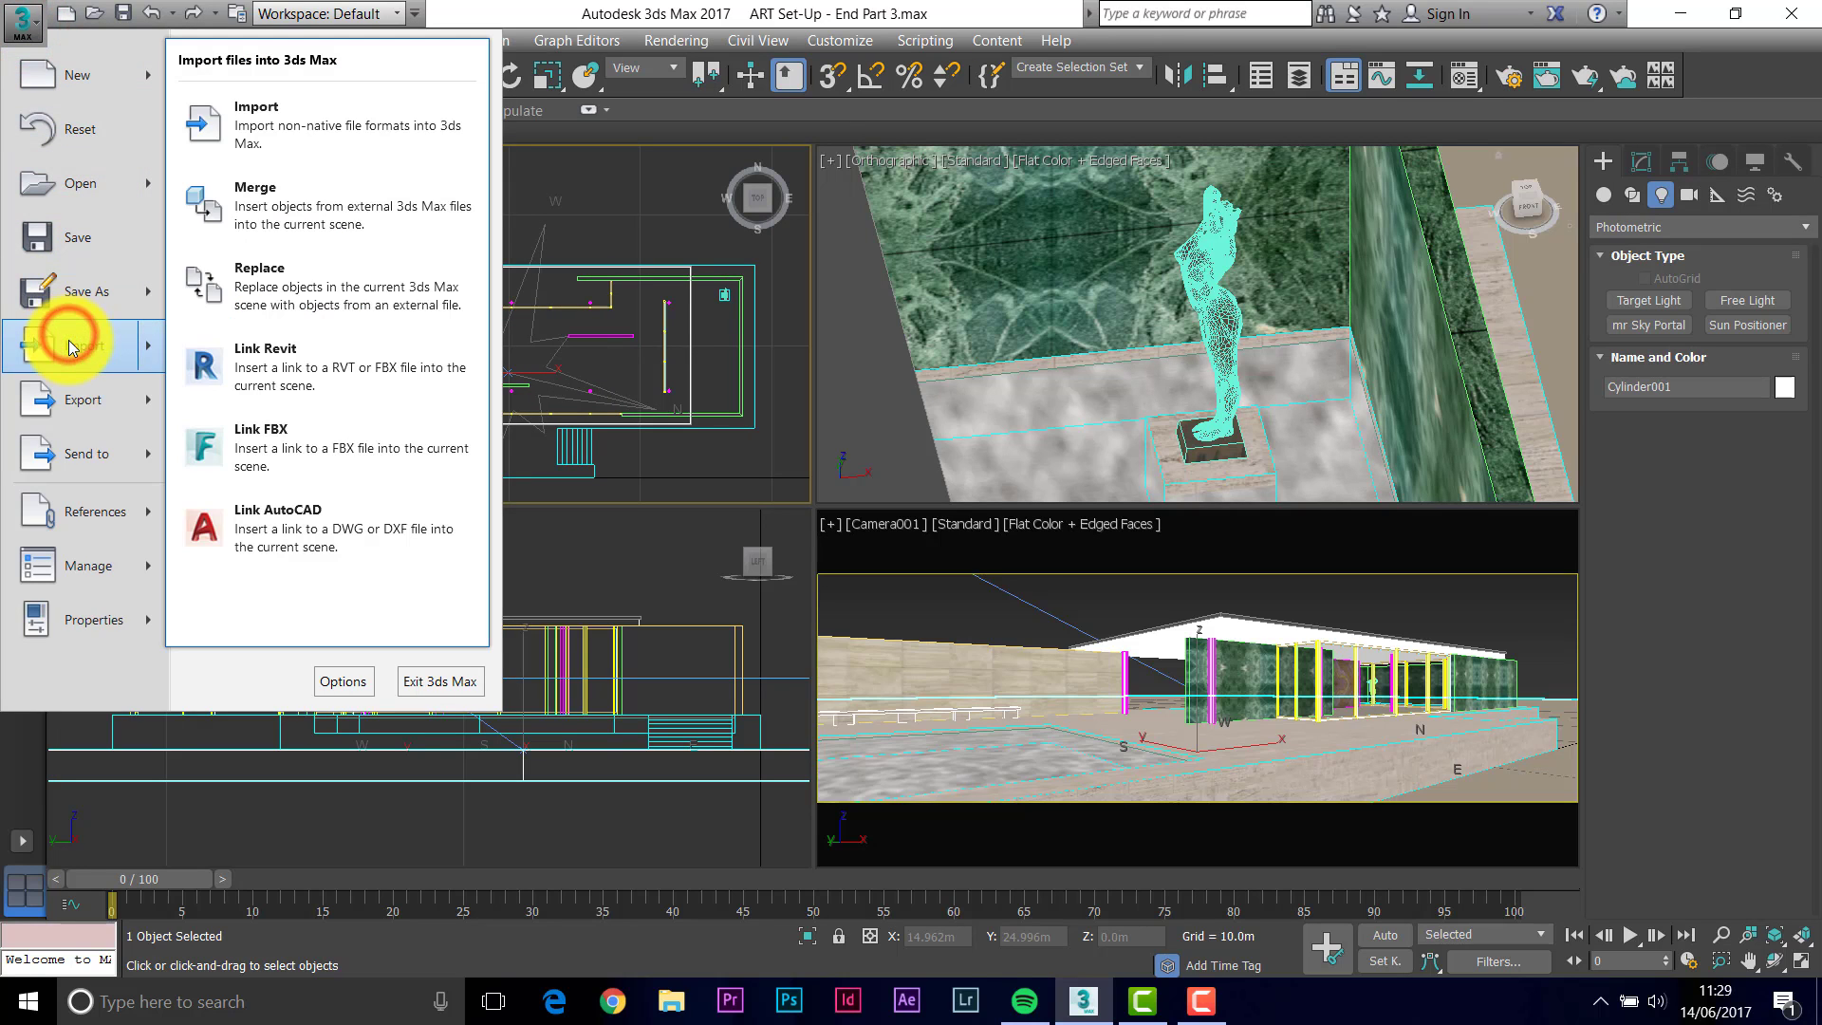
pyautogui.click(258, 193)
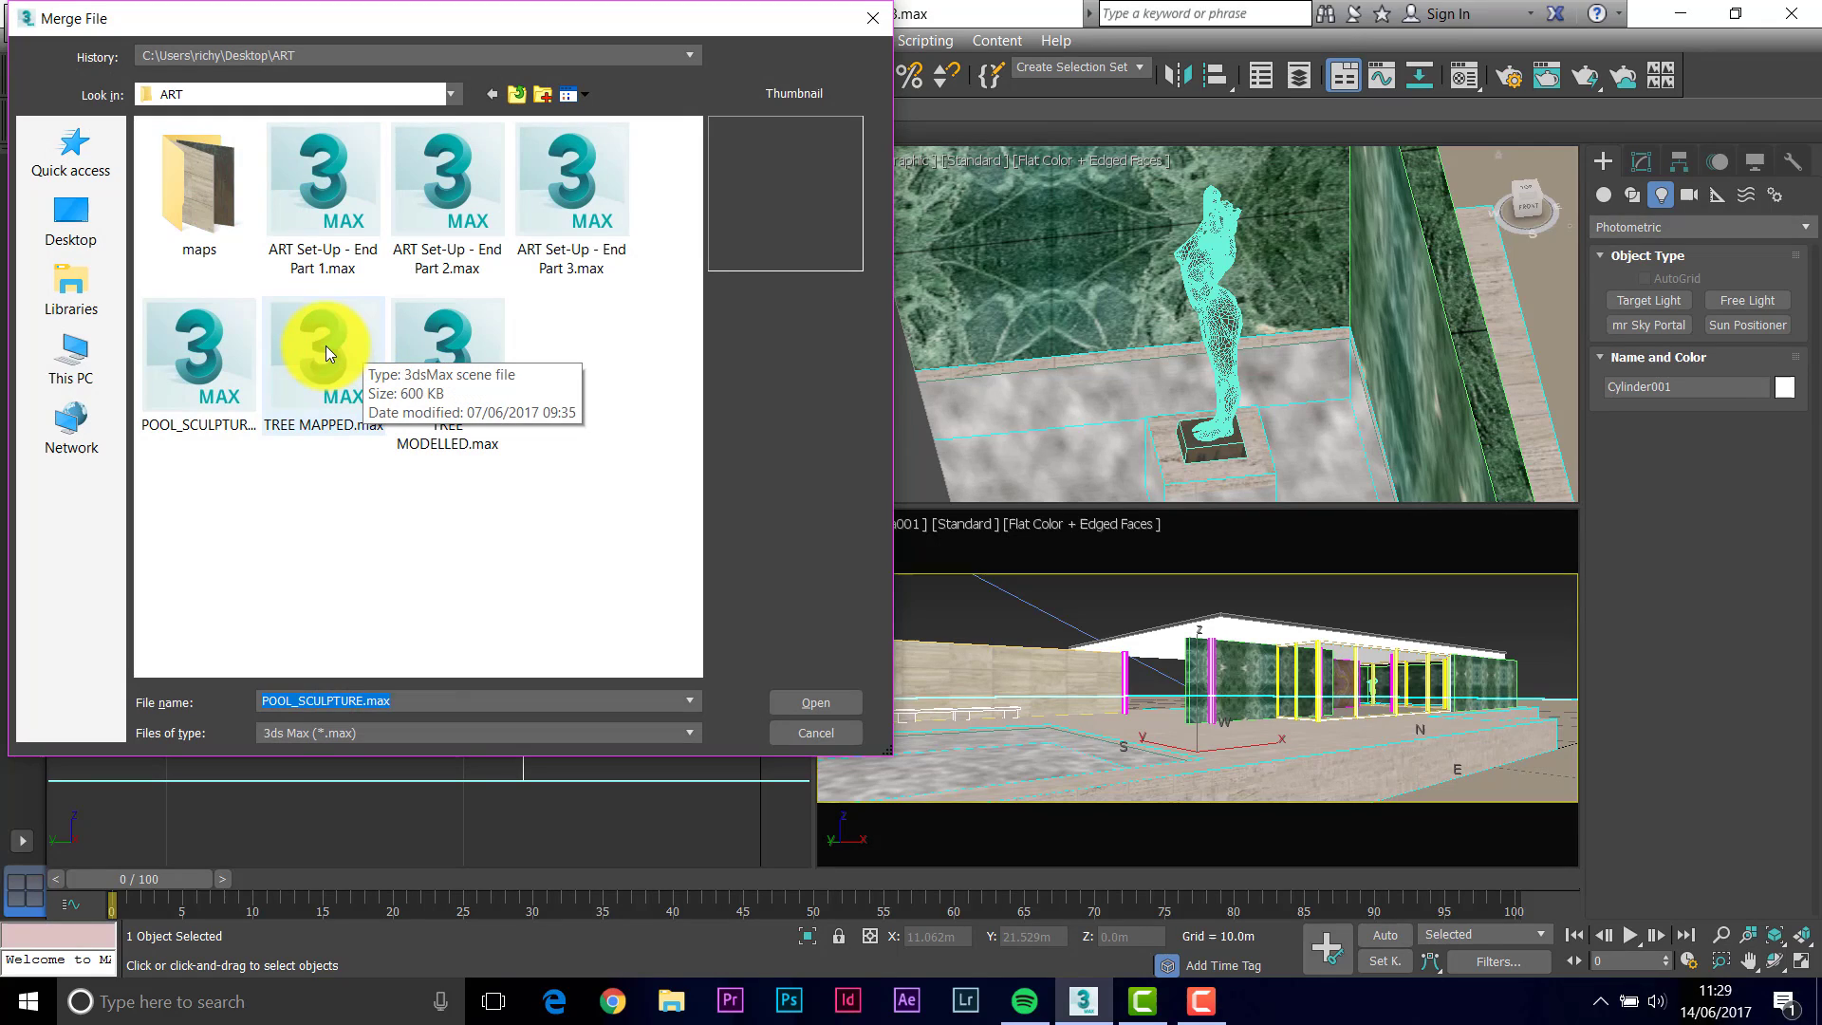
pyautogui.click(328, 352)
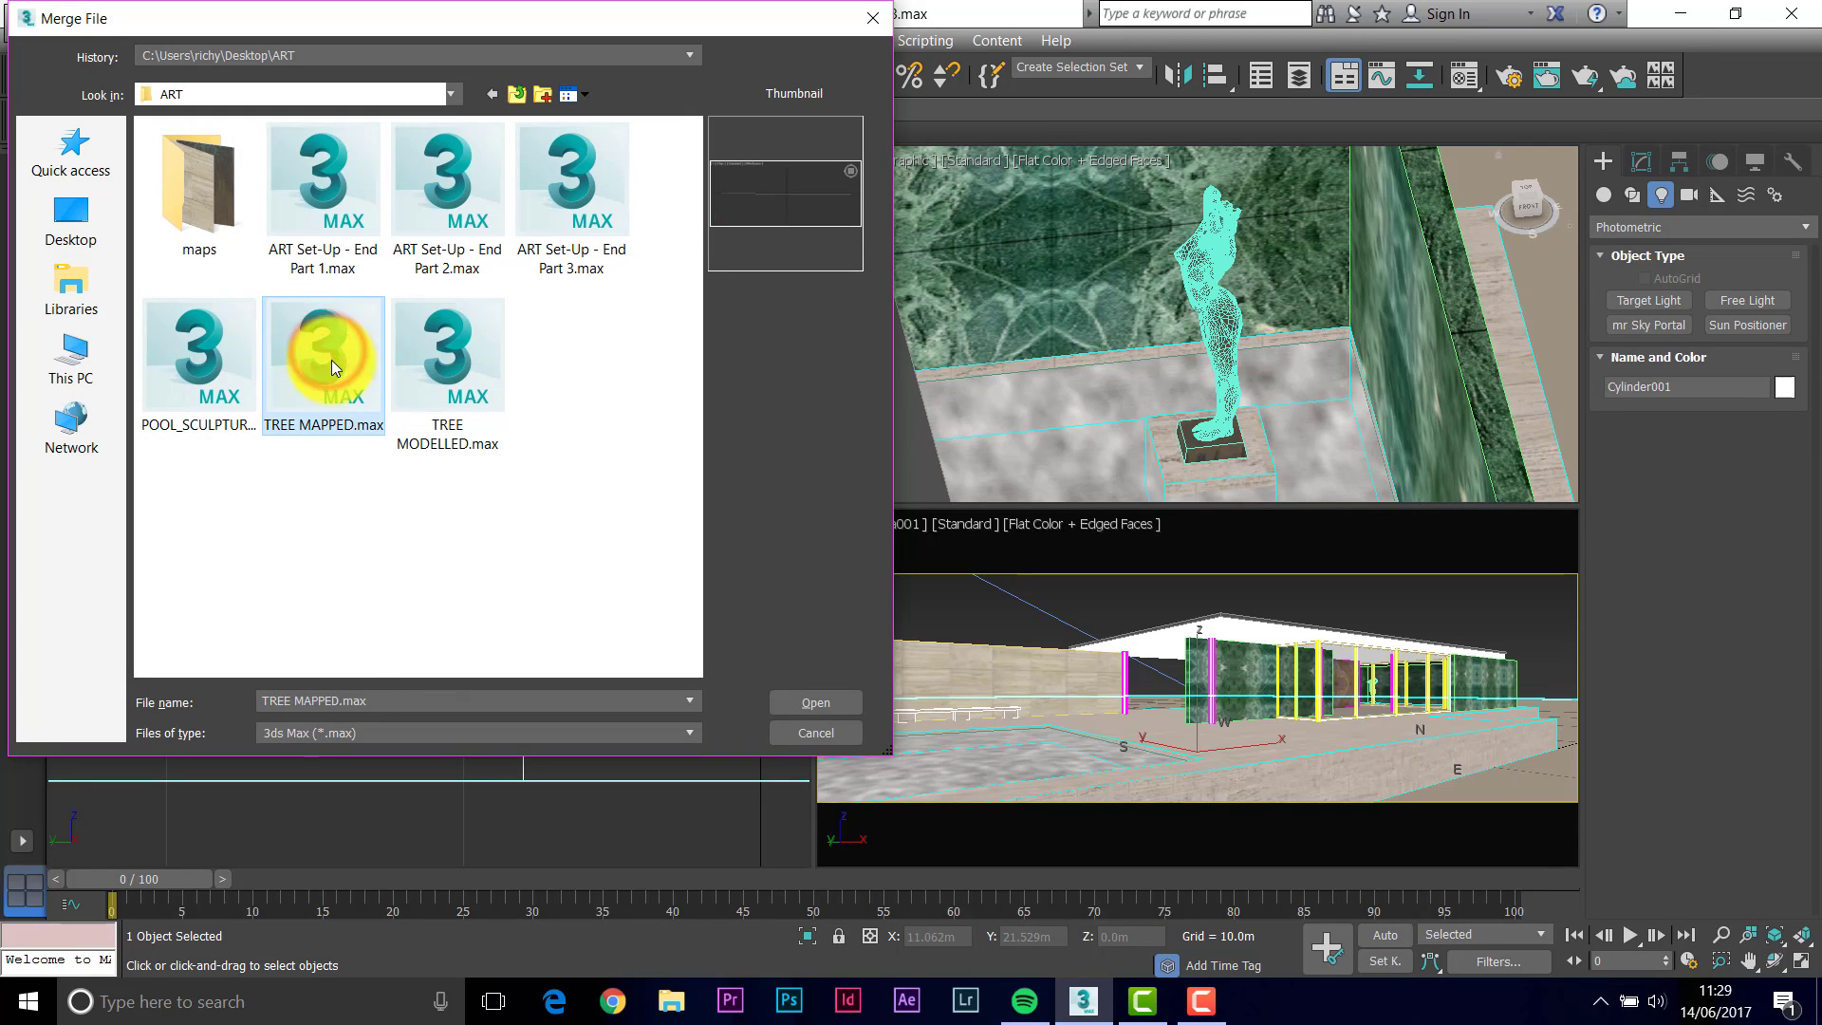
pyautogui.click(816, 702)
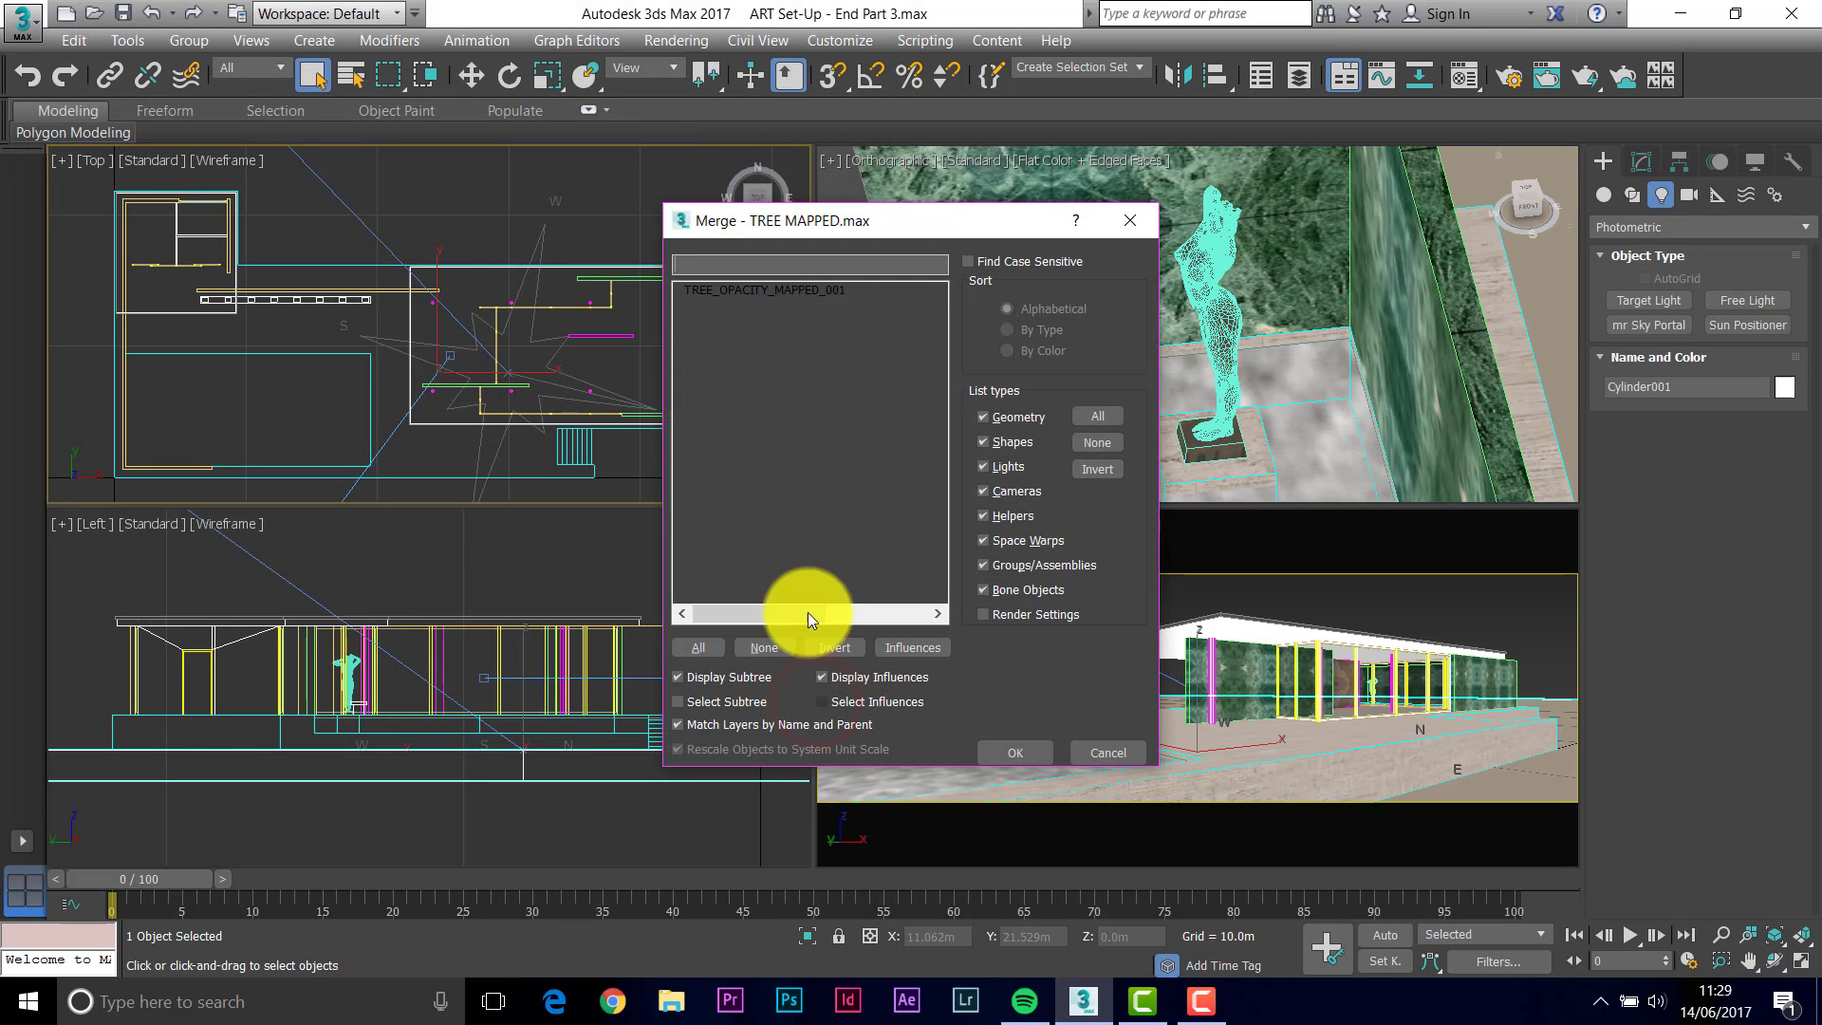
pyautogui.click(736, 289)
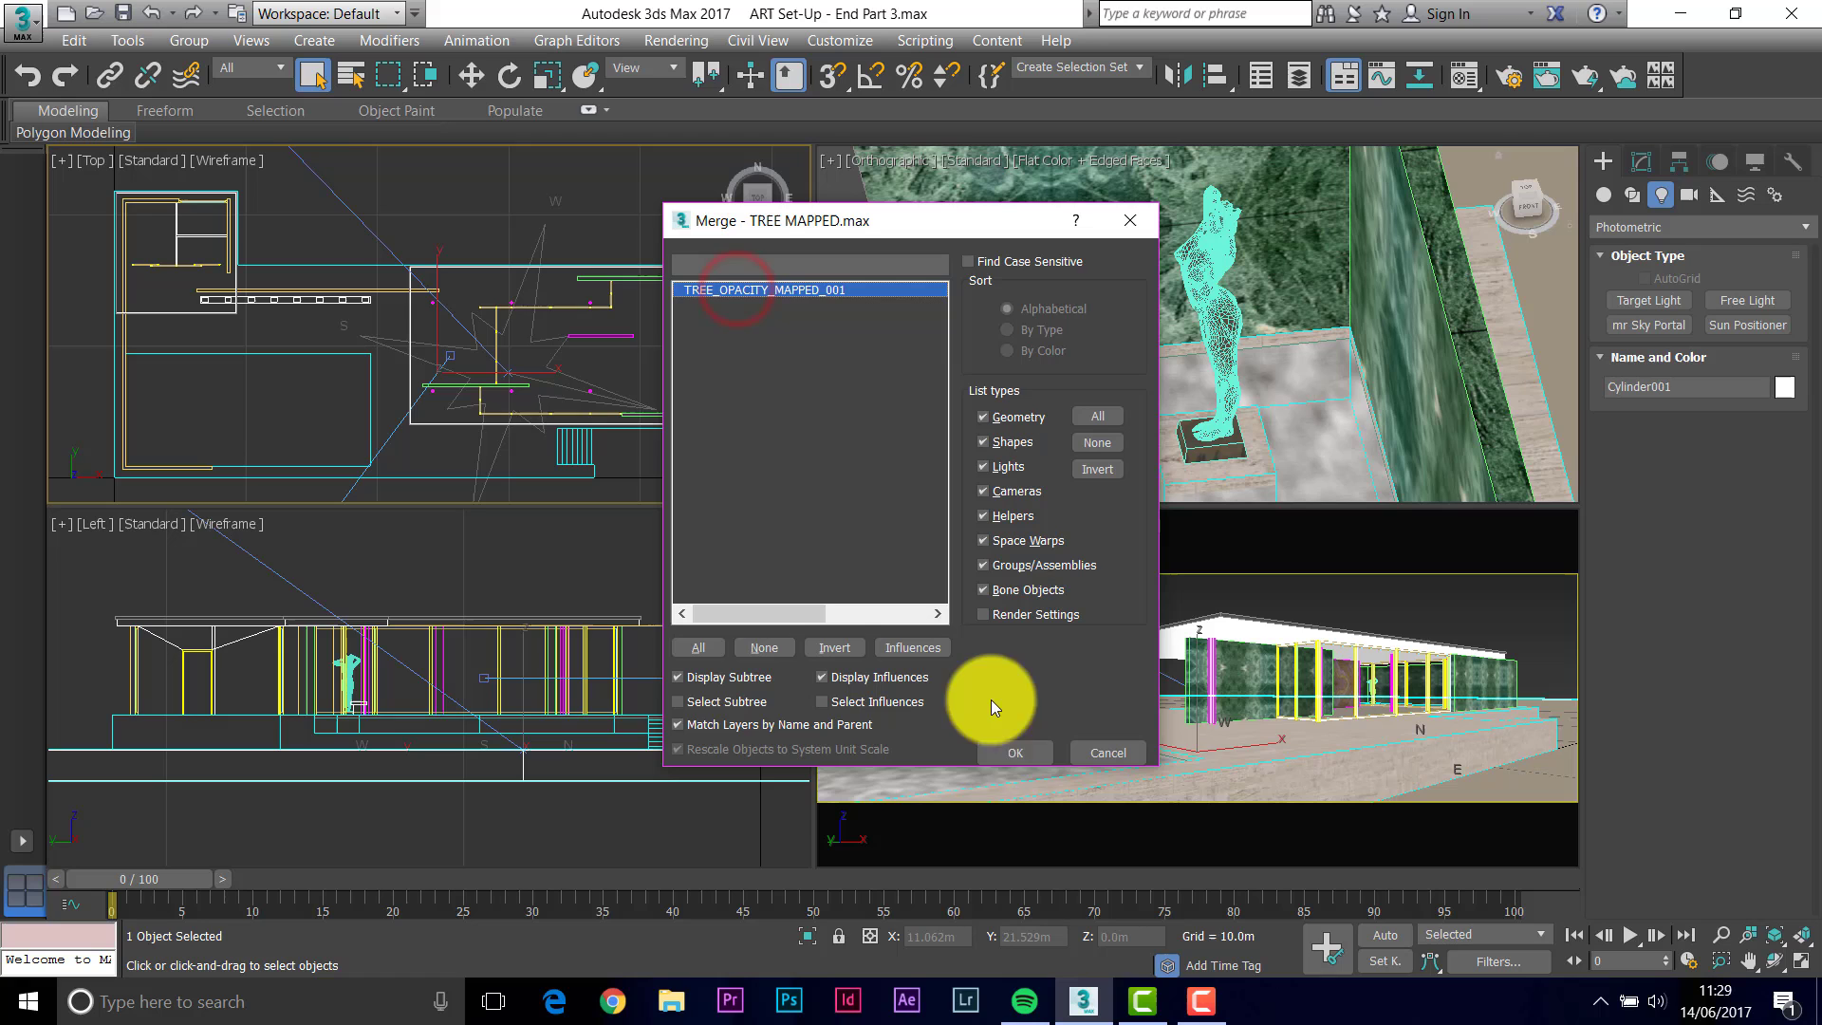
pyautogui.click(1022, 752)
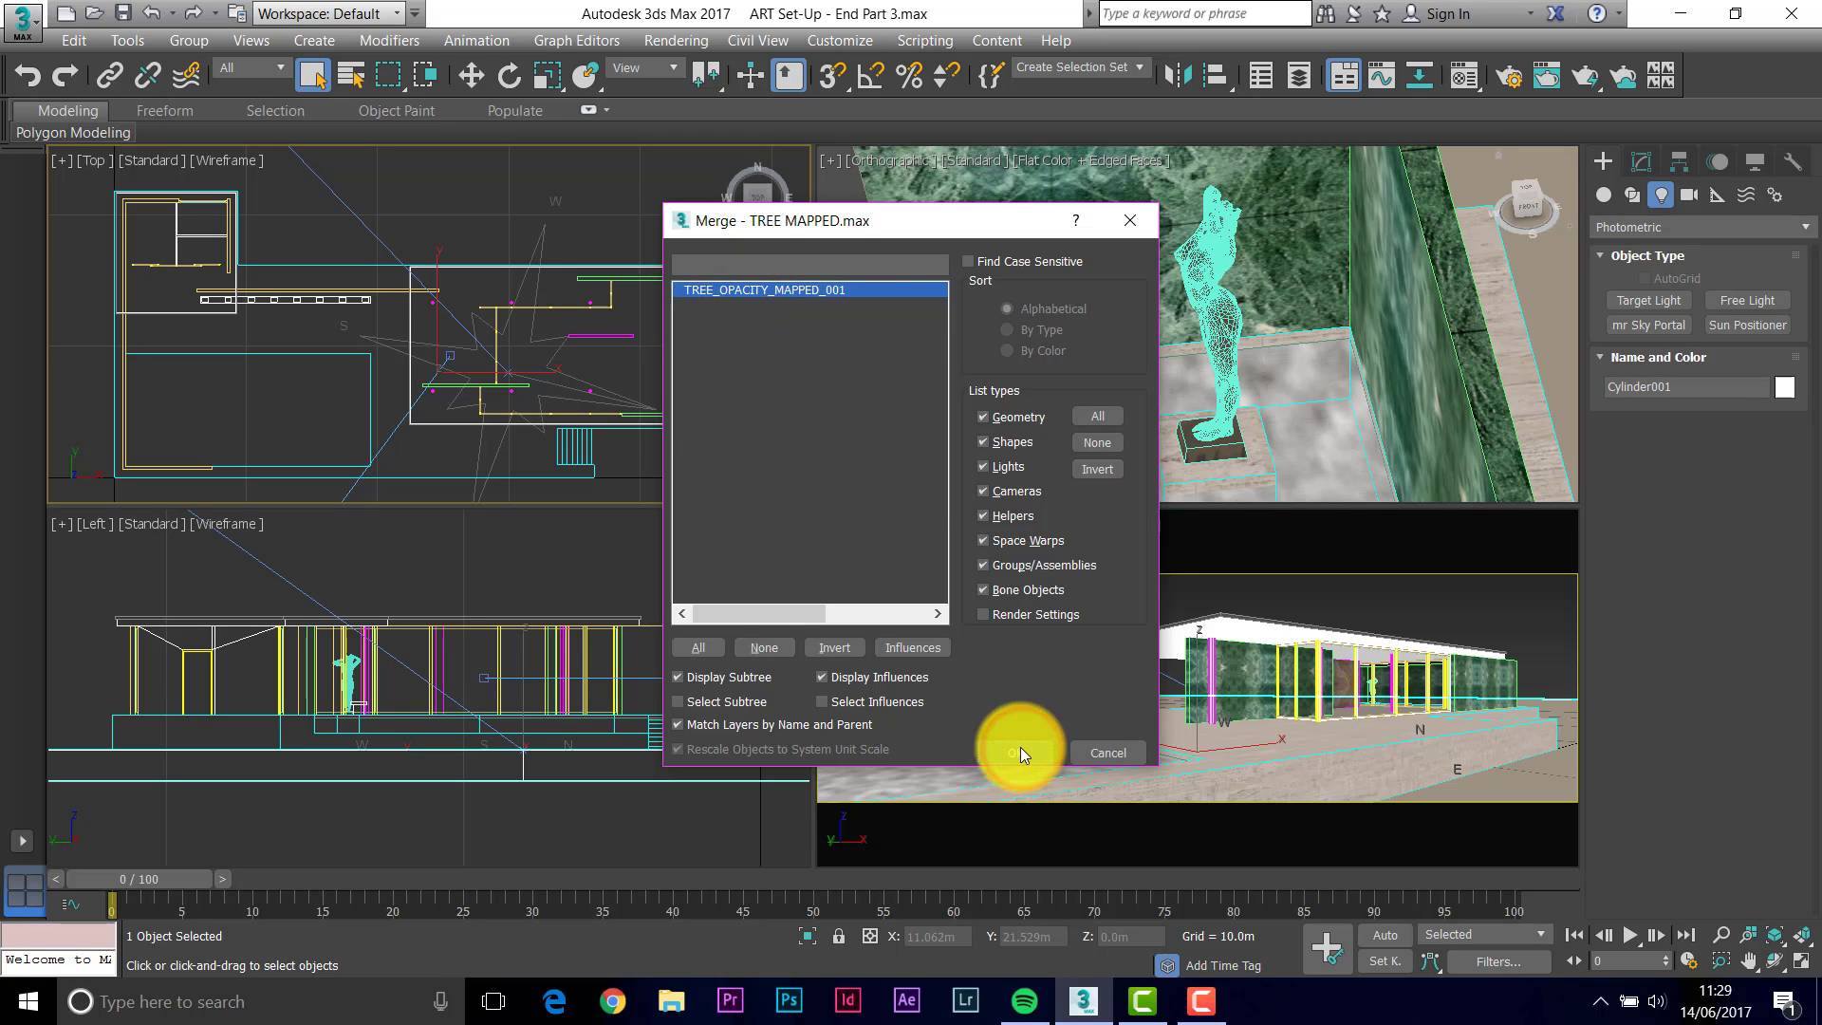
pyautogui.moveTo(251, 341); pyautogui.dragTo(373, 344, button='middle')
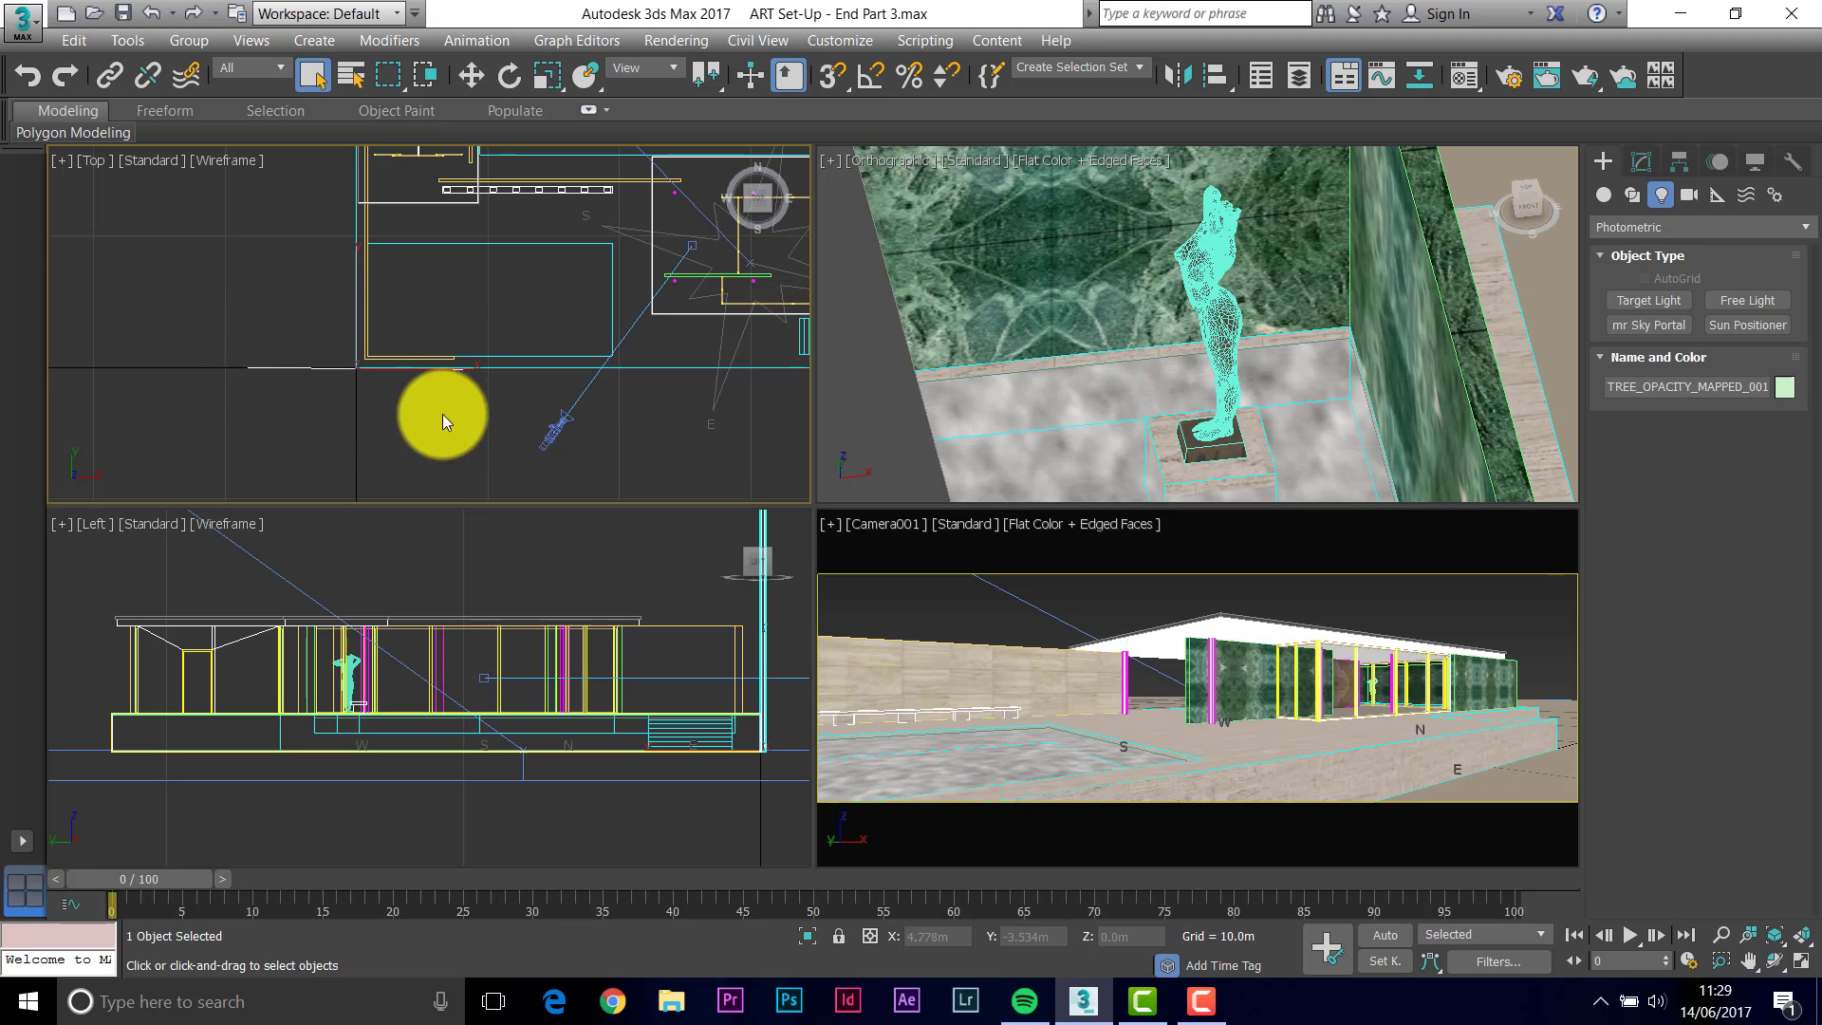
# Zoom out the Left view, then orbit and zoom the orthographic view onto the merged tree.
pyautogui.scroll(-5, 390, 607)
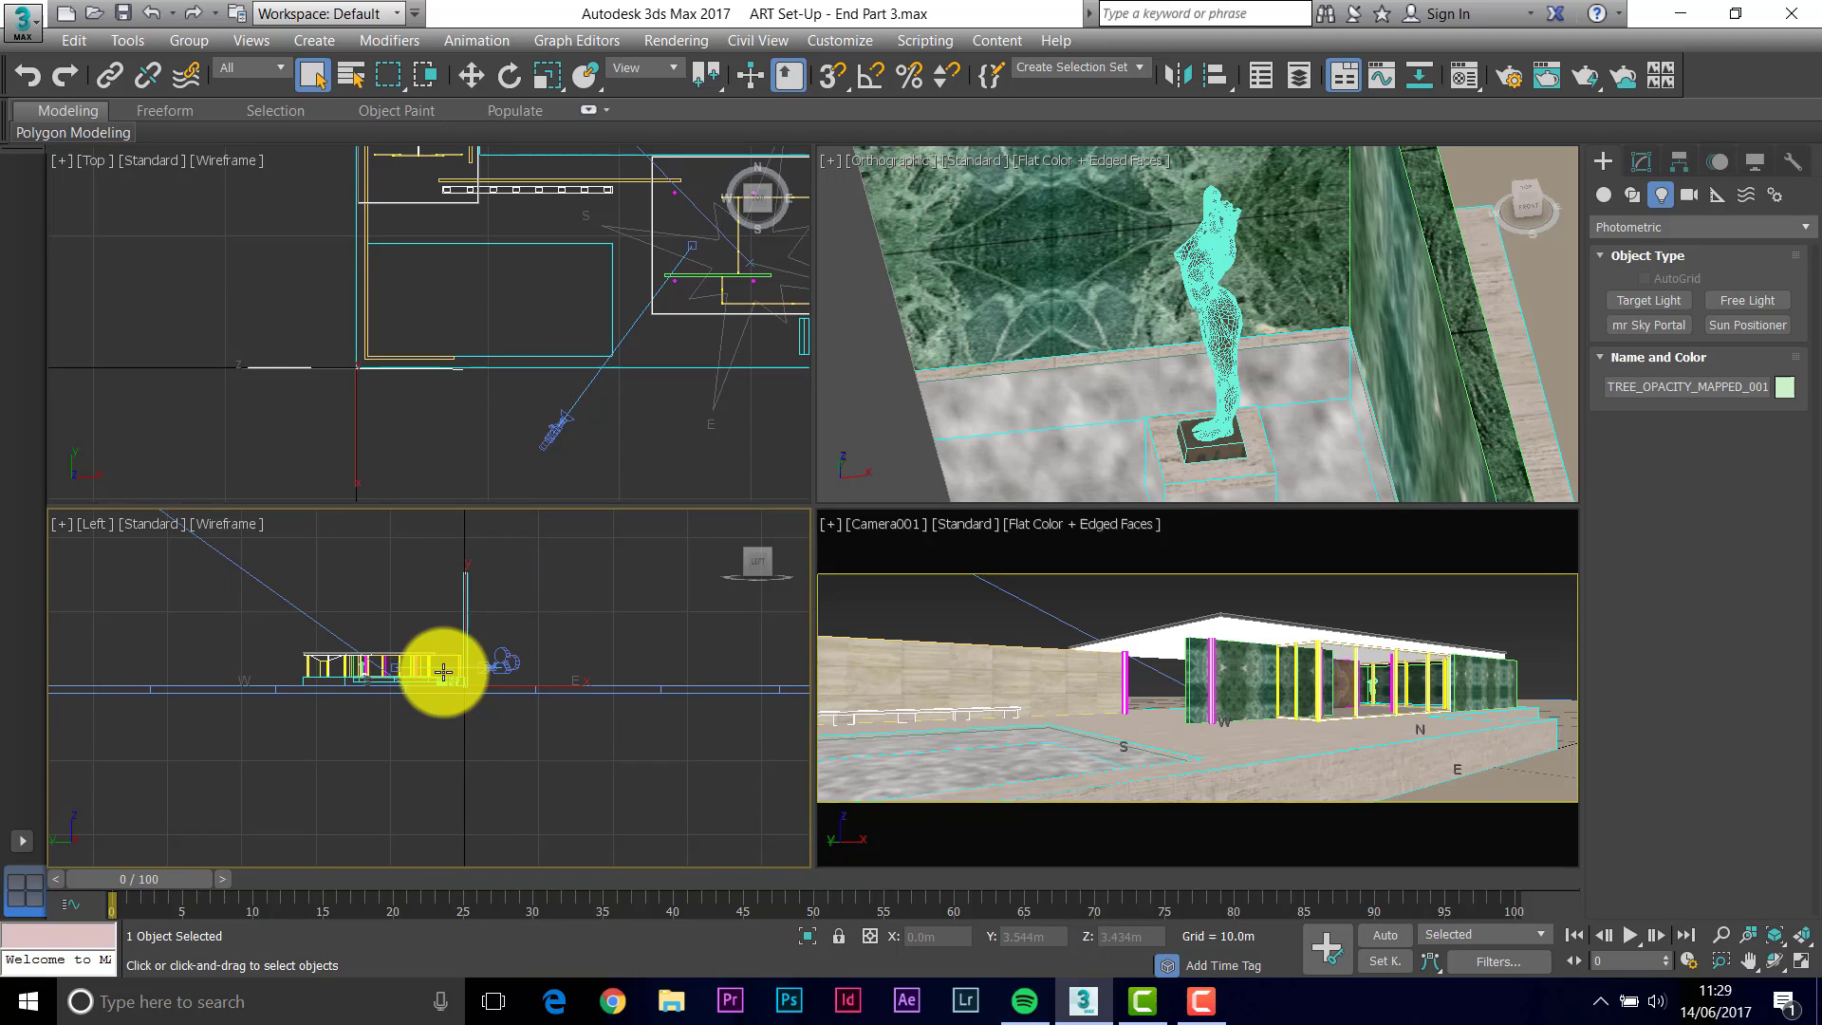
pyautogui.scroll(-5, 1031, 336)
pyautogui.scroll(-3, 1031, 336)
pyautogui.keyDown('alt'); pyautogui.moveTo(959, 345); pyautogui.dragTo(1041, 402, button='middle'); pyautogui.keyUp('alt')
pyautogui.scroll(4, 1042, 401)
pyautogui.scroll(3, 1042, 403)
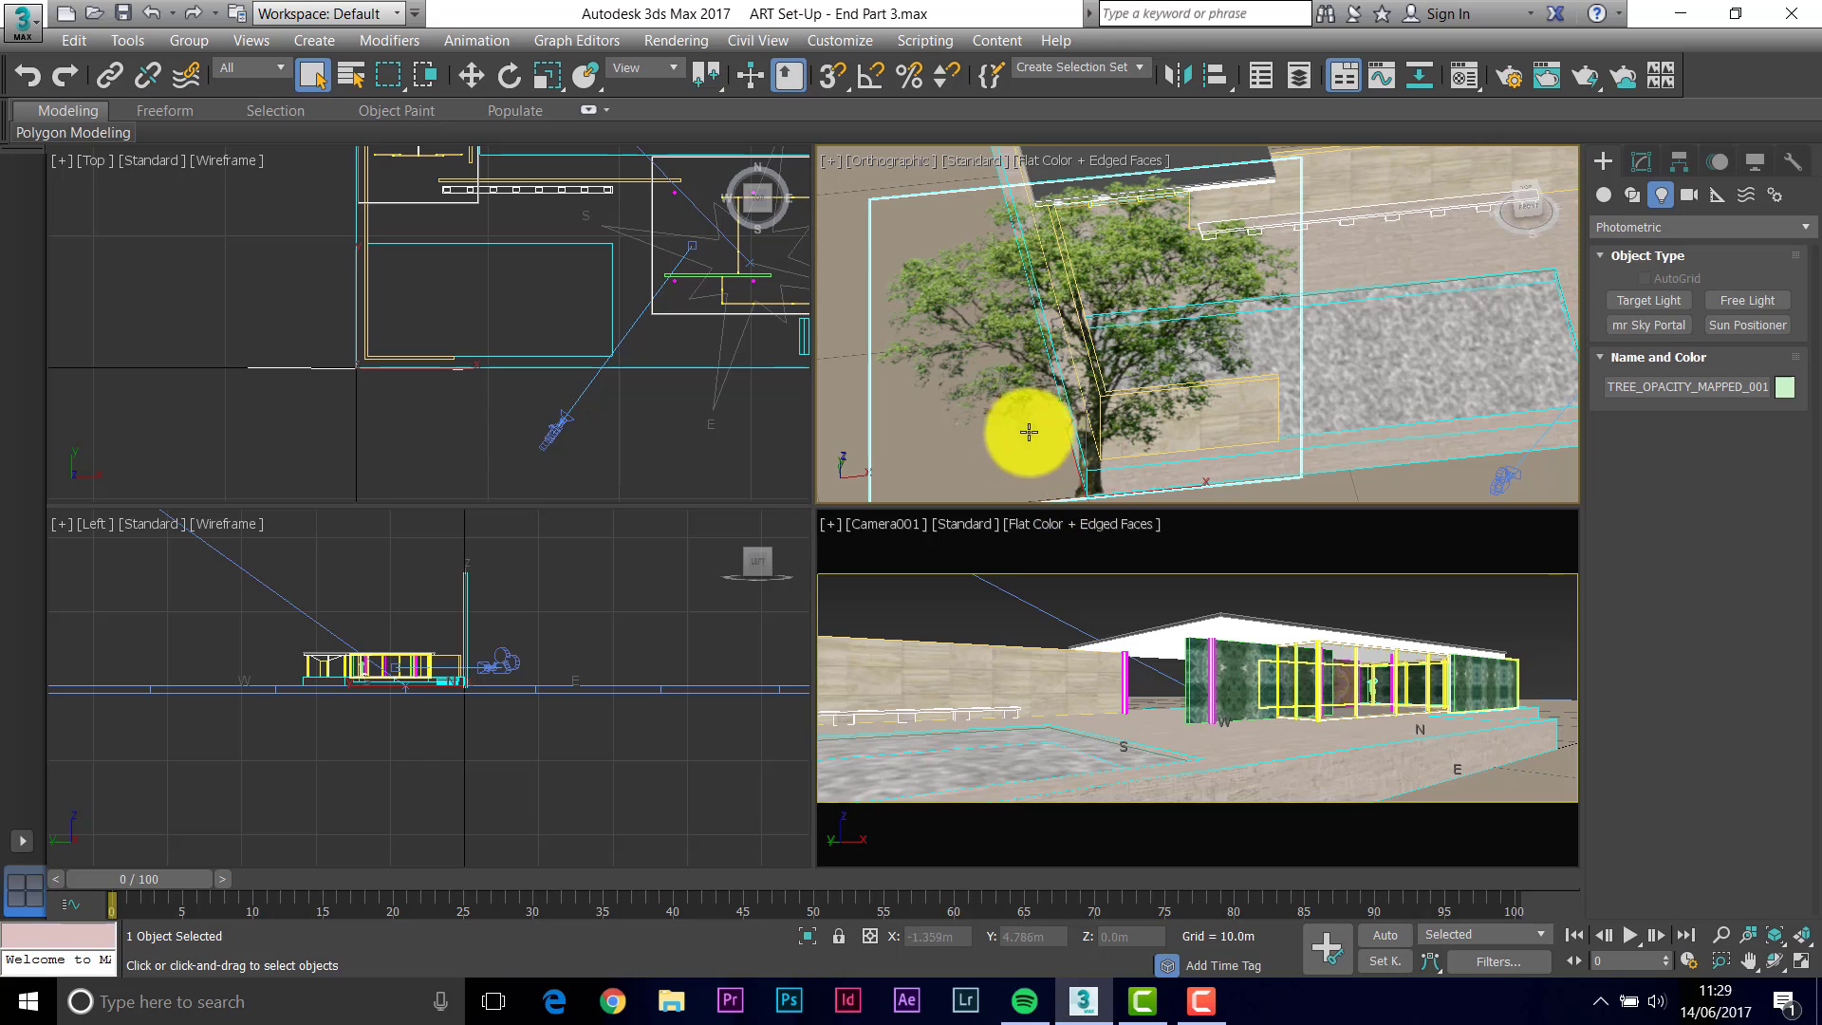
# Load the tree's 2 - Default material from the scene into the Glossy Plastic sample slot.
pyautogui.click(1467, 80)
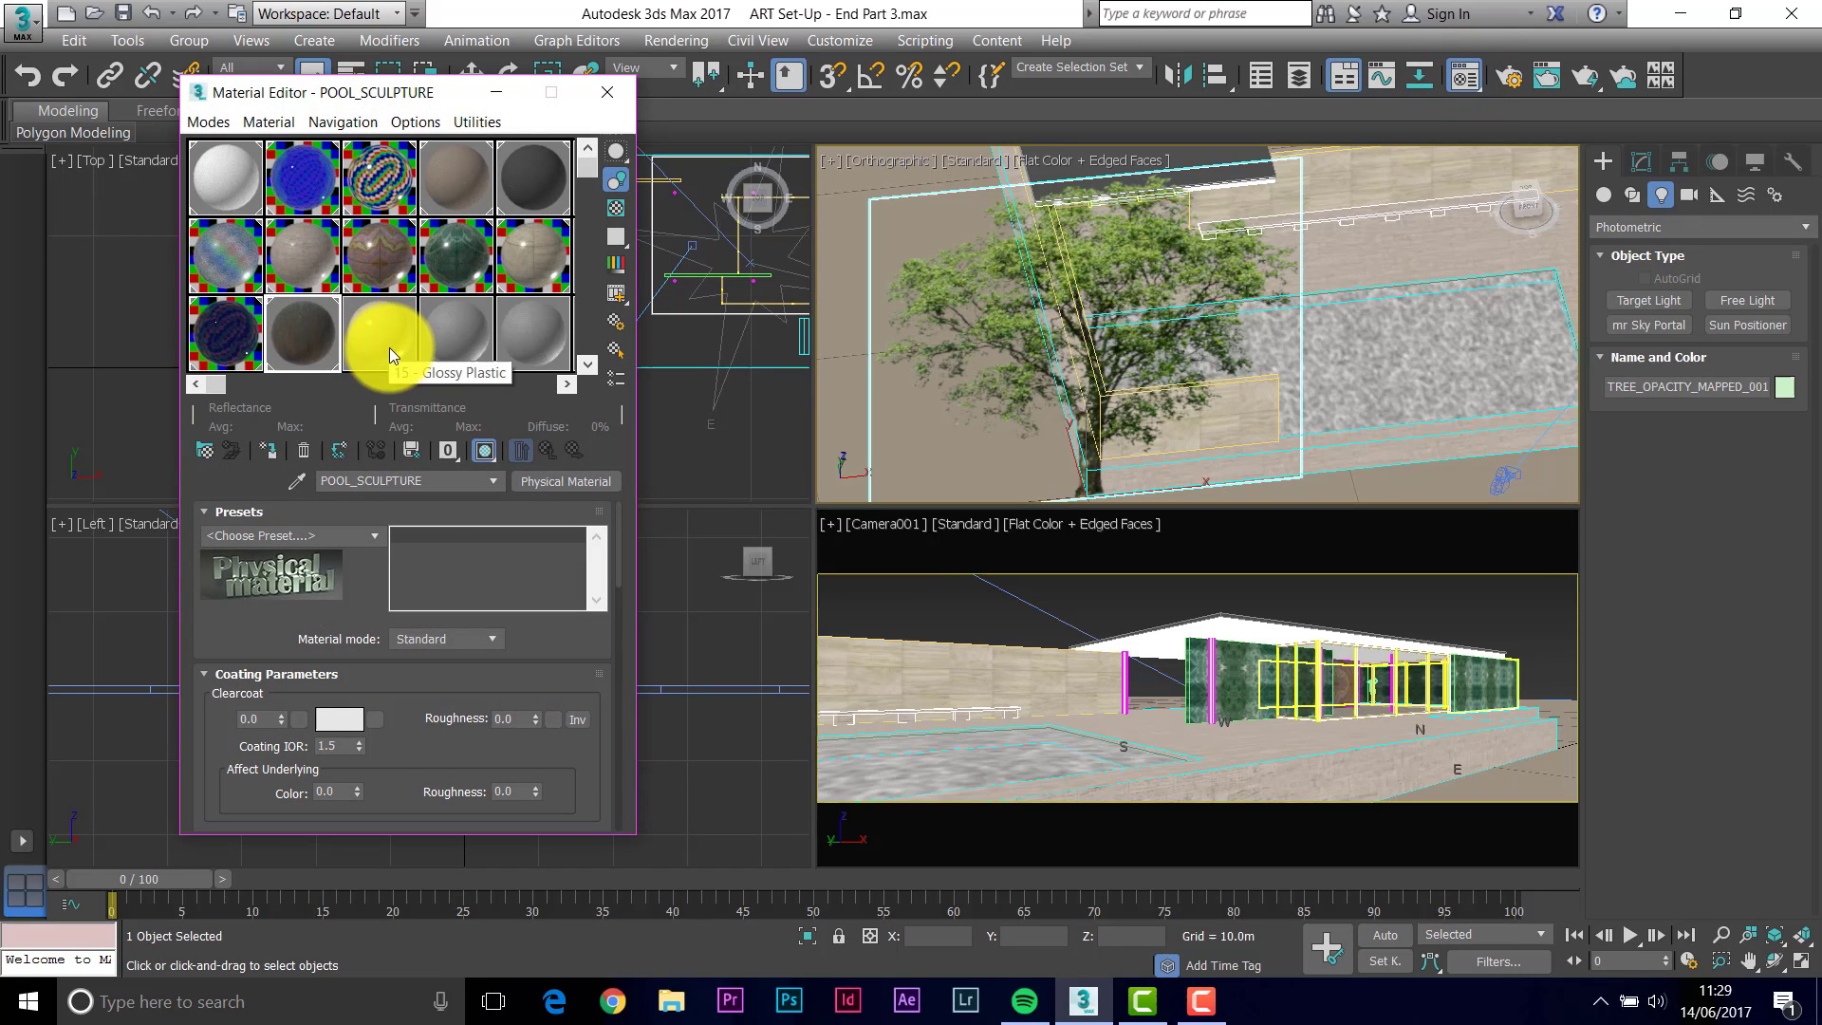
pyautogui.click(388, 342)
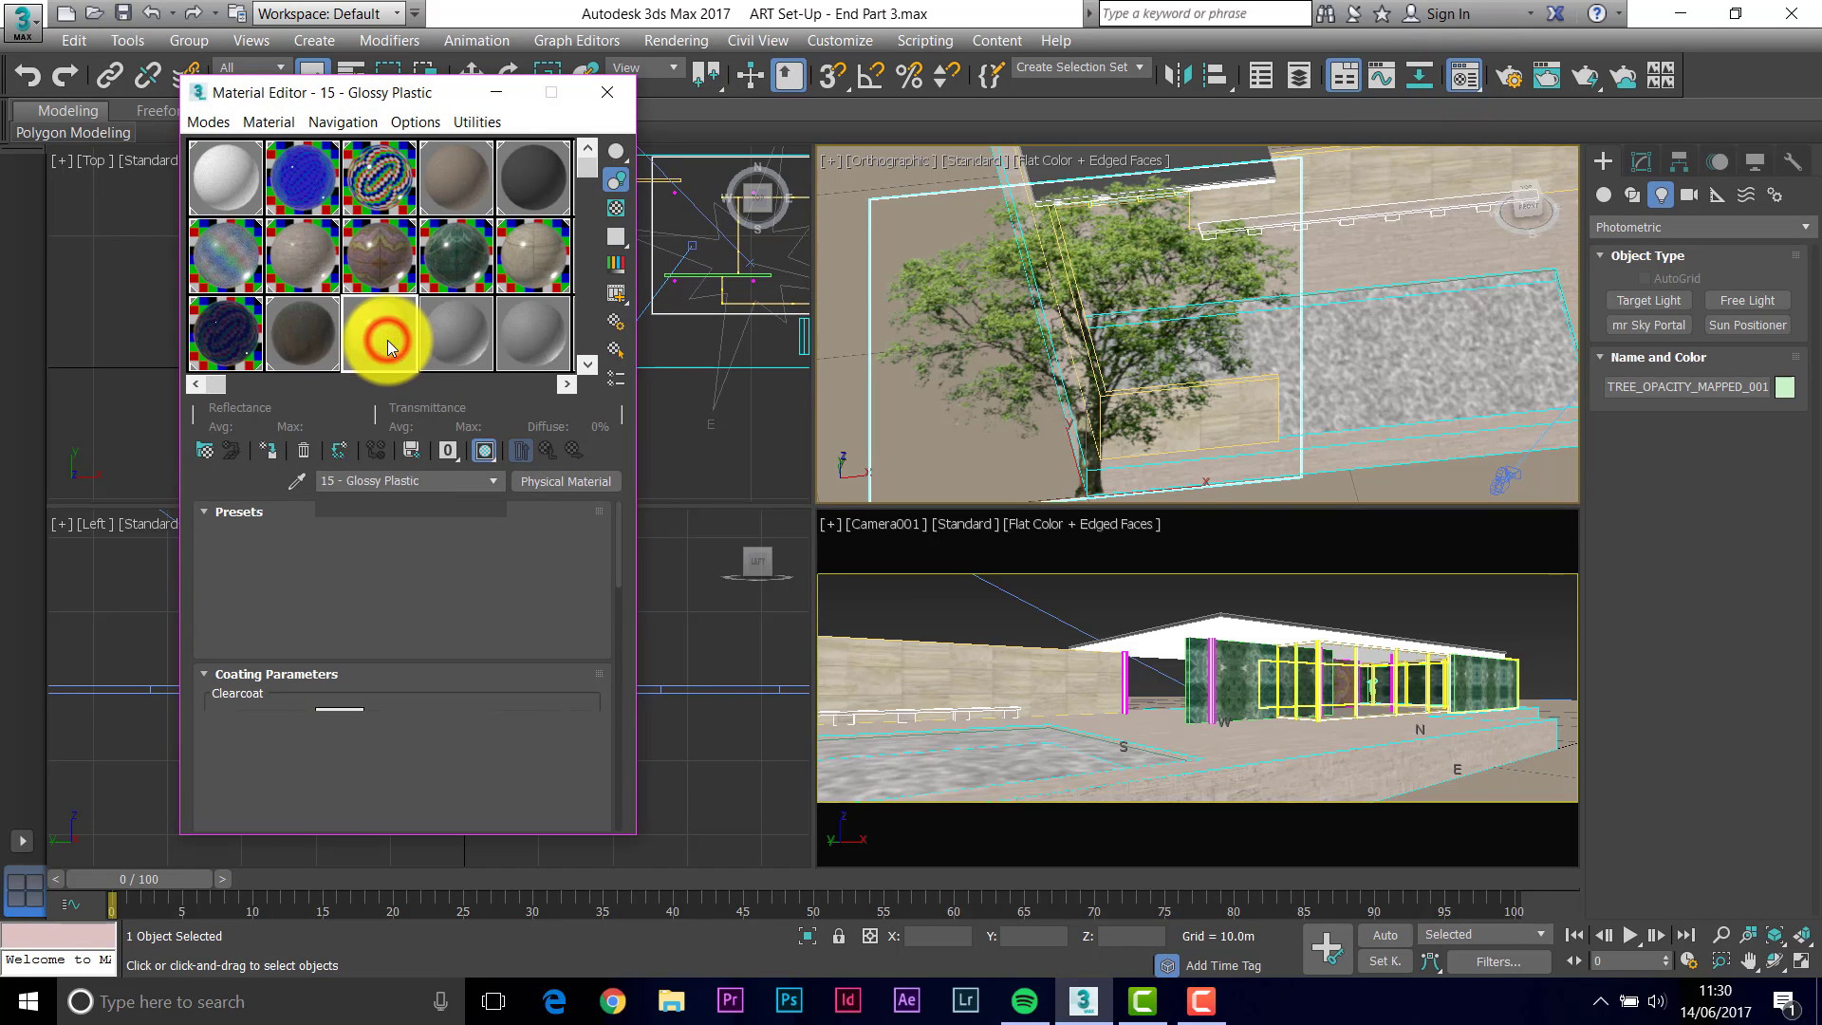
pyautogui.click(202, 449)
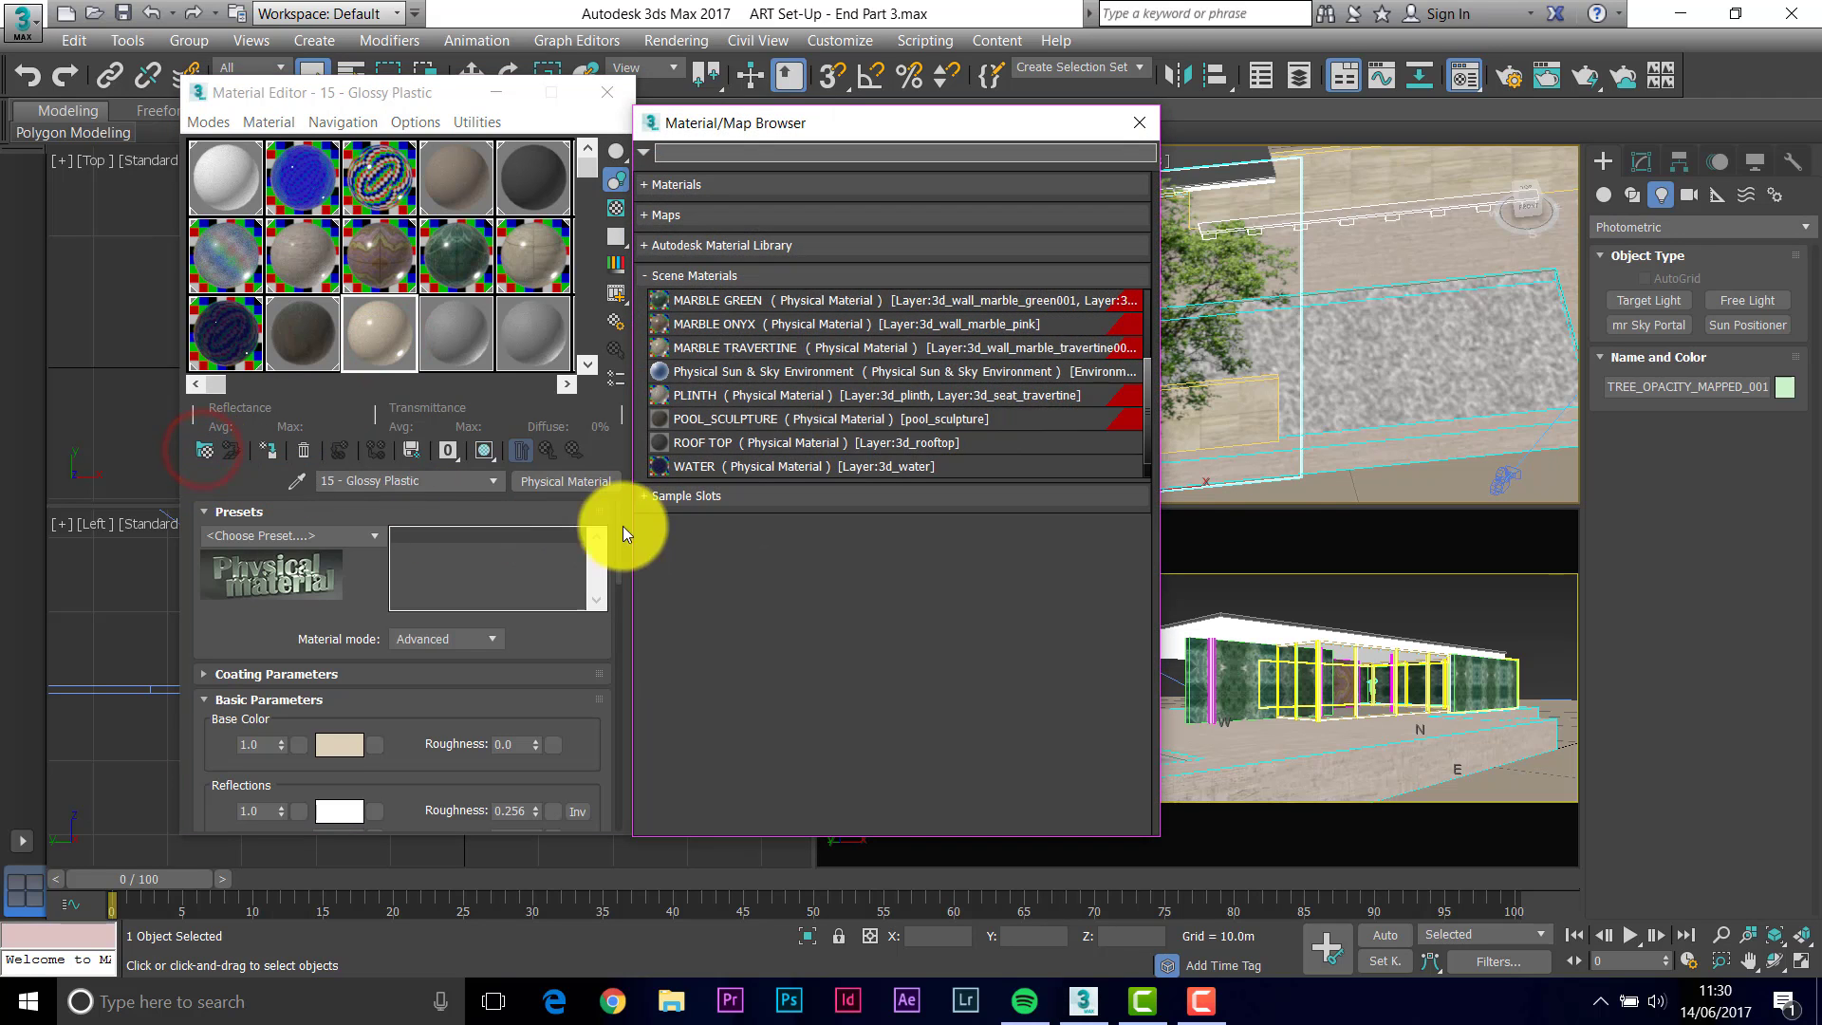
pyautogui.moveTo(1143, 401); pyautogui.dragTo(1129, 312)
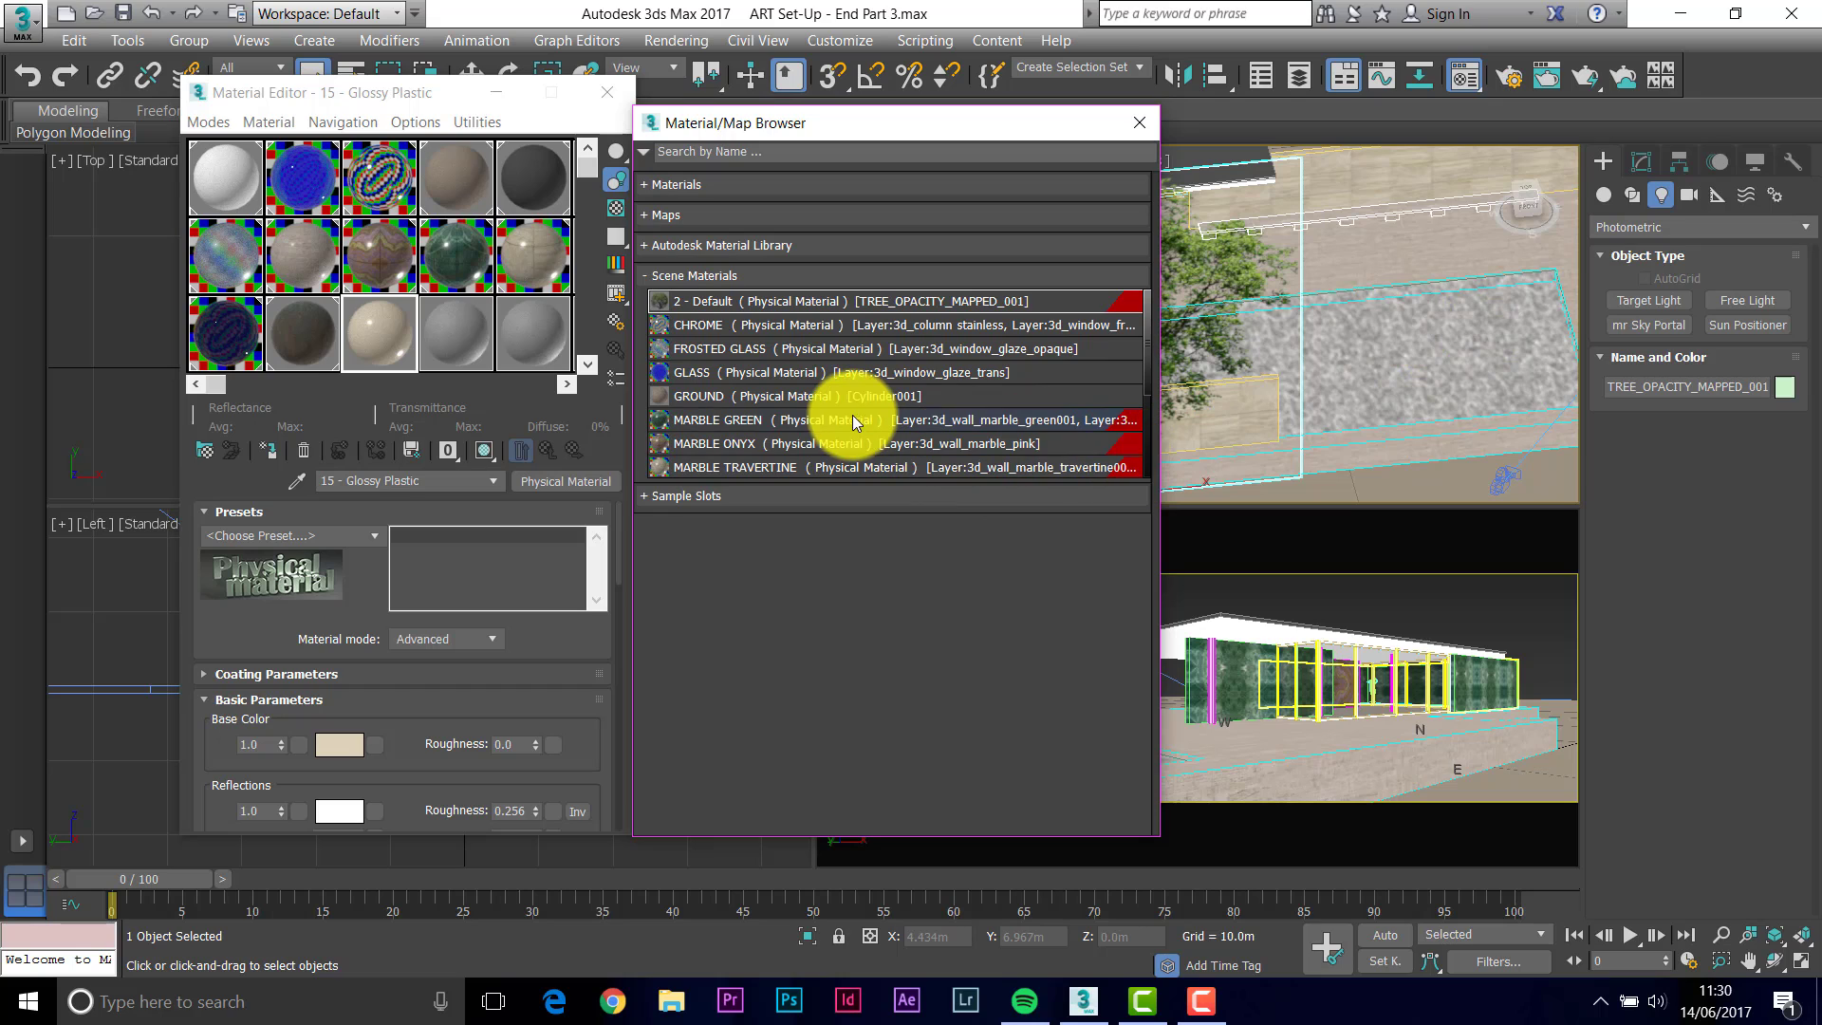
pyautogui.doubleClick(708, 300)
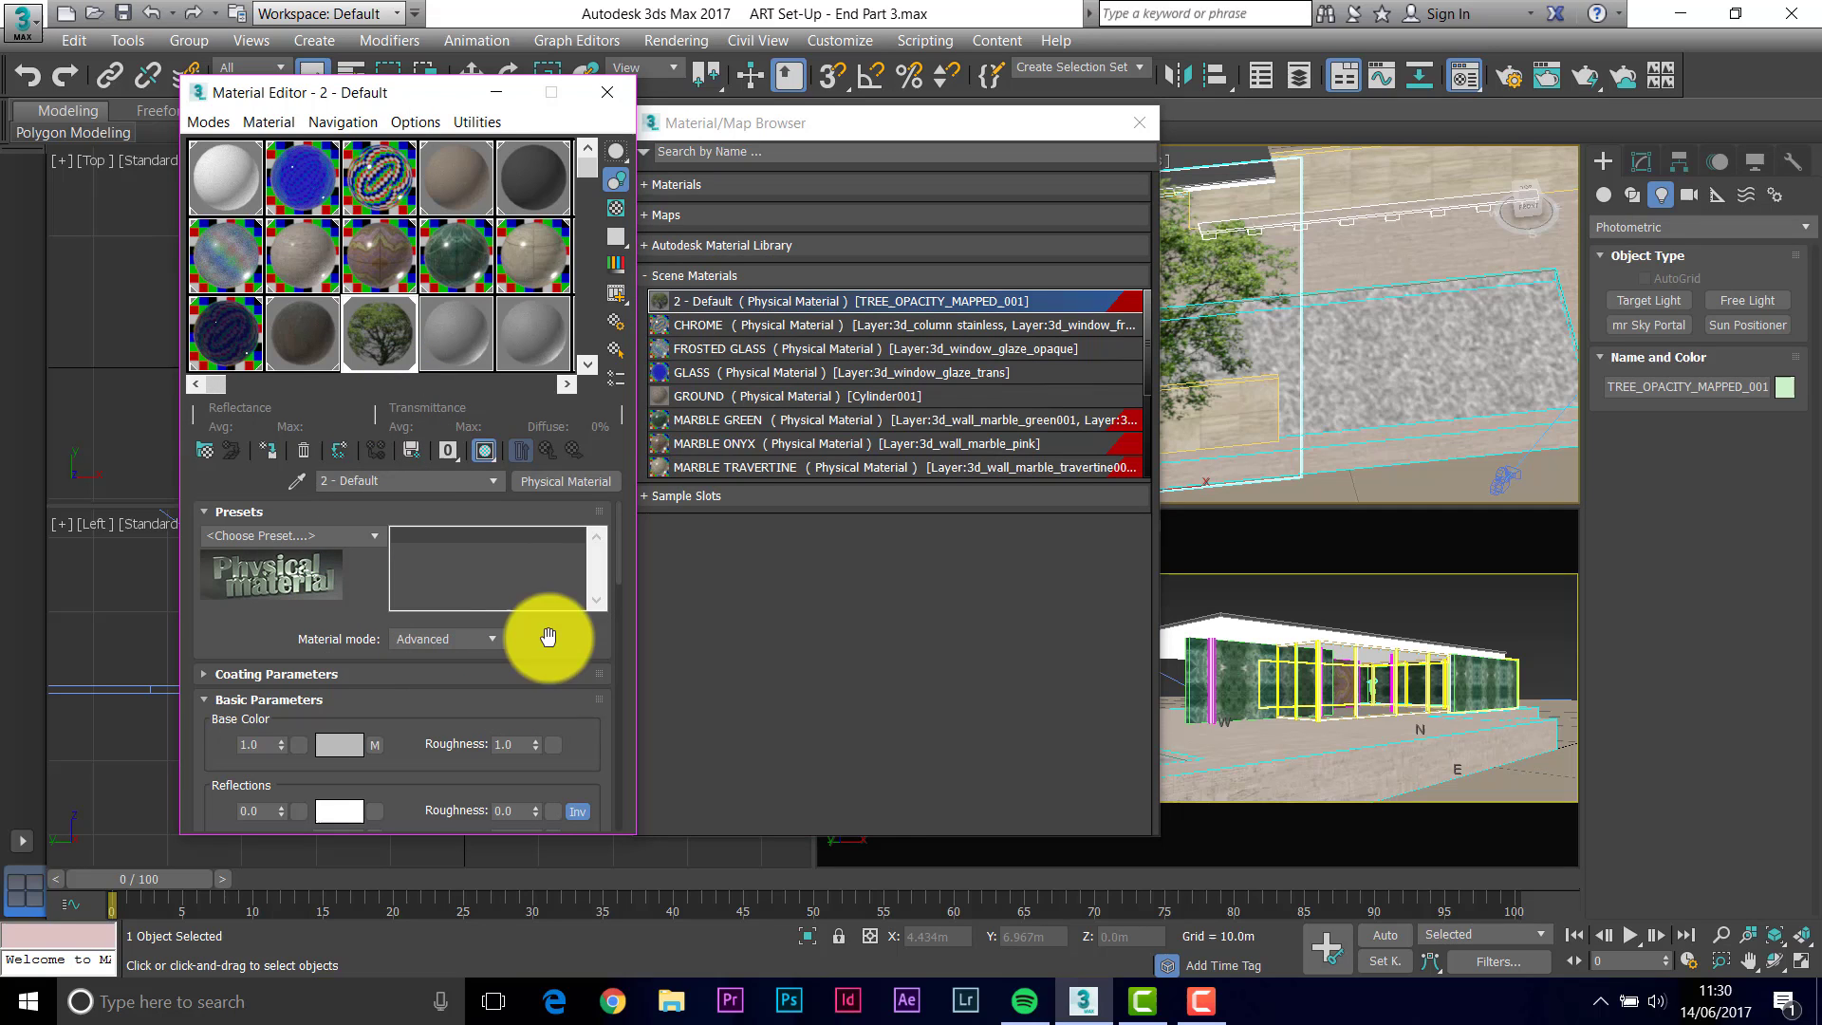
# Inspect the tree material as an enlarged cube preview, then close the preview and browser.
pyautogui.moveTo(626, 156); pyautogui.dragTo(615, 211)
pyautogui.doubleClick(379, 344)
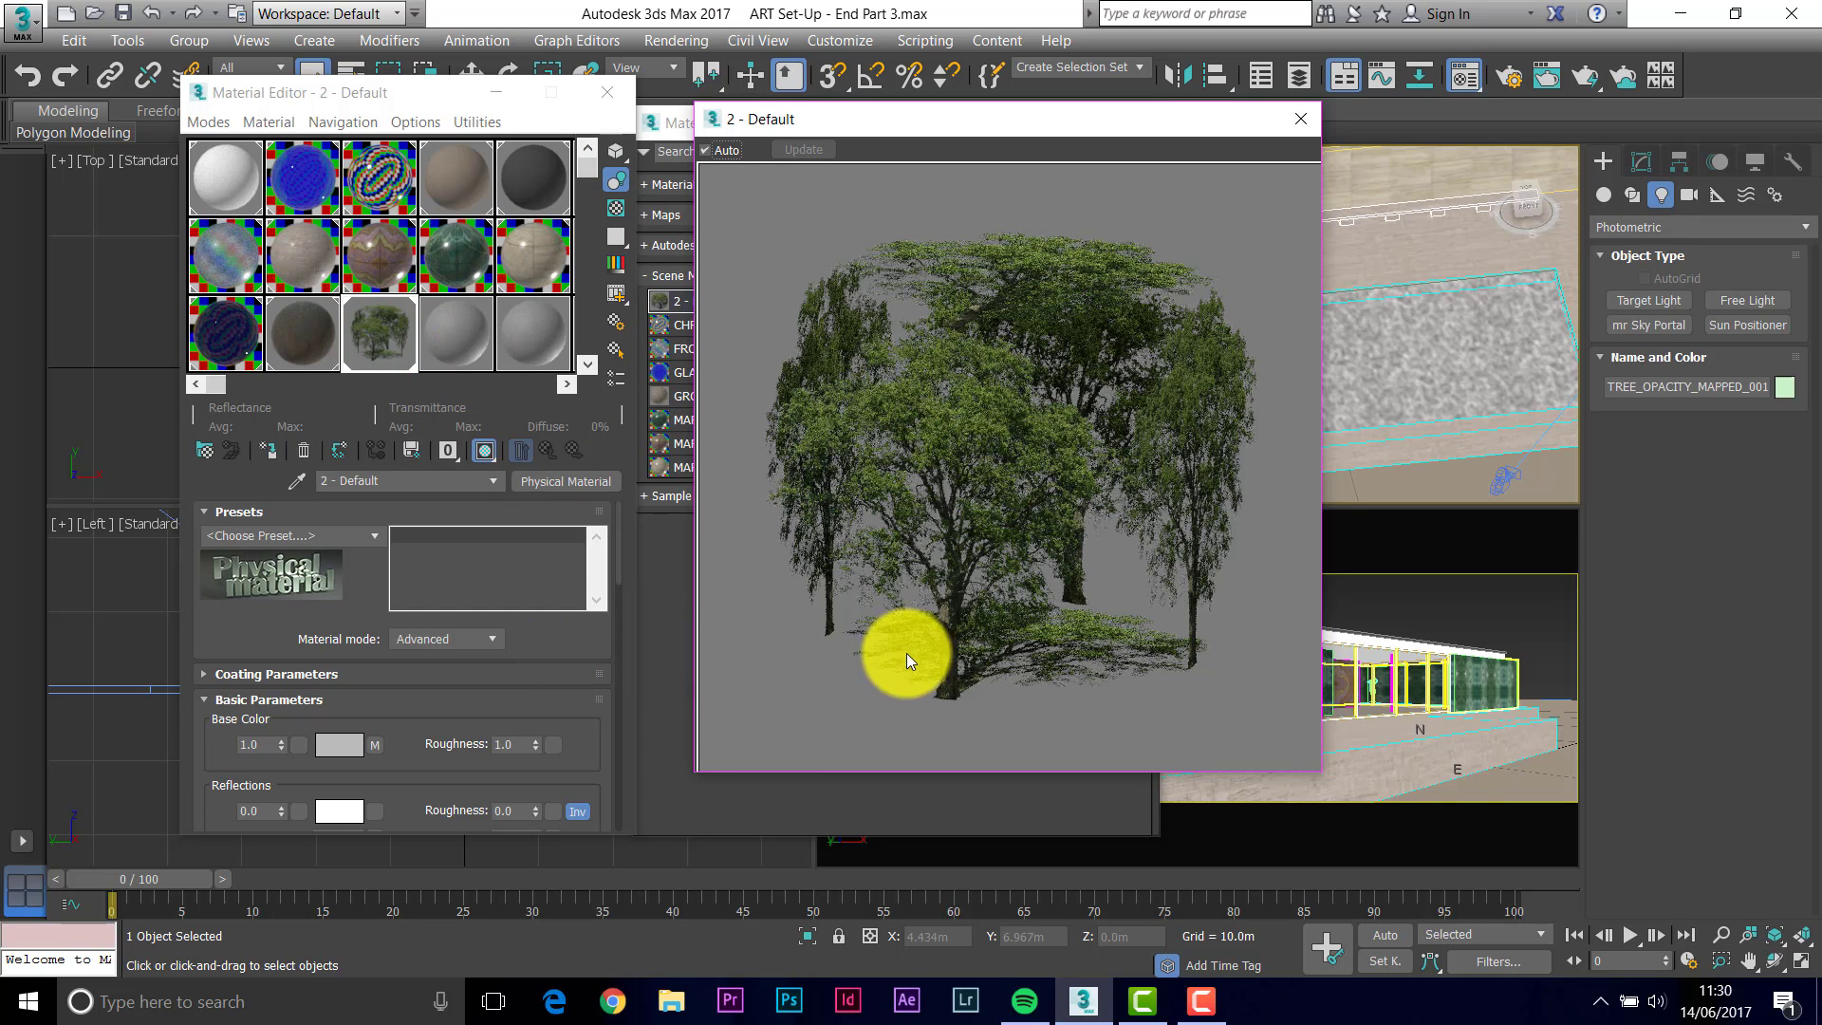
pyautogui.moveTo(560, 713); pyautogui.dragTo(574, 377)
pyautogui.moveTo(566, 720); pyautogui.dragTo(597, 366)
pyautogui.click(223, 697)
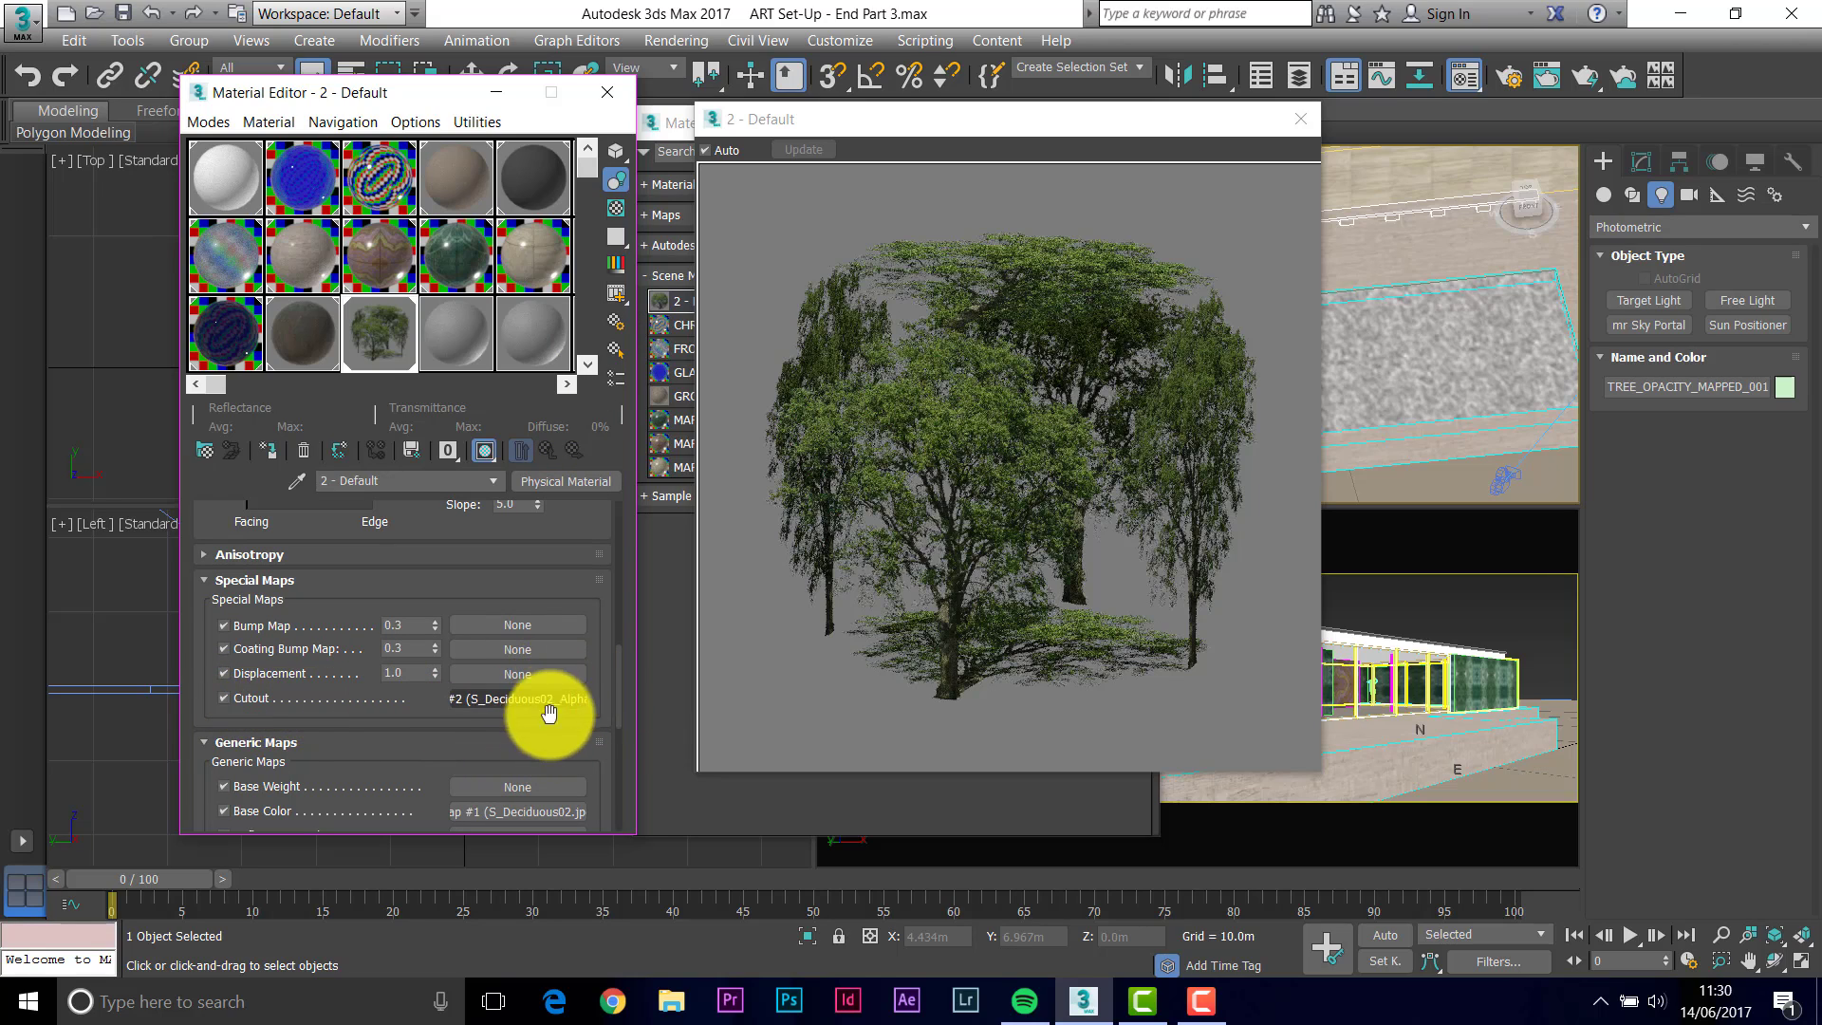
pyautogui.moveTo(367, 754); pyautogui.dragTo(372, 655)
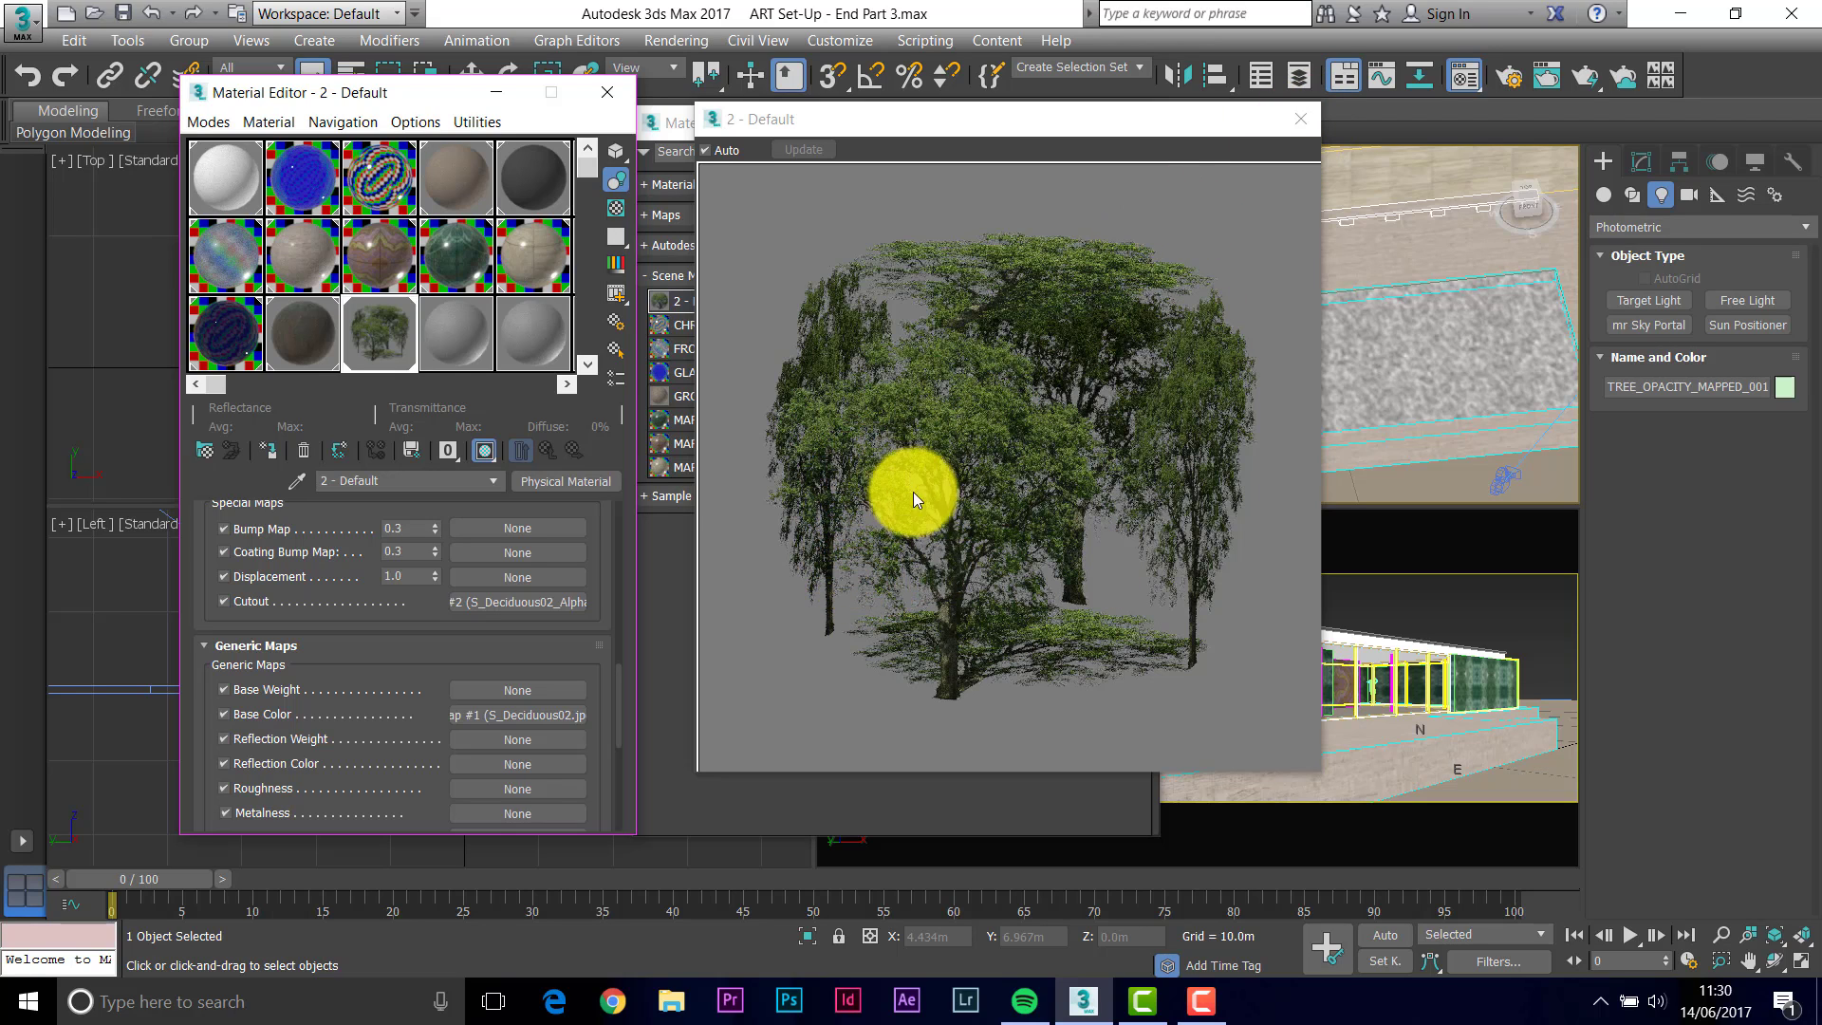
pyautogui.click(1301, 123)
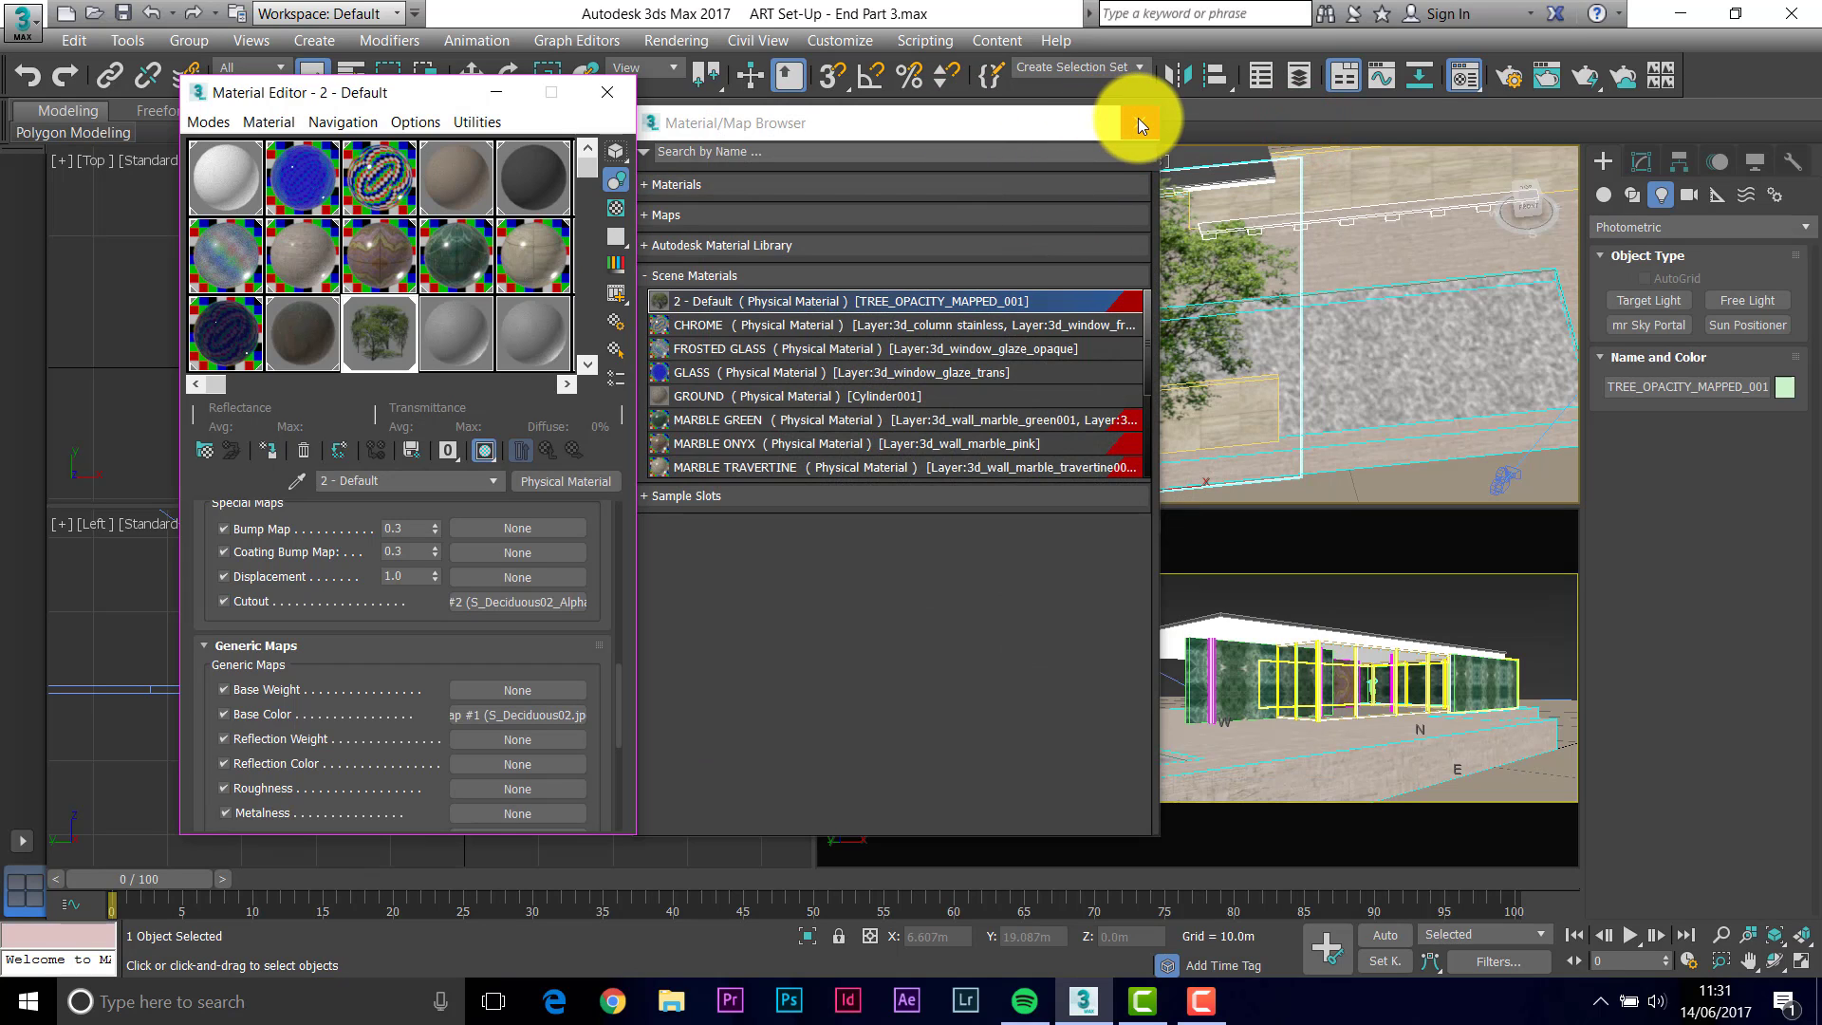
pyautogui.click(1137, 121)
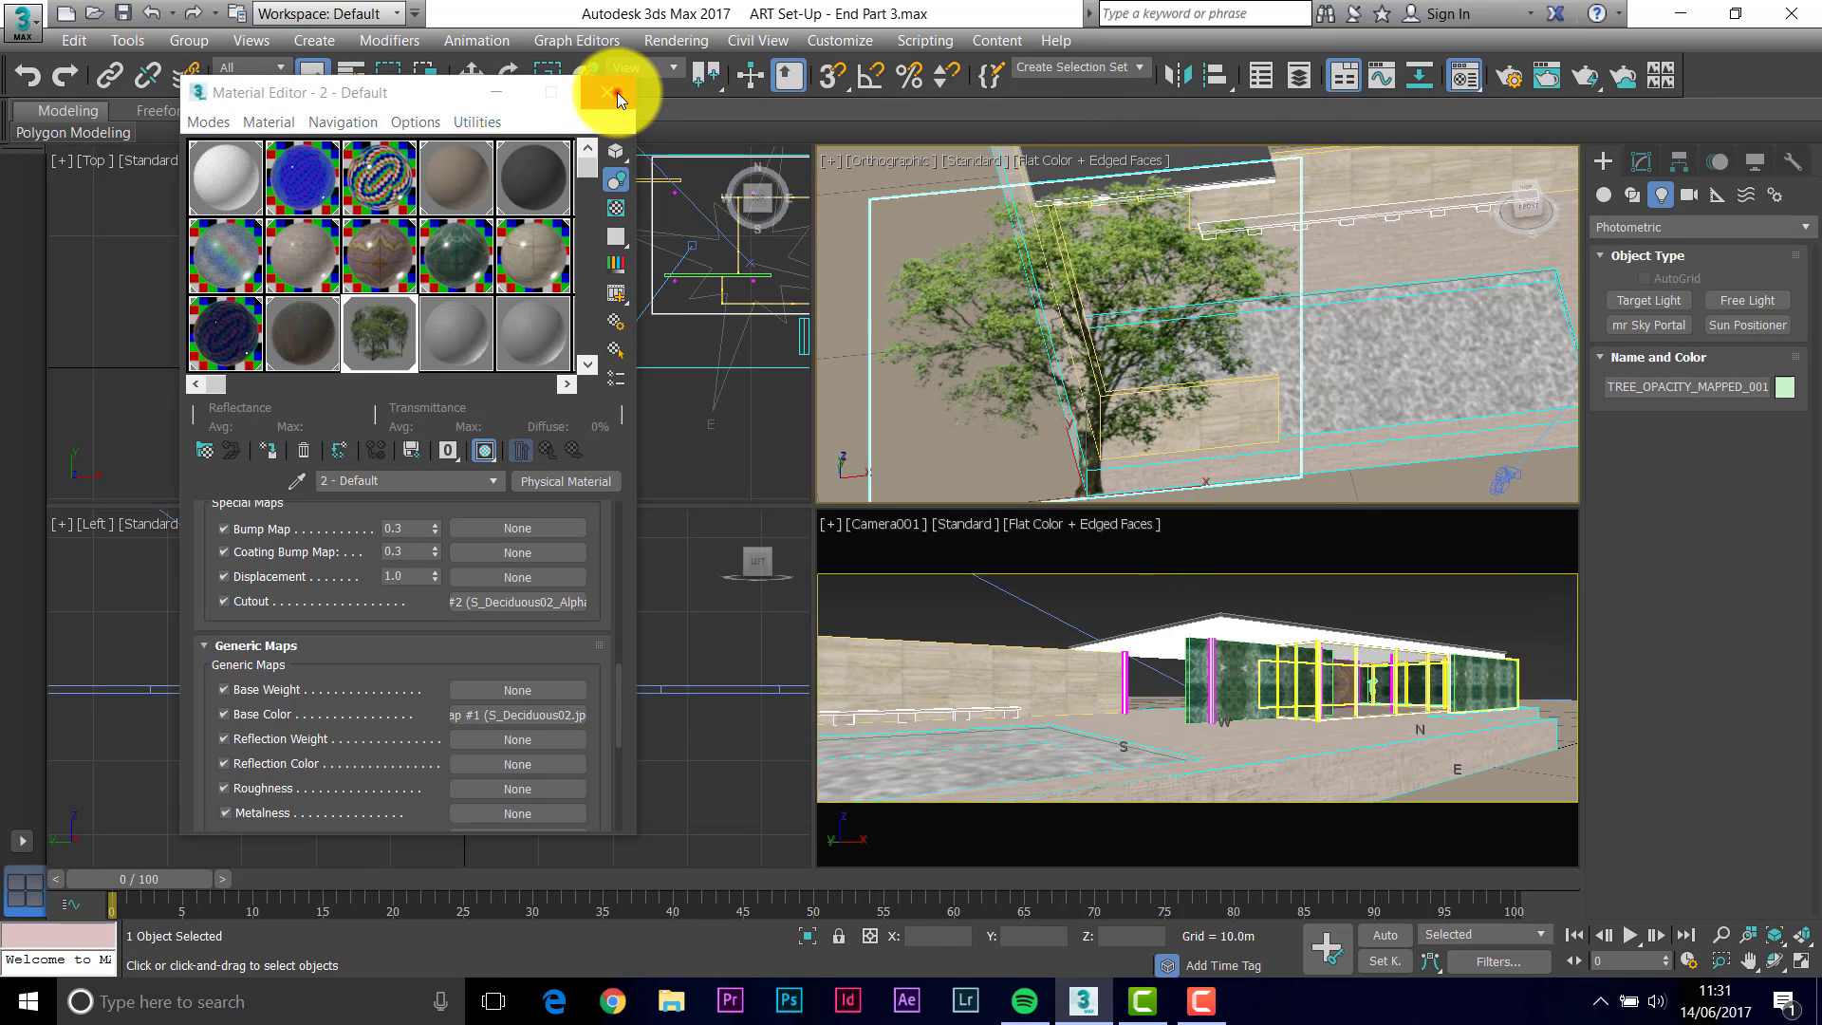
# Close the material editor and move the tree up and right in the Top view.
pyautogui.click(617, 93)
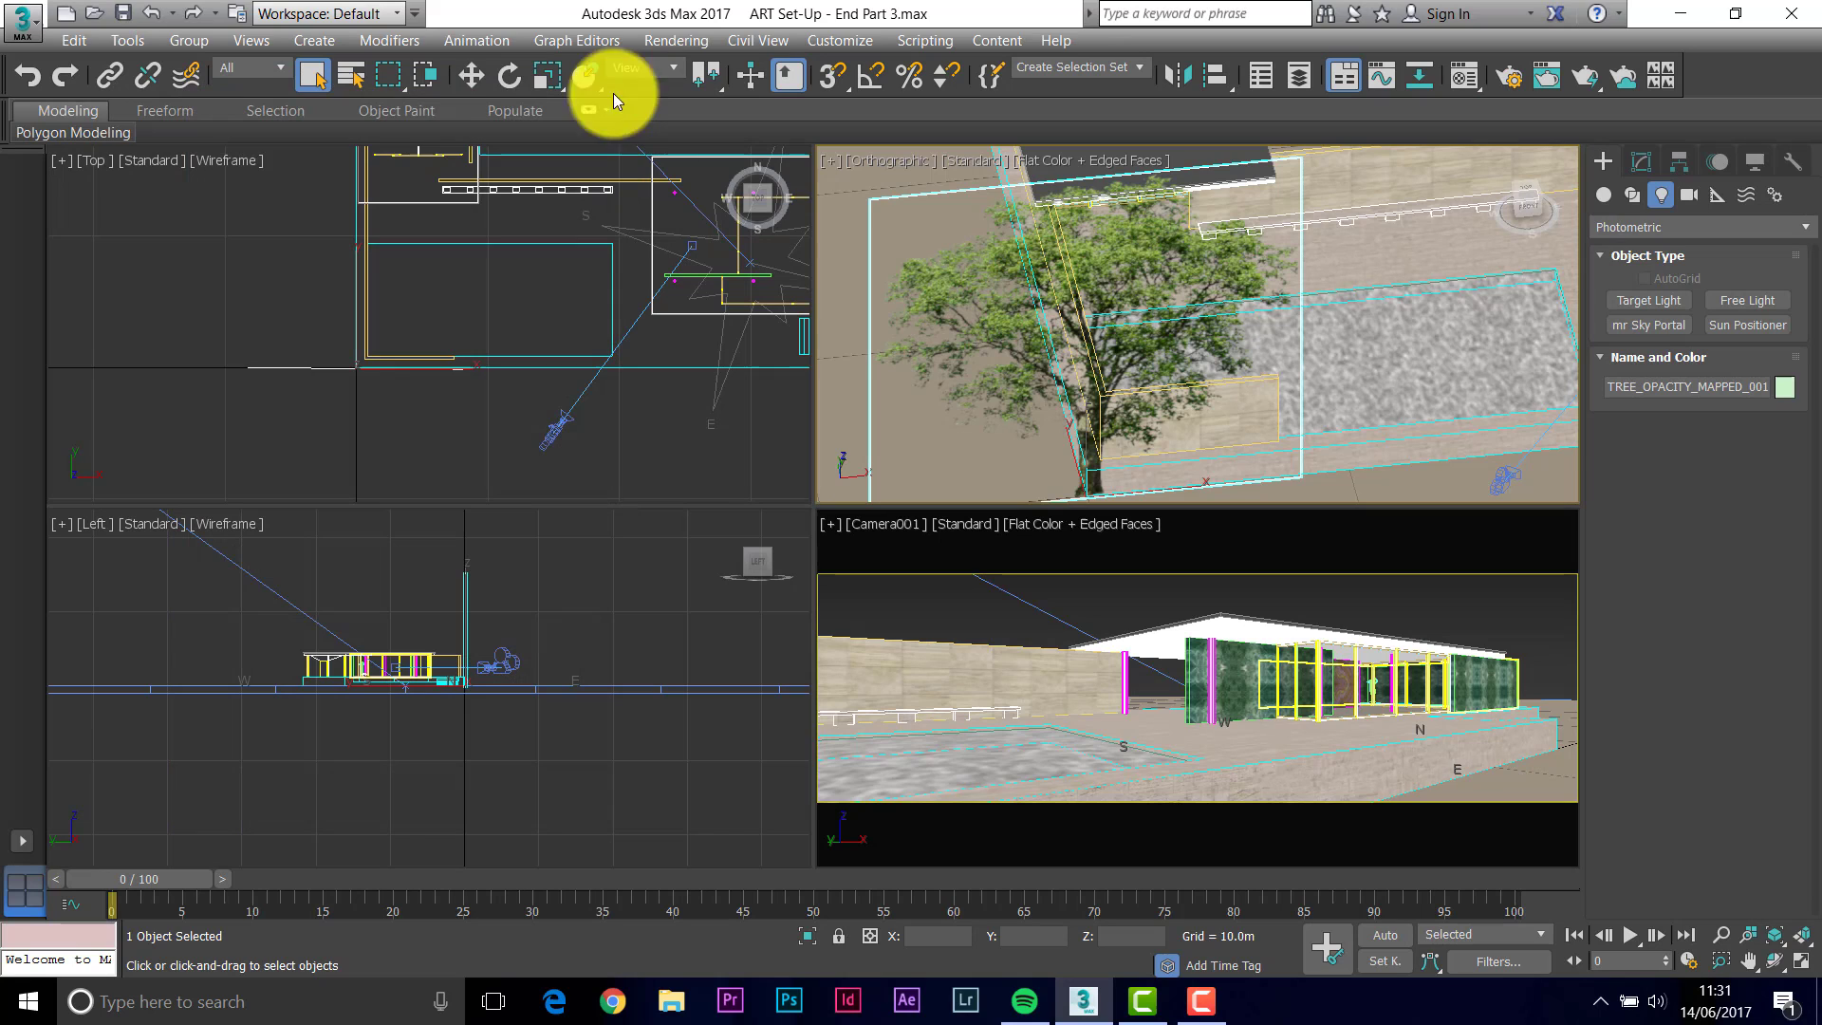
pyautogui.click(472, 75)
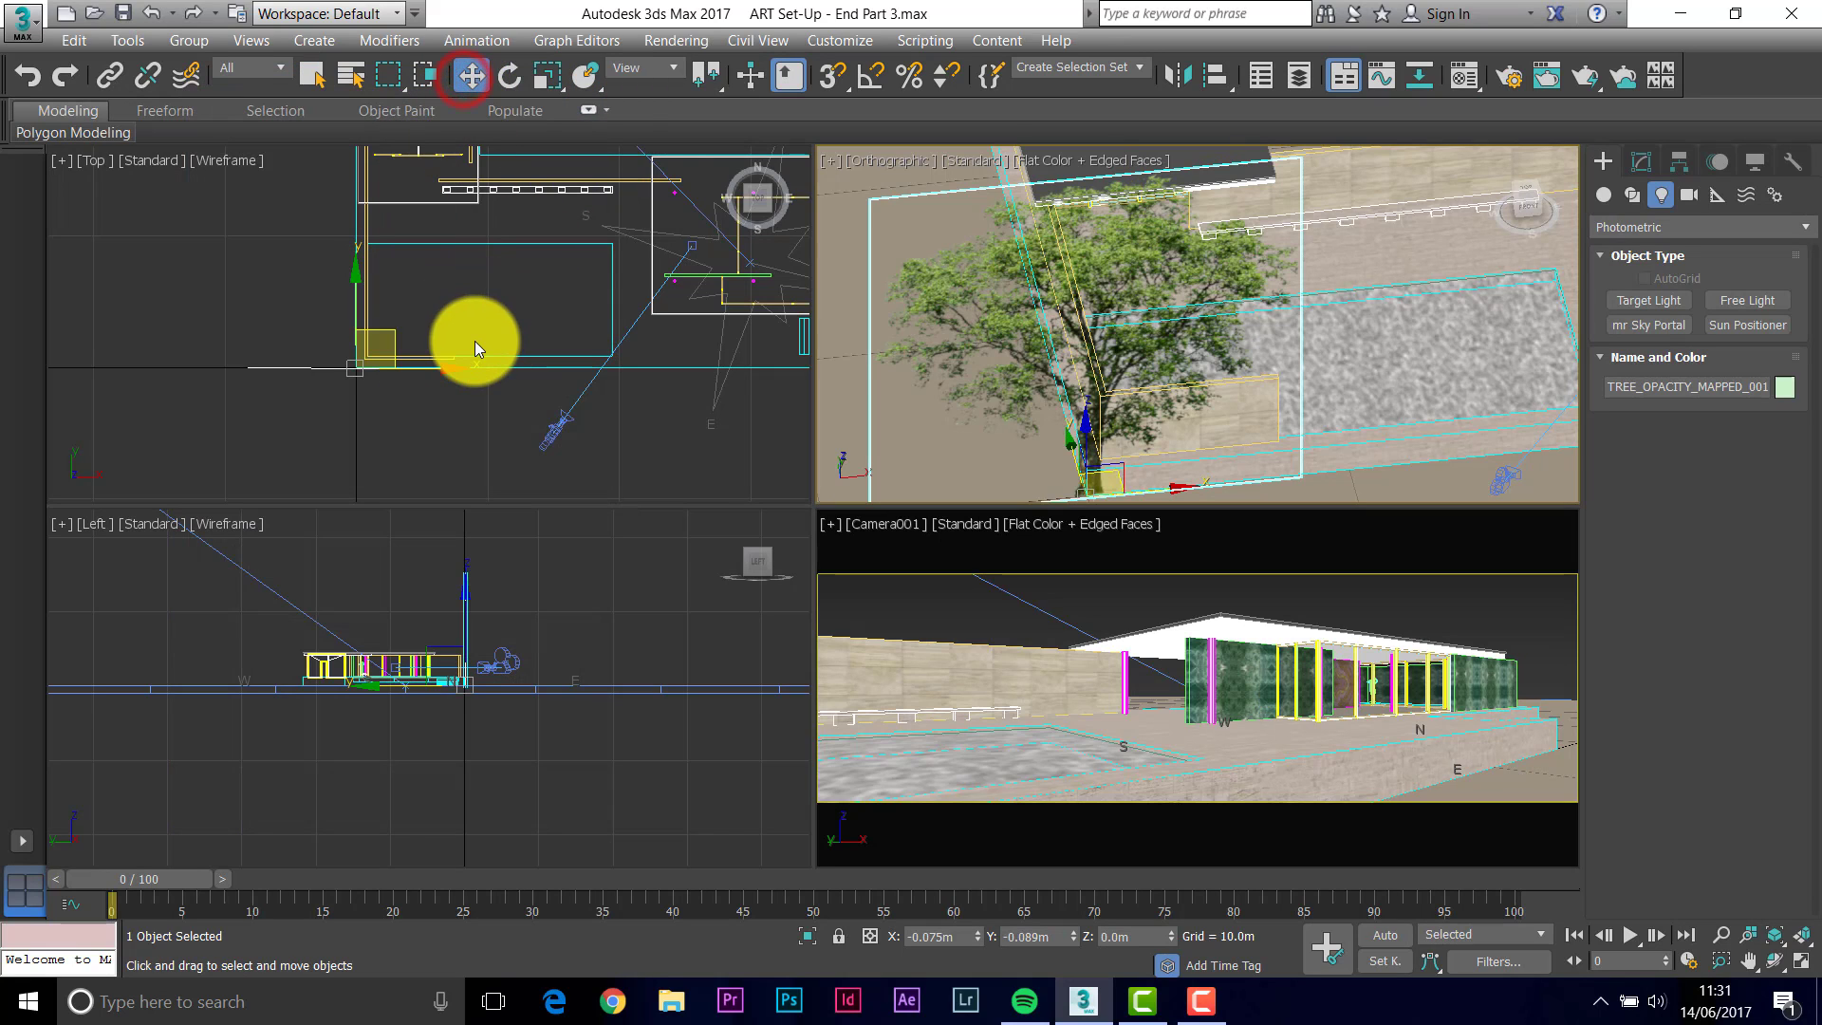
pyautogui.moveTo(475, 347); pyautogui.dragTo(413, 404, button='middle')
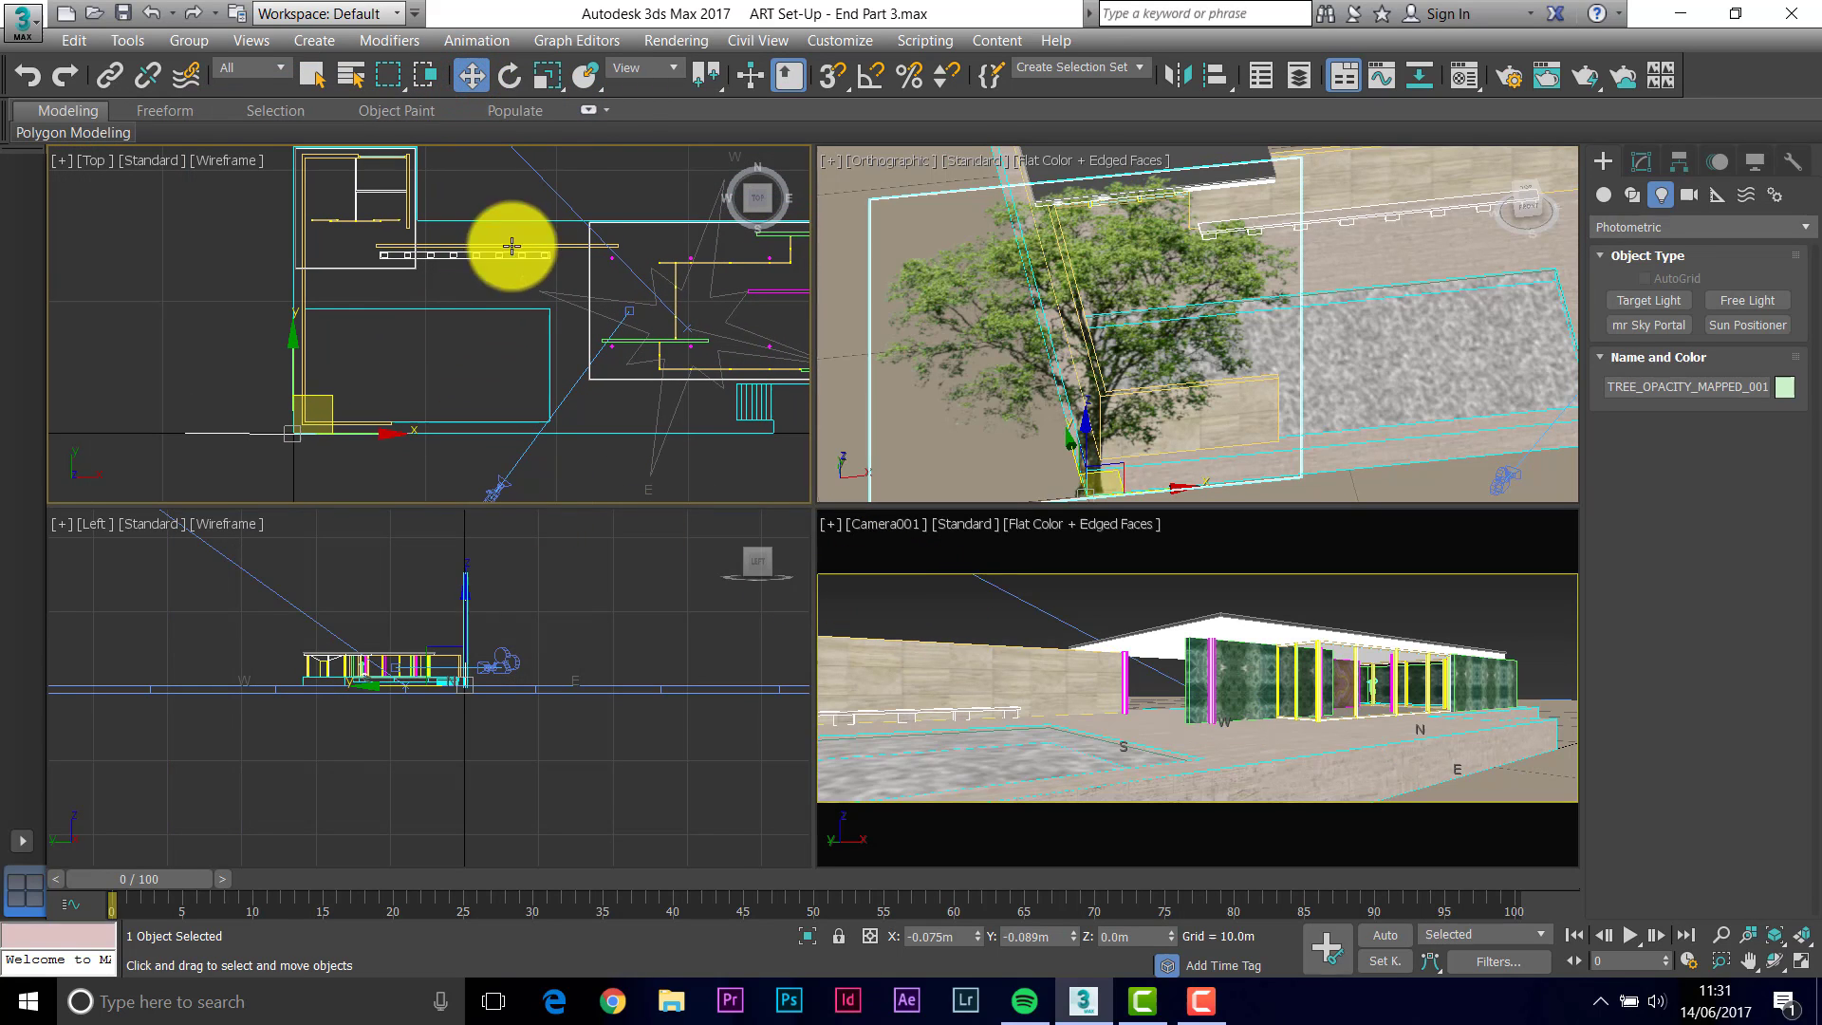
pyautogui.click(492, 475)
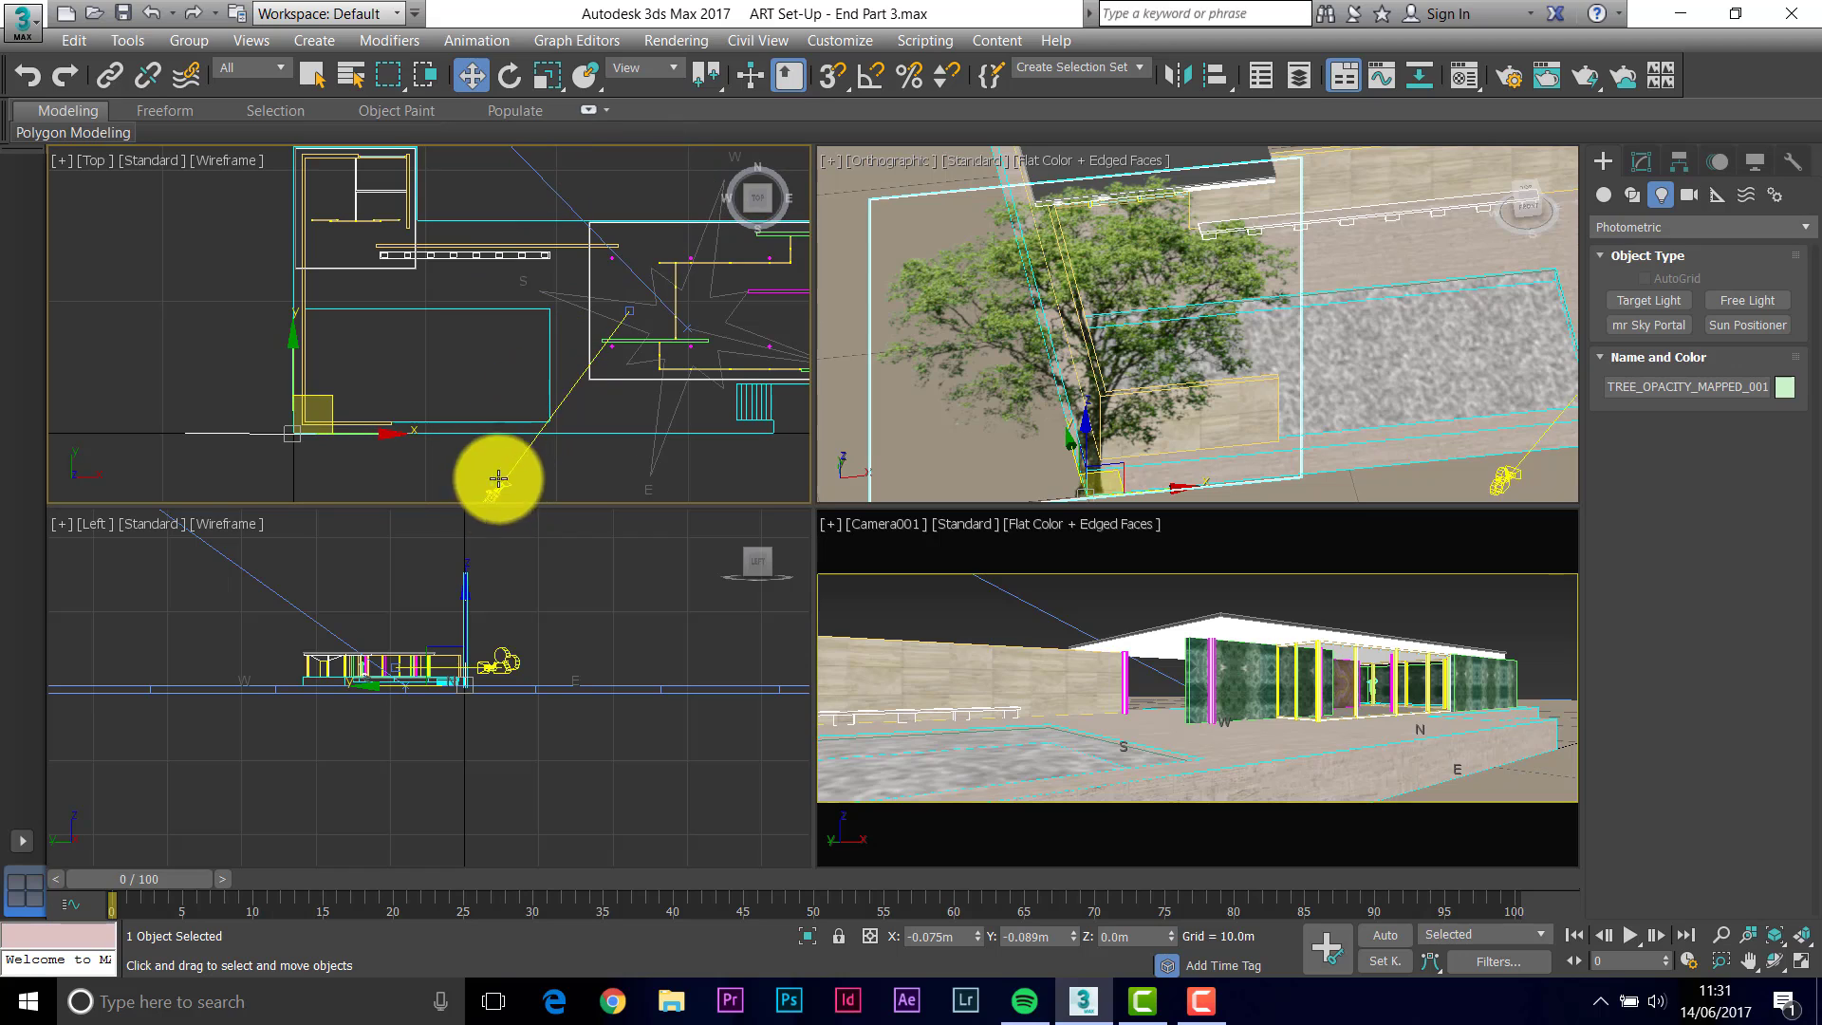
pyautogui.click(560, 417)
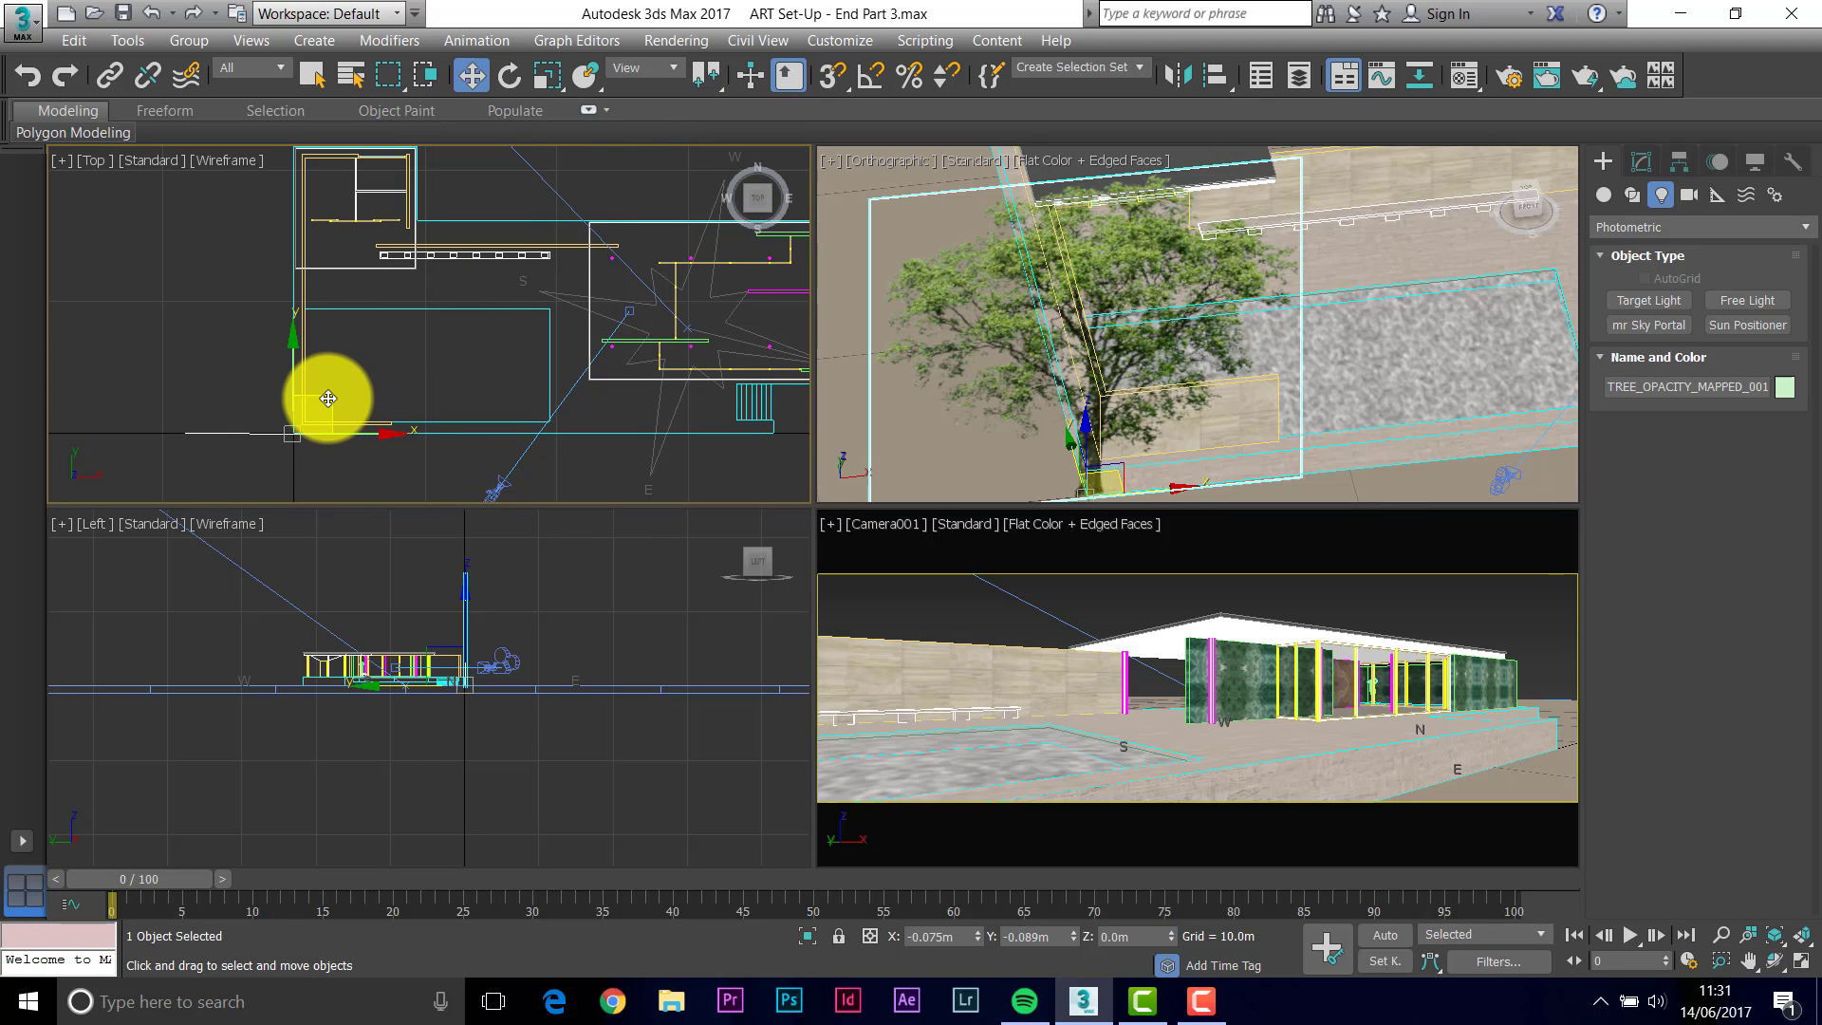
pyautogui.moveTo(327, 398); pyautogui.dragTo(621, 152)
pyautogui.scroll(6, 313, 693)
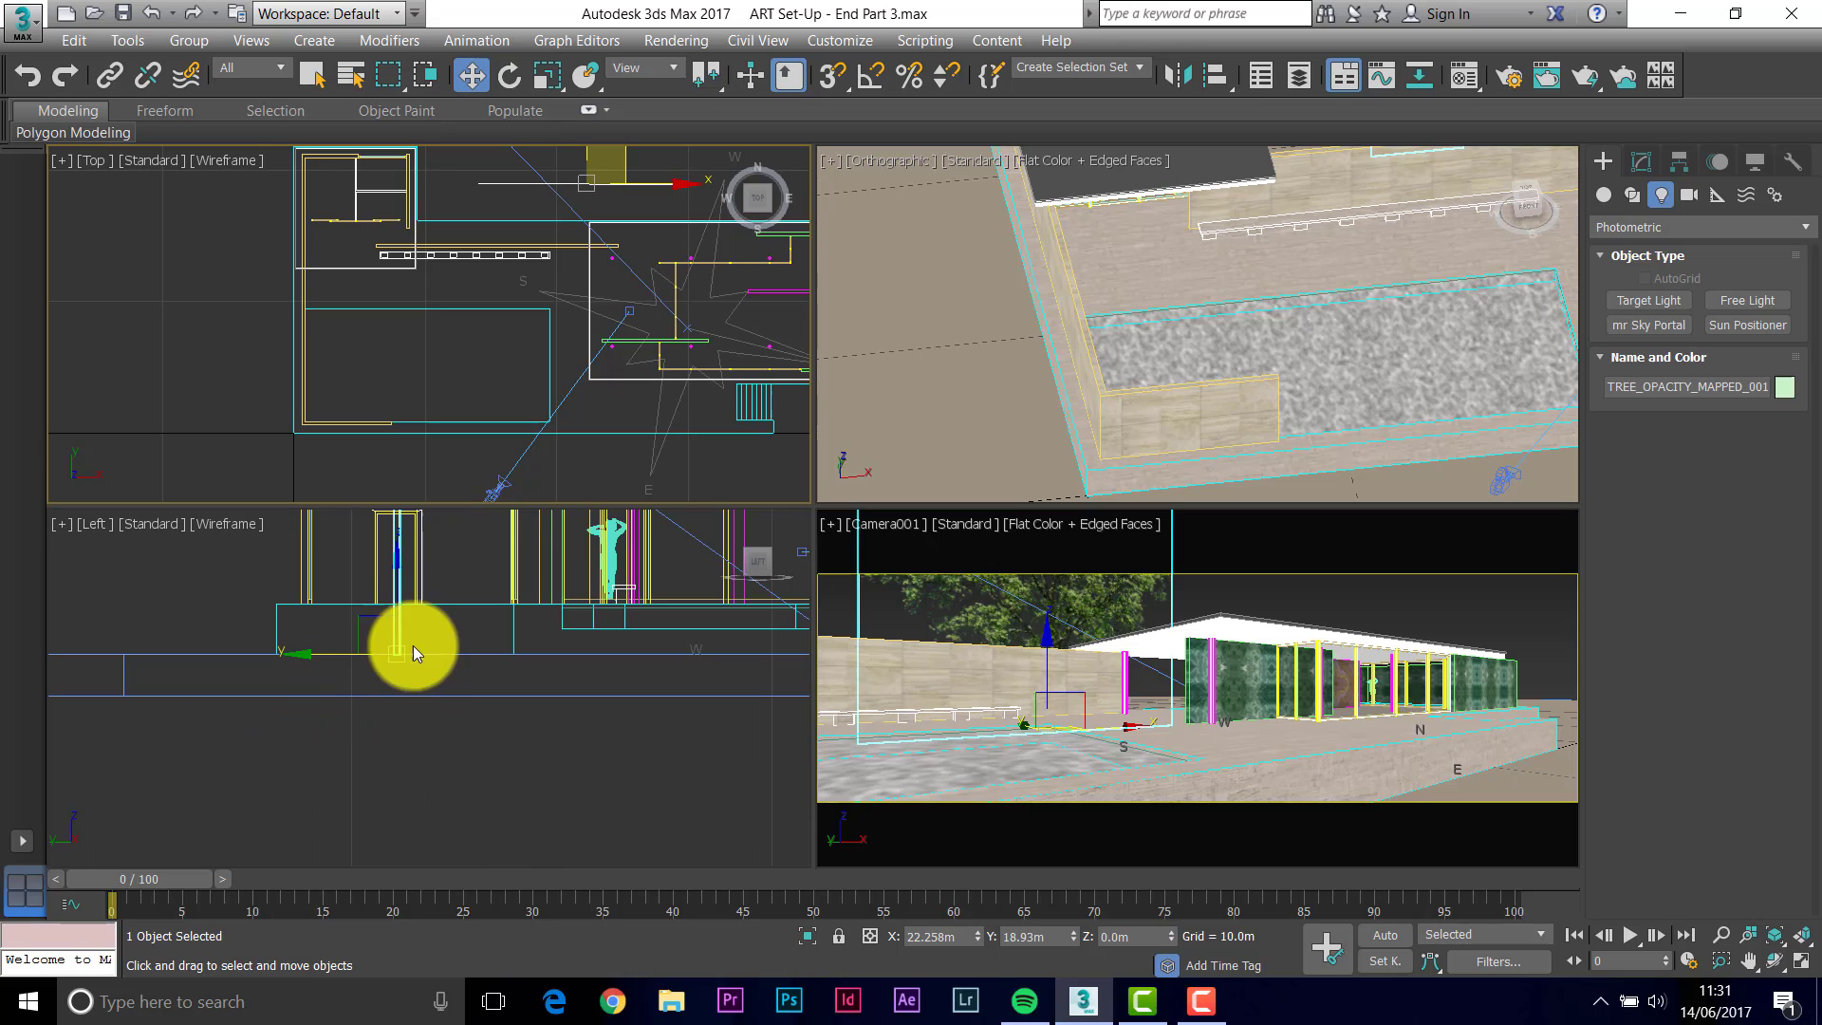
pyautogui.scroll(-6, 410, 636)
pyautogui.scroll(-3, 602, 358)
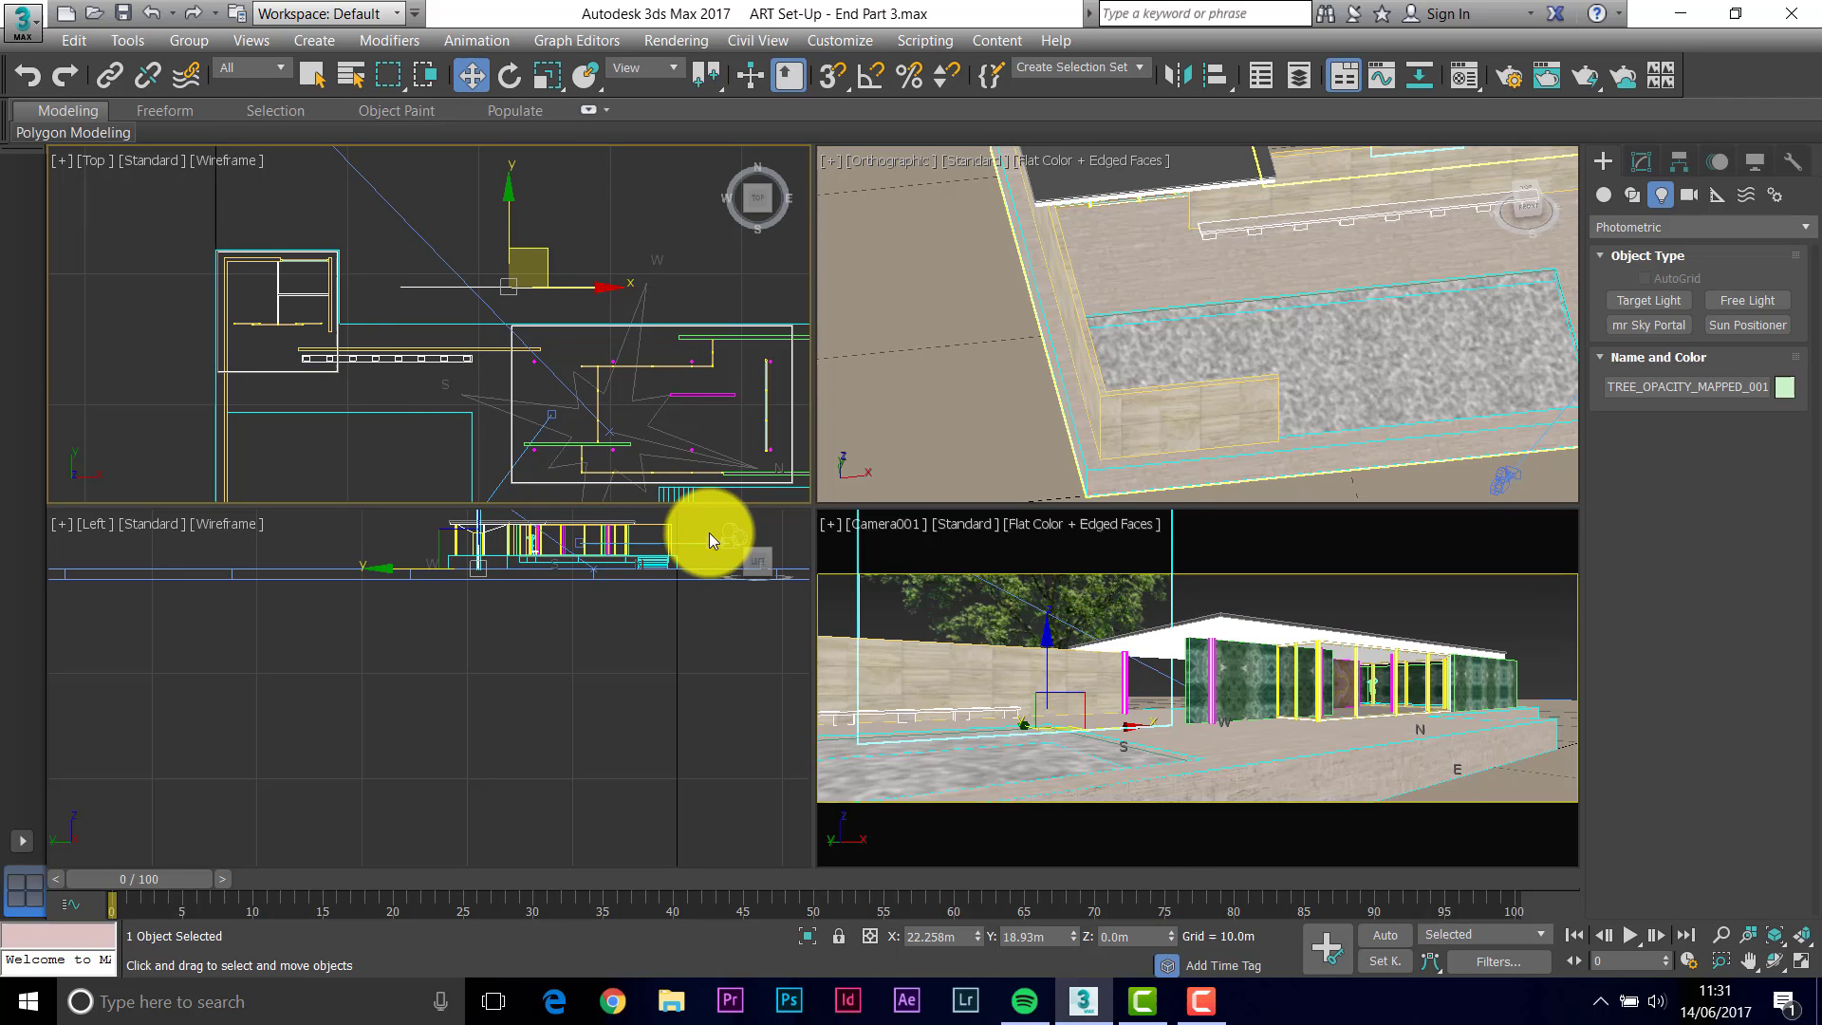
# Rotate the tree about -25.8° on Z and nudge it to X 22.397m, Y 20.369m.
pyautogui.click(510, 78)
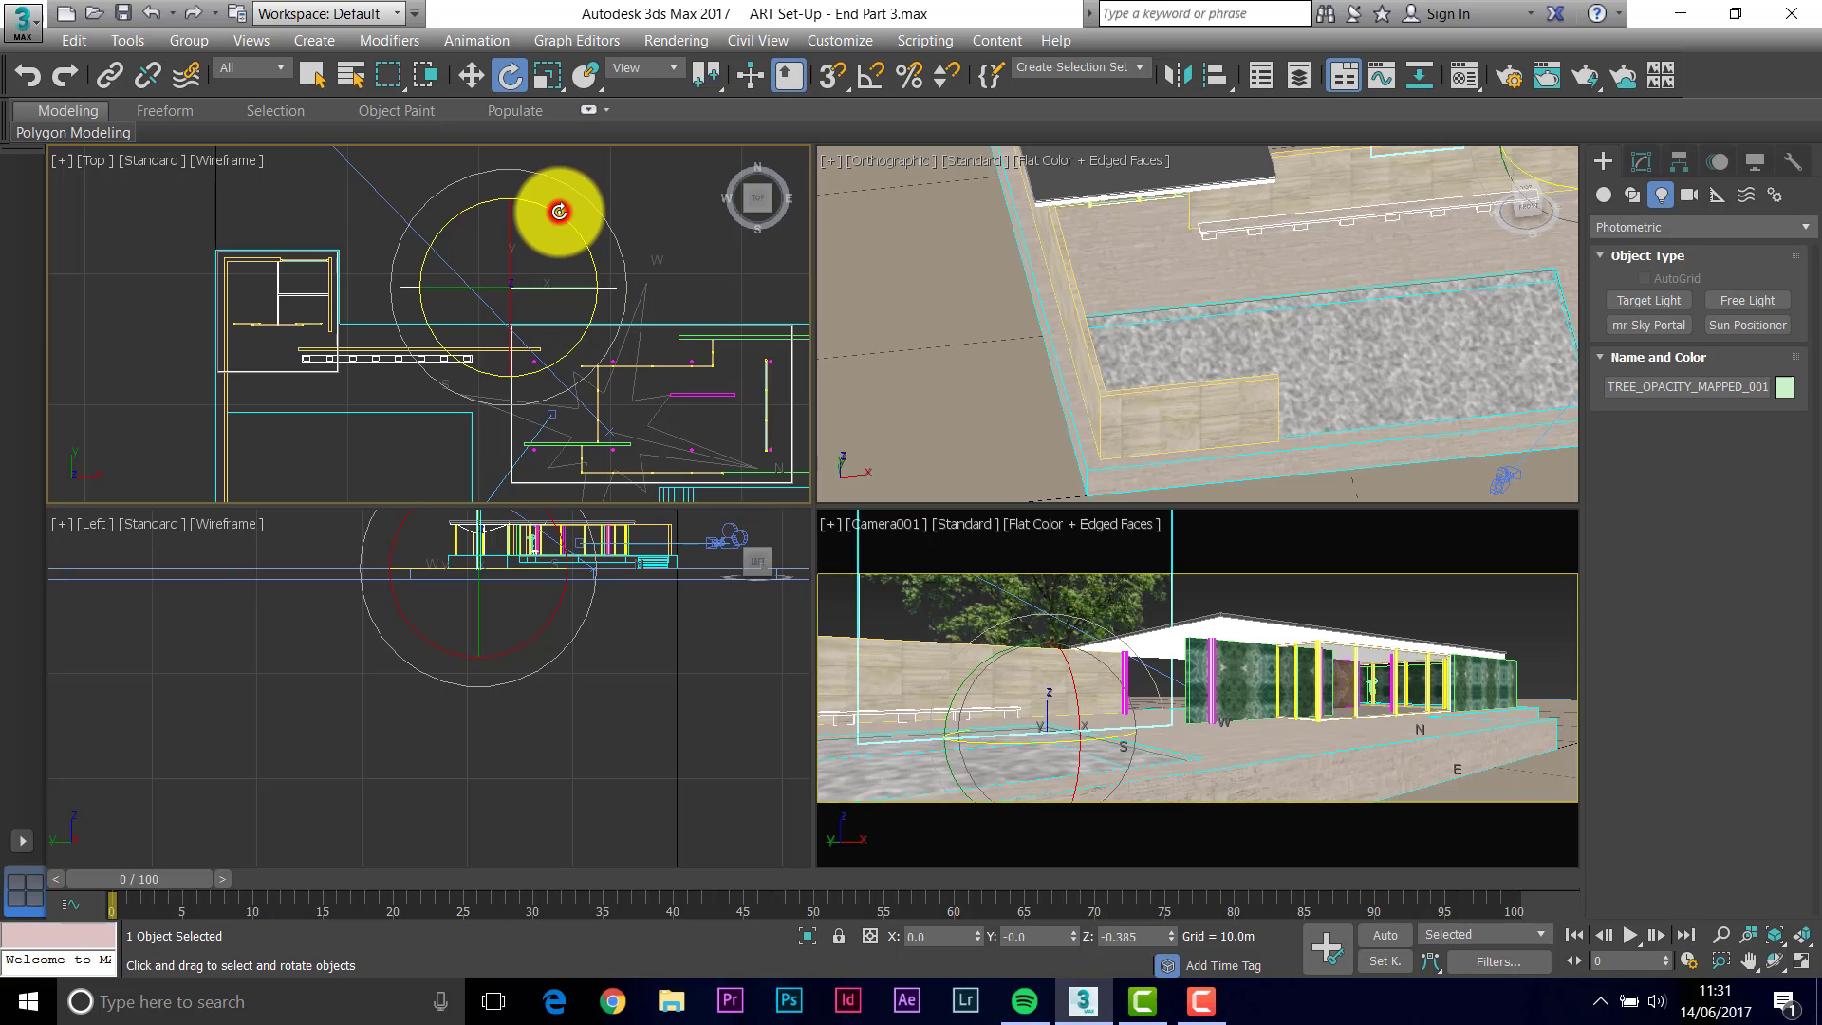
pyautogui.moveTo(559, 211); pyautogui.dragTo(619, 203)
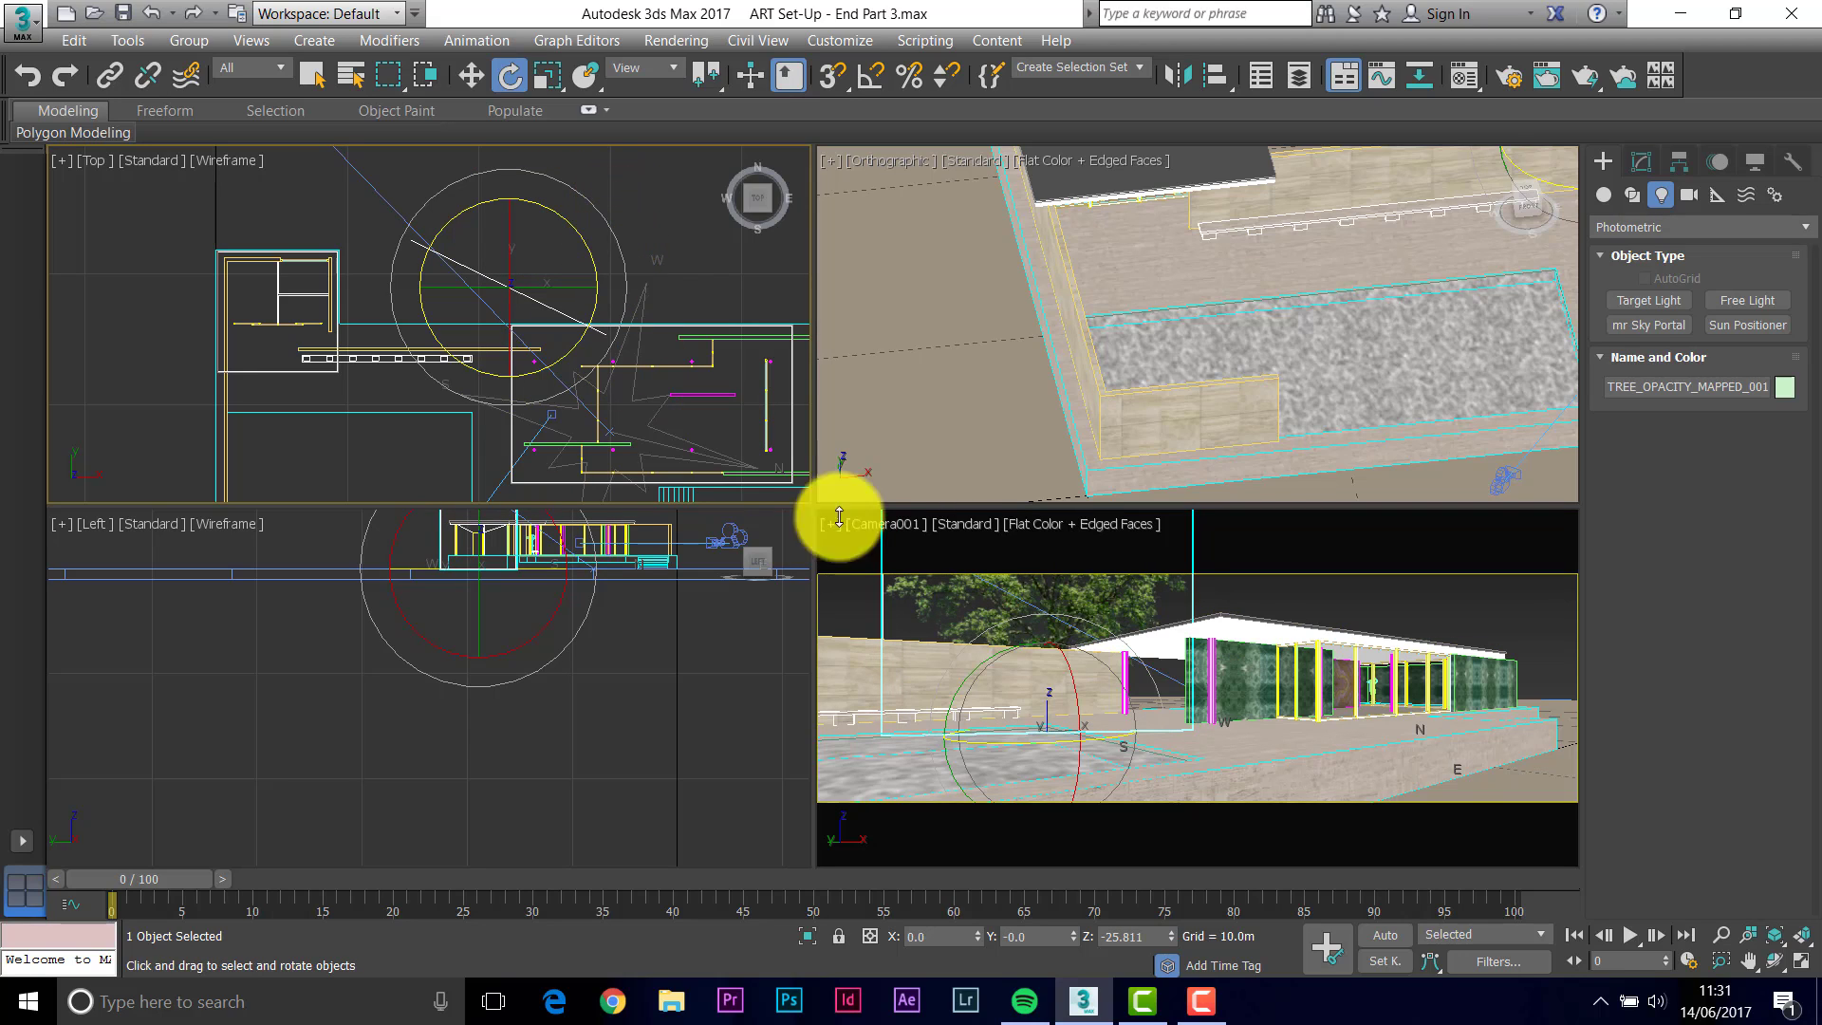
pyautogui.click(473, 77)
pyautogui.moveTo(532, 246); pyautogui.dragTo(521, 229)
pyautogui.scroll(-4, 560, 375)
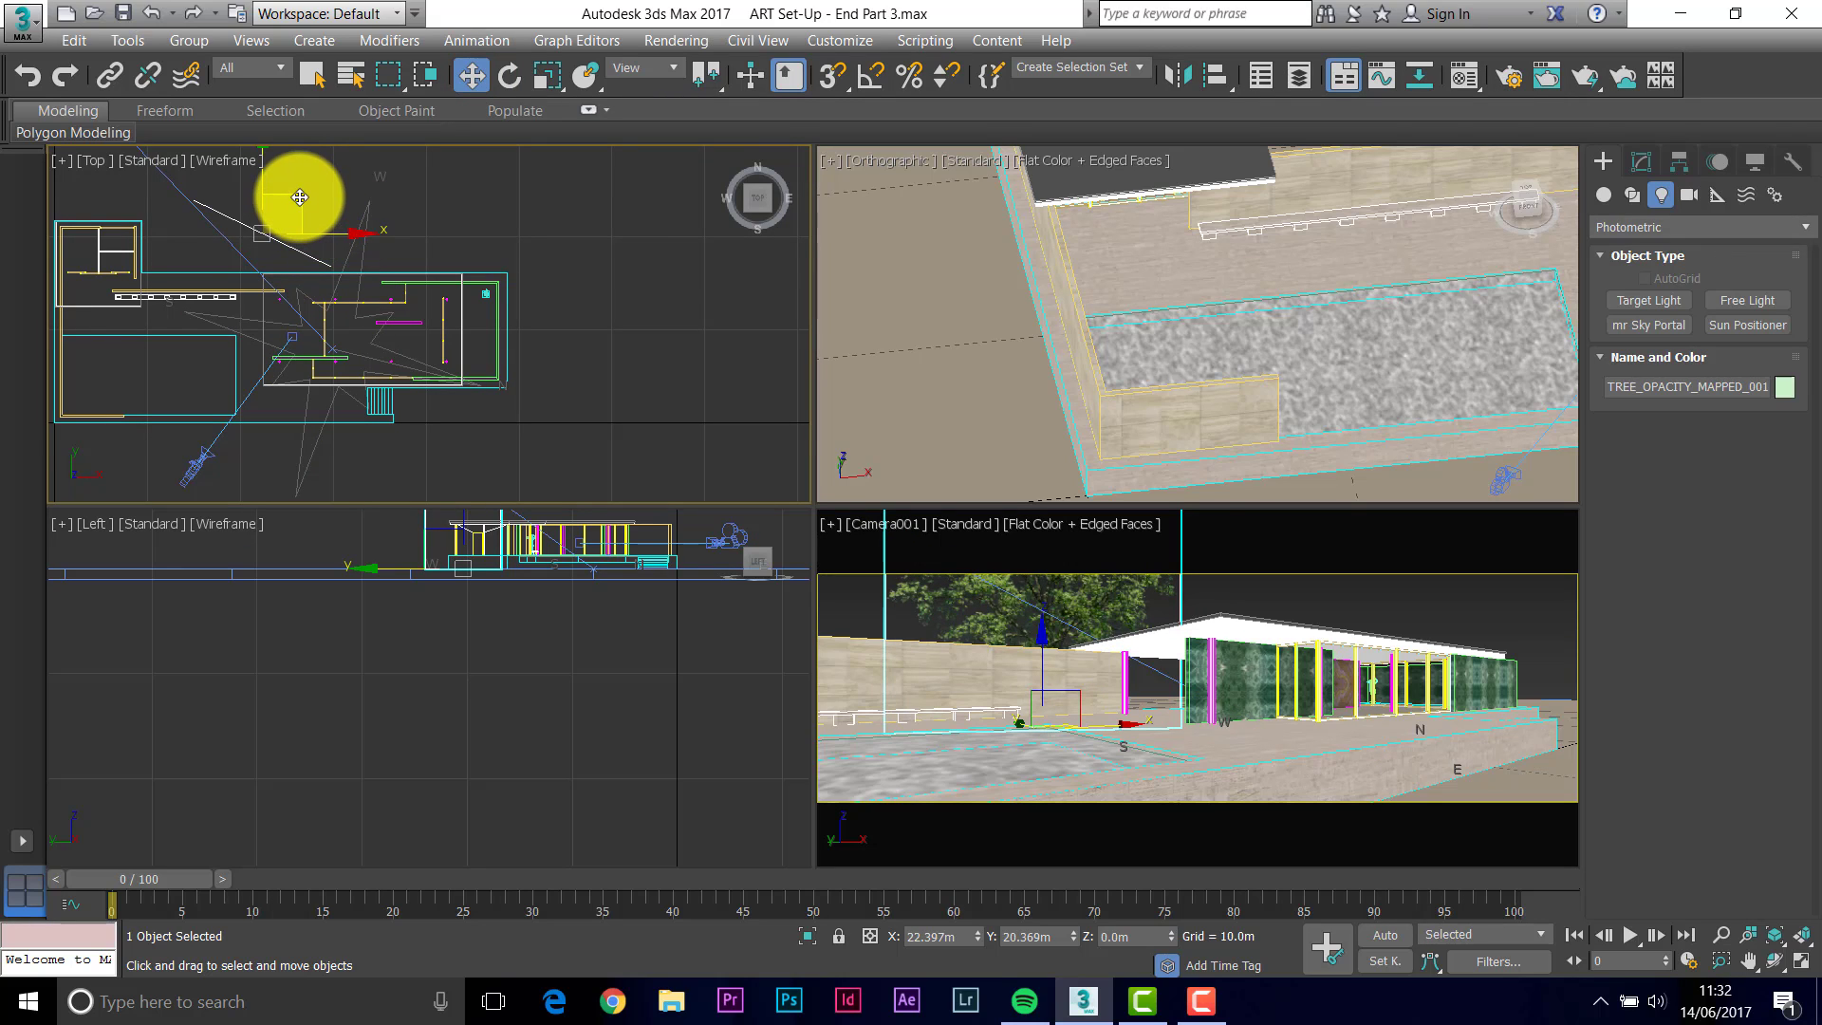
# Clone the tree as an independent Copy, TREE_OPACITY_MAPPED_002, and rotate it about its vertical axis.
pyautogui.keyDown('shift'); pyautogui.moveTo(297, 191); pyautogui.dragTo(624, 315); pyautogui.keyUp('shift')
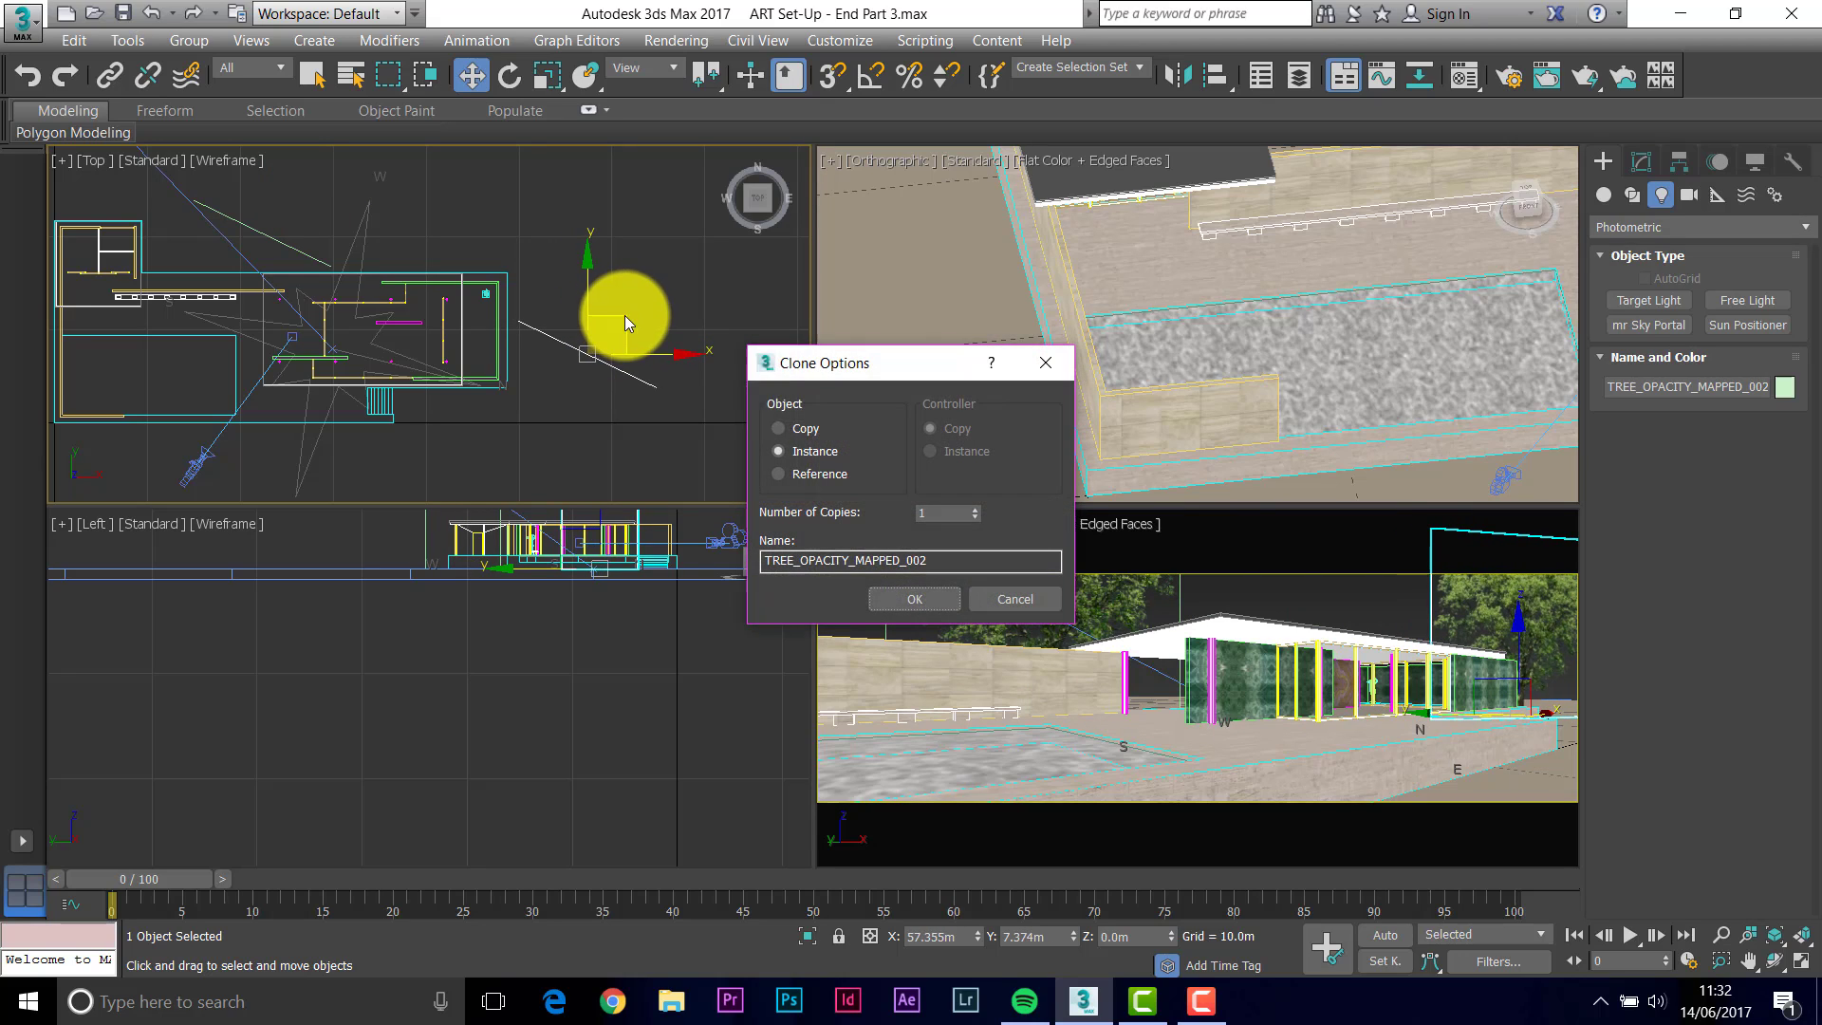
pyautogui.click(777, 429)
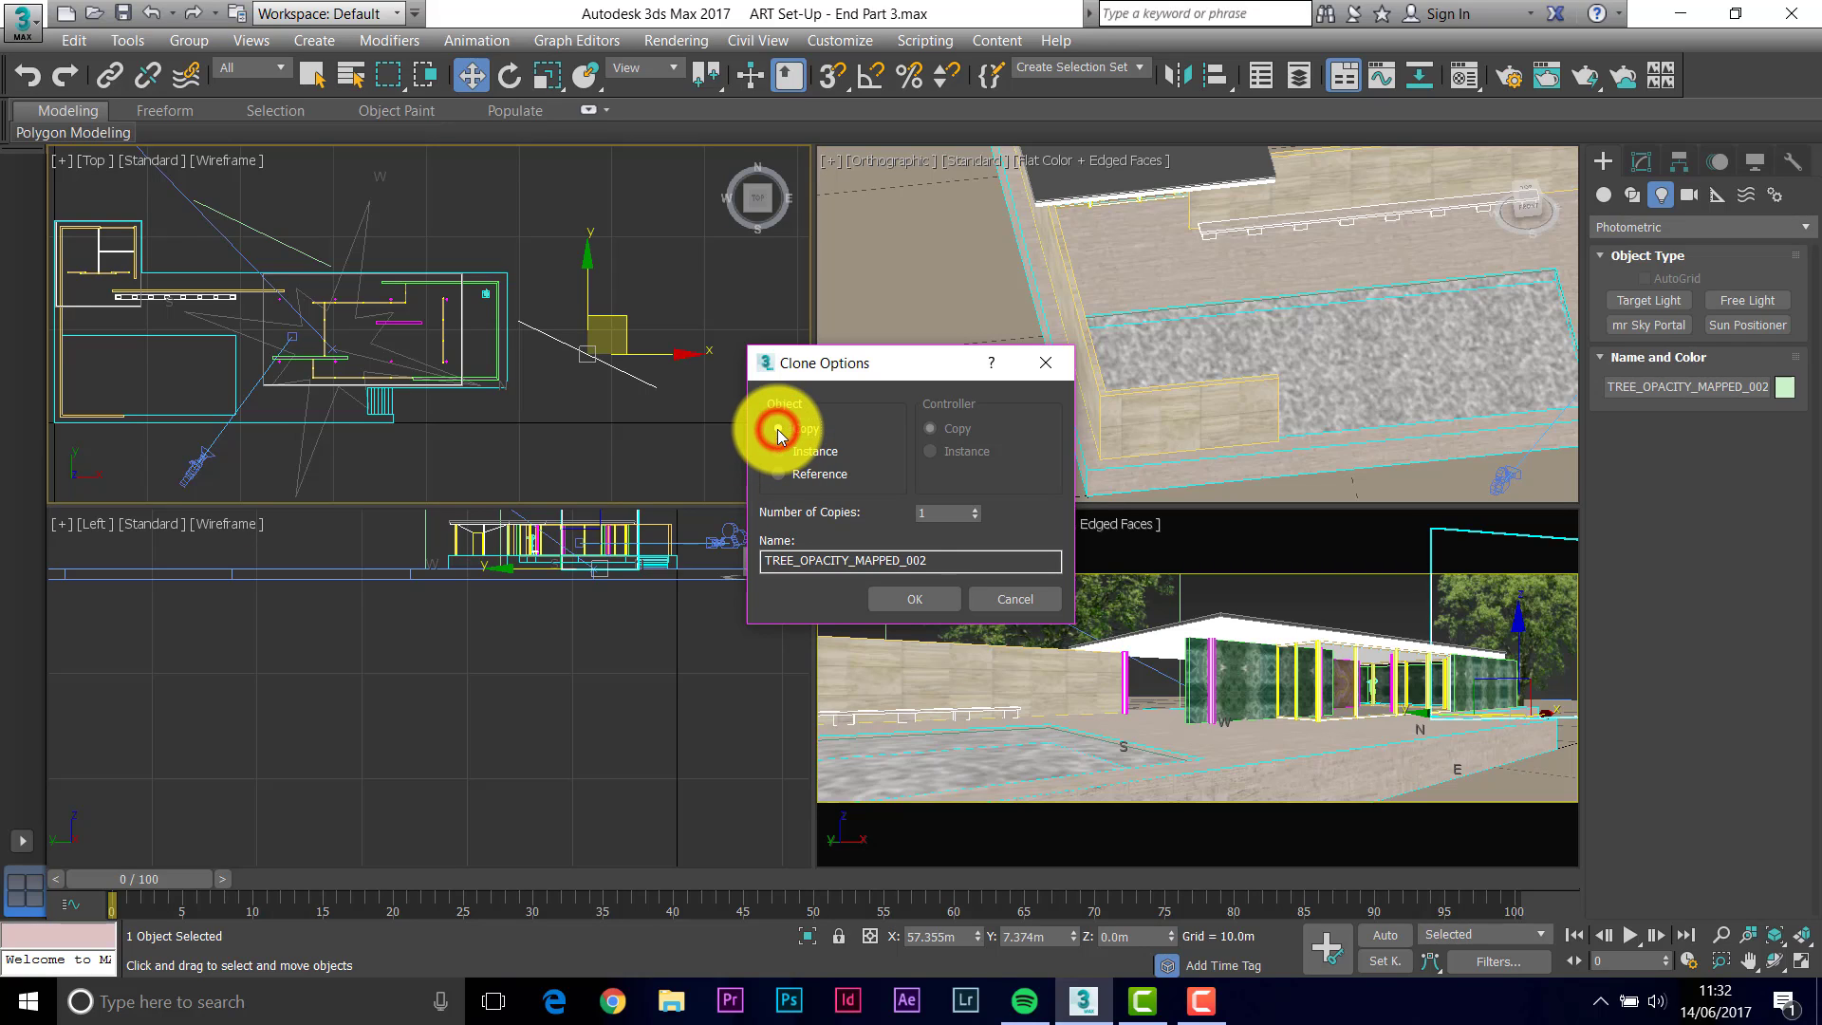
pyautogui.click(928, 600)
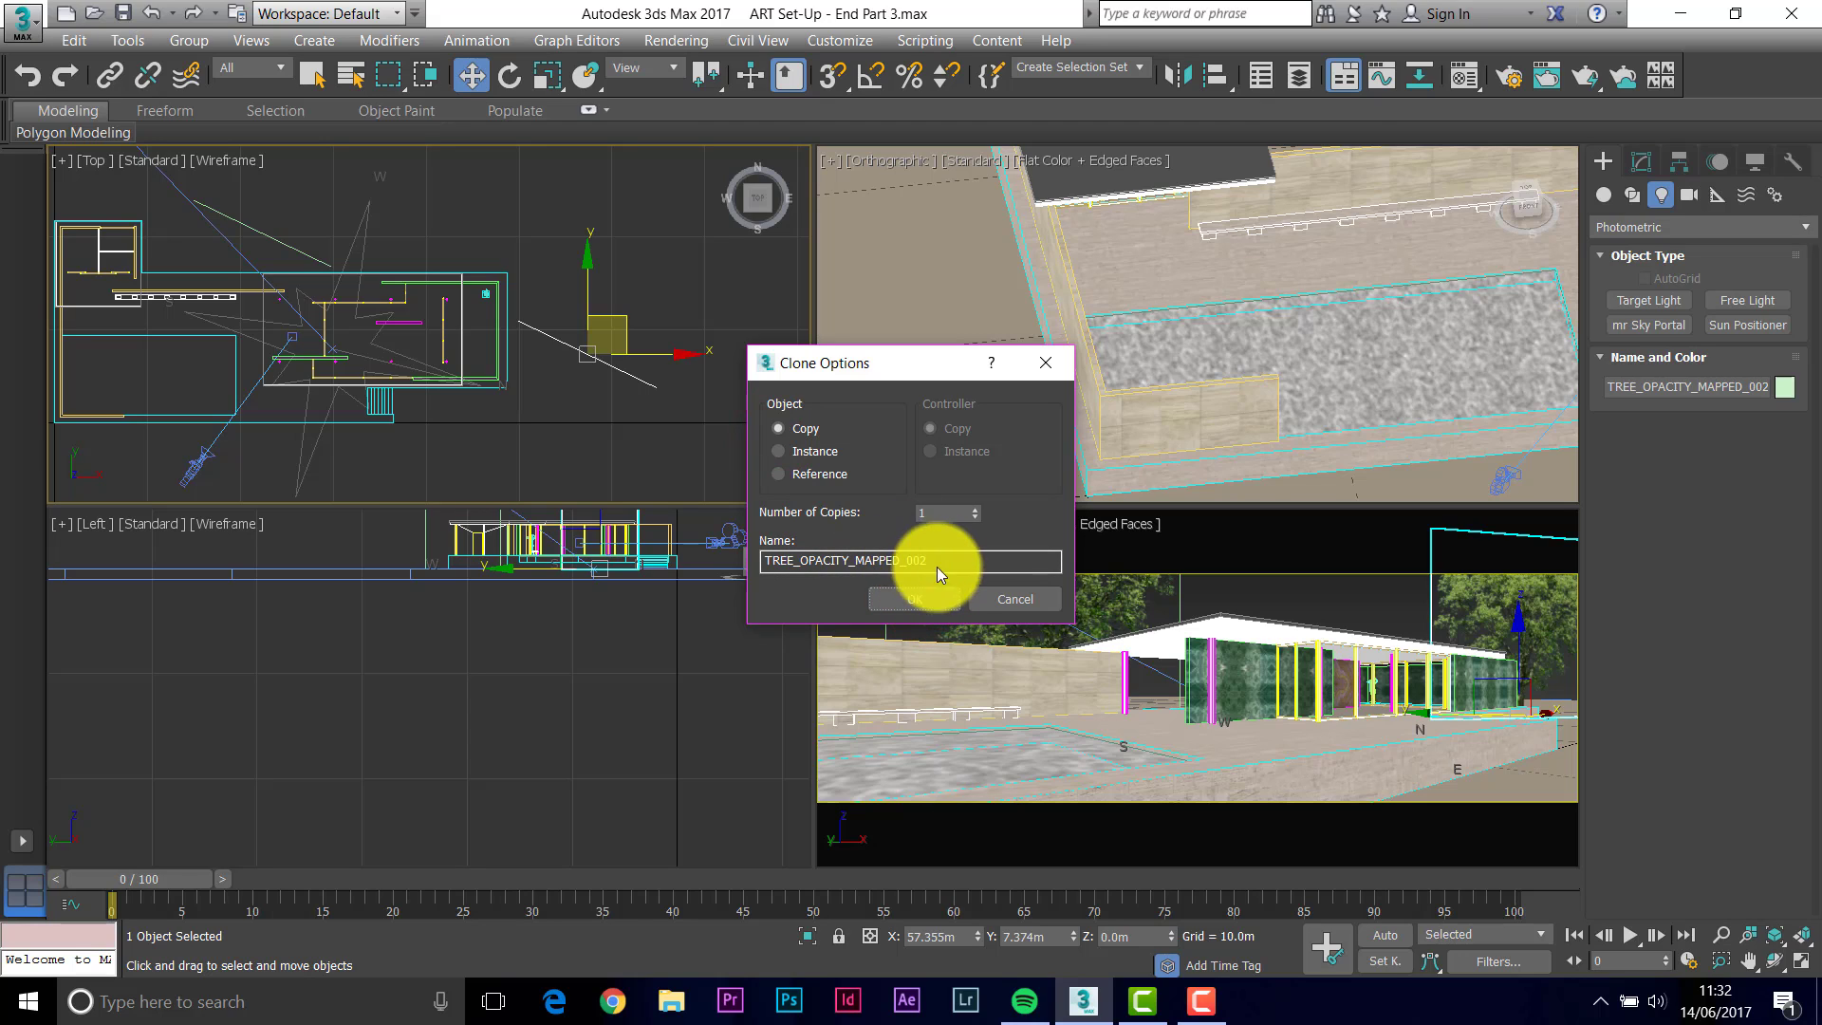
pyautogui.click(511, 73)
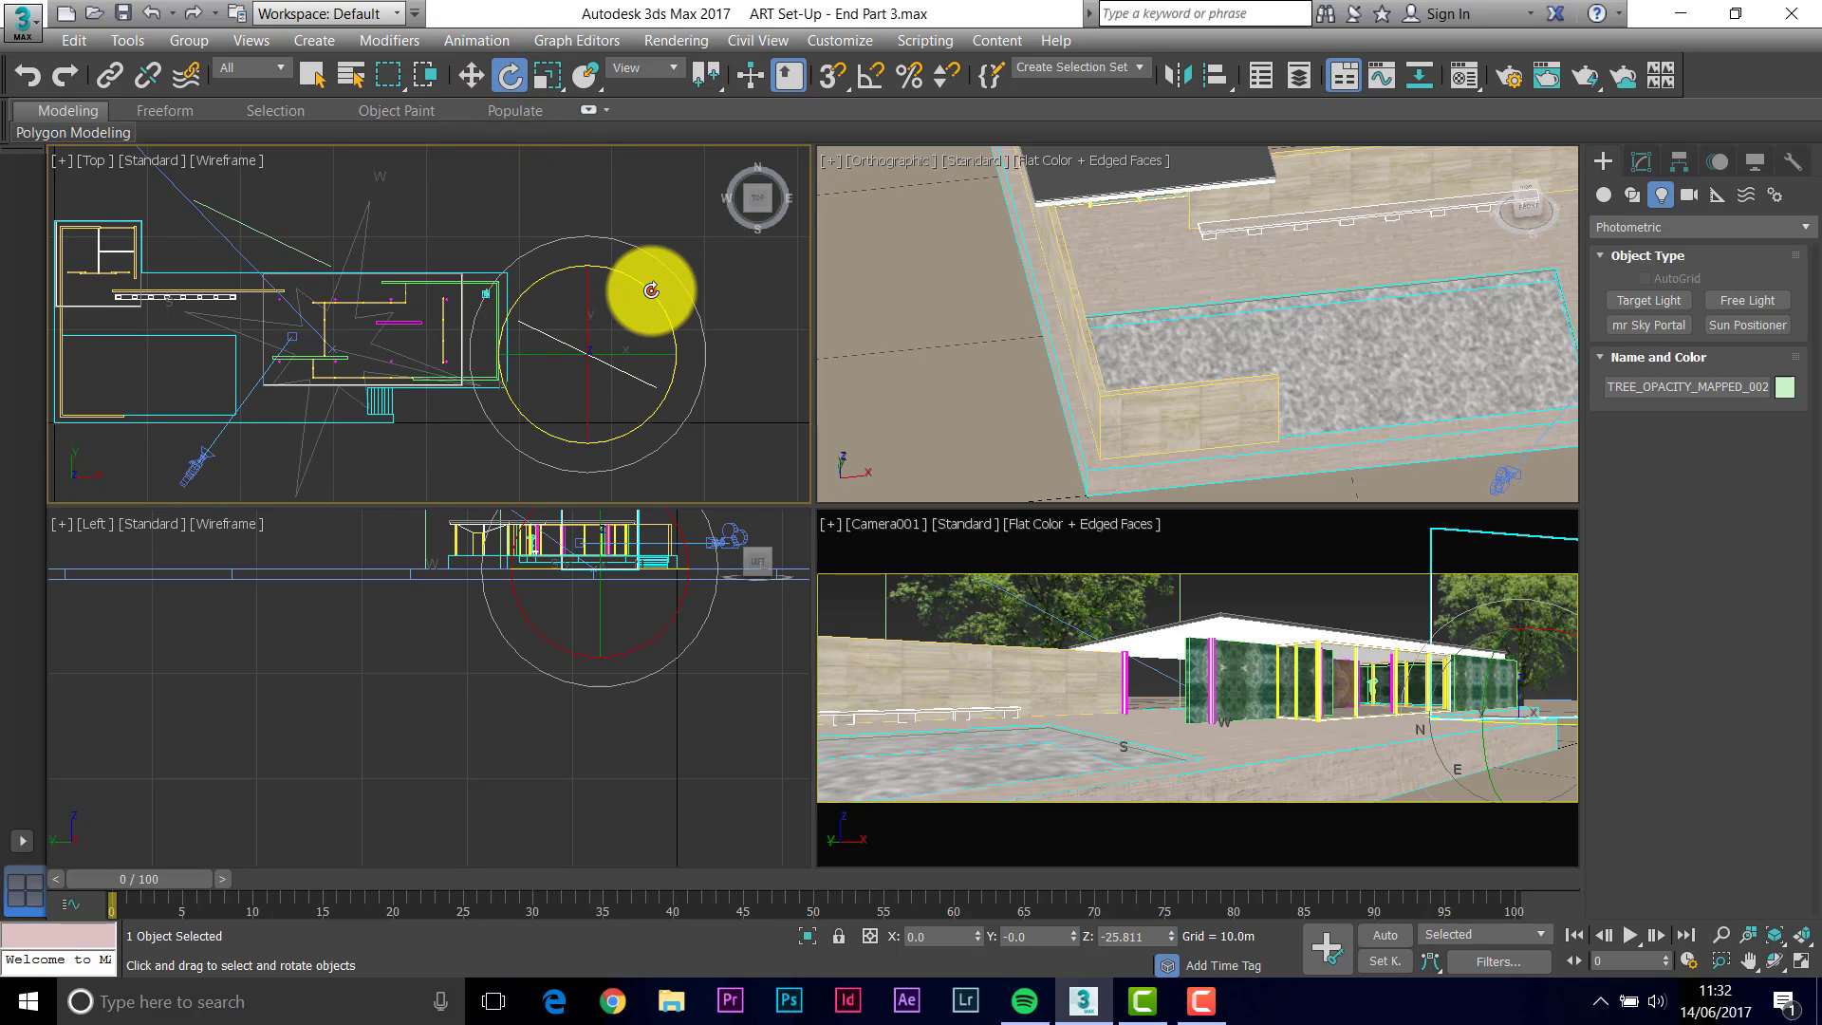
pyautogui.moveTo(651, 290); pyautogui.dragTo(672, 807)
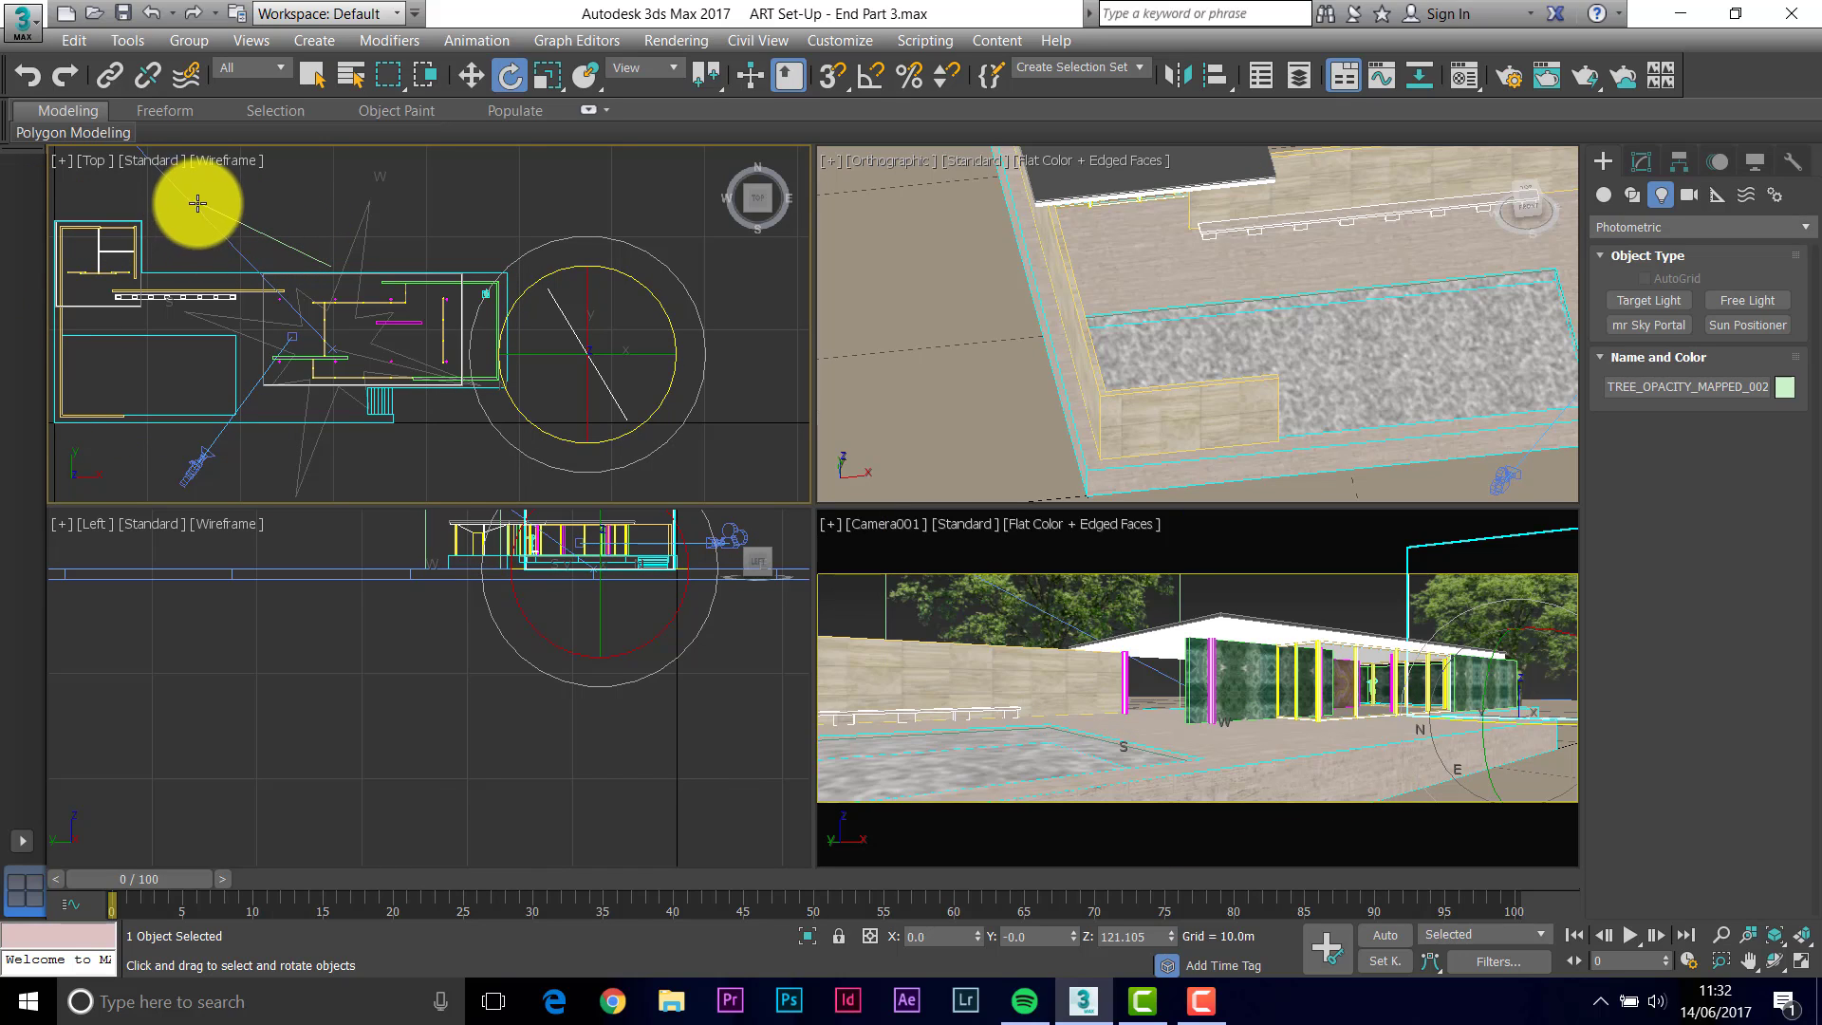
pyautogui.scroll(-5, 313, 238)
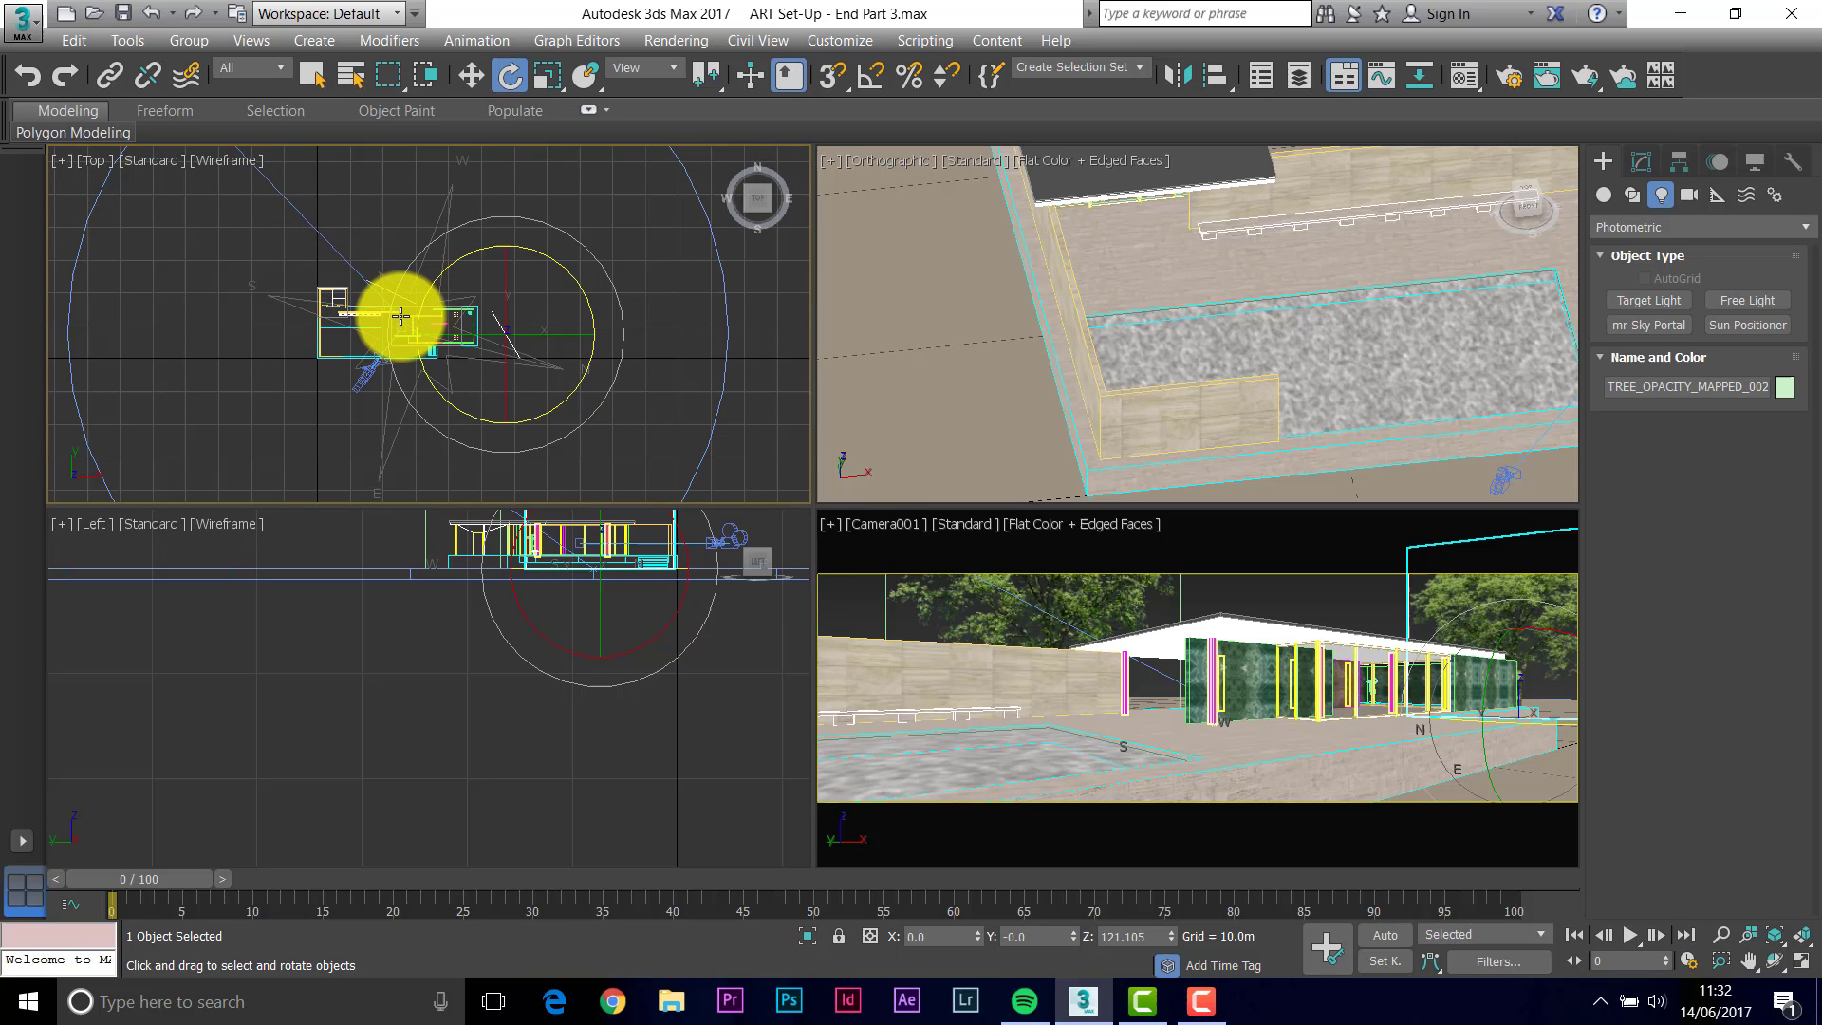
pyautogui.scroll(5, 406, 309)
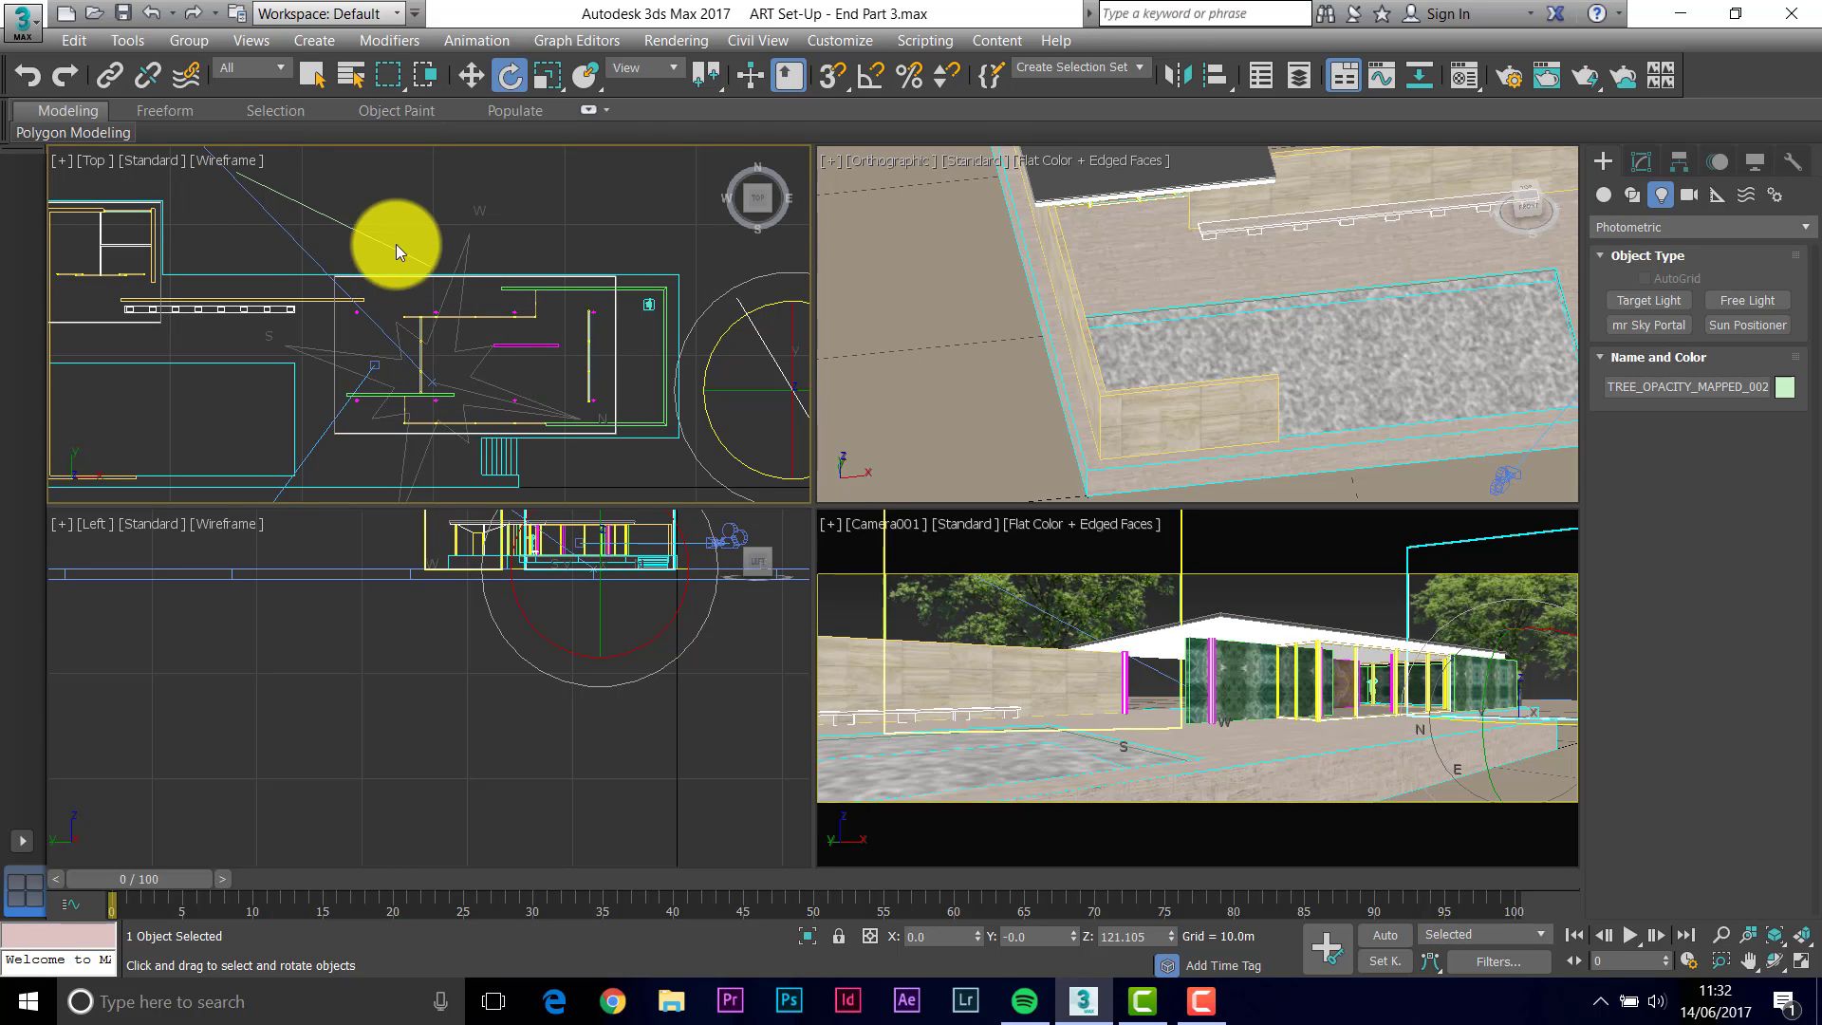
# Move TREE_OPACITY_MAPPED_001 to the right, to X 28.475m, Y 21.873m.
pyautogui.moveTo(361, 260); pyautogui.dragTo(357, 288, button='middle')
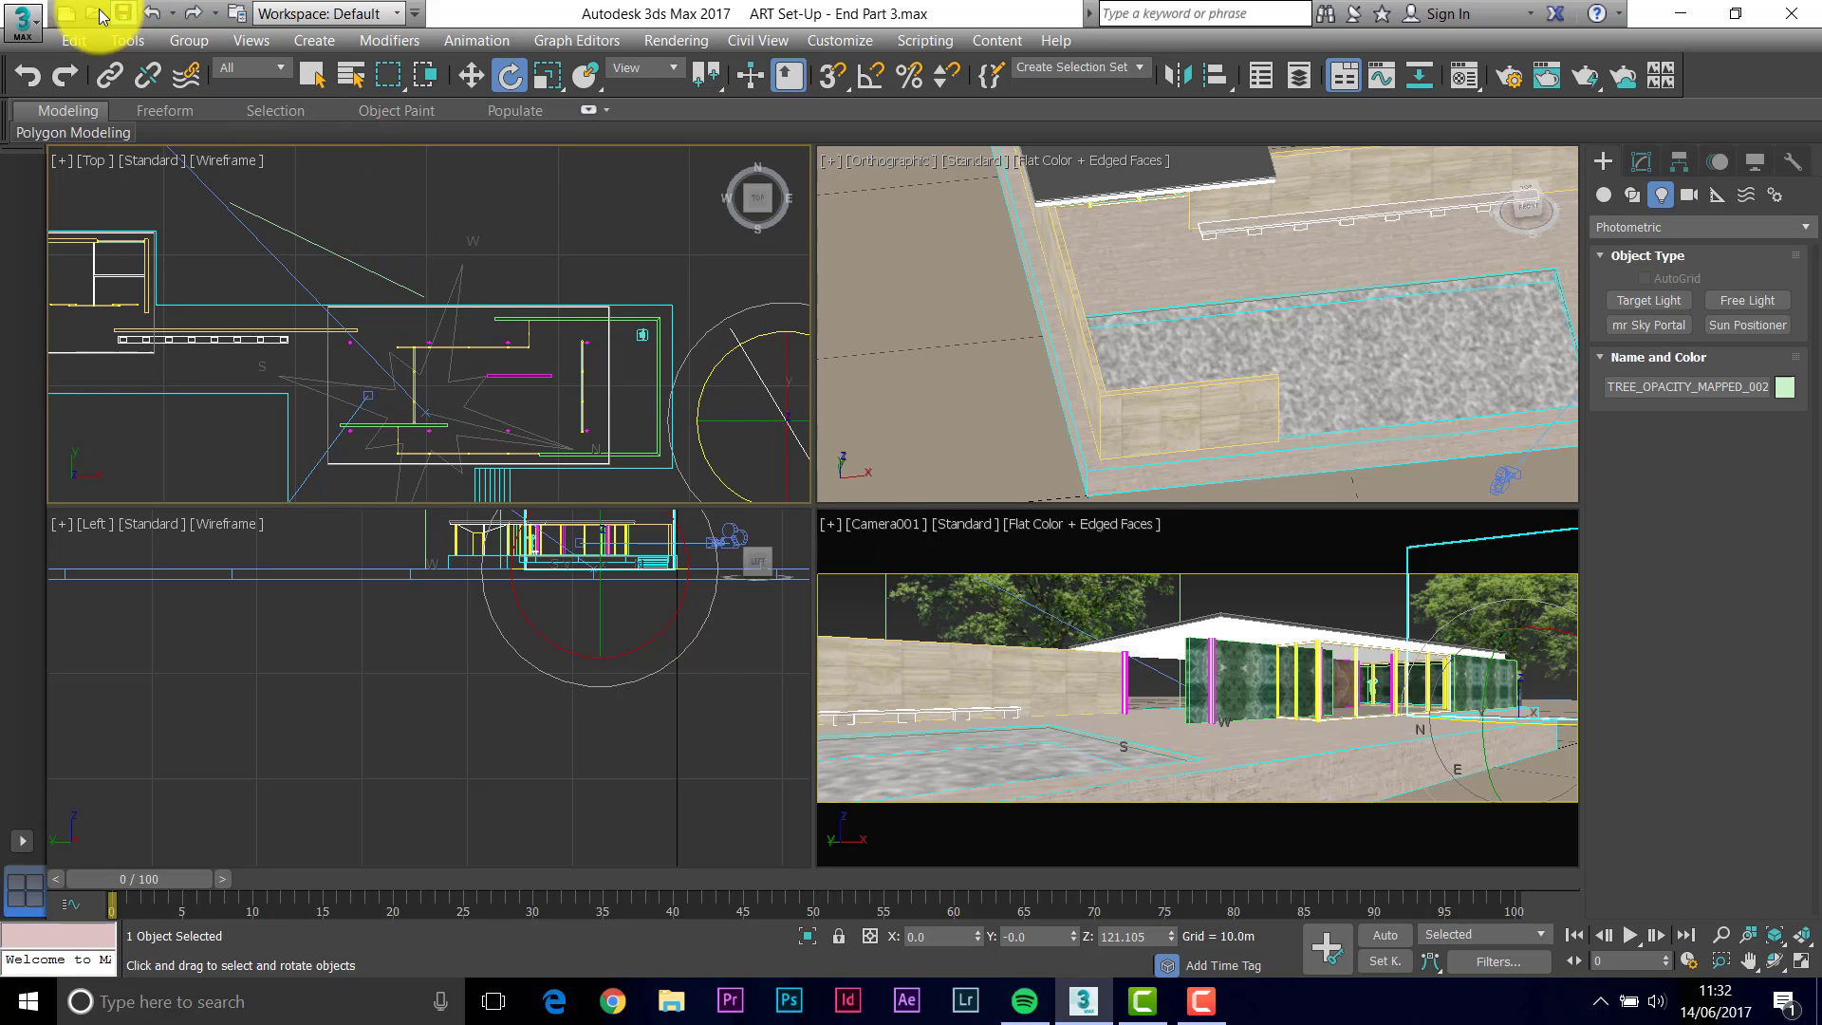
pyautogui.click(338, 256)
pyautogui.click(472, 75)
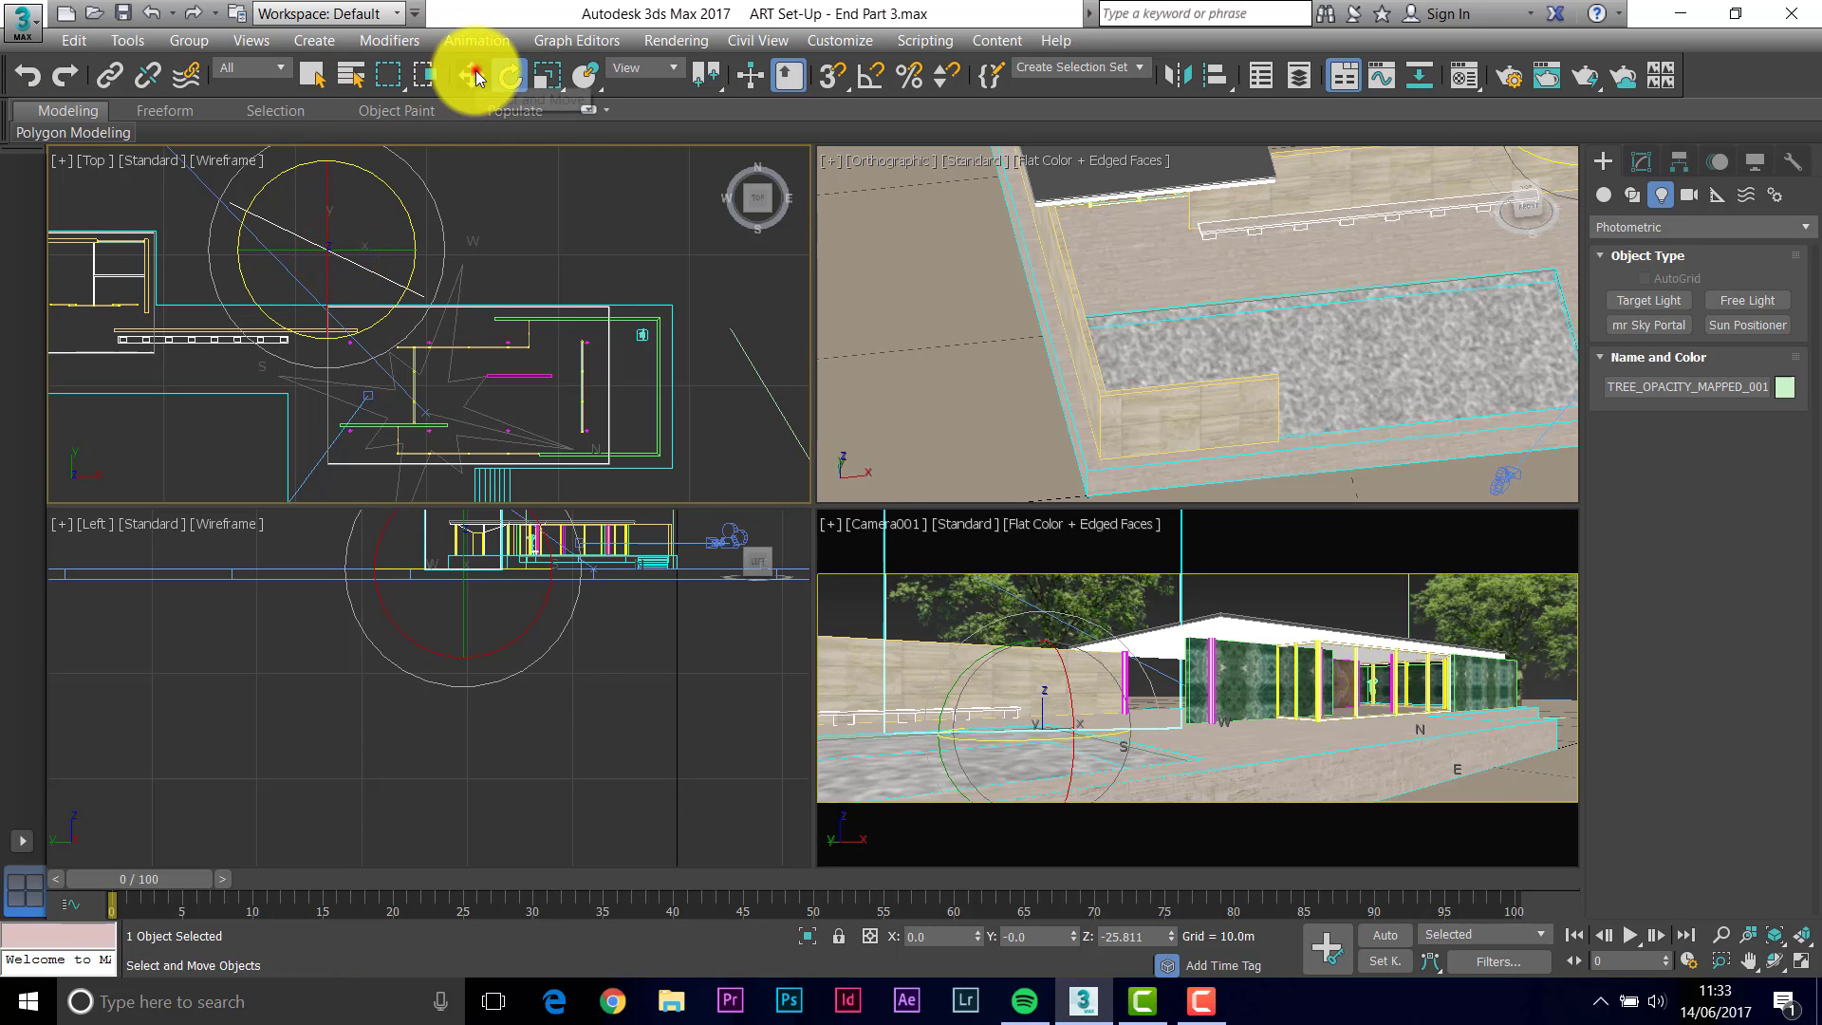
pyautogui.moveTo(358, 211); pyautogui.dragTo(442, 192)
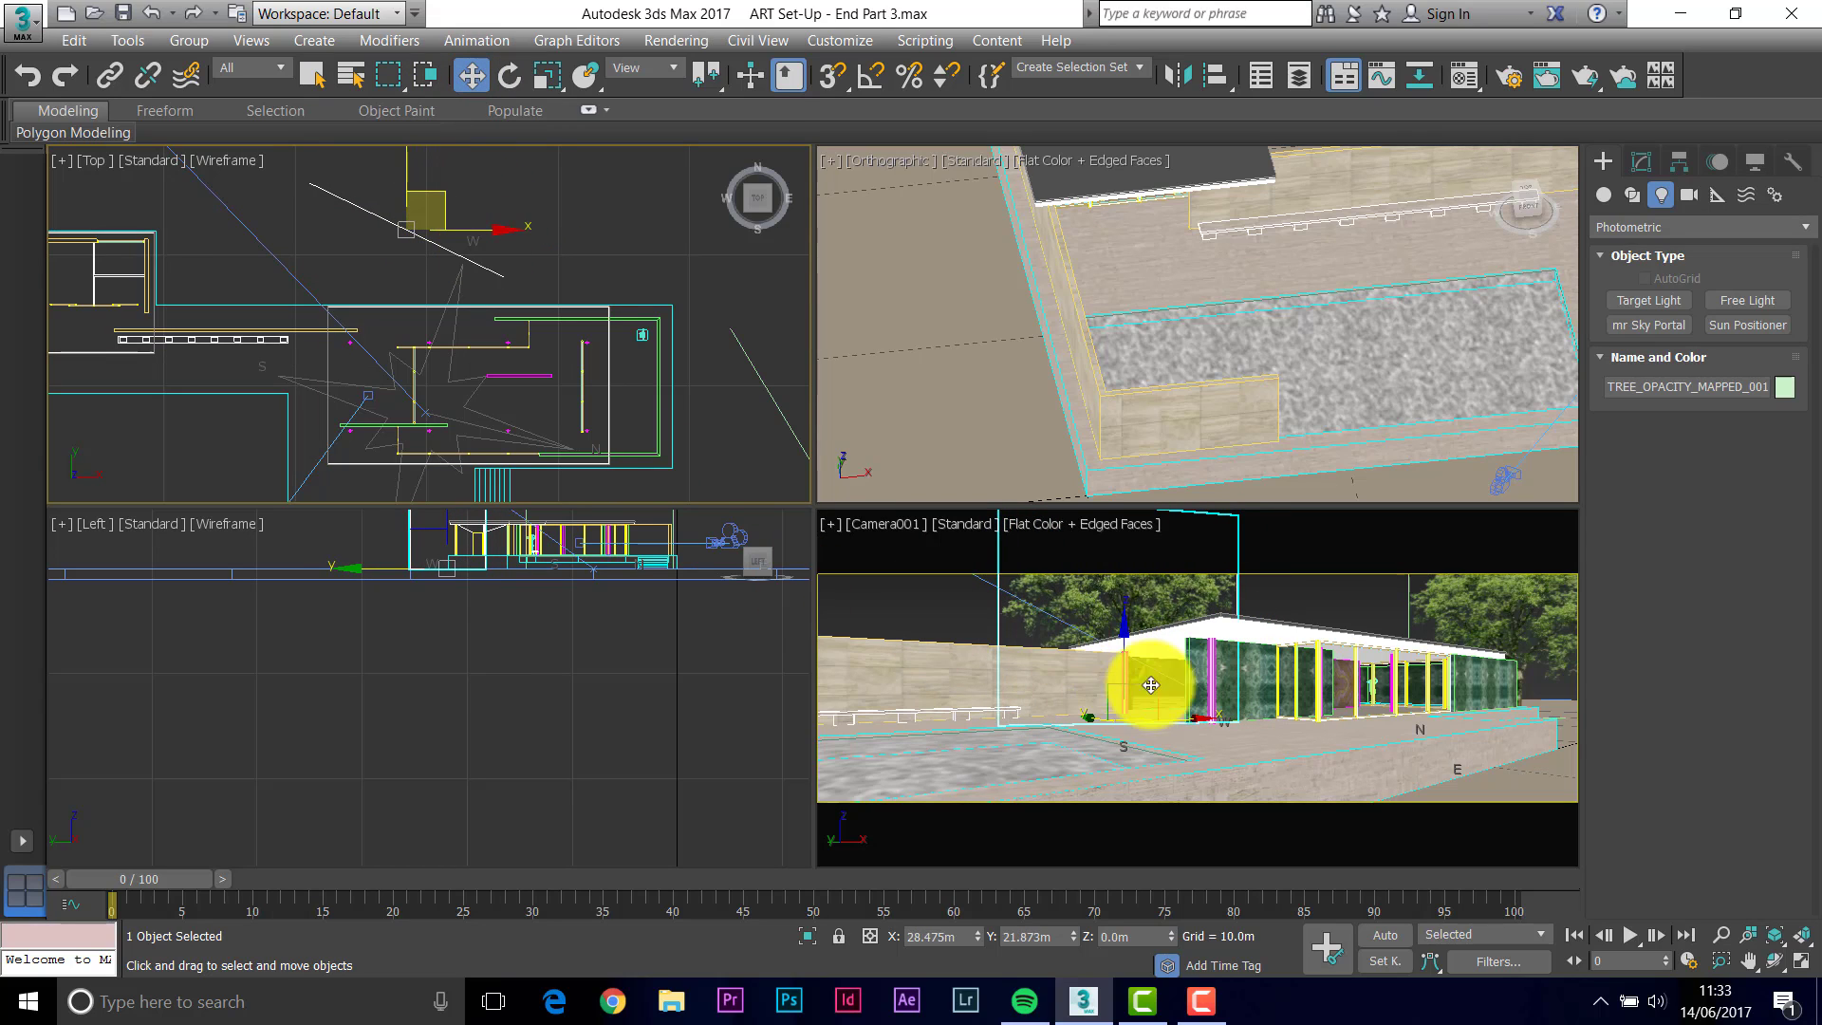
# Import > Merge TREE MODELLED.max and bring in only MODELLED_TREE_001.
pyautogui.click(21, 17)
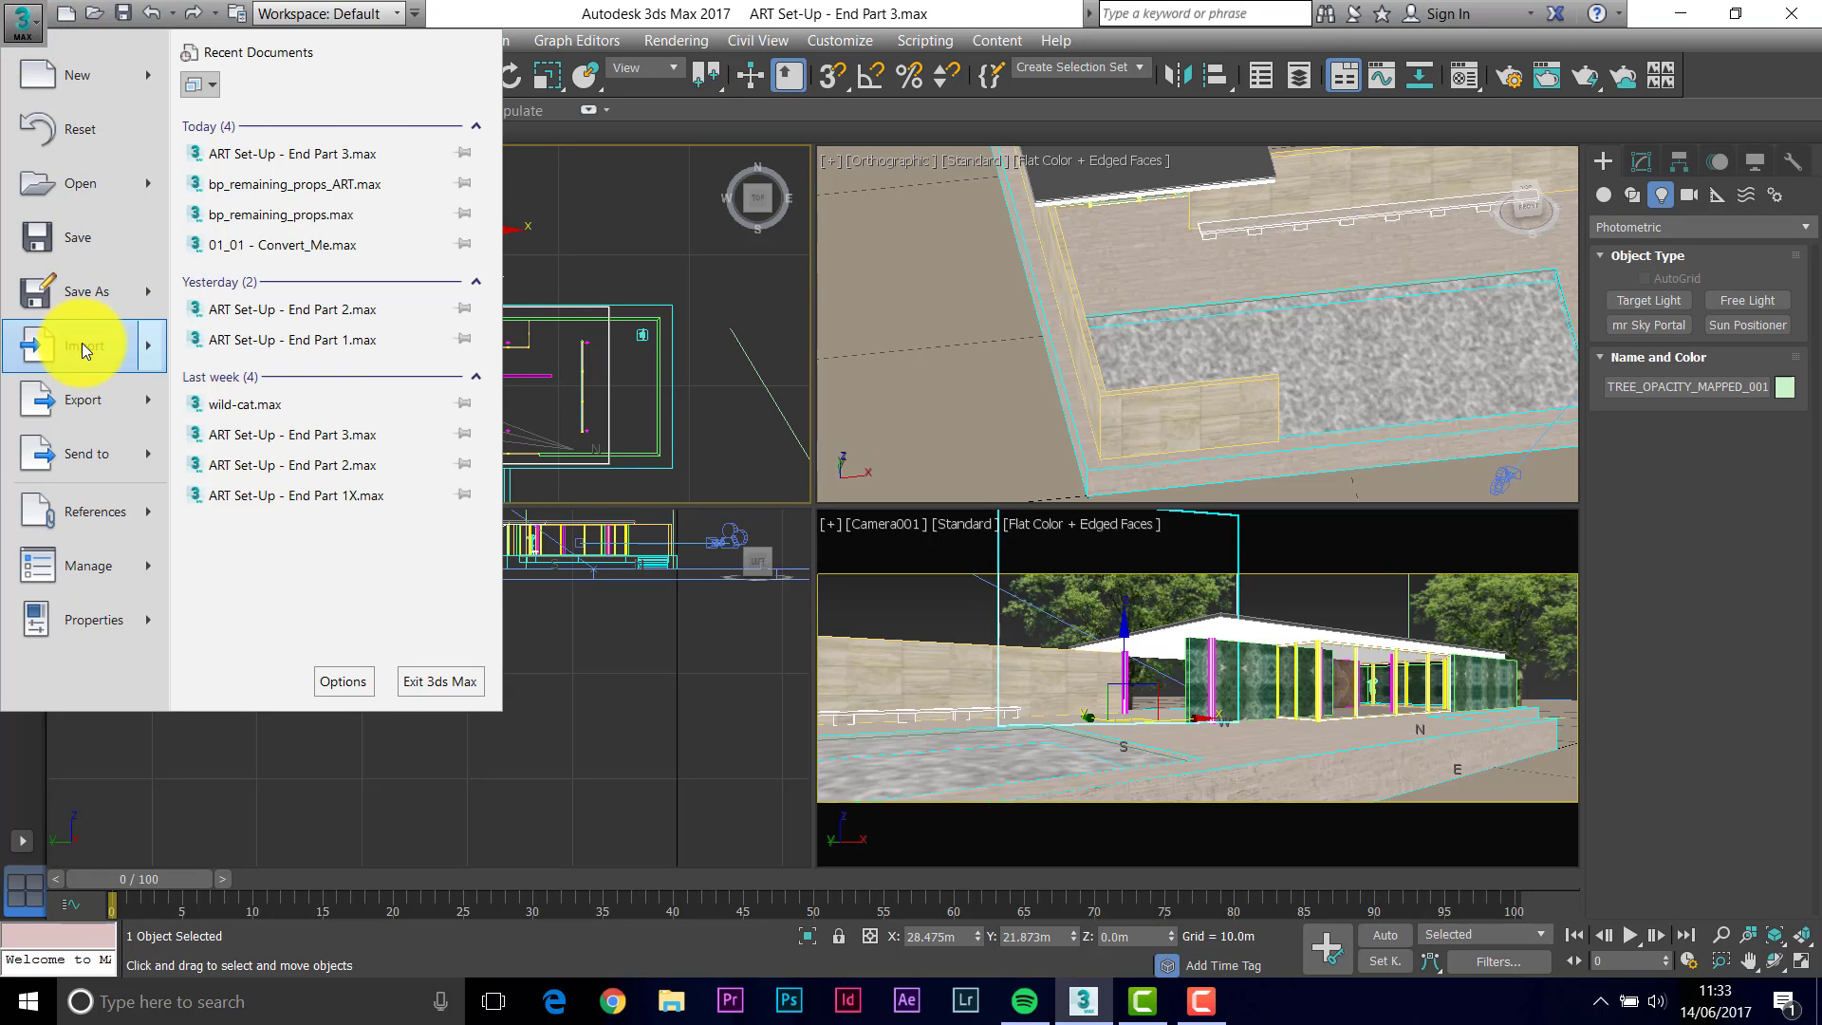
pyautogui.moveTo(81, 344)
pyautogui.click(260, 194)
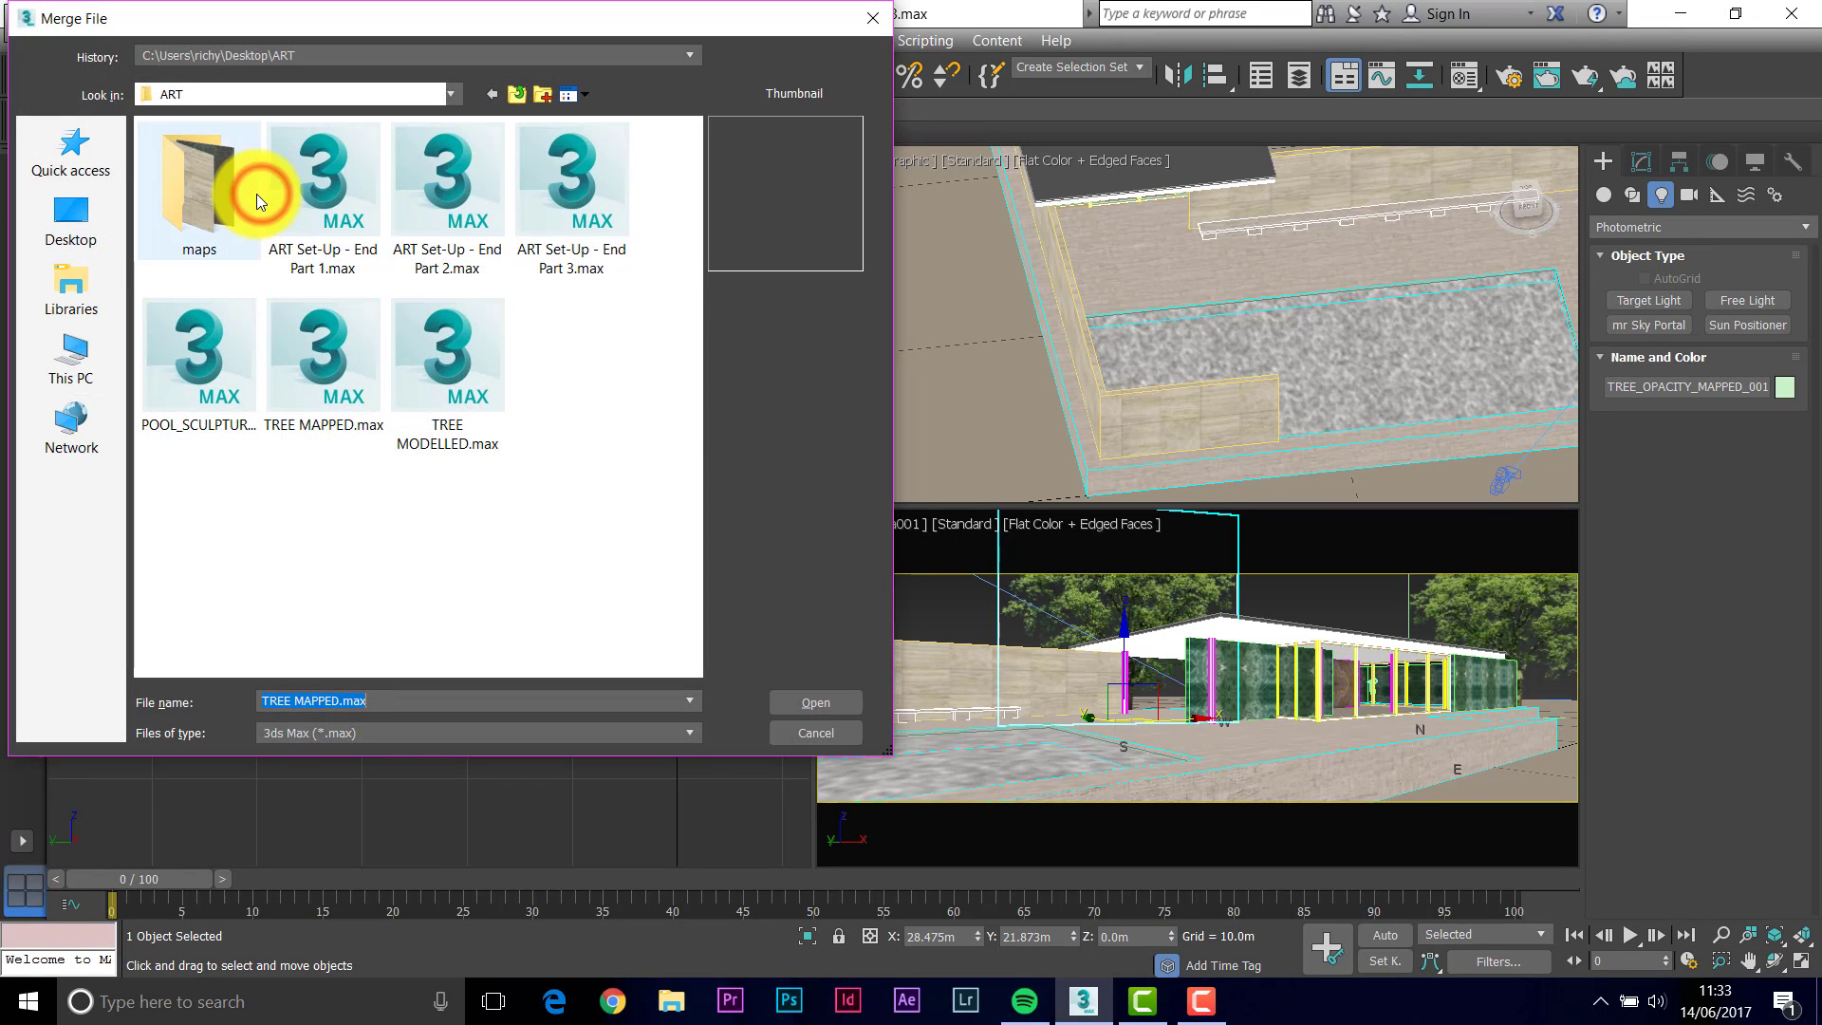
pyautogui.click(427, 358)
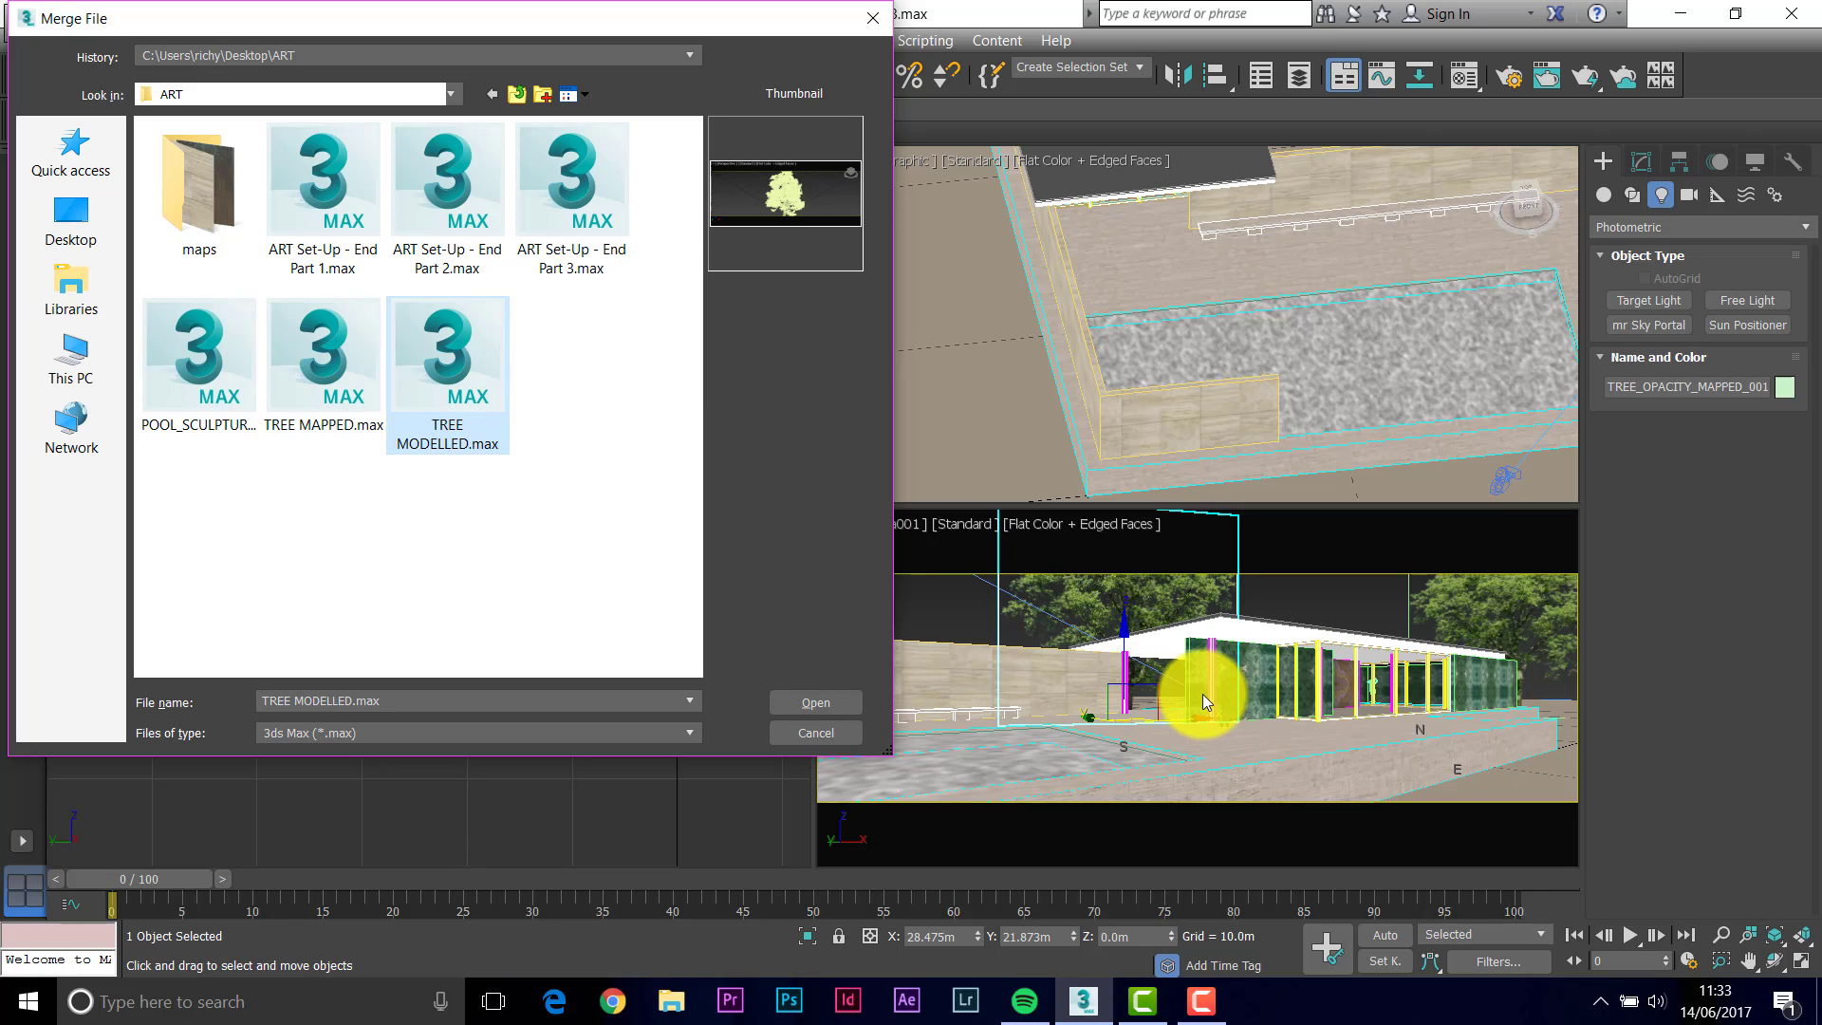
pyautogui.click(821, 703)
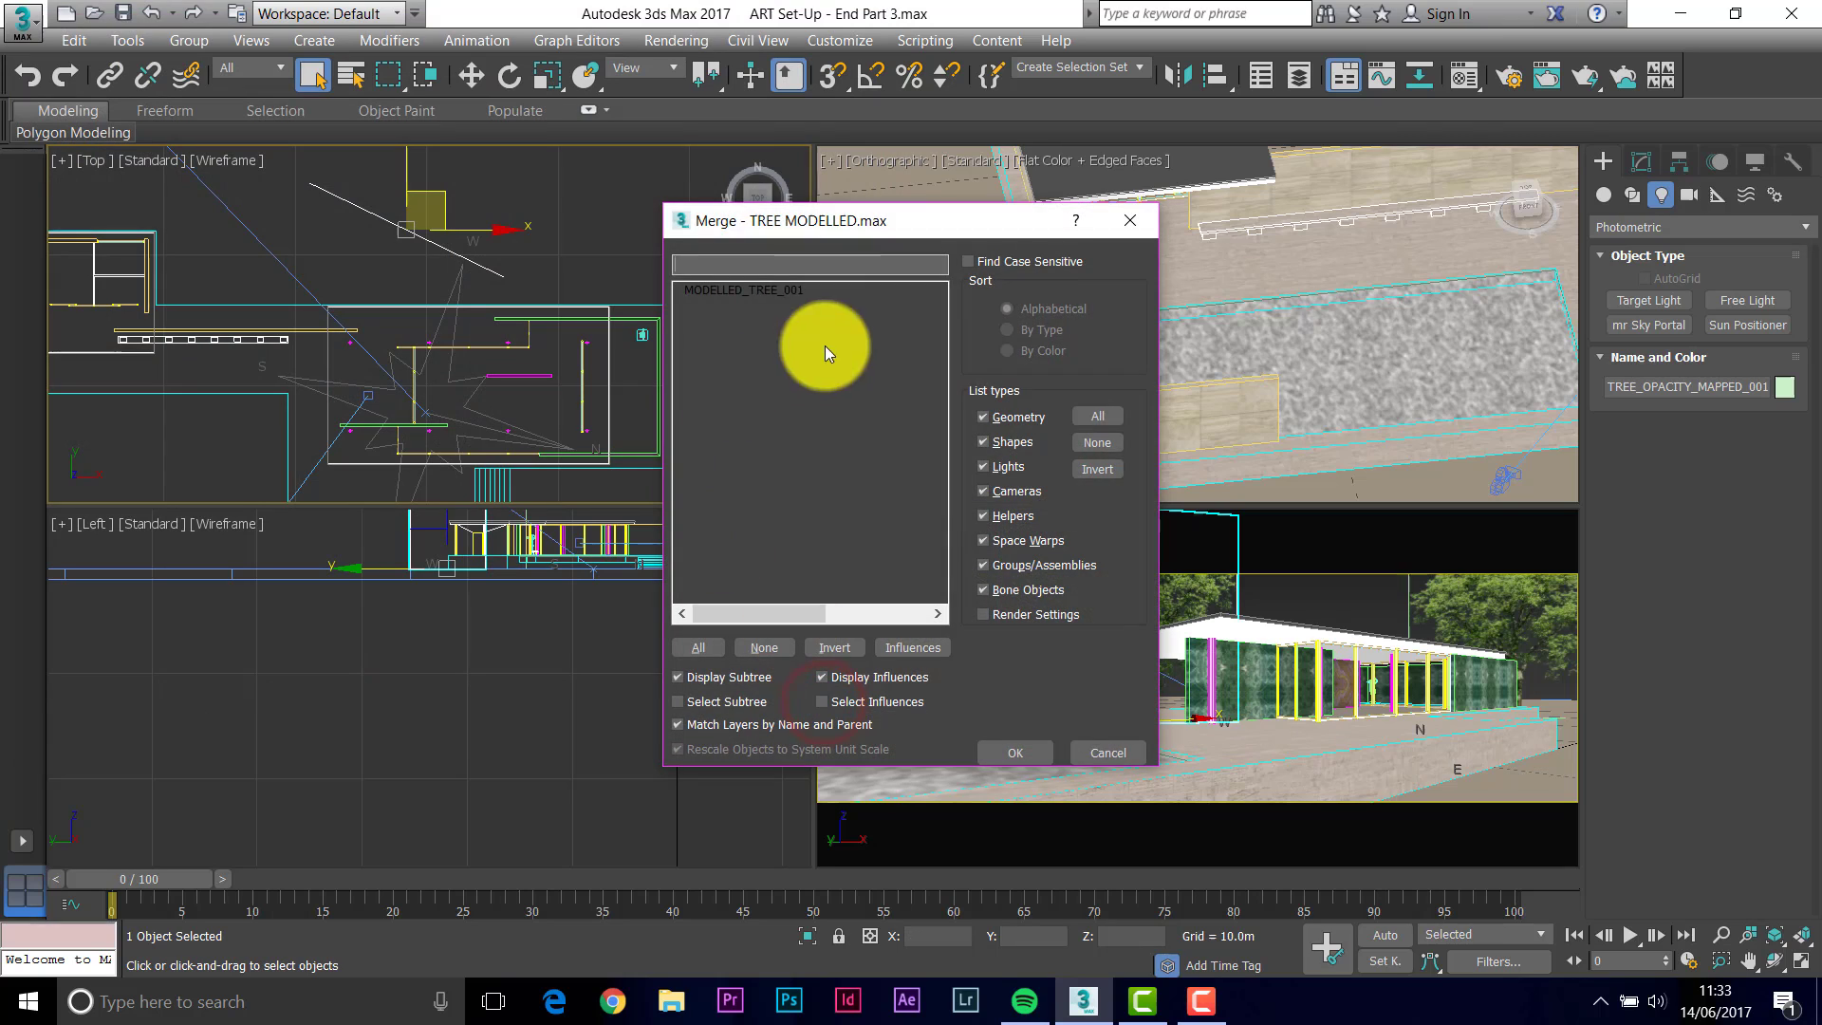
pyautogui.click(713, 288)
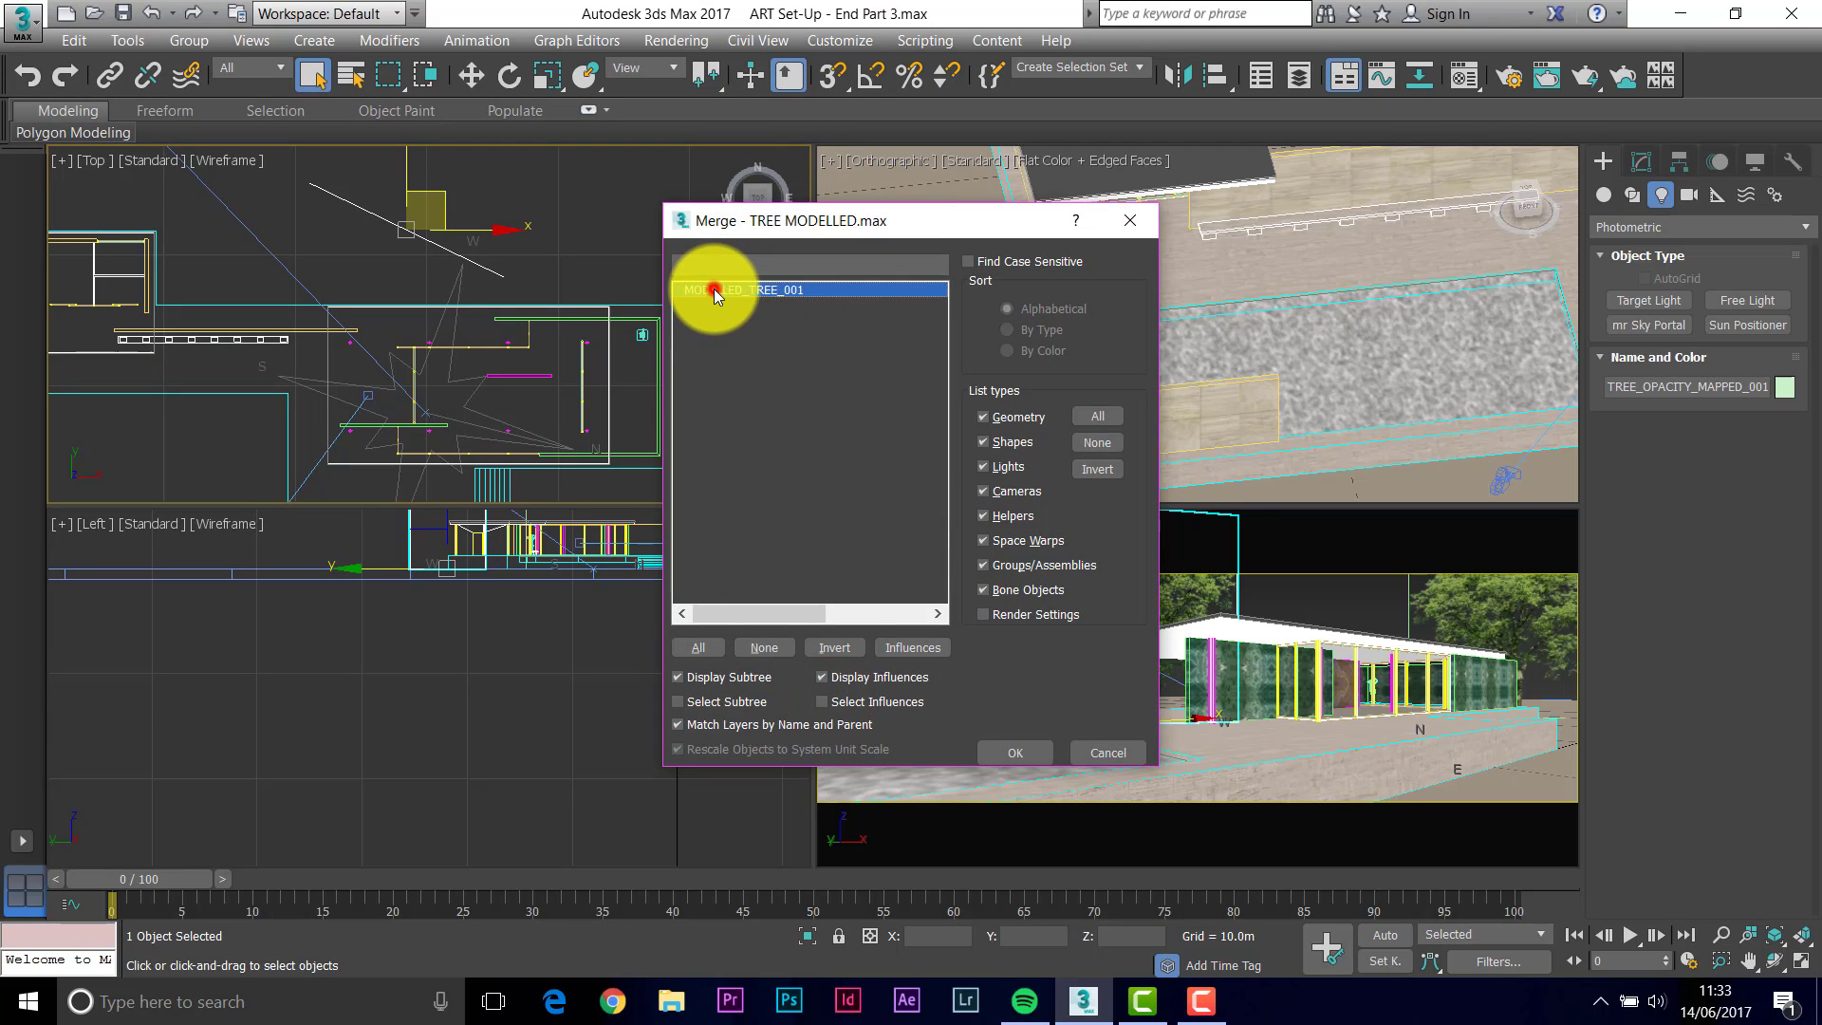
pyautogui.click(1016, 752)
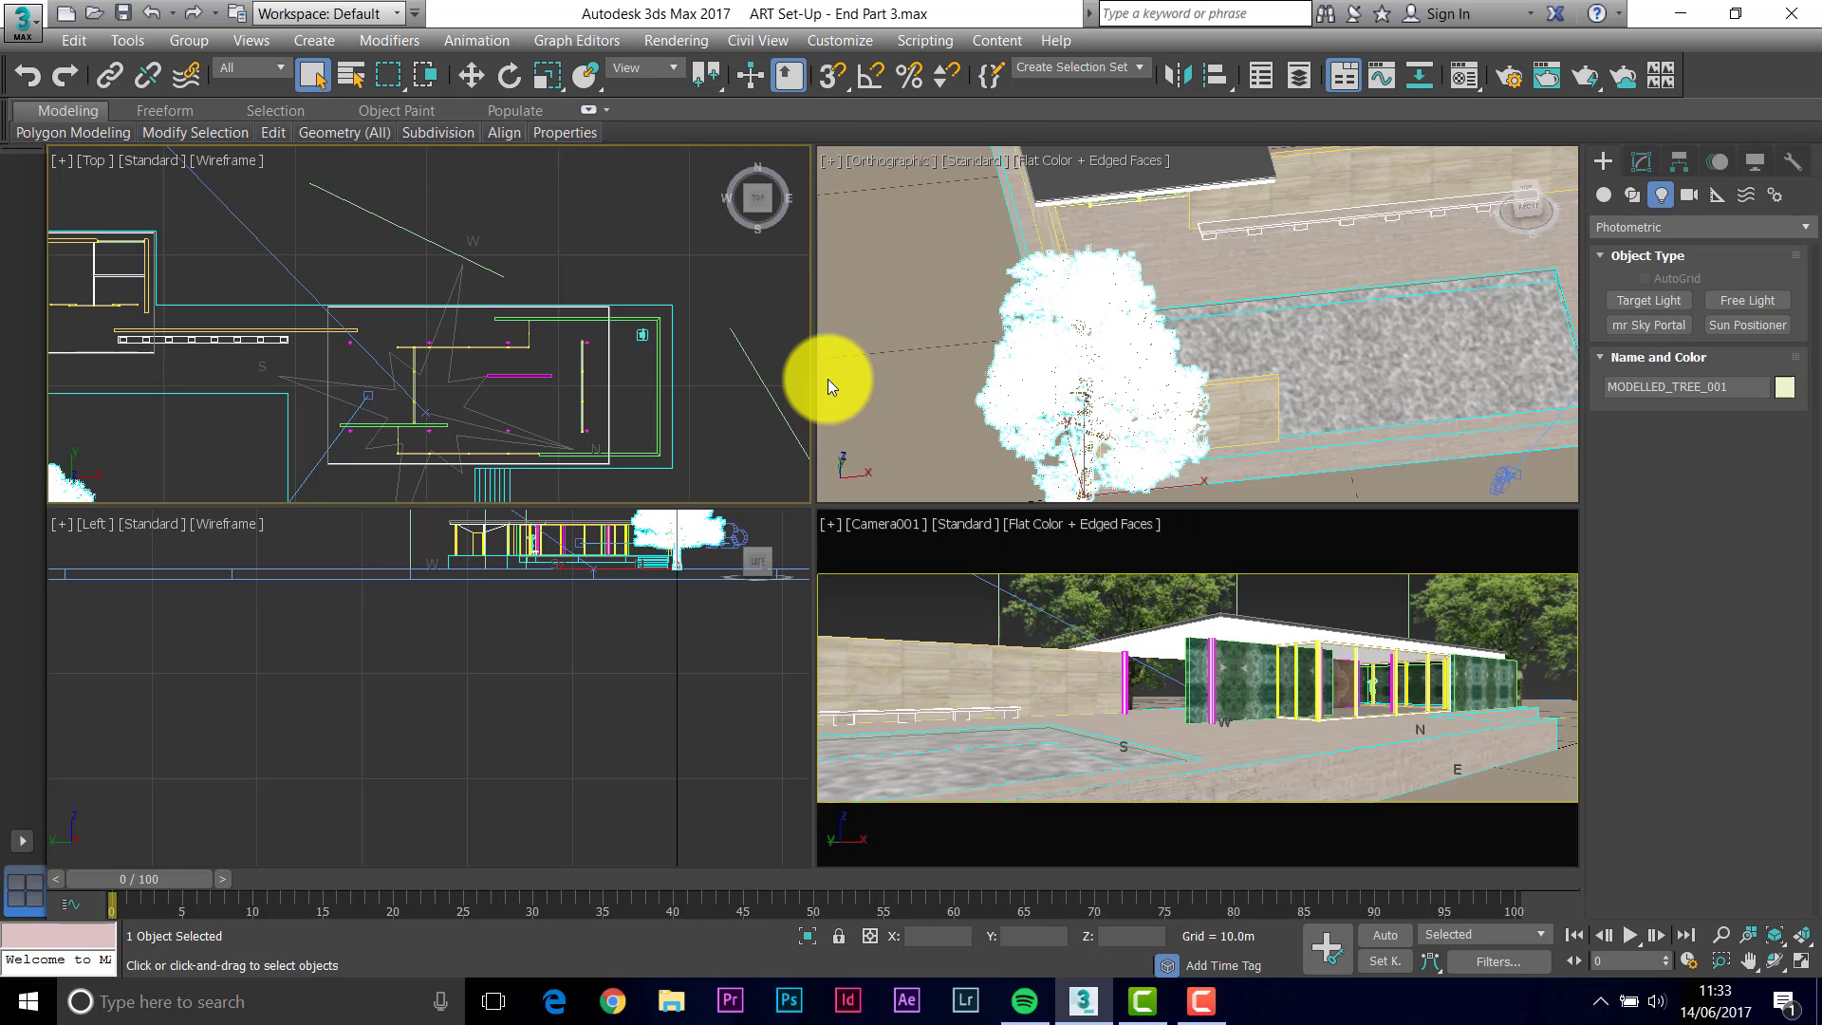
# Move the merged modelled tree up and right in the plan view.
pyautogui.moveTo(313, 374)
pyautogui.mouseDown(button='middle')
pyautogui.moveTo(472, 301)
pyautogui.moveTo(442, 254)
pyautogui.mouseUp(button='middle')
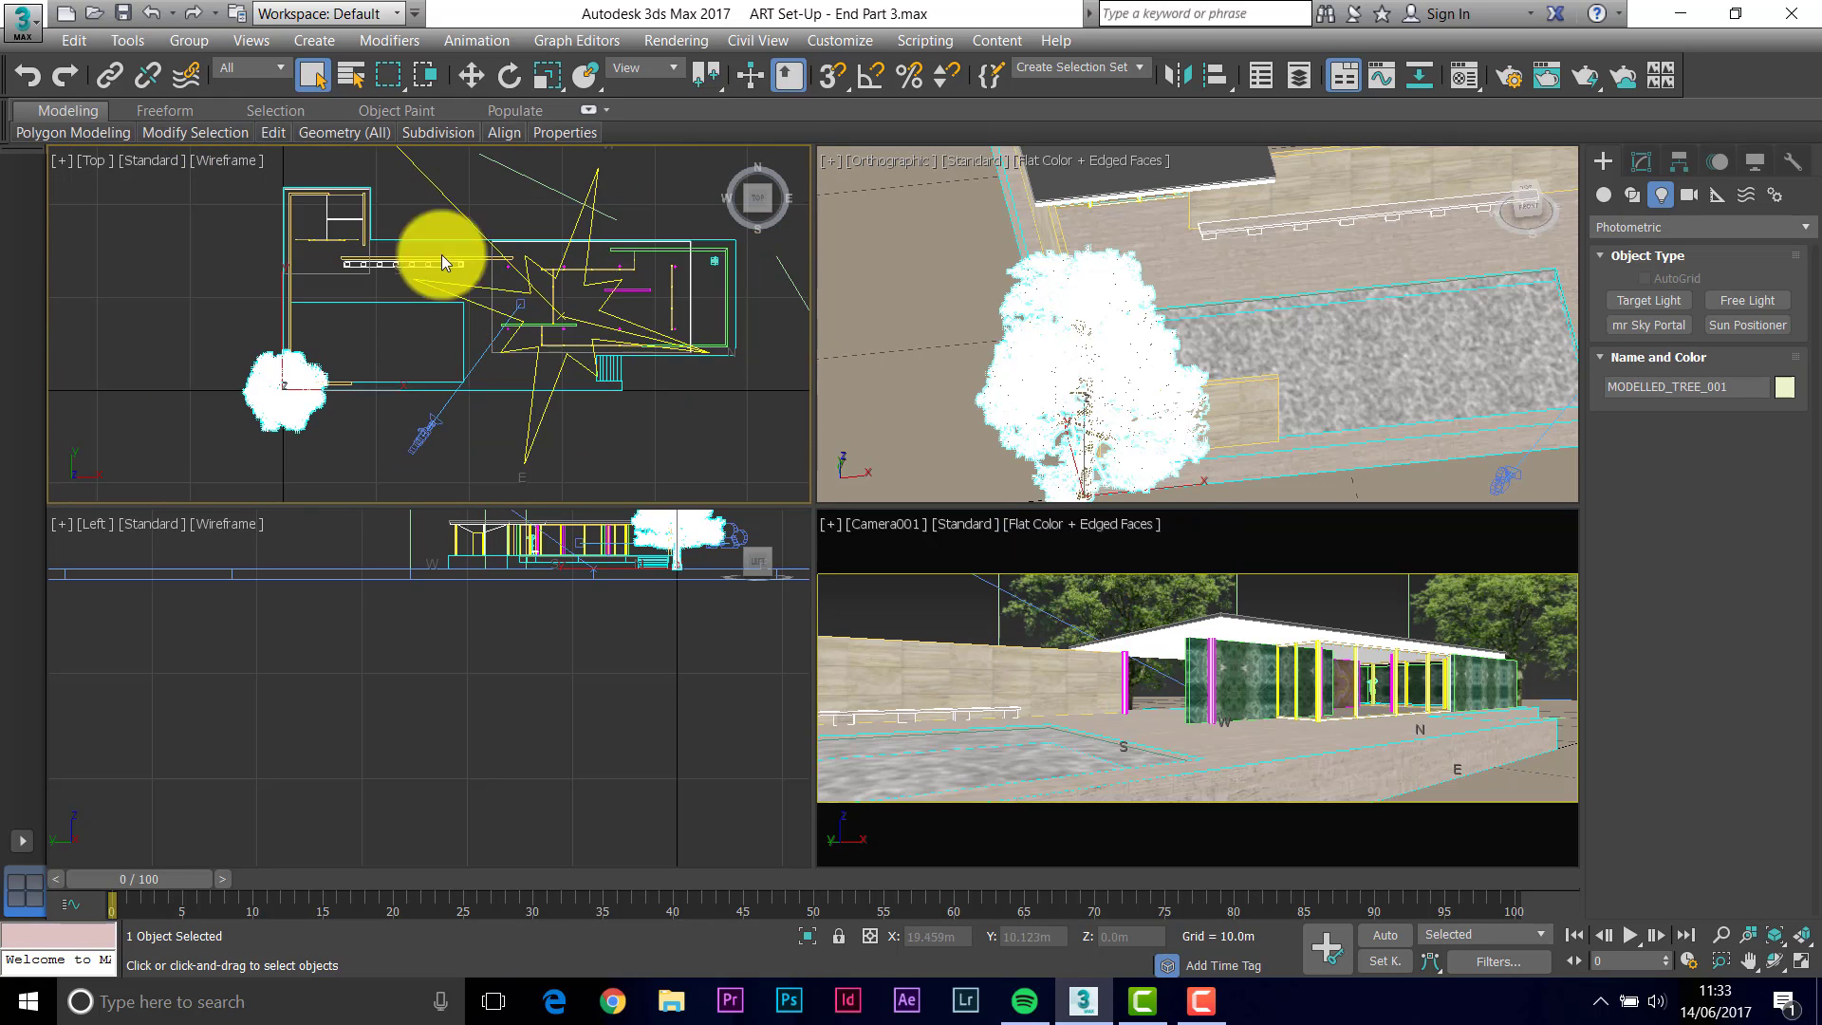
pyautogui.click(471, 75)
pyautogui.moveTo(436, 332); pyautogui.dragTo(203, 411, button='middle')
pyautogui.moveTo(169, 411); pyautogui.dragTo(305, 212)
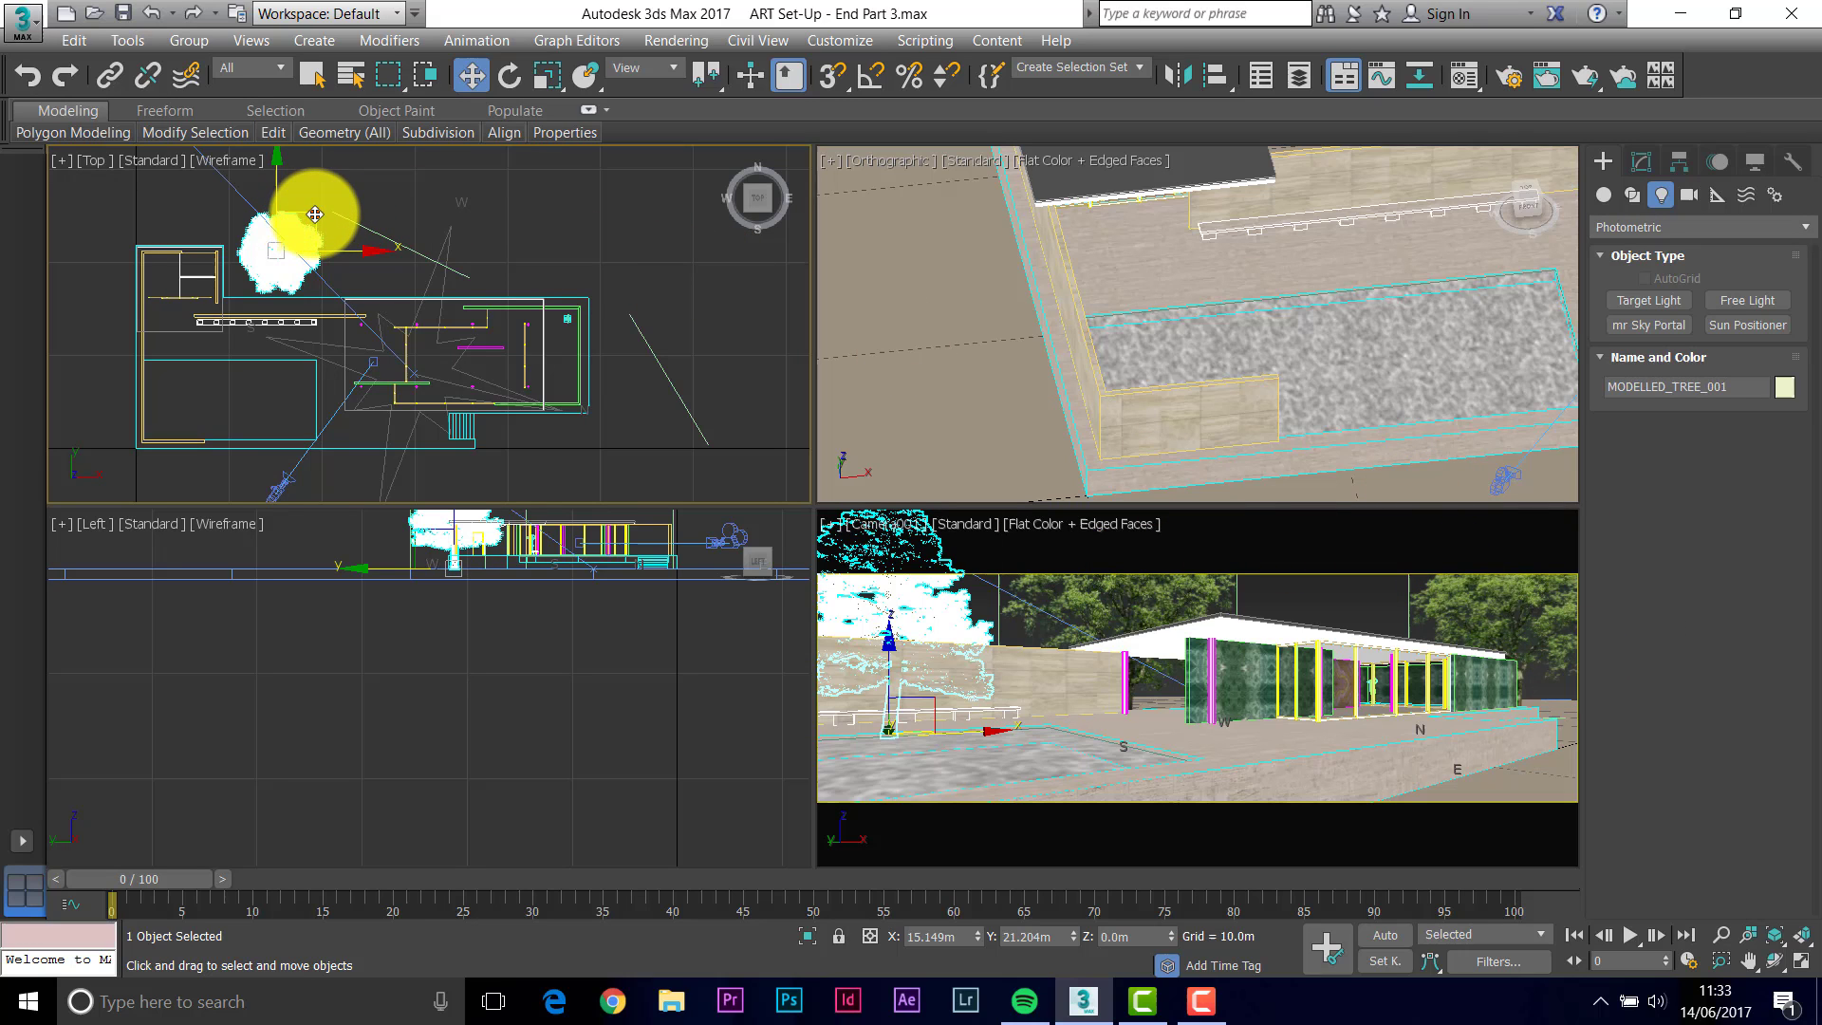
# Clone it as an Instance, MODELLED_TREE_002, raise it slightly in the Left view, then deselect.
pyautogui.moveTo(313, 211)
pyautogui.keyDown('shift'); pyautogui.mouseDown()
pyautogui.moveTo(415, 459)
pyautogui.moveTo(395, 459)
pyautogui.mouseUp(); pyautogui.keyUp('shift')
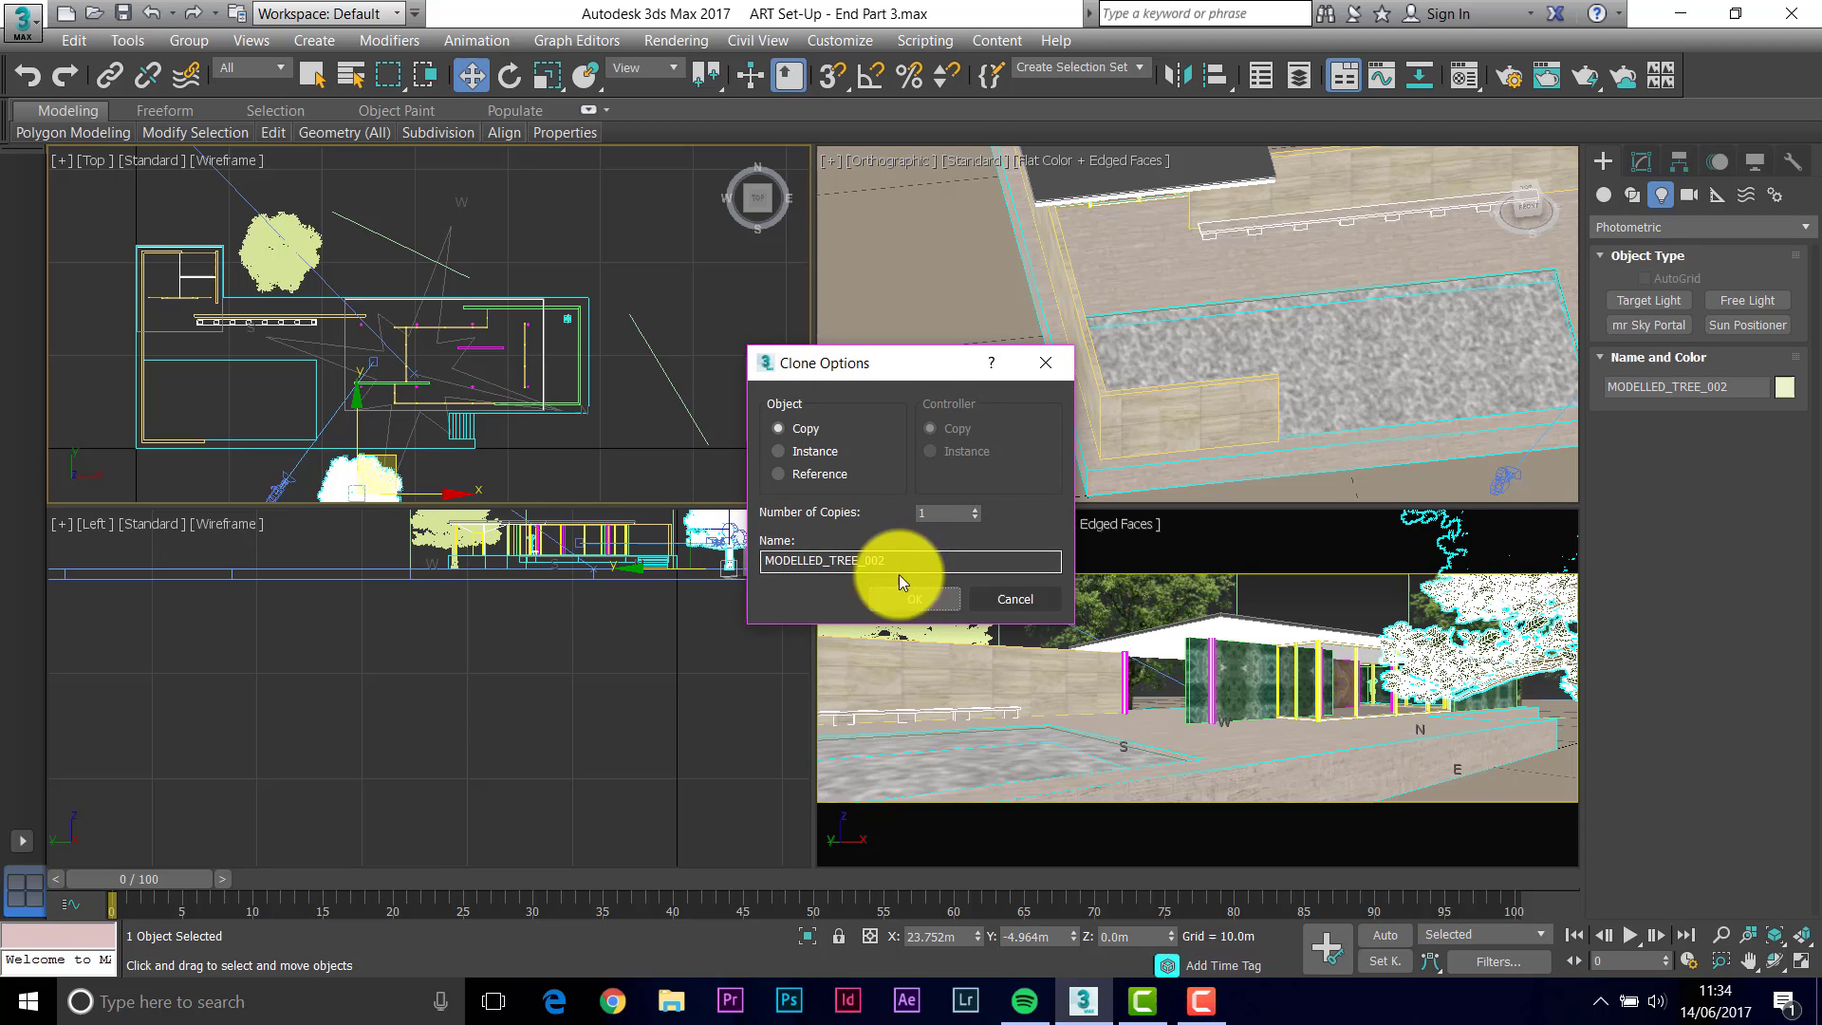
pyautogui.click(777, 451)
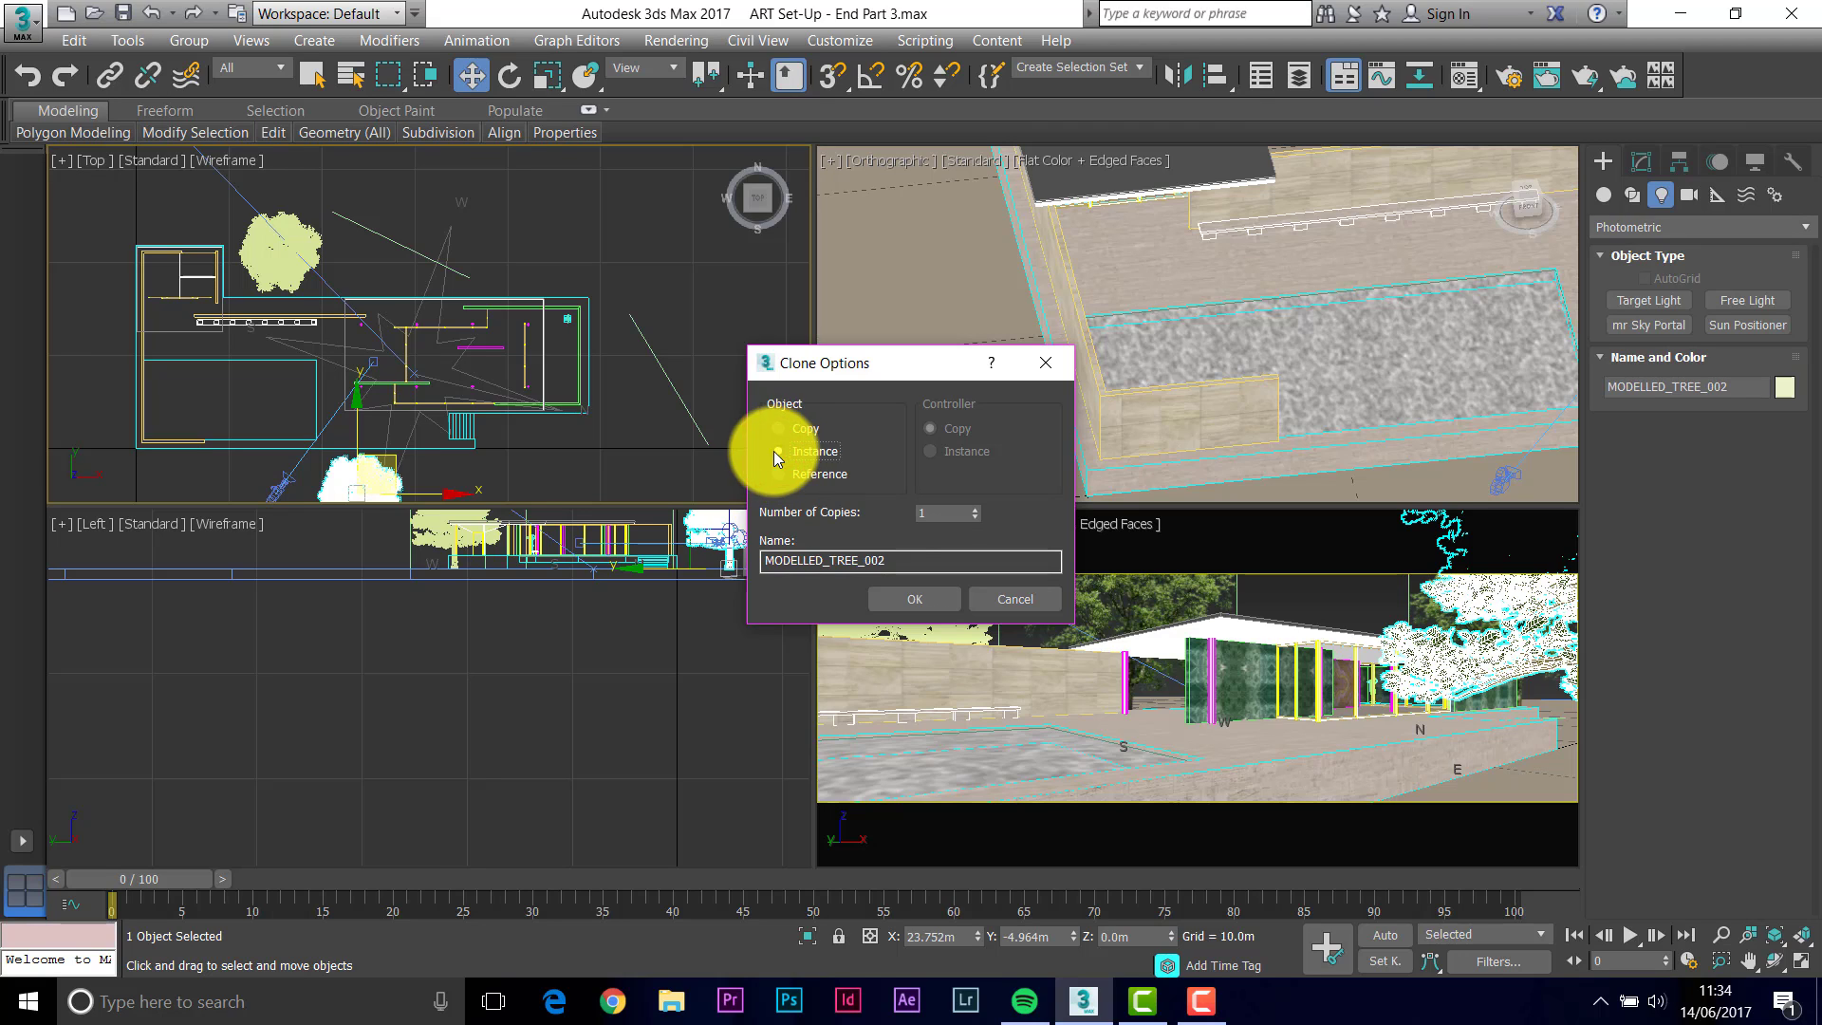
pyautogui.click(918, 598)
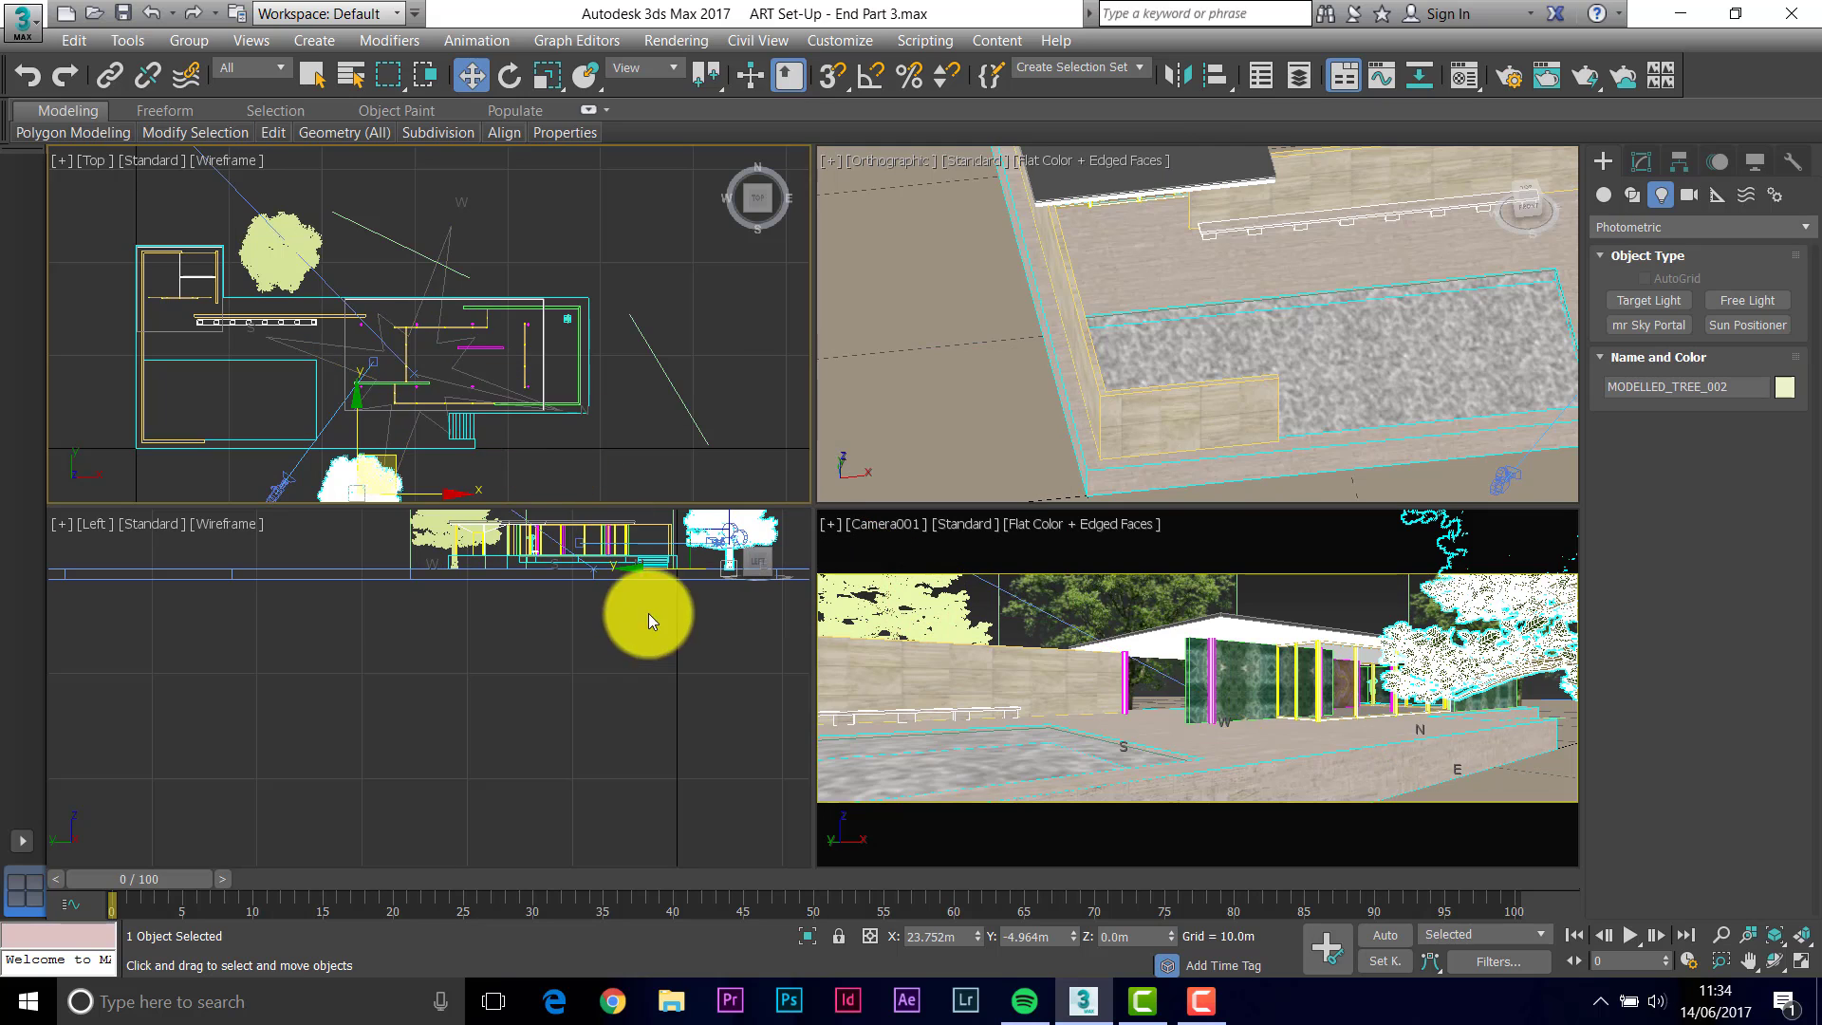
pyautogui.scroll(3, 588, 664)
pyautogui.scroll(5, 579, 650)
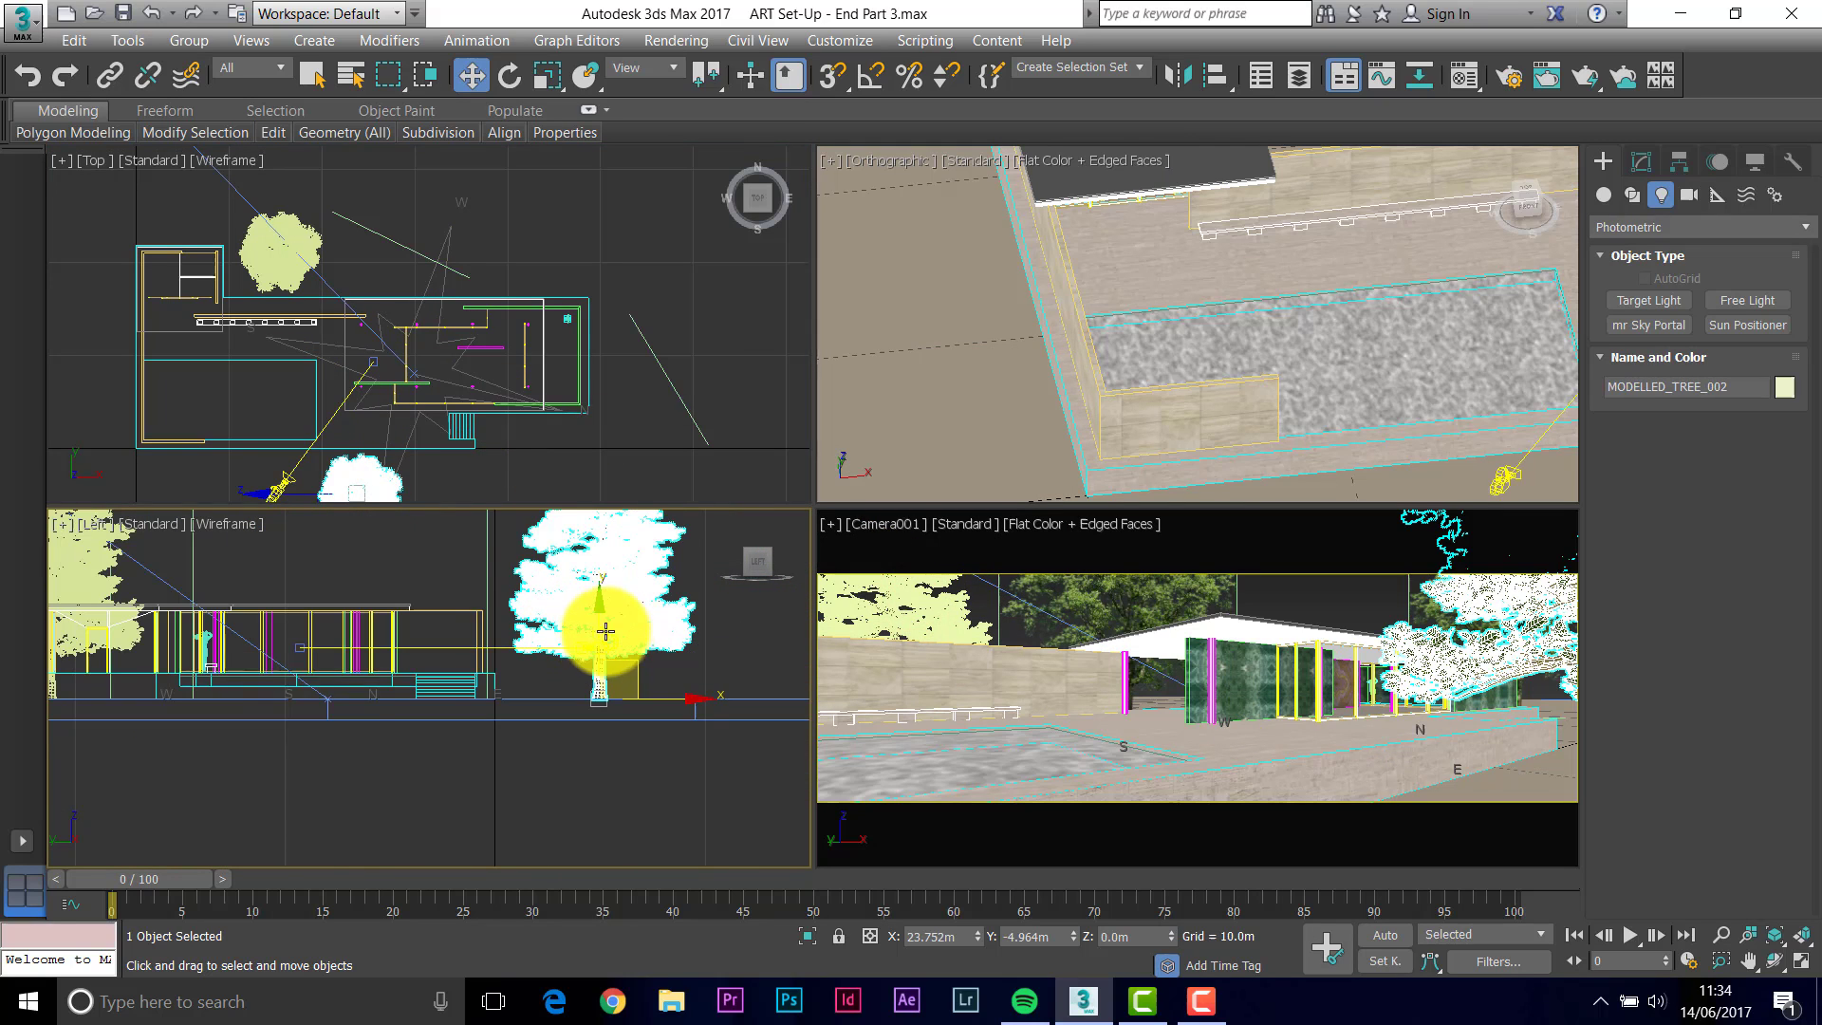
pyautogui.moveTo(592, 667); pyautogui.dragTo(592, 602)
pyautogui.click(1163, 726)
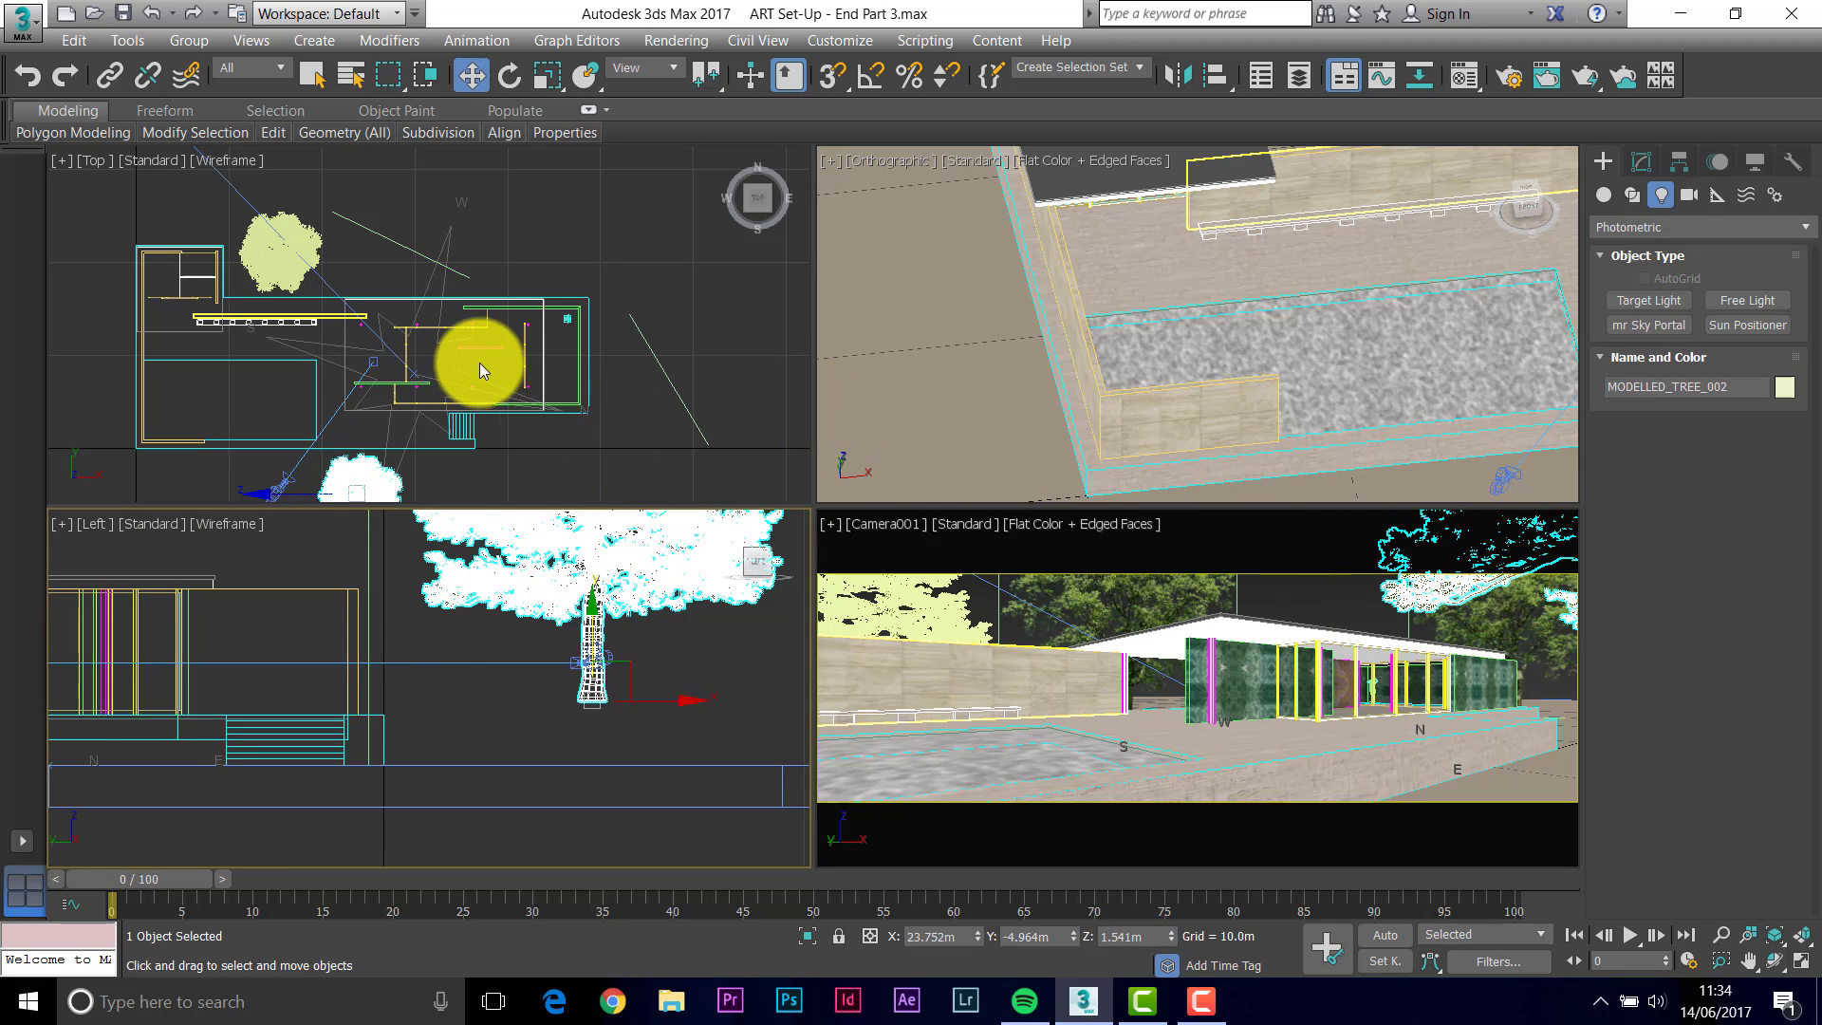
pyautogui.click(539, 260)
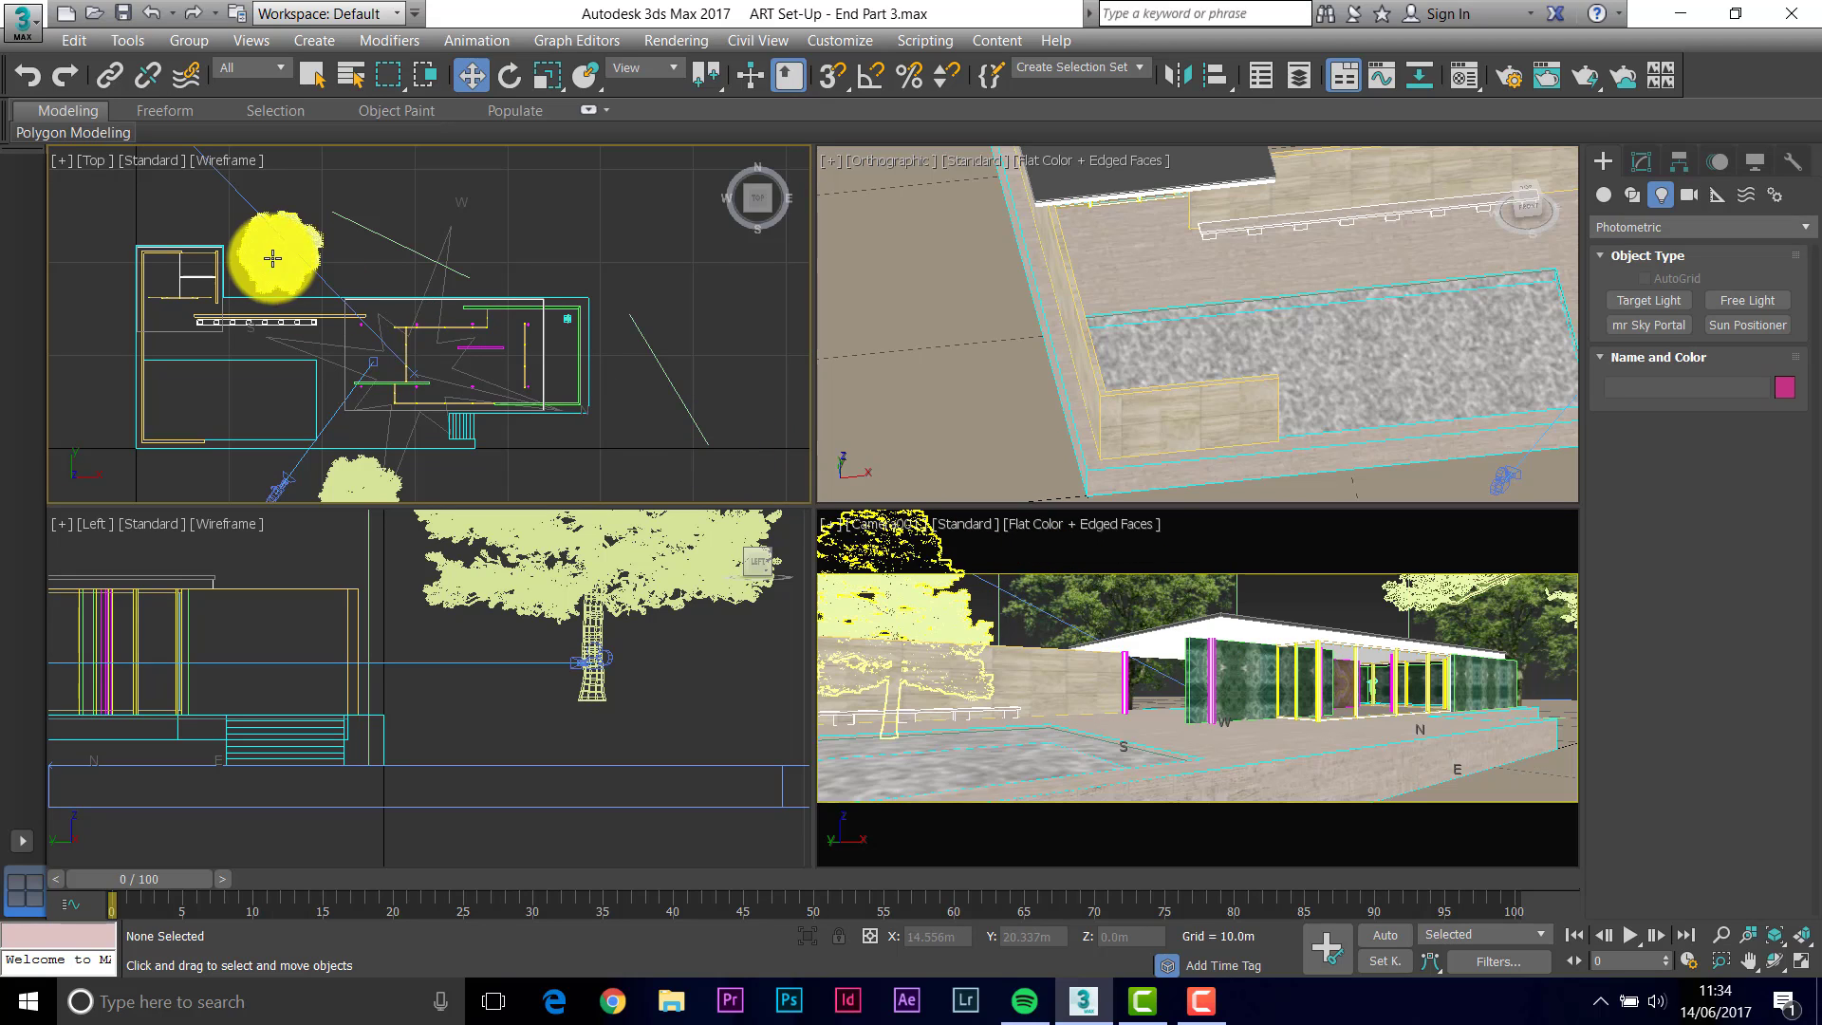
# Start a Merge and locate bp_remaining_props_ART.max in the WUHAN TEACHING > YEAR 2 > 06 3D STUDIO MAX > PROPS folder.
pyautogui.click(32, 40)
pyautogui.moveTo(63, 344)
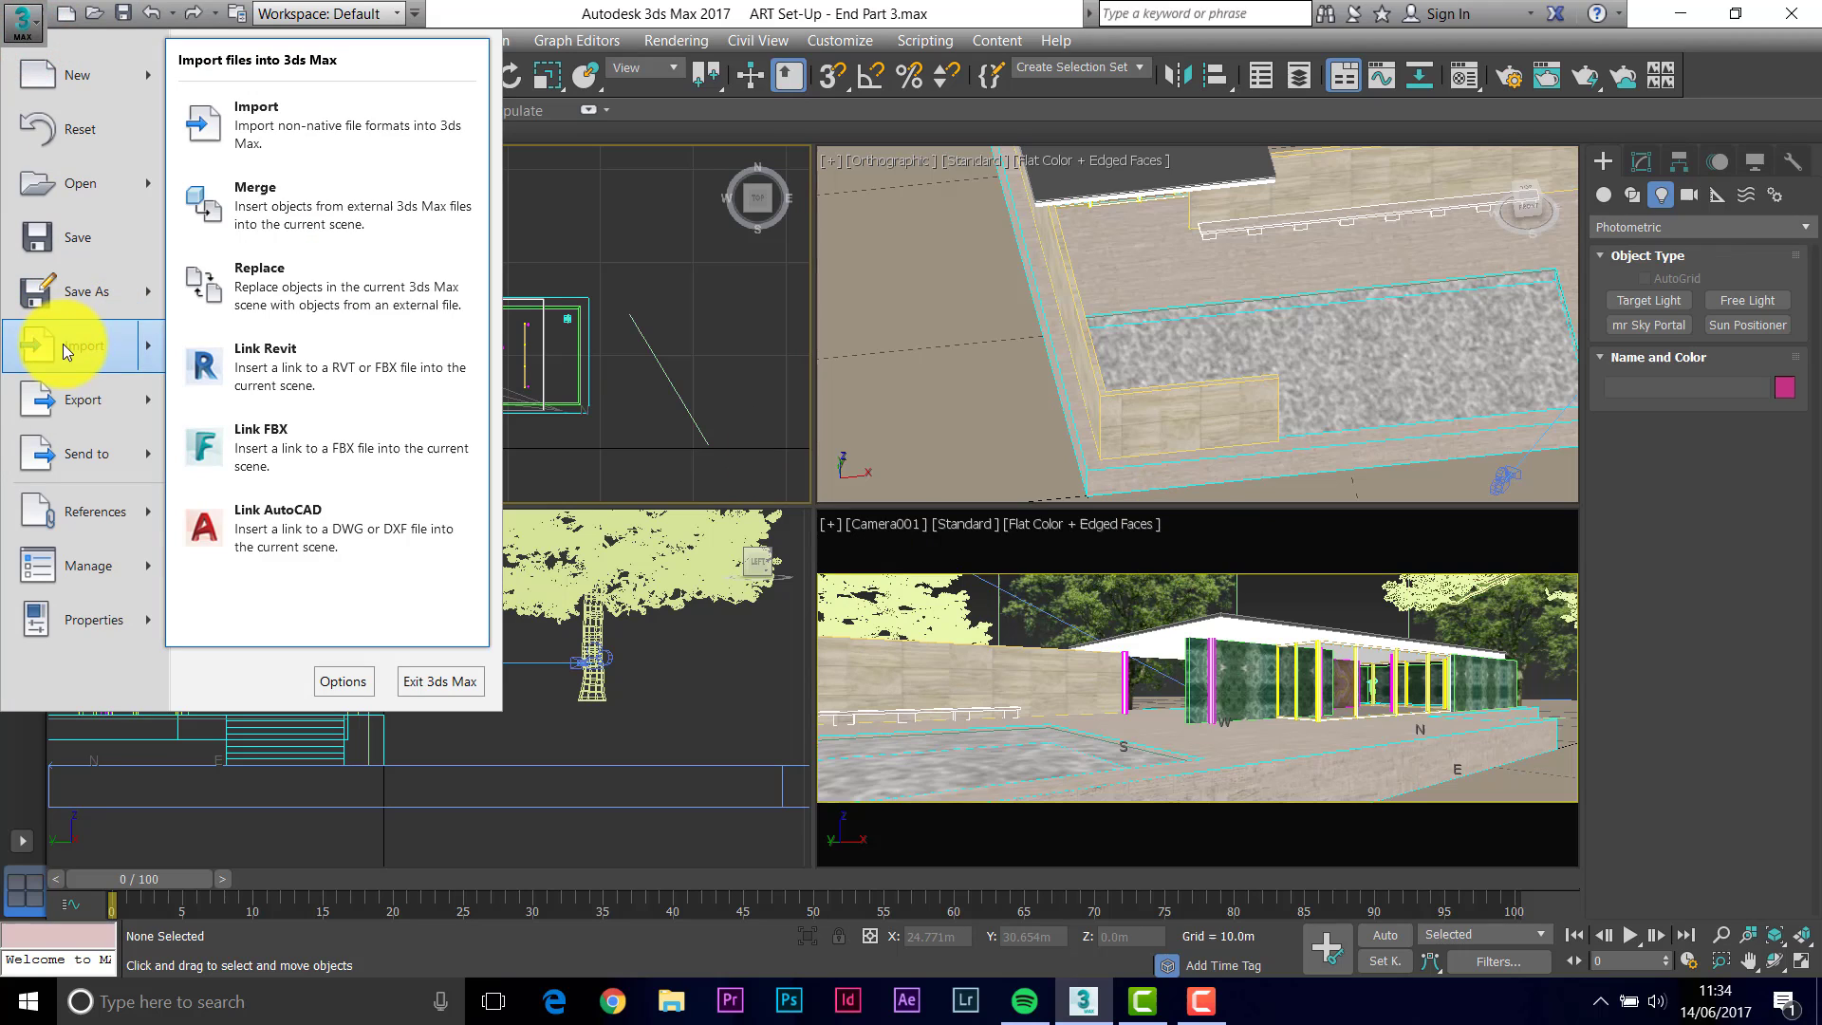
pyautogui.click(270, 197)
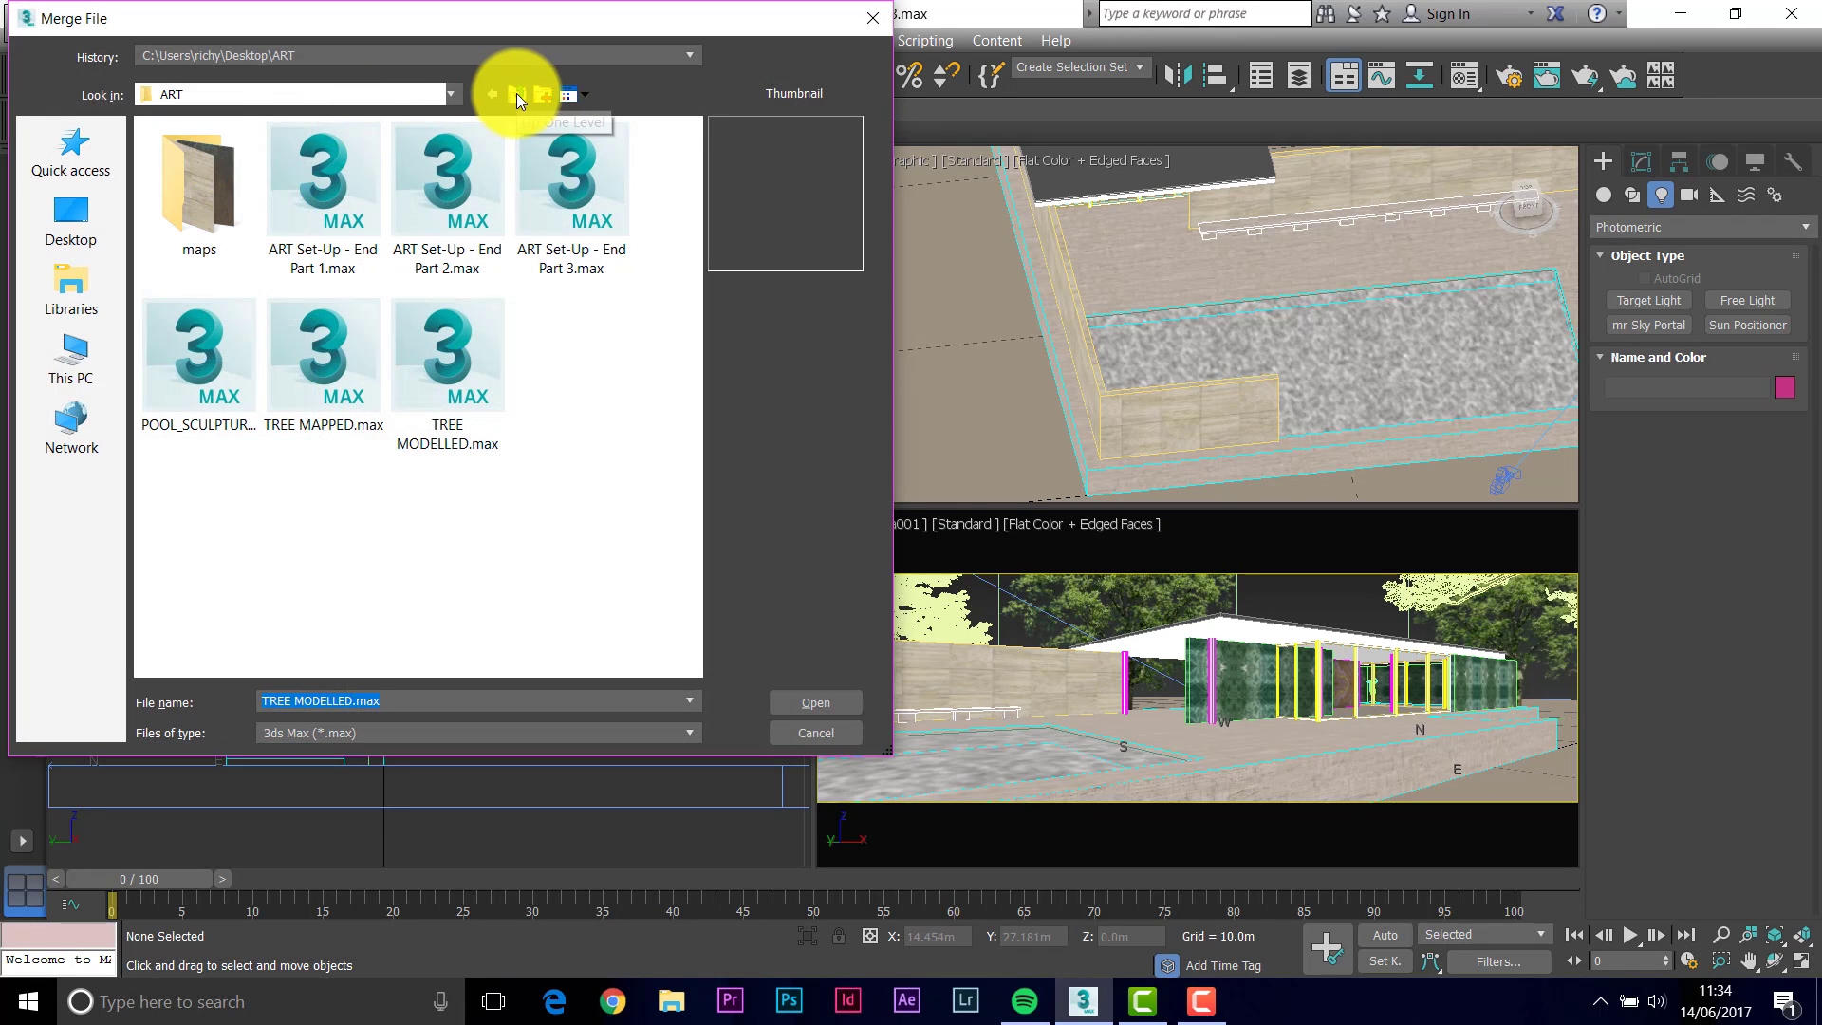
pyautogui.click(516, 93)
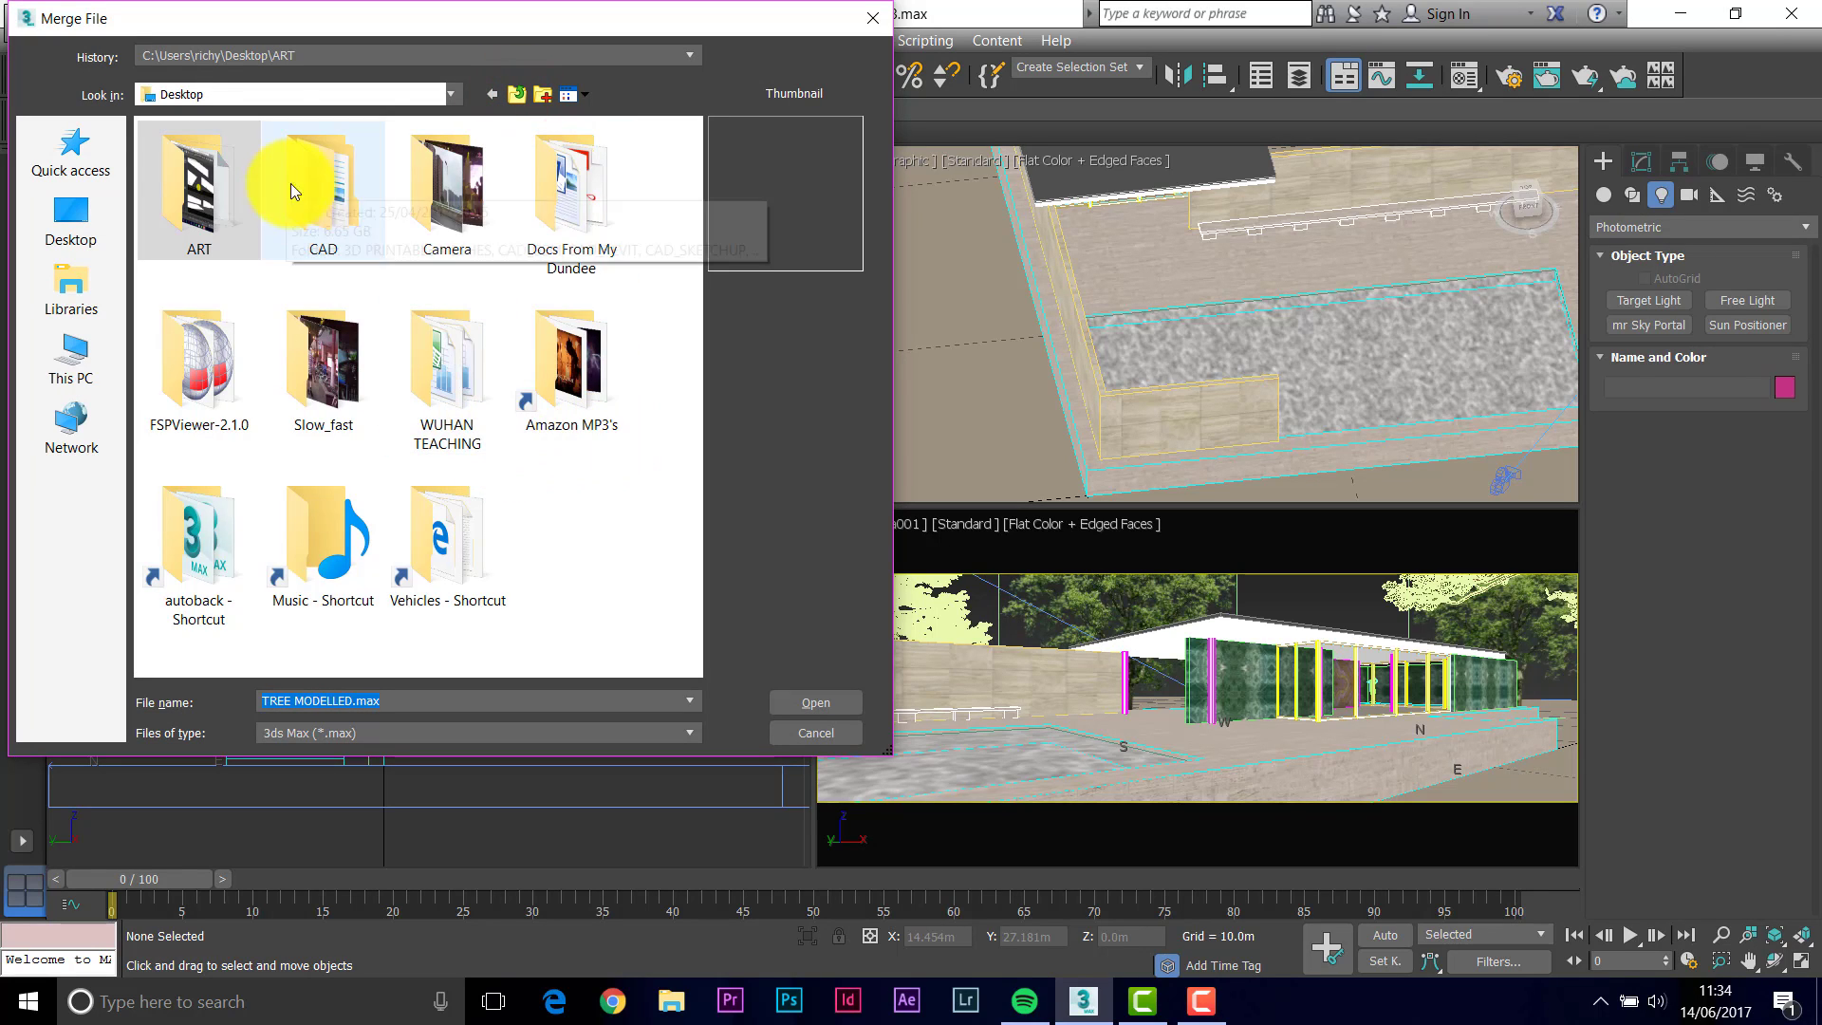
pyautogui.click(423, 394)
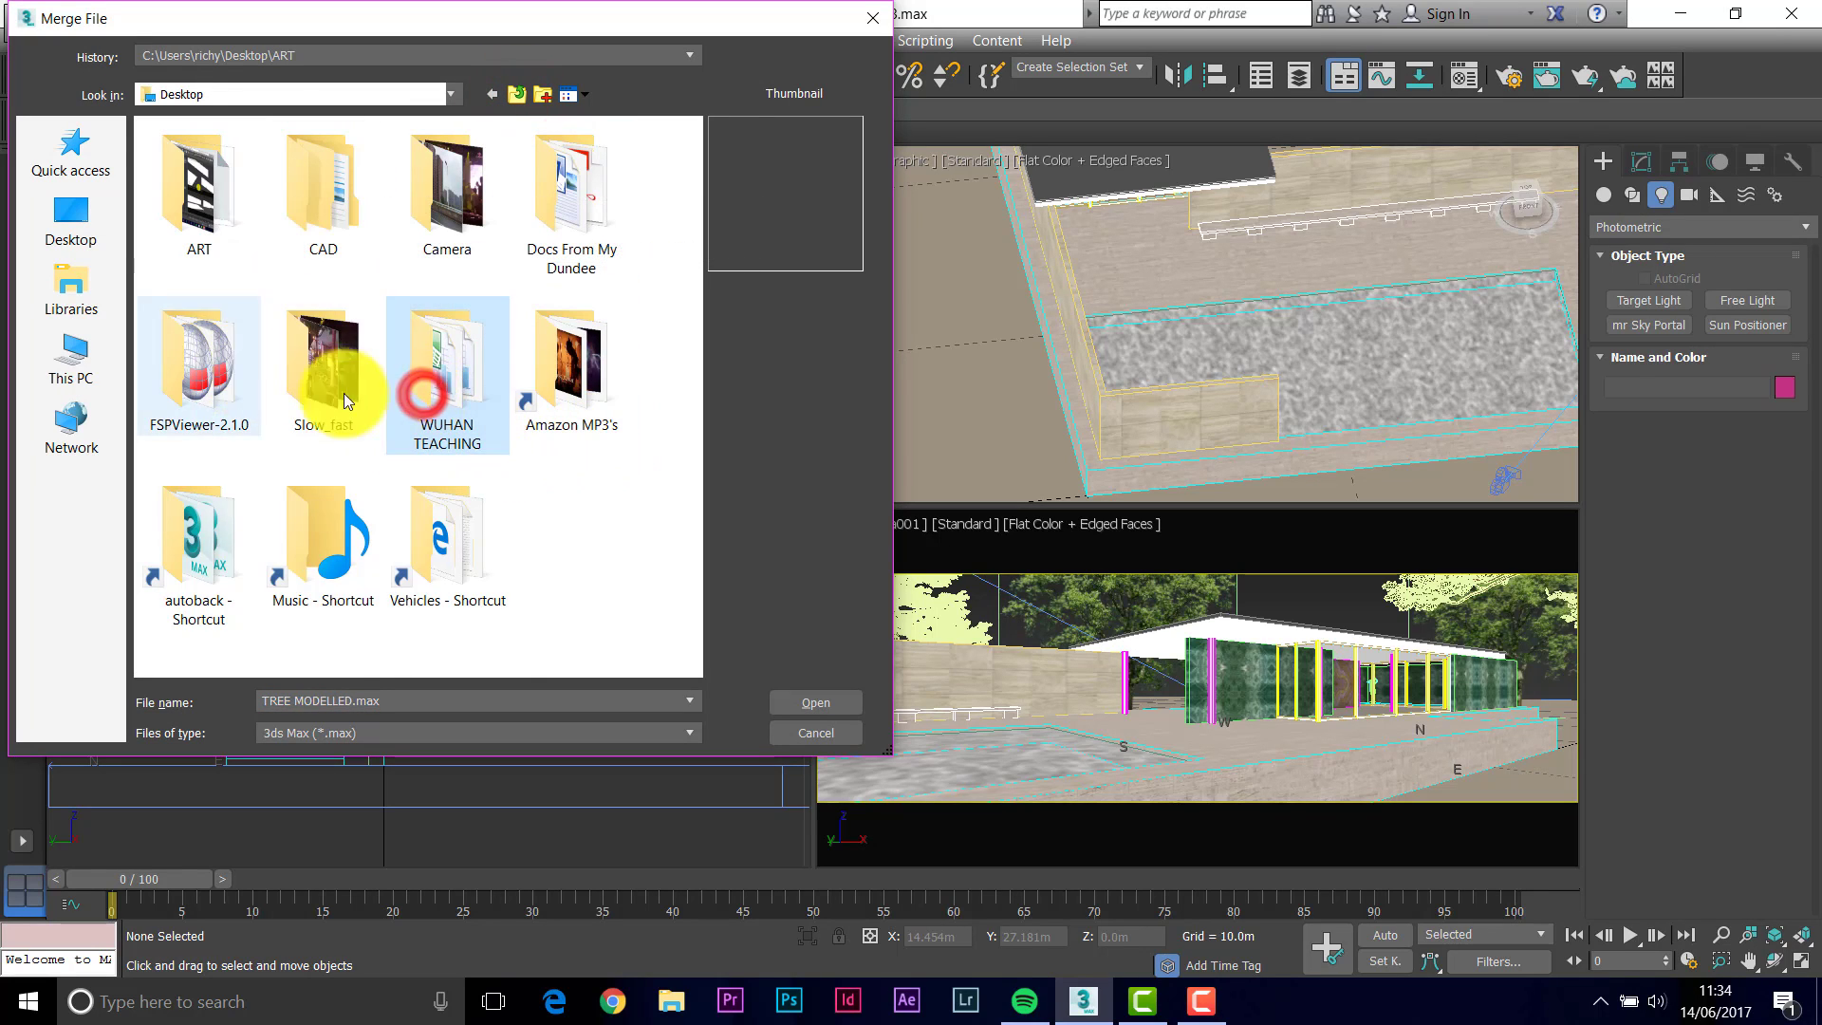
pyautogui.doubleClick(439, 351)
pyautogui.doubleClick(180, 473)
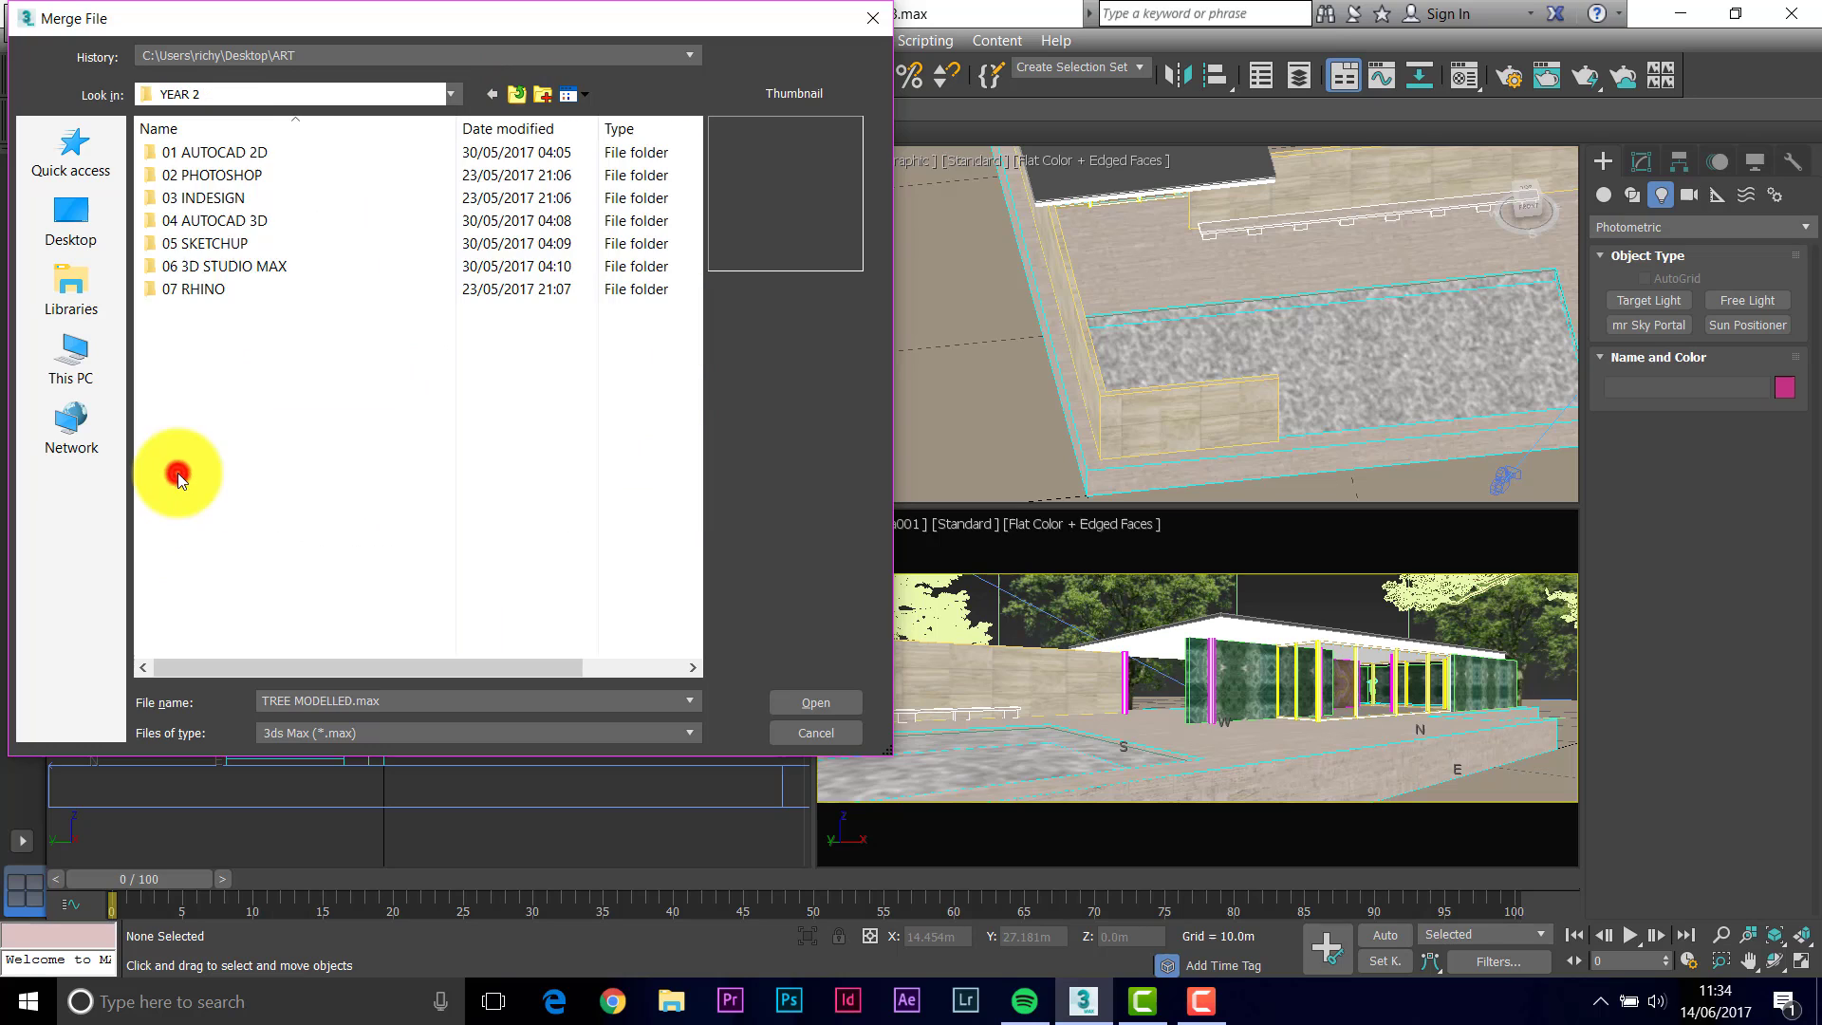
pyautogui.doubleClick(180, 266)
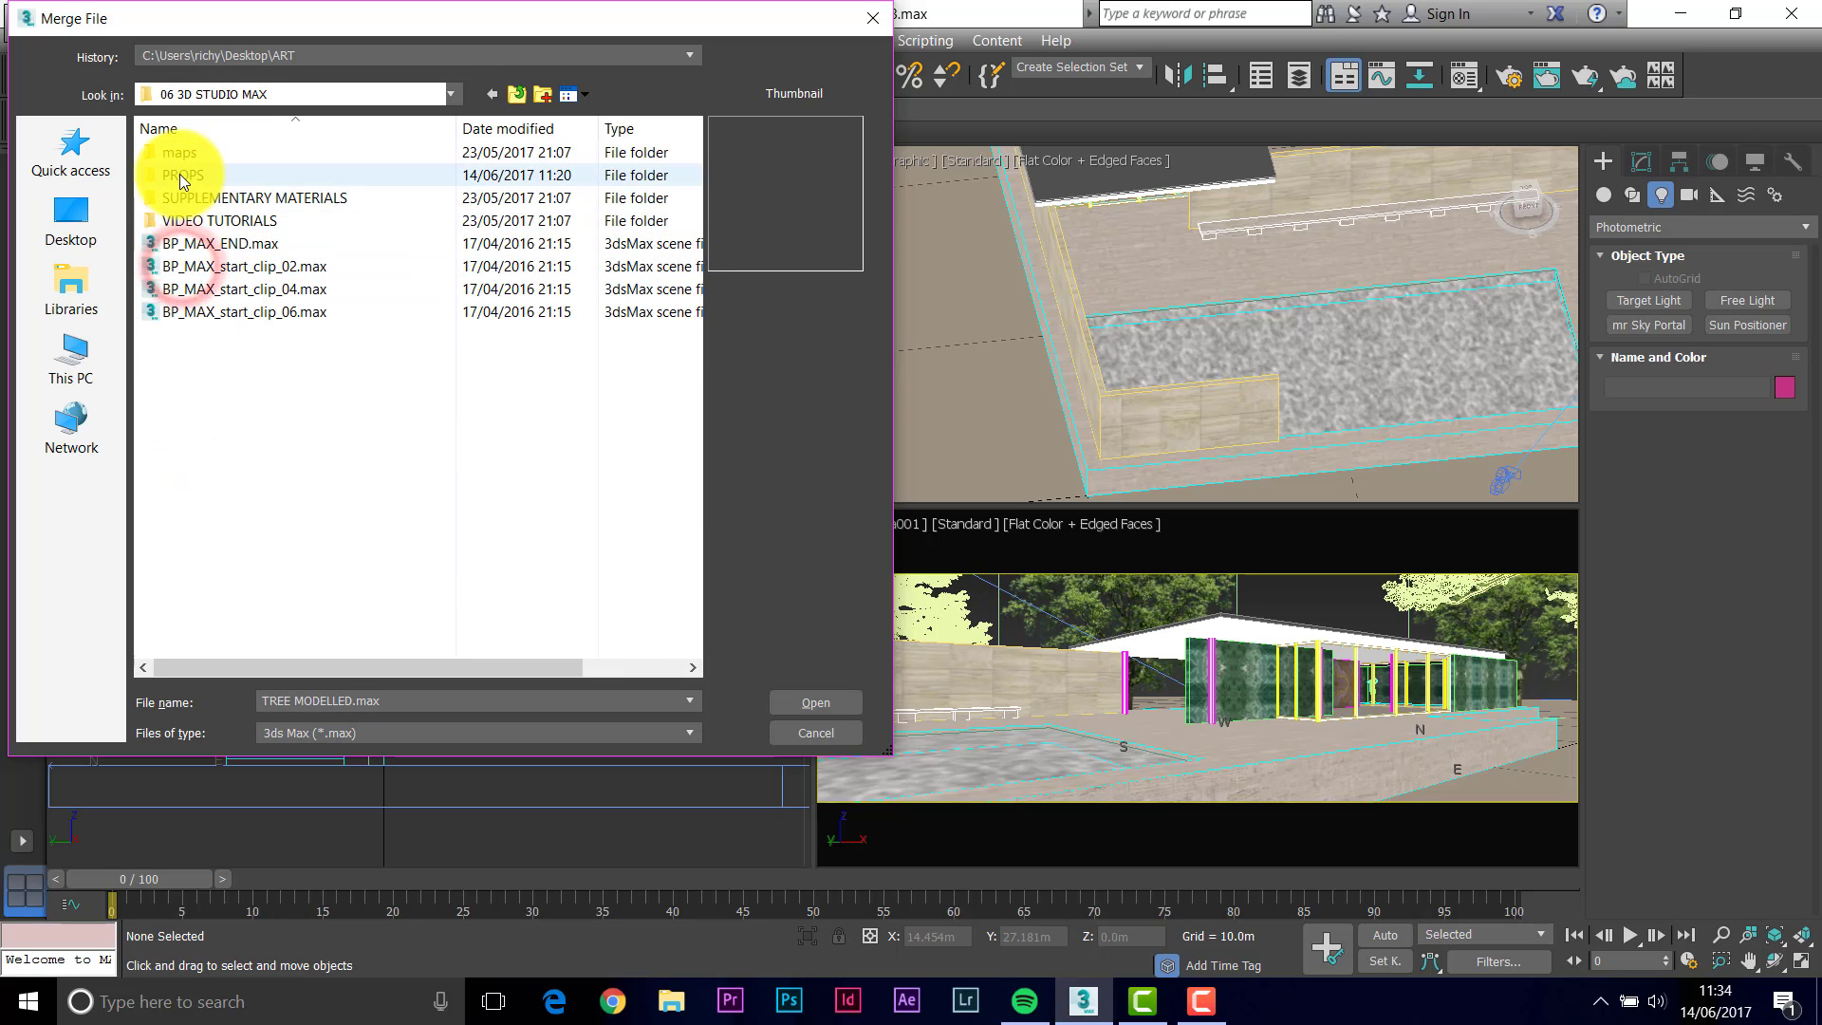
pyautogui.doubleClick(180, 174)
pyautogui.click(216, 175)
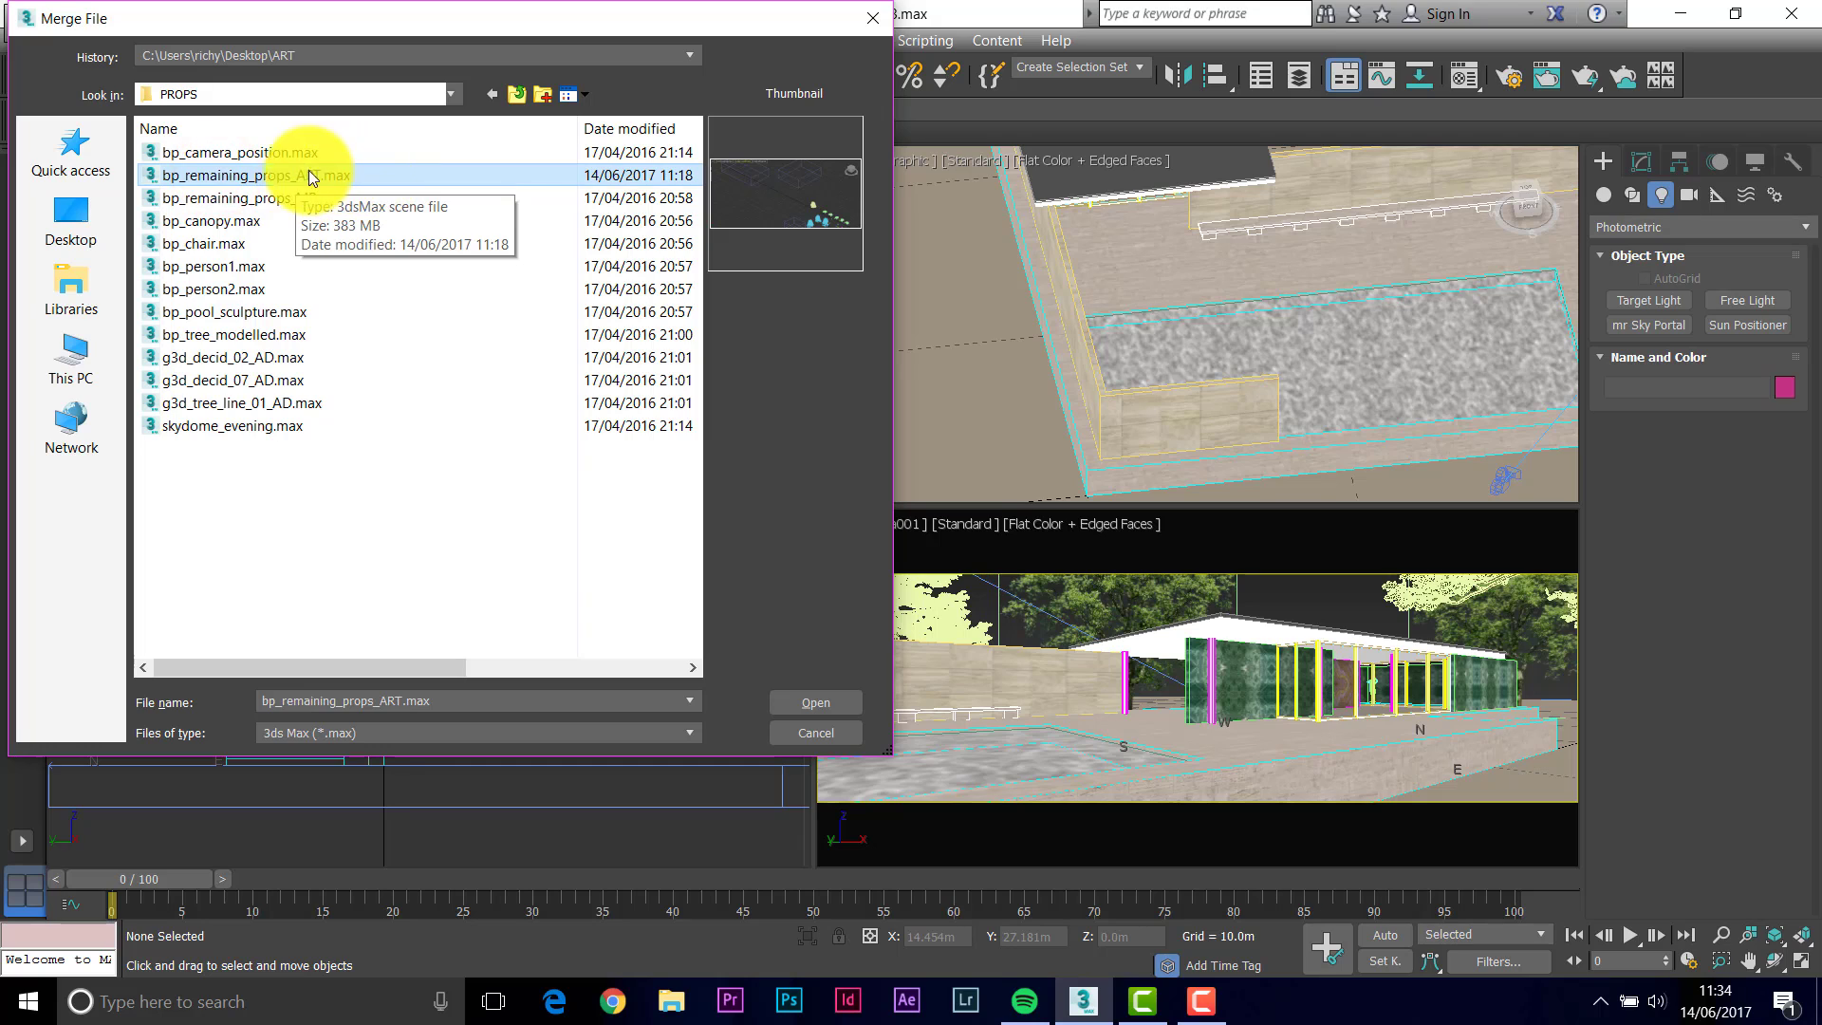
# Open the props file, select All of its objects and merge them.
pyautogui.click(816, 703)
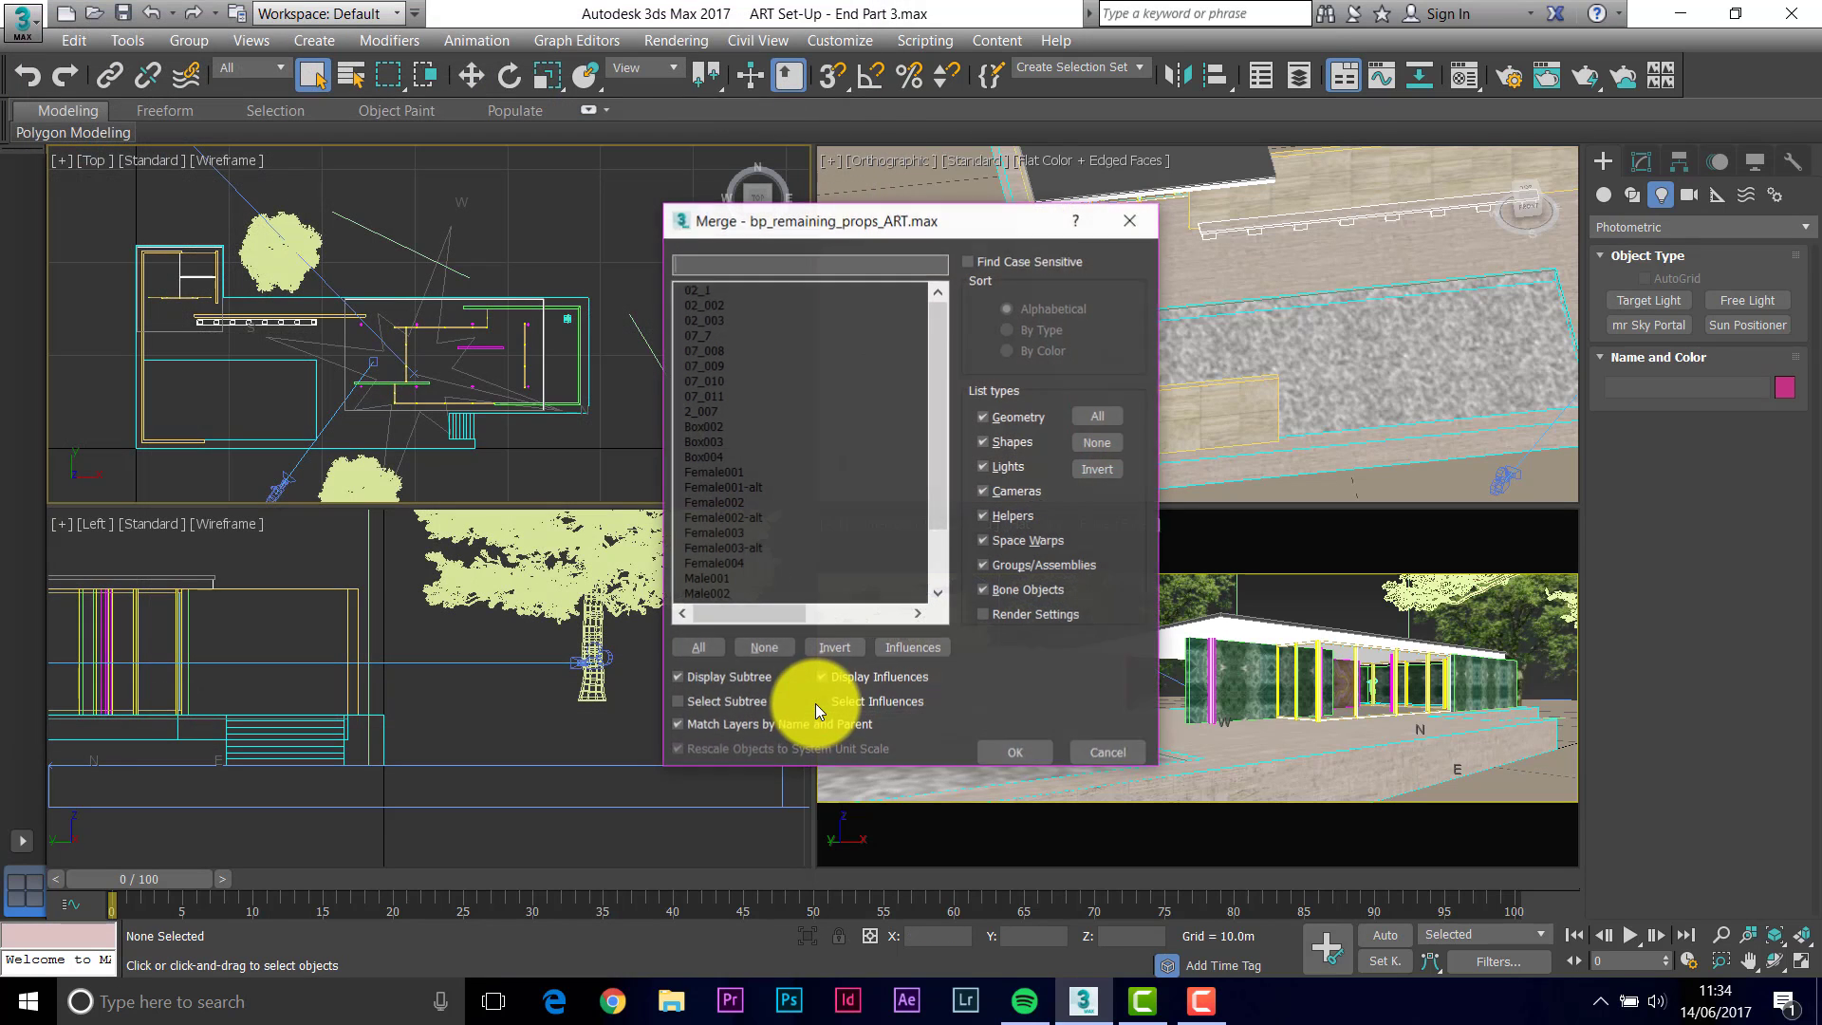
pyautogui.moveTo(938, 353); pyautogui.dragTo(943, 453)
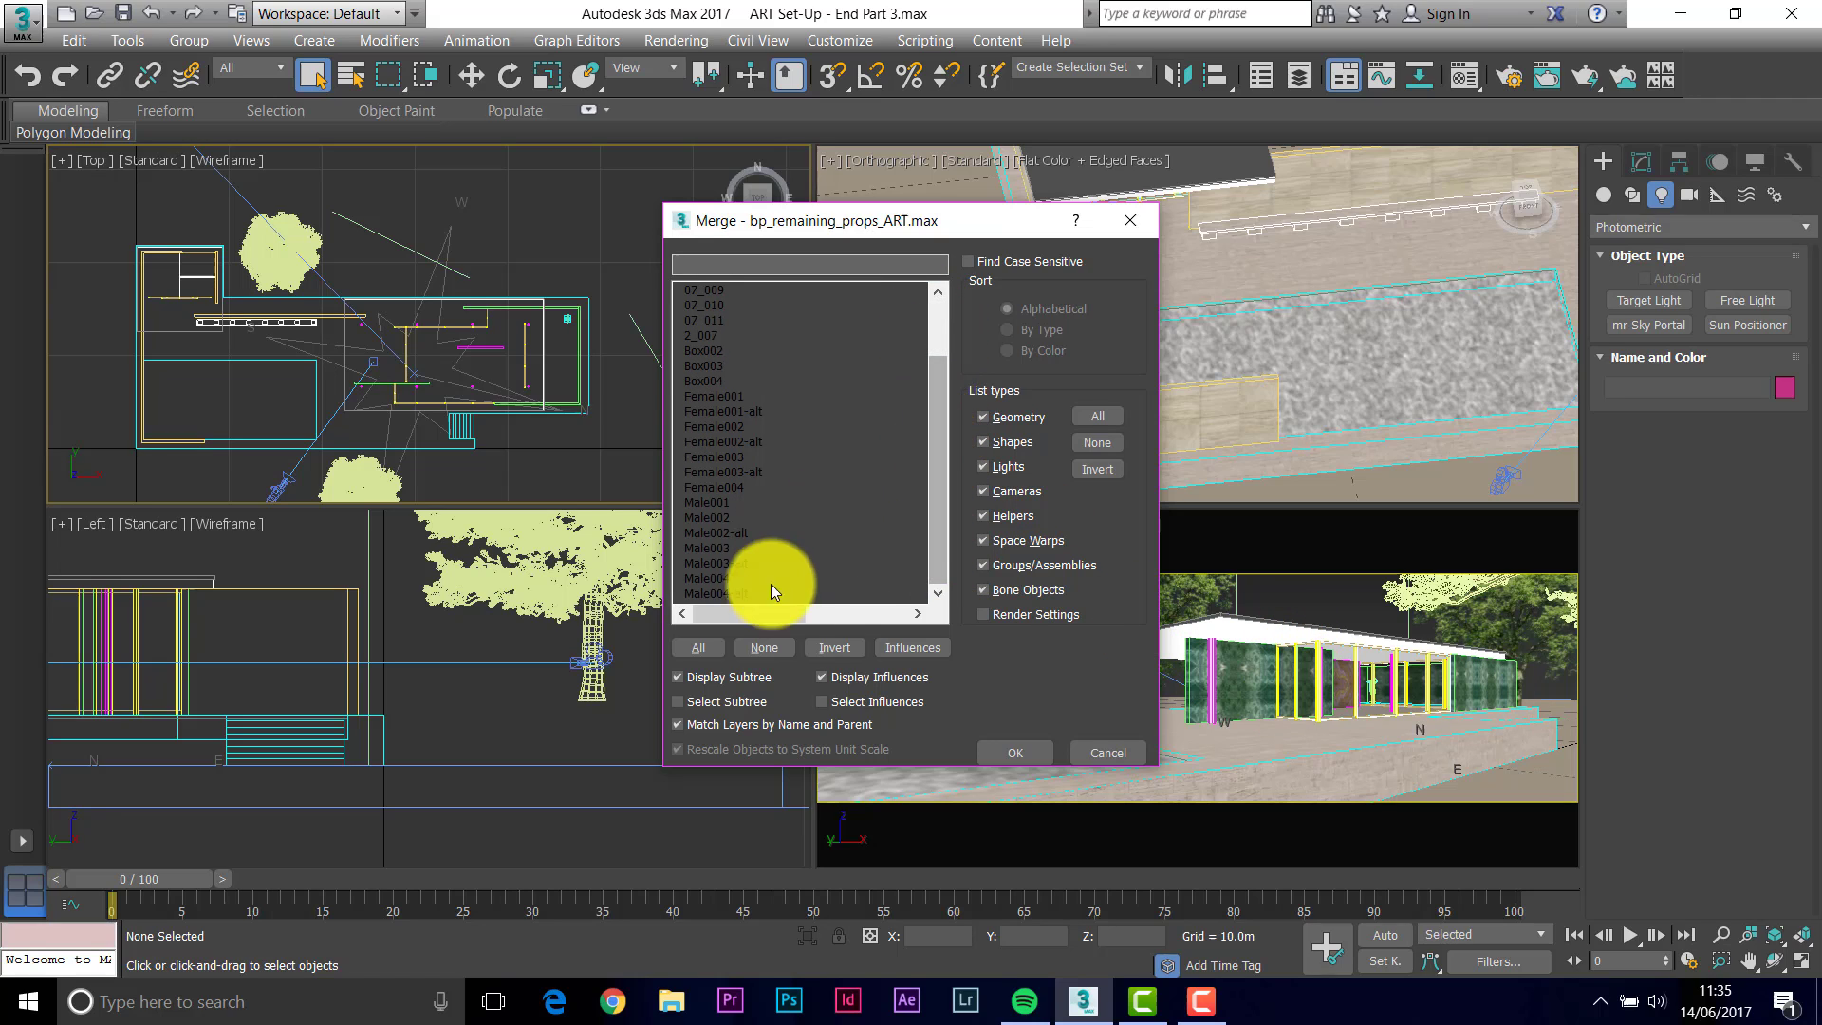
pyautogui.click(690, 645)
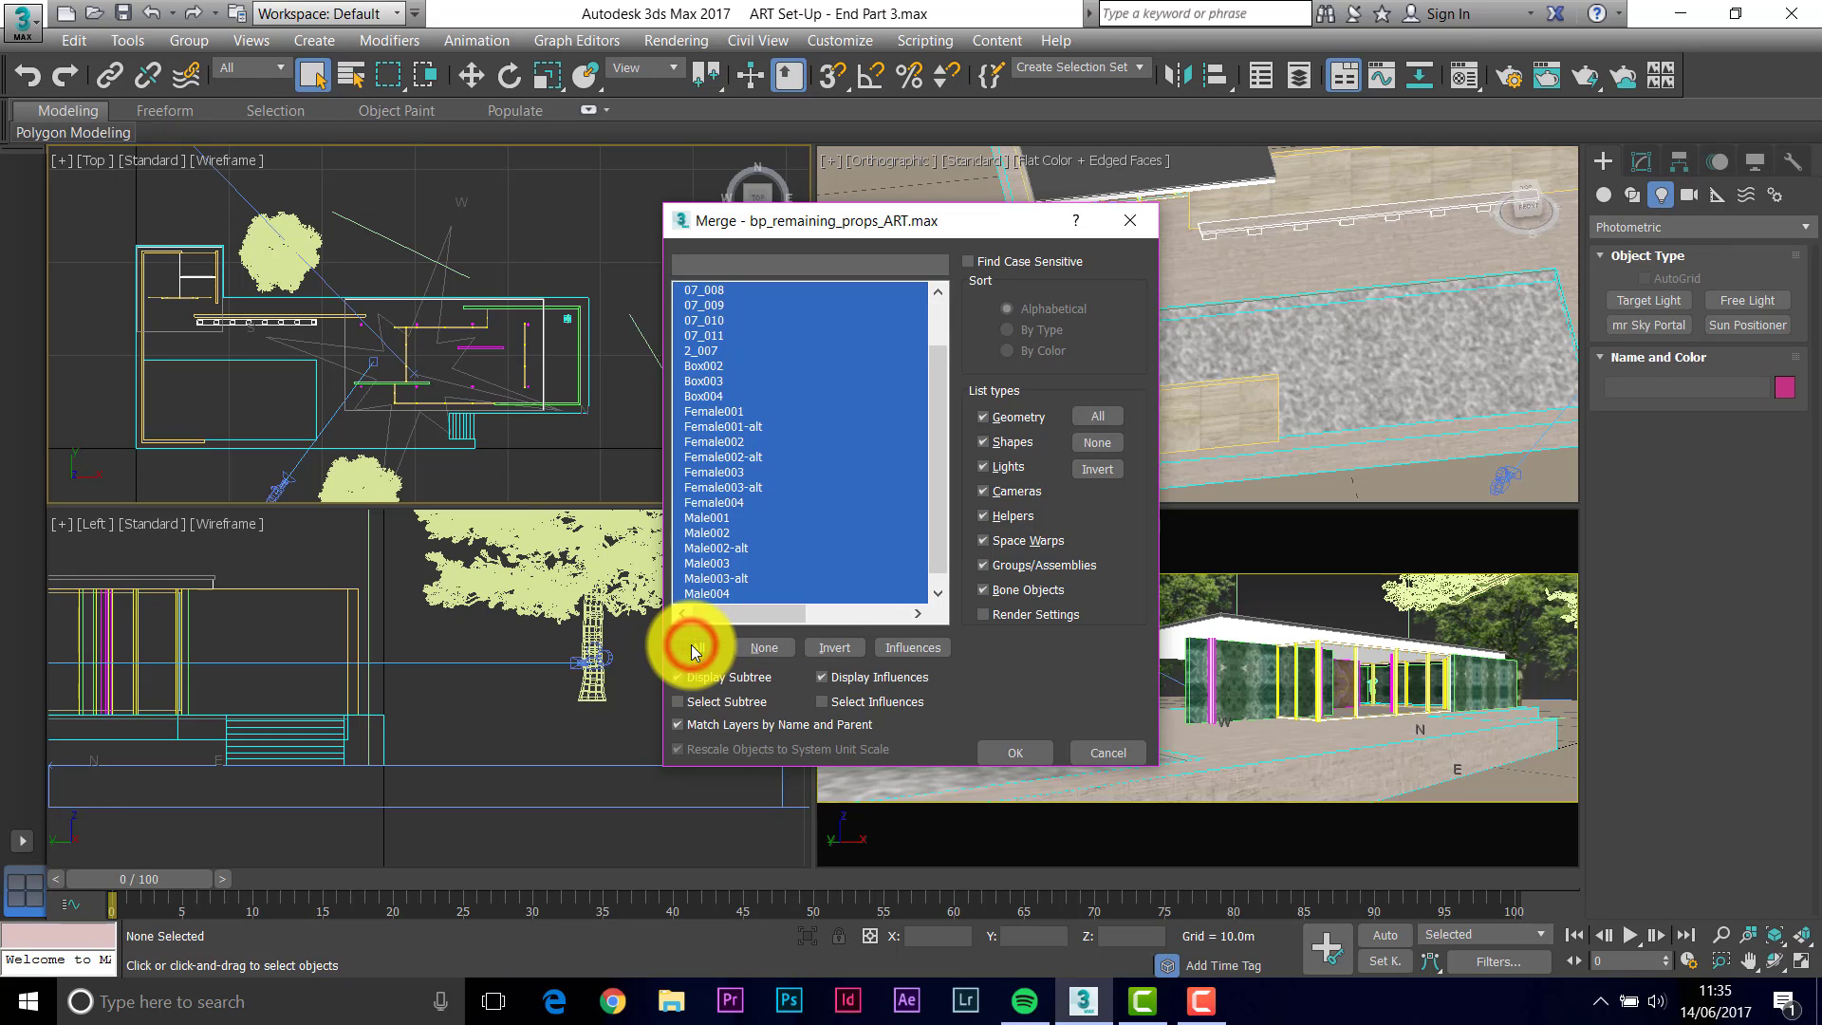
pyautogui.click(1010, 750)
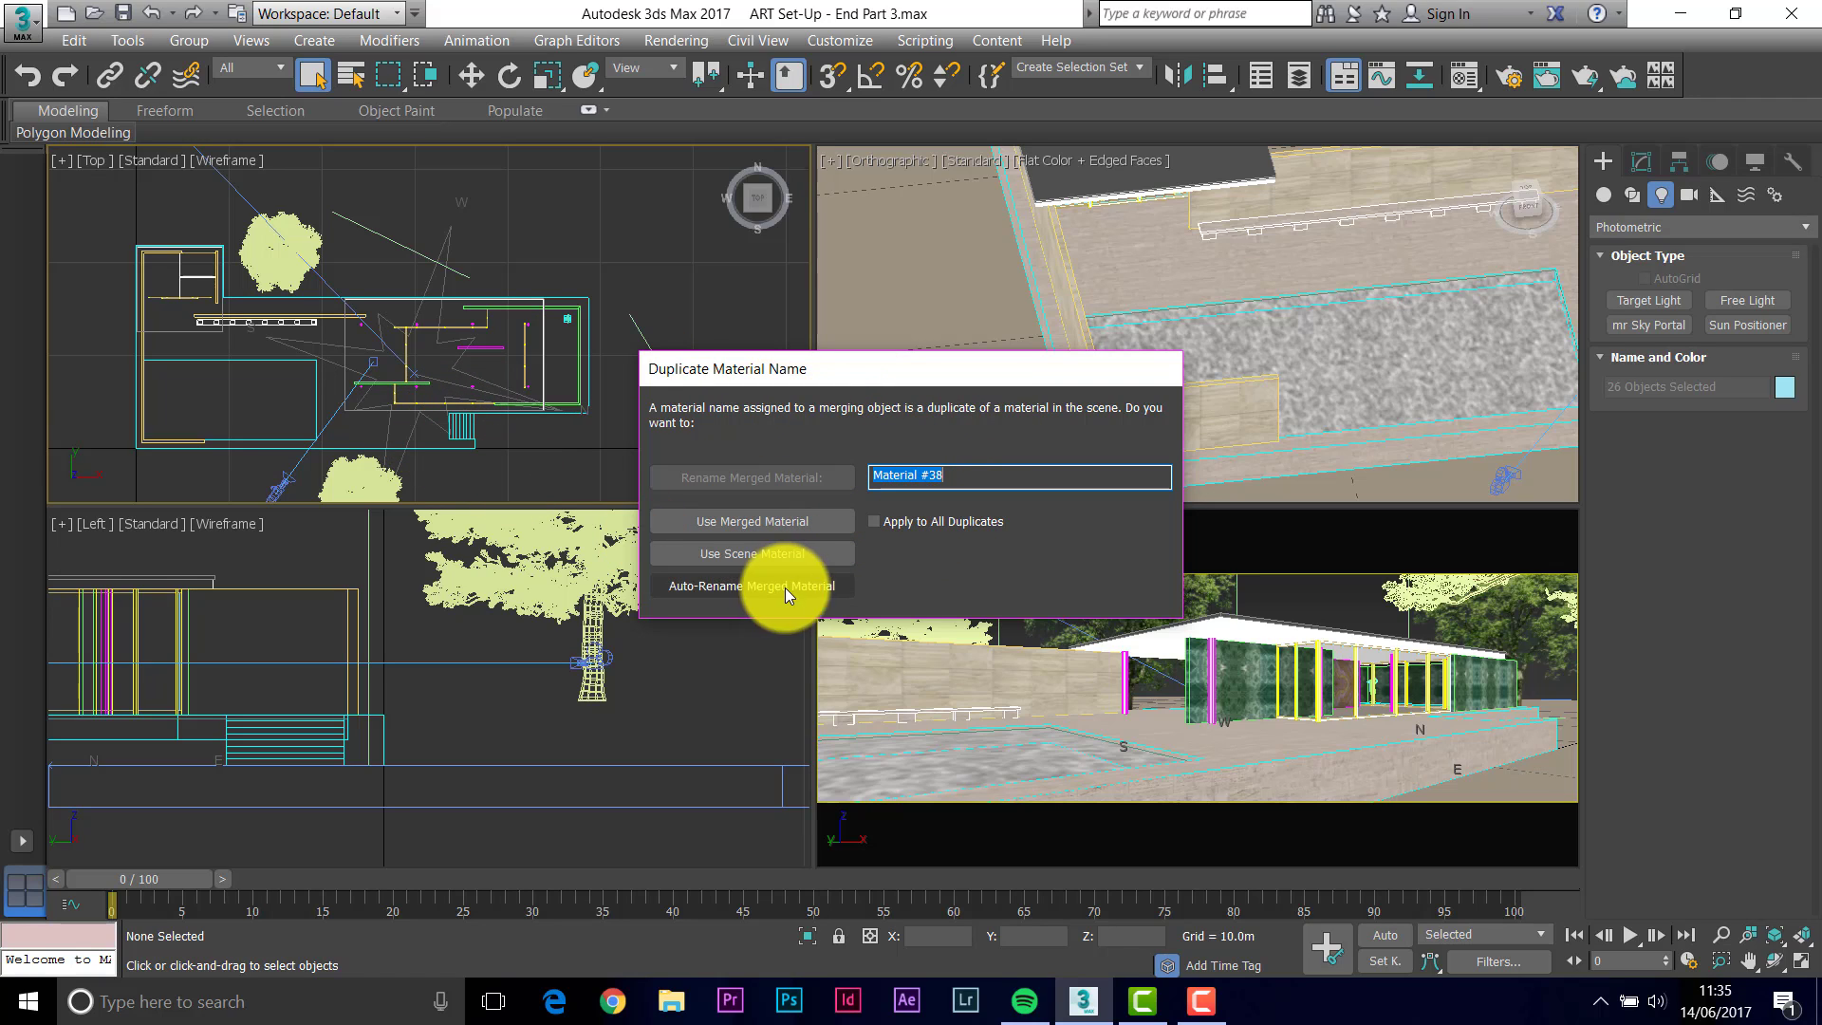
# Toggle Apply to All Duplicates on and back off in the Duplicate Material Name dialog.
pyautogui.click(875, 521)
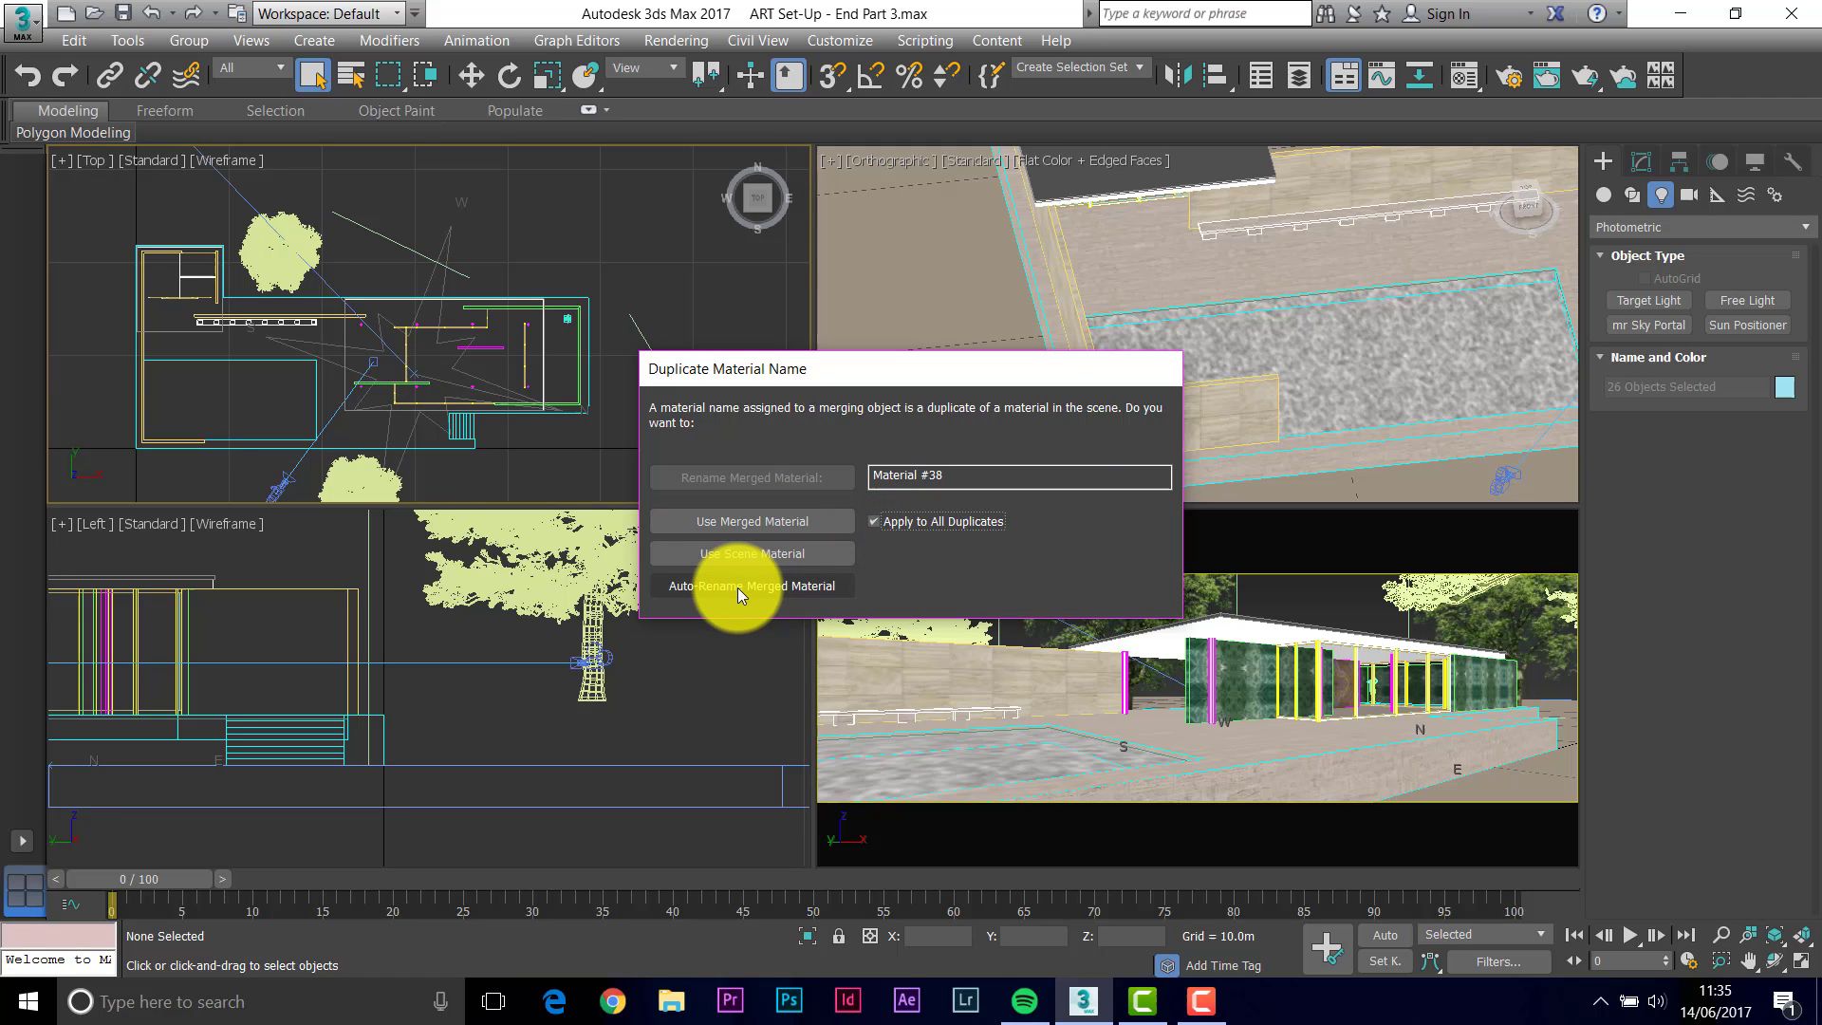
pyautogui.click(875, 521)
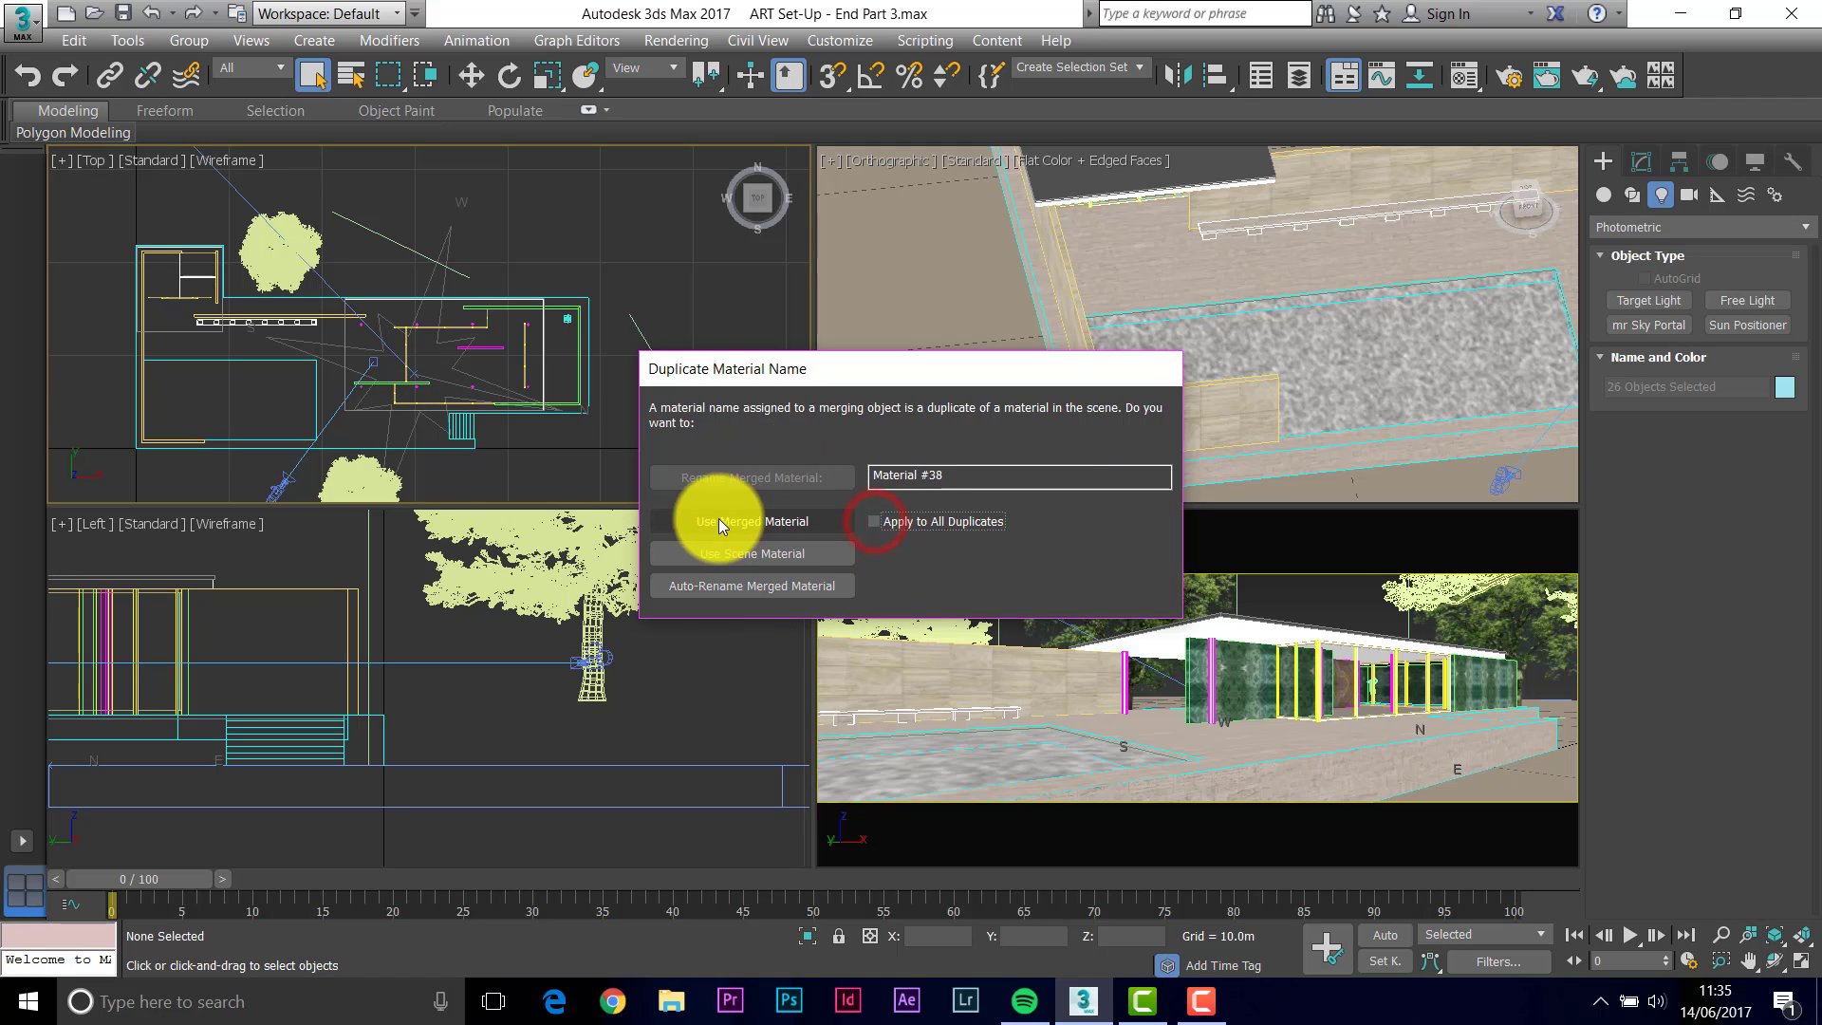
# Keep the scene material for Material #38, then Instance-clone TREE_OPACITY_MAPPED_001 as TREE_OPACITY_MAPPED_003.
pyautogui.click(759, 555)
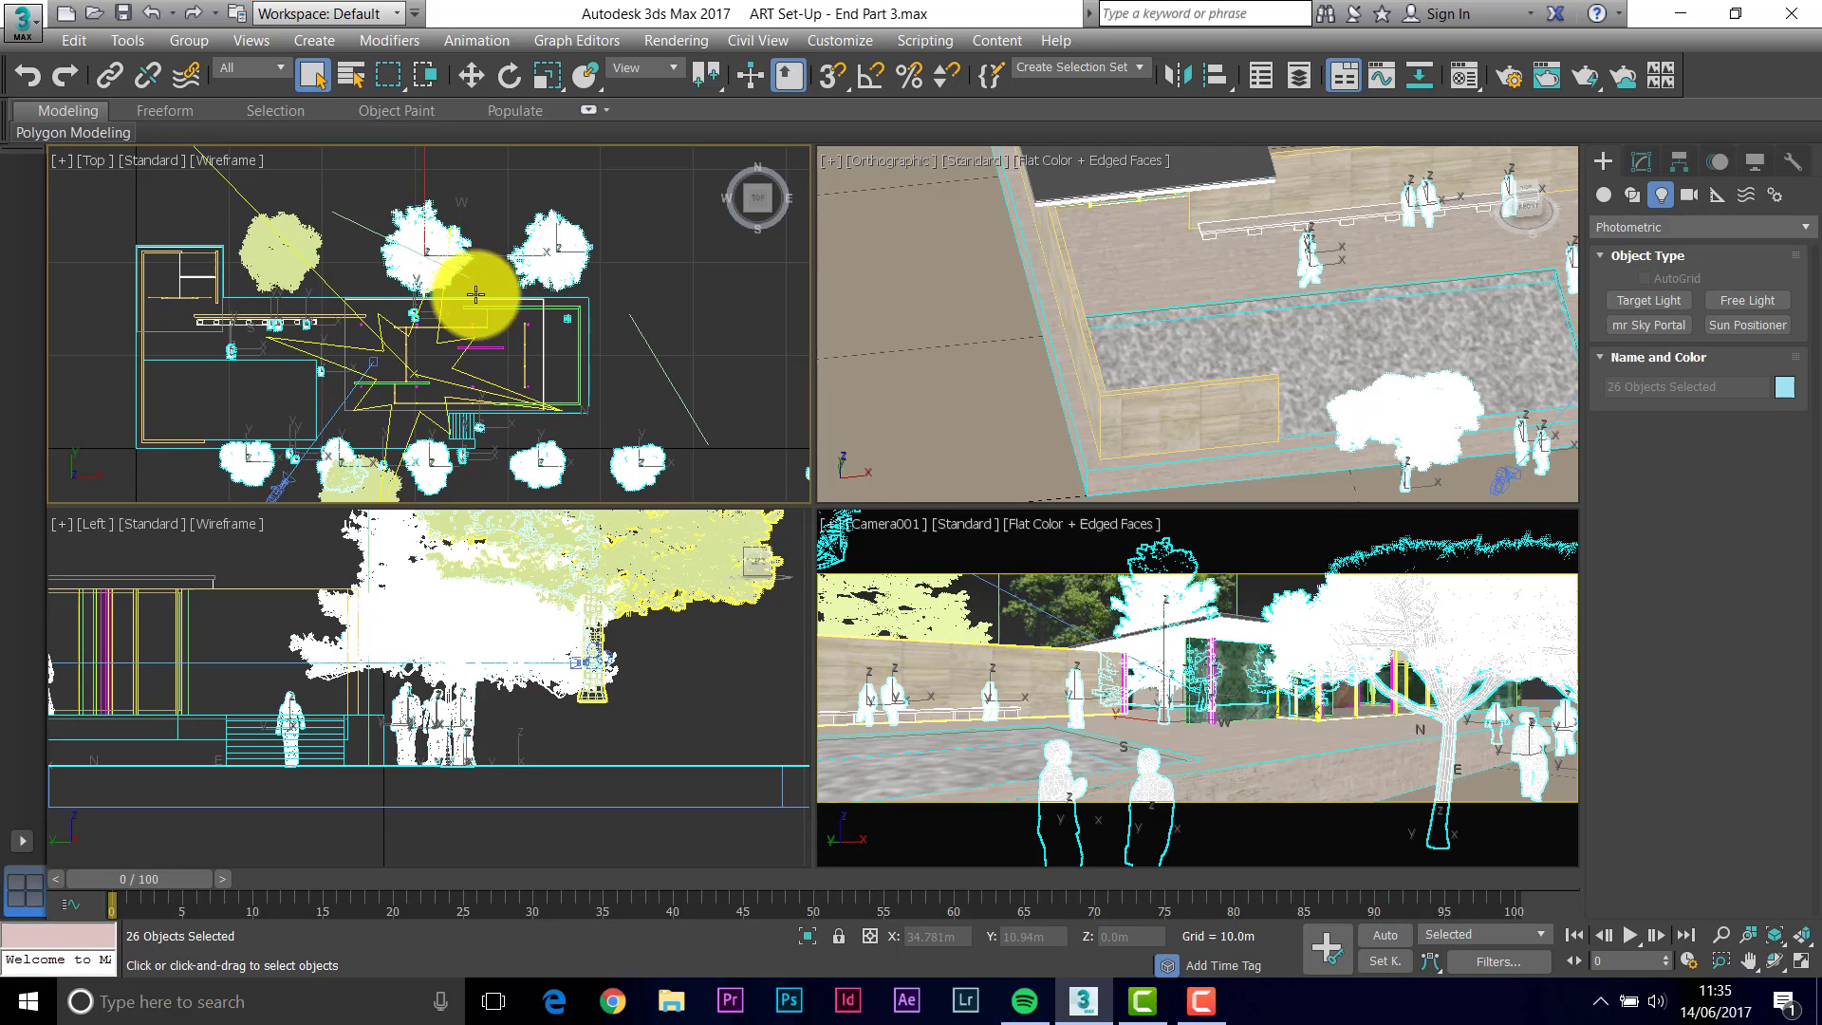
pyautogui.click(473, 76)
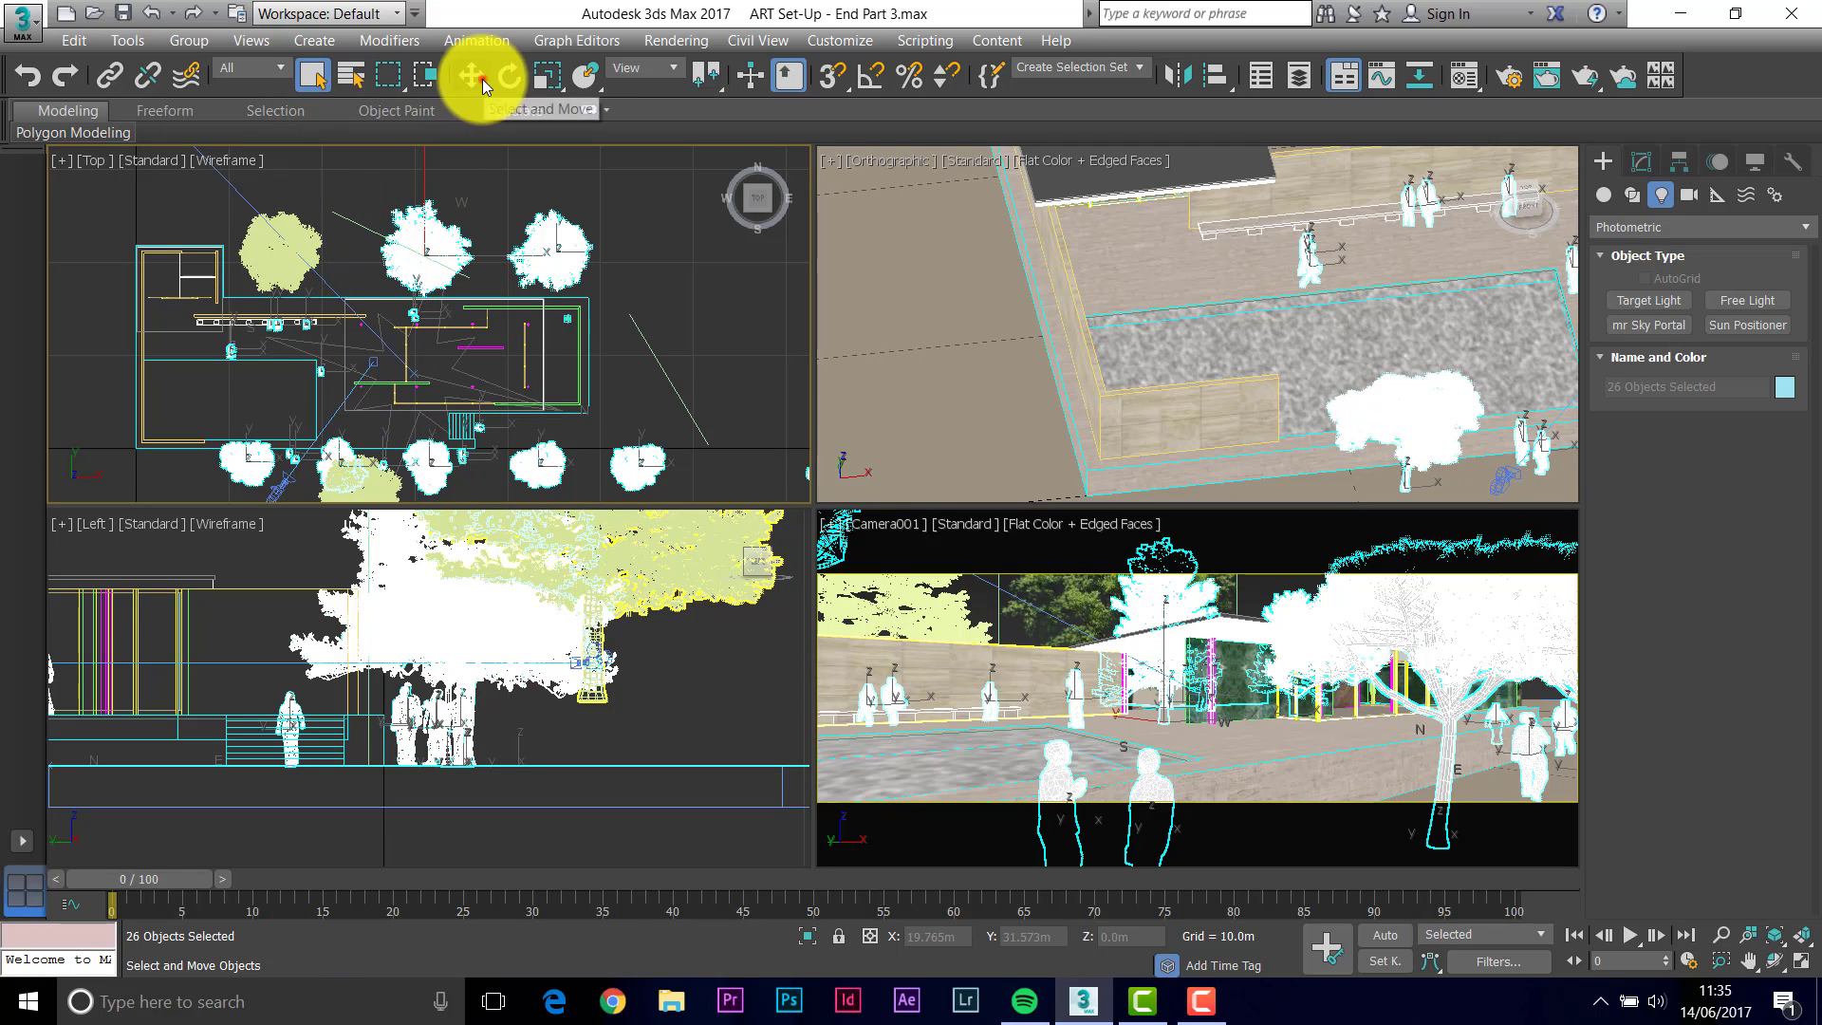
pyautogui.click(364, 224)
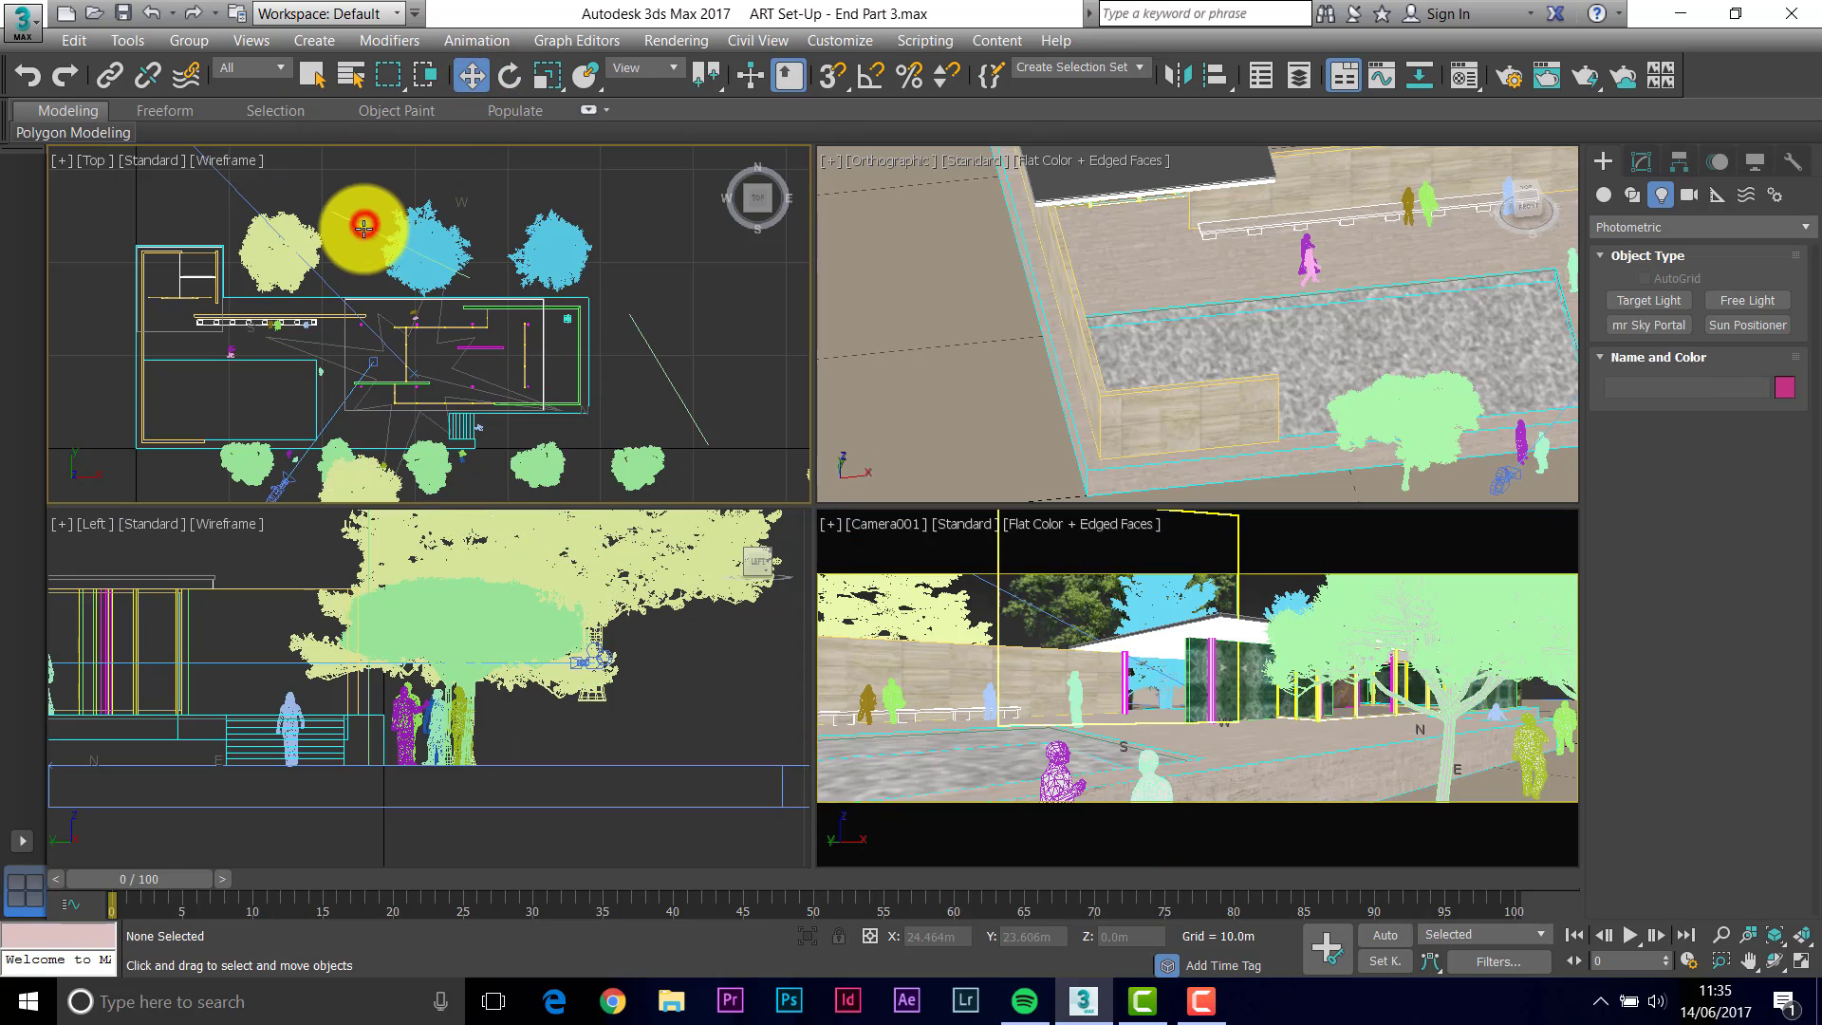
pyautogui.click(433, 209)
pyautogui.moveTo(422, 180)
pyautogui.mouseDown()
pyautogui.moveTo(419, 134)
pyautogui.moveTo(638, 180)
pyautogui.moveTo(620, 187)
pyautogui.mouseUp()
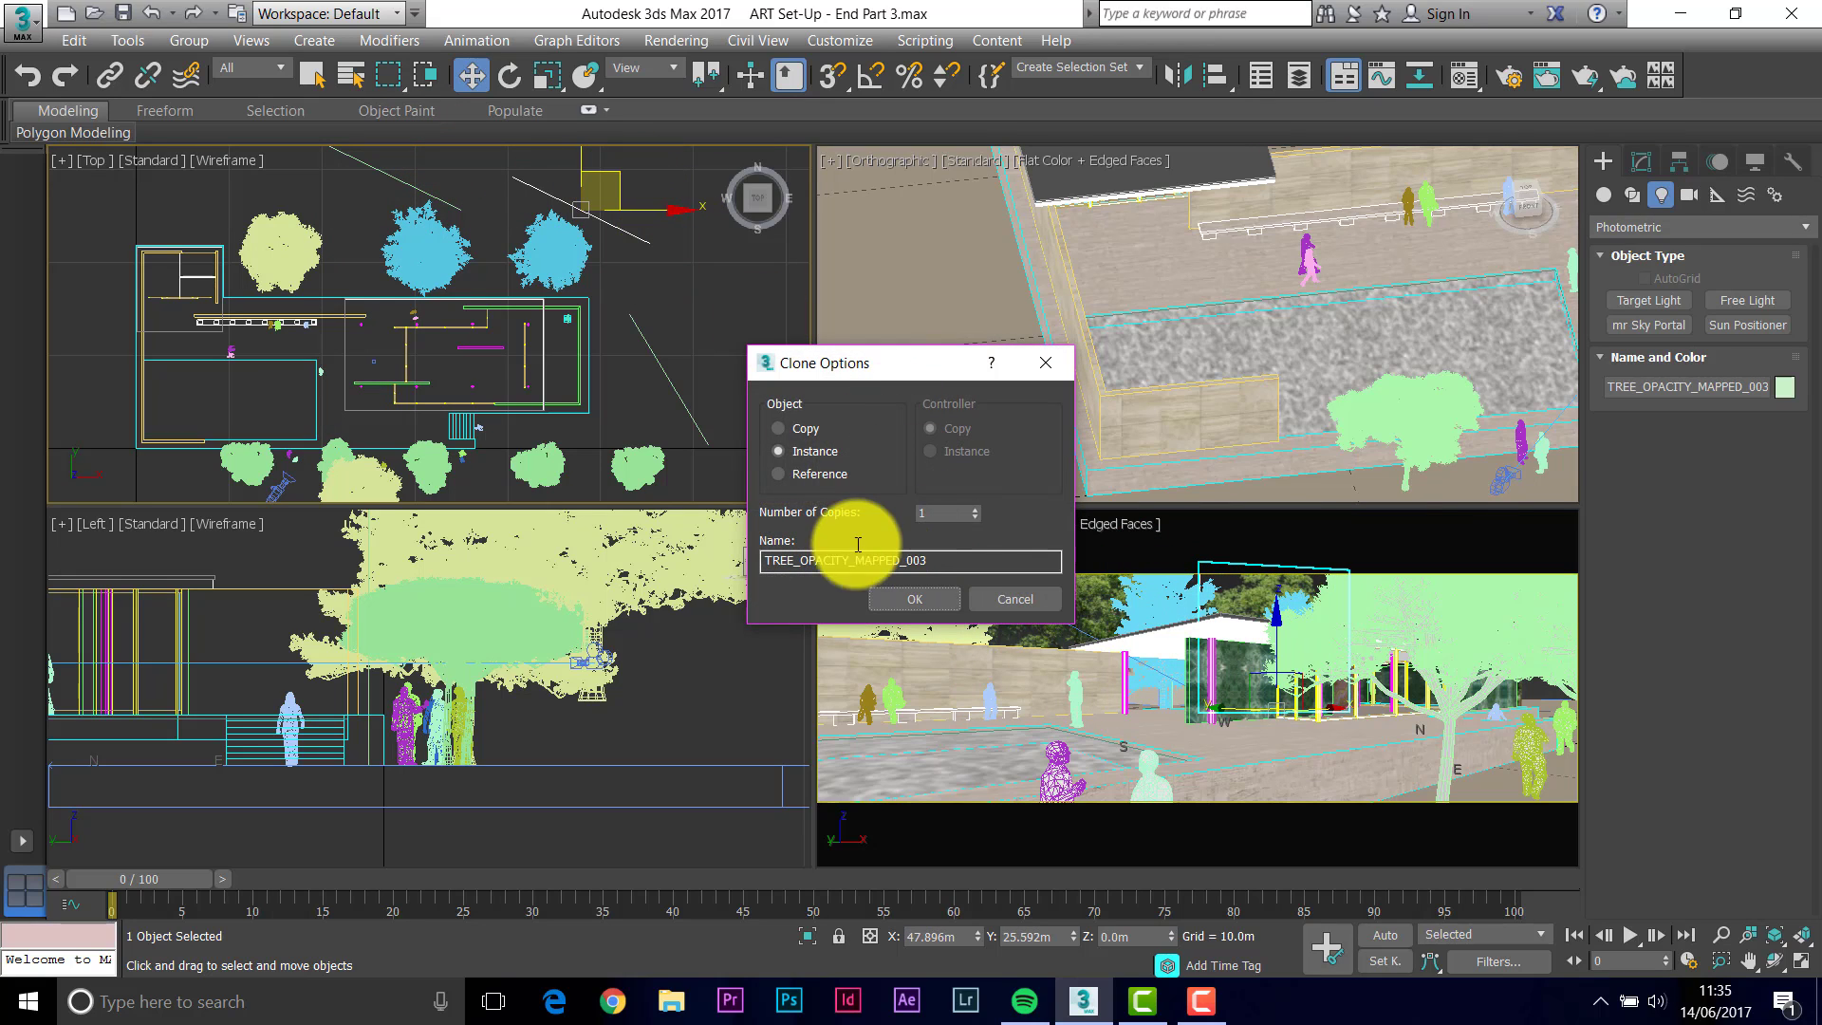
pyautogui.click(778, 428)
pyautogui.click(916, 600)
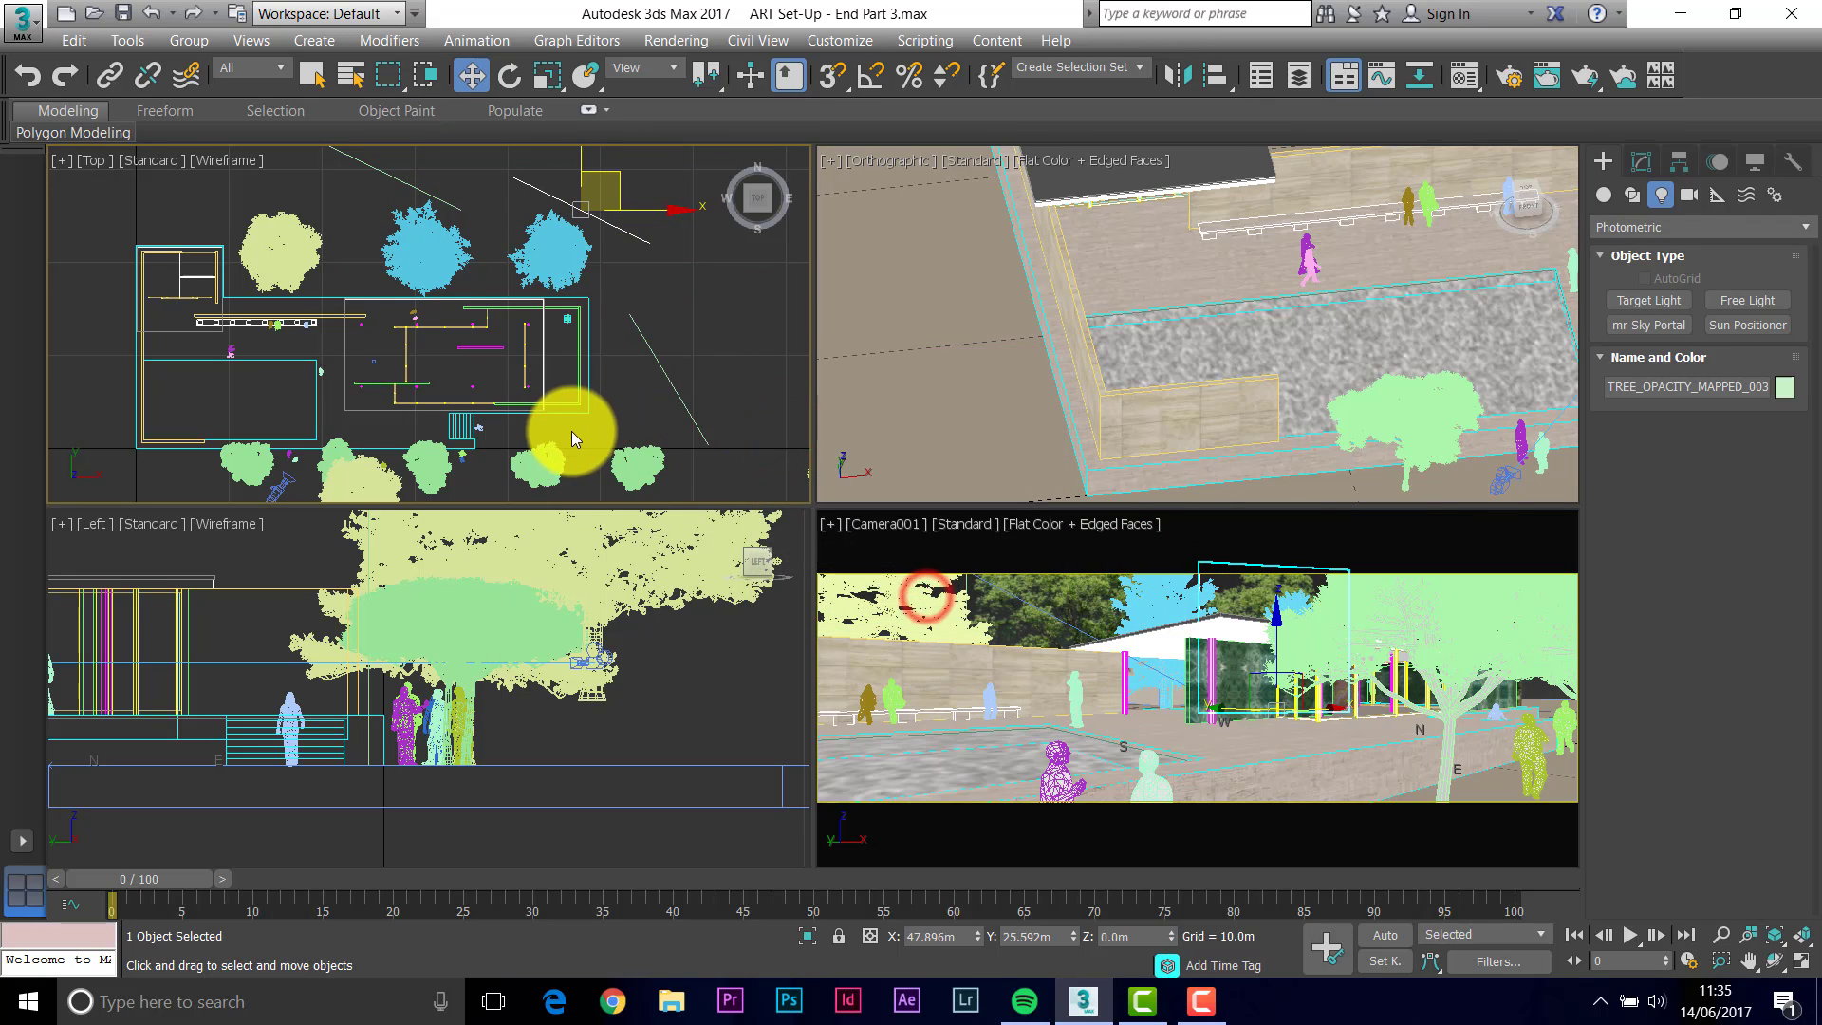
# Check the southern trees MODELLED_TREE_002 and 07_008, clear the selection and activate the camera view.
pyautogui.moveTo(571, 431)
pyautogui.mouseDown(button='middle')
pyautogui.moveTo(603, 334)
pyautogui.moveTo(475, 383)
pyautogui.mouseUp(button='middle')
pyautogui.click(432, 380)
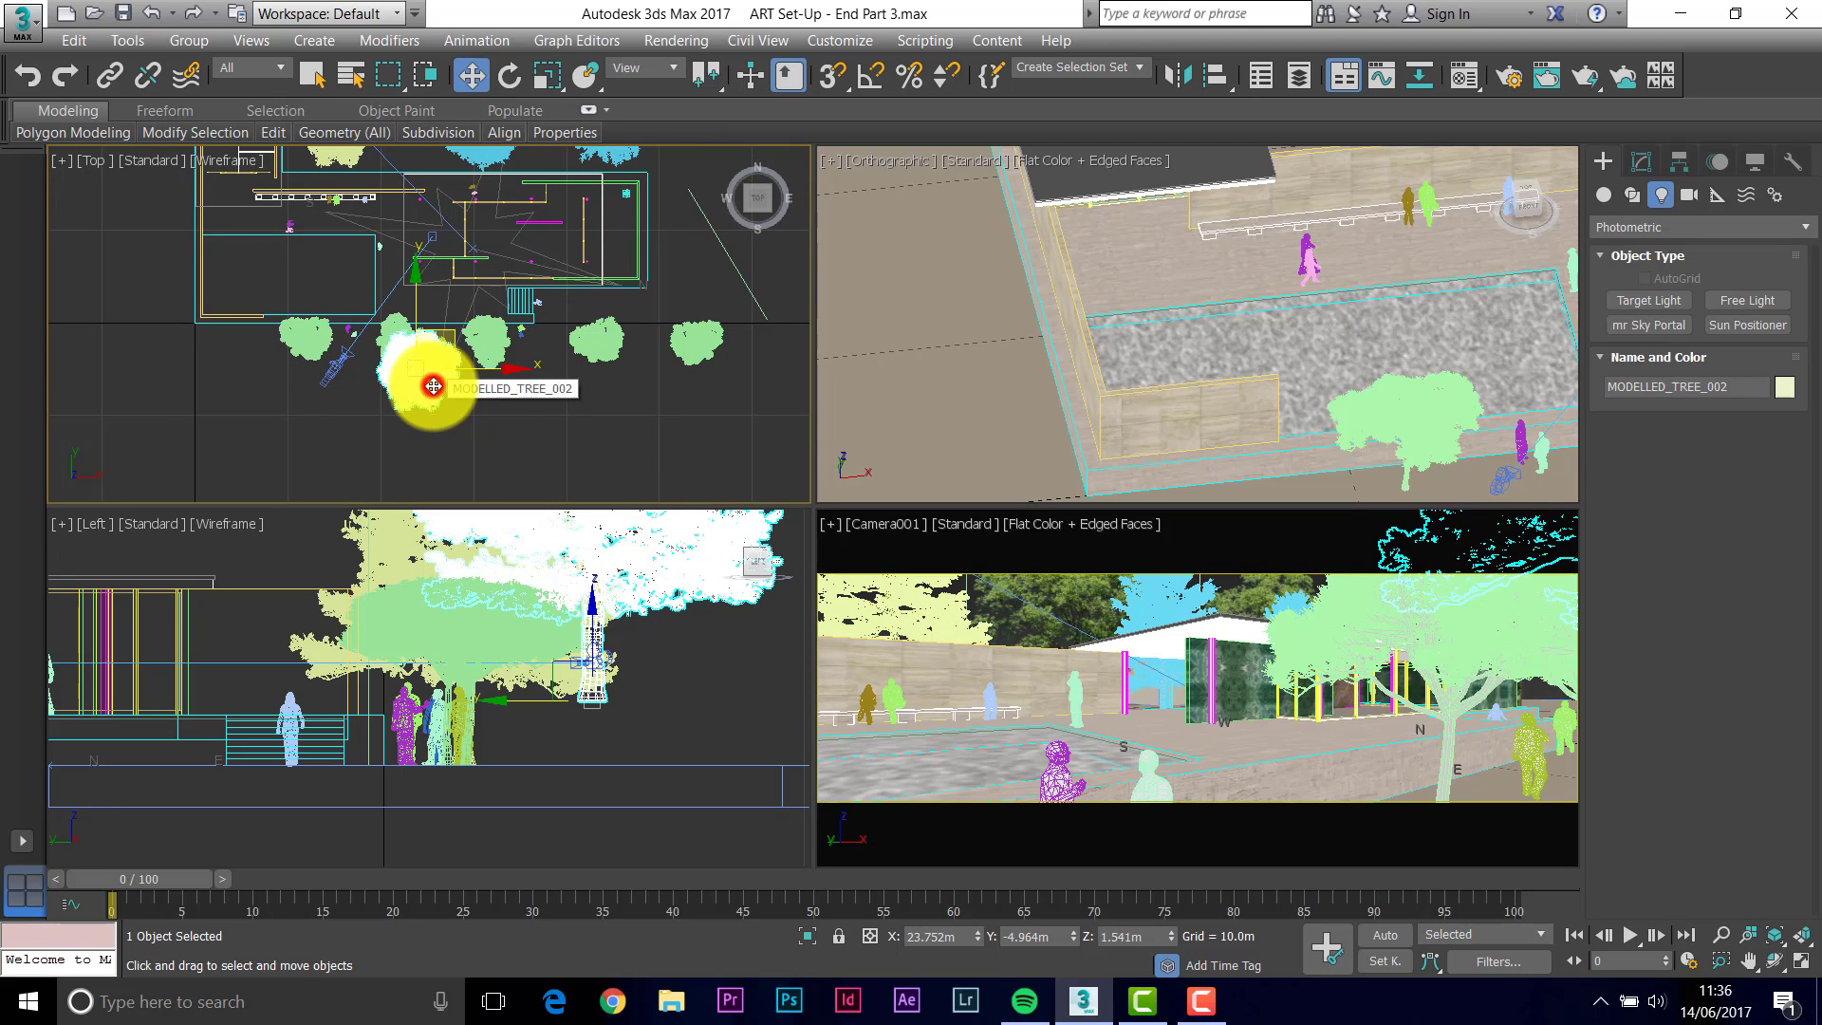
pyautogui.click(380, 328)
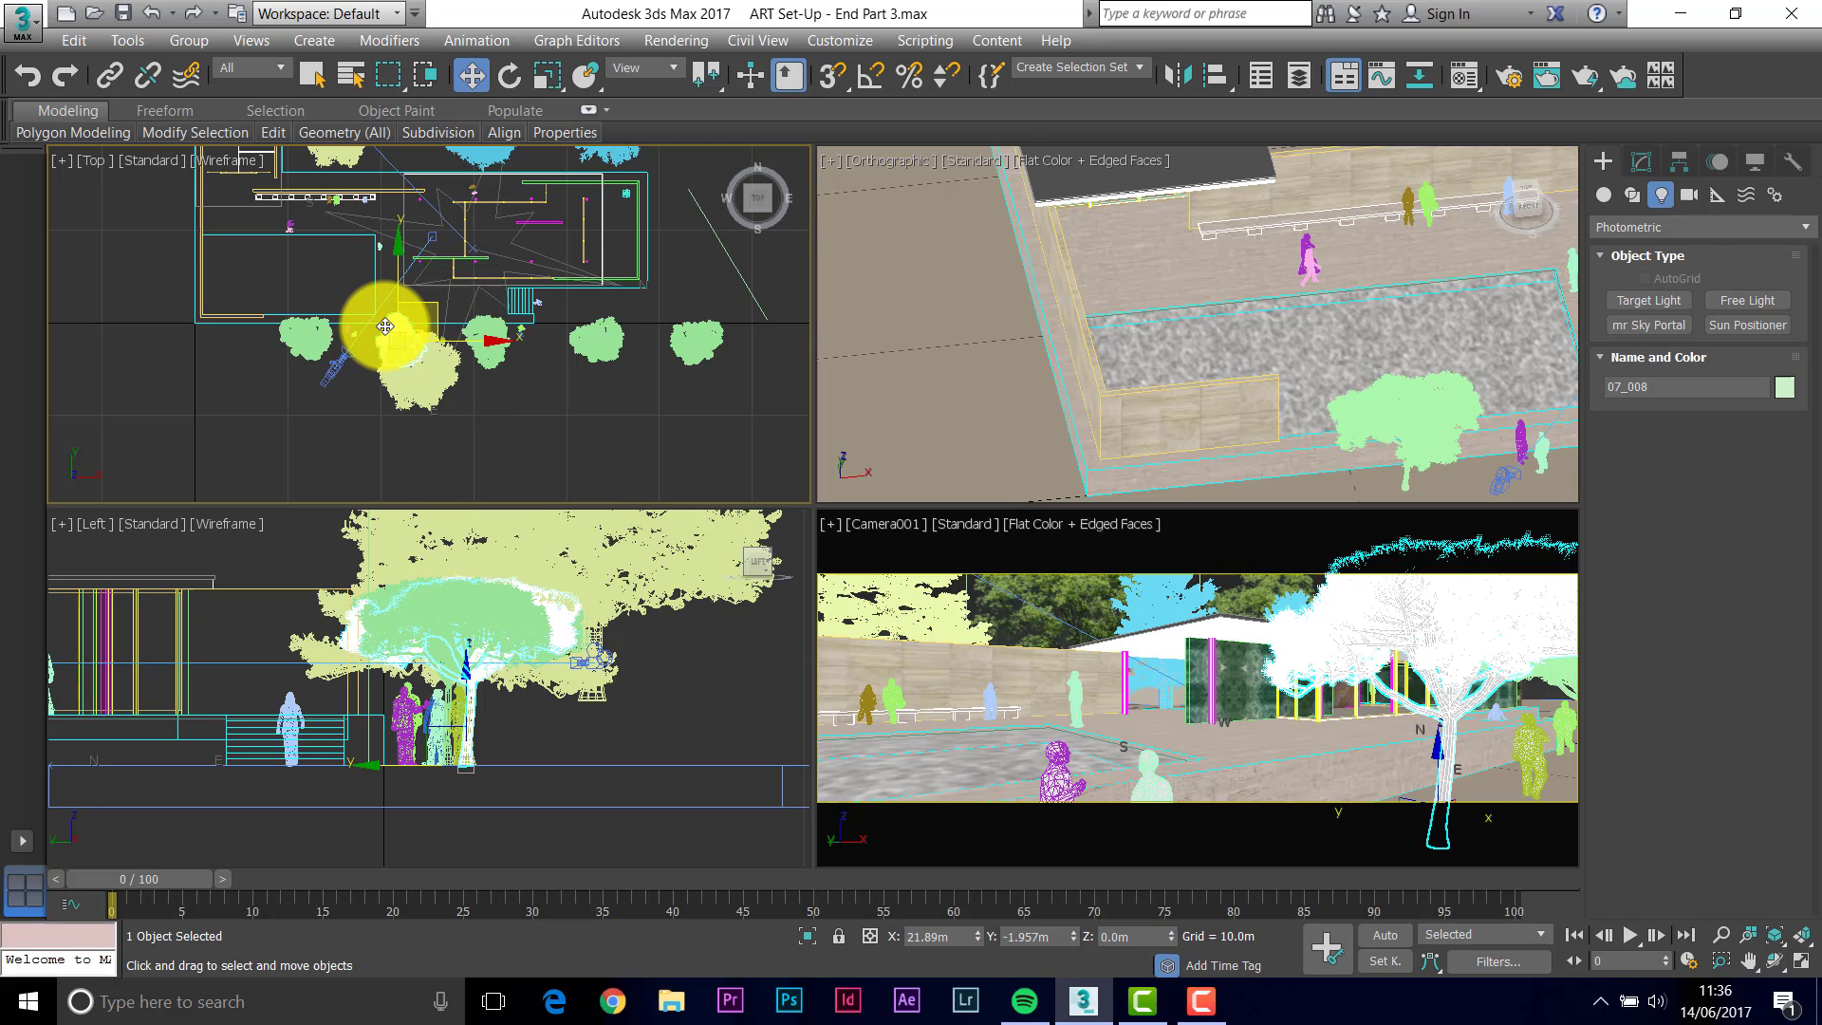
pyautogui.click(413, 318)
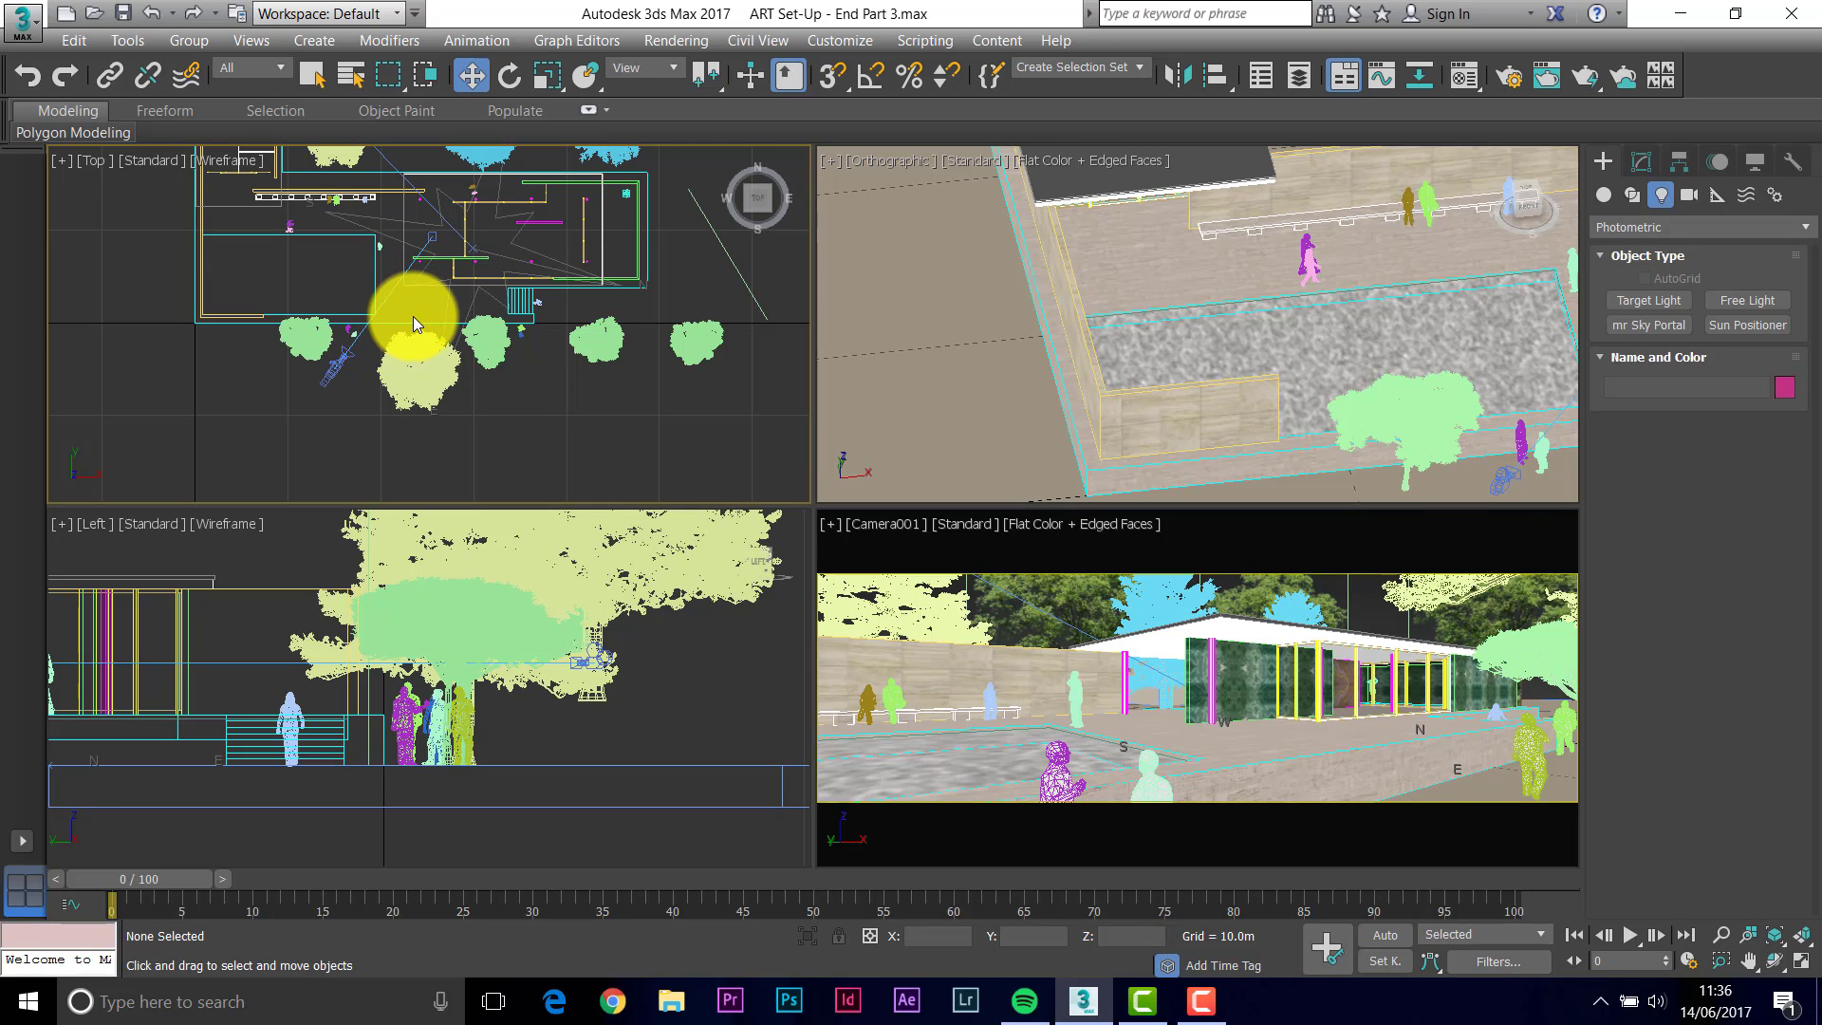
pyautogui.click(1261, 548)
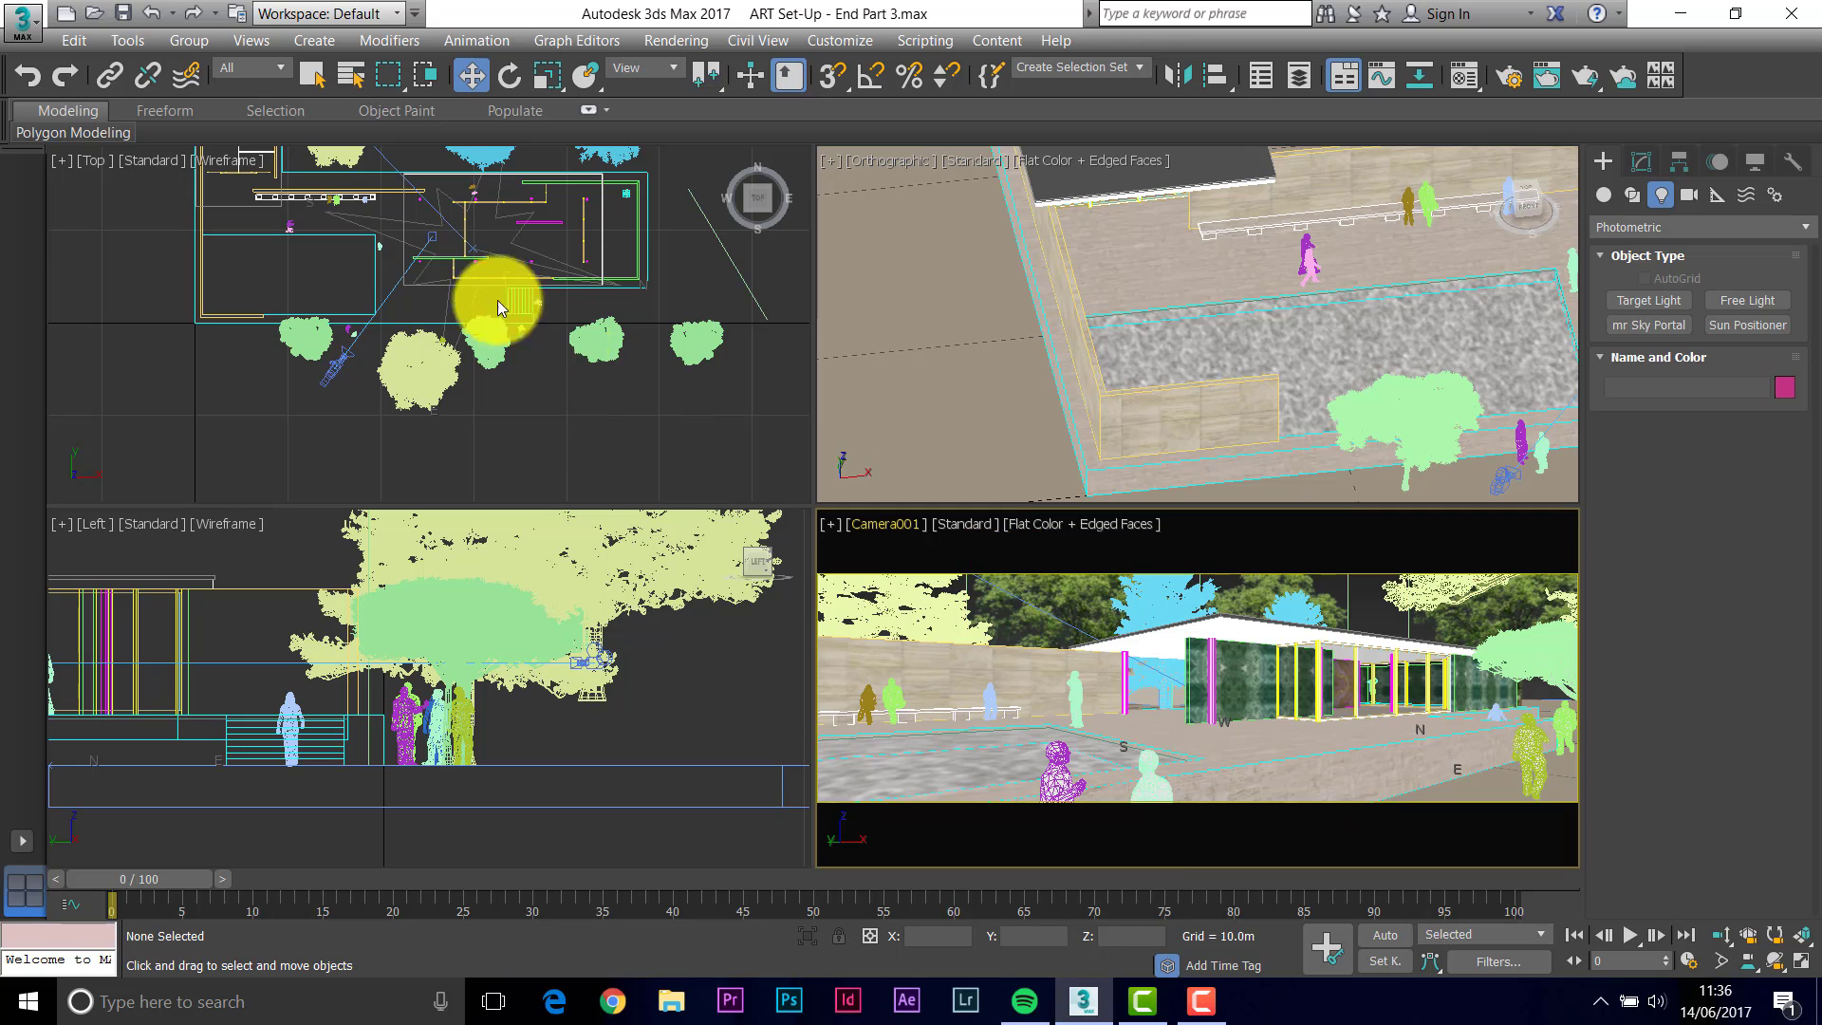
# Move the Male004-alt figure down and to the right in the Top viewport.
pyautogui.scroll(5, 351, 276)
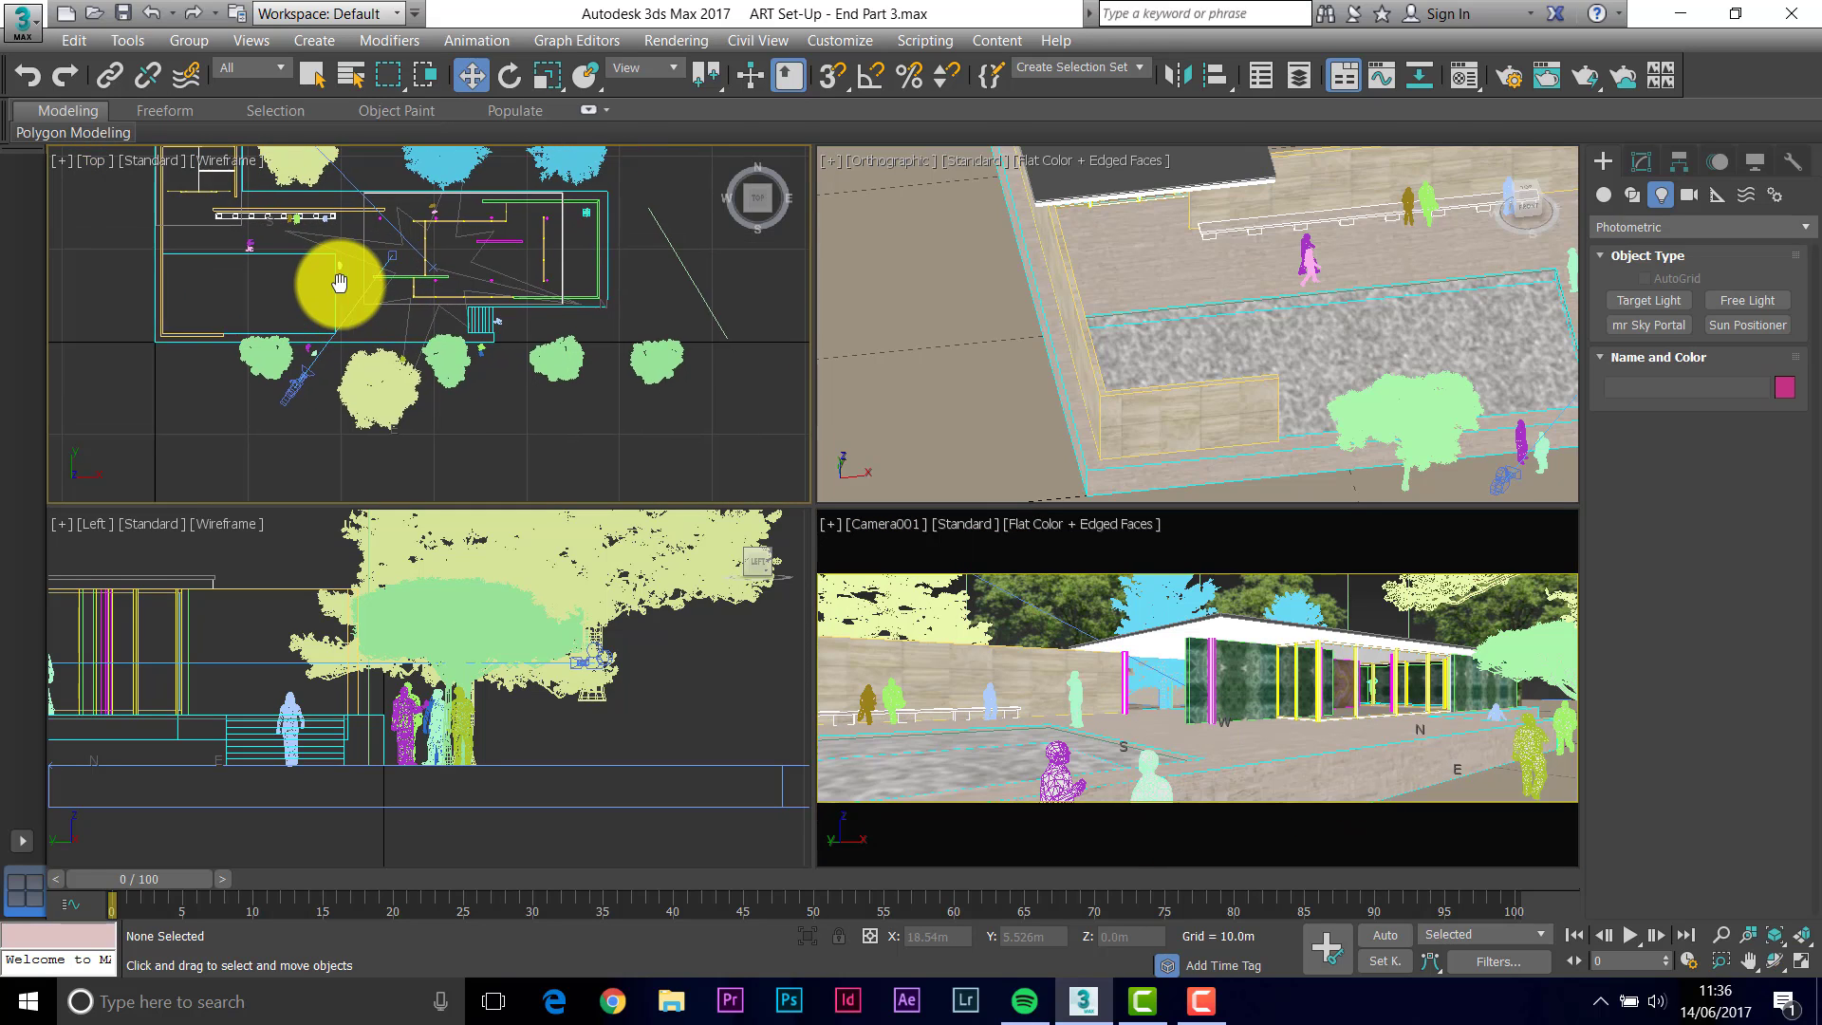
pyautogui.click(339, 241)
pyautogui.moveTo(376, 203); pyautogui.dragTo(380, 337)
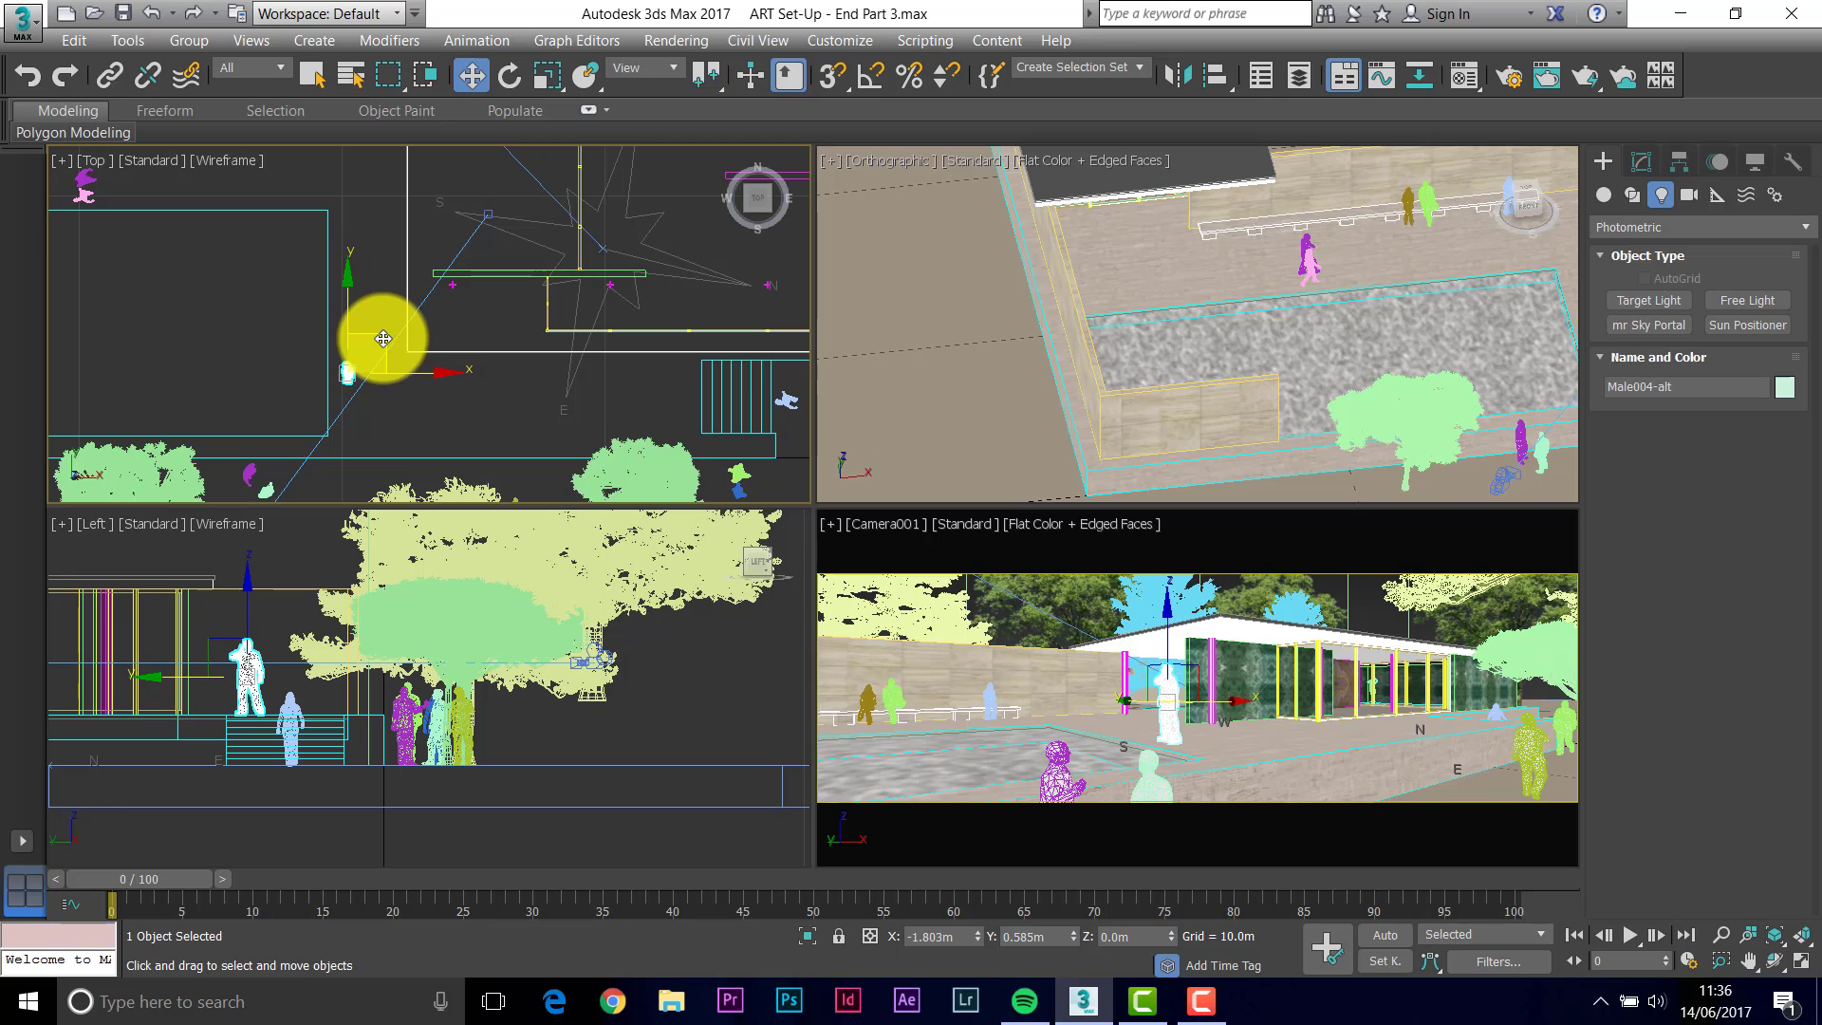
pyautogui.moveTo(305, 427); pyautogui.dragTo(354, 377, button='middle')
# Drag the two overlapping people figures to their new spot on the paving, then select a tree.
pyautogui.click(339, 406)
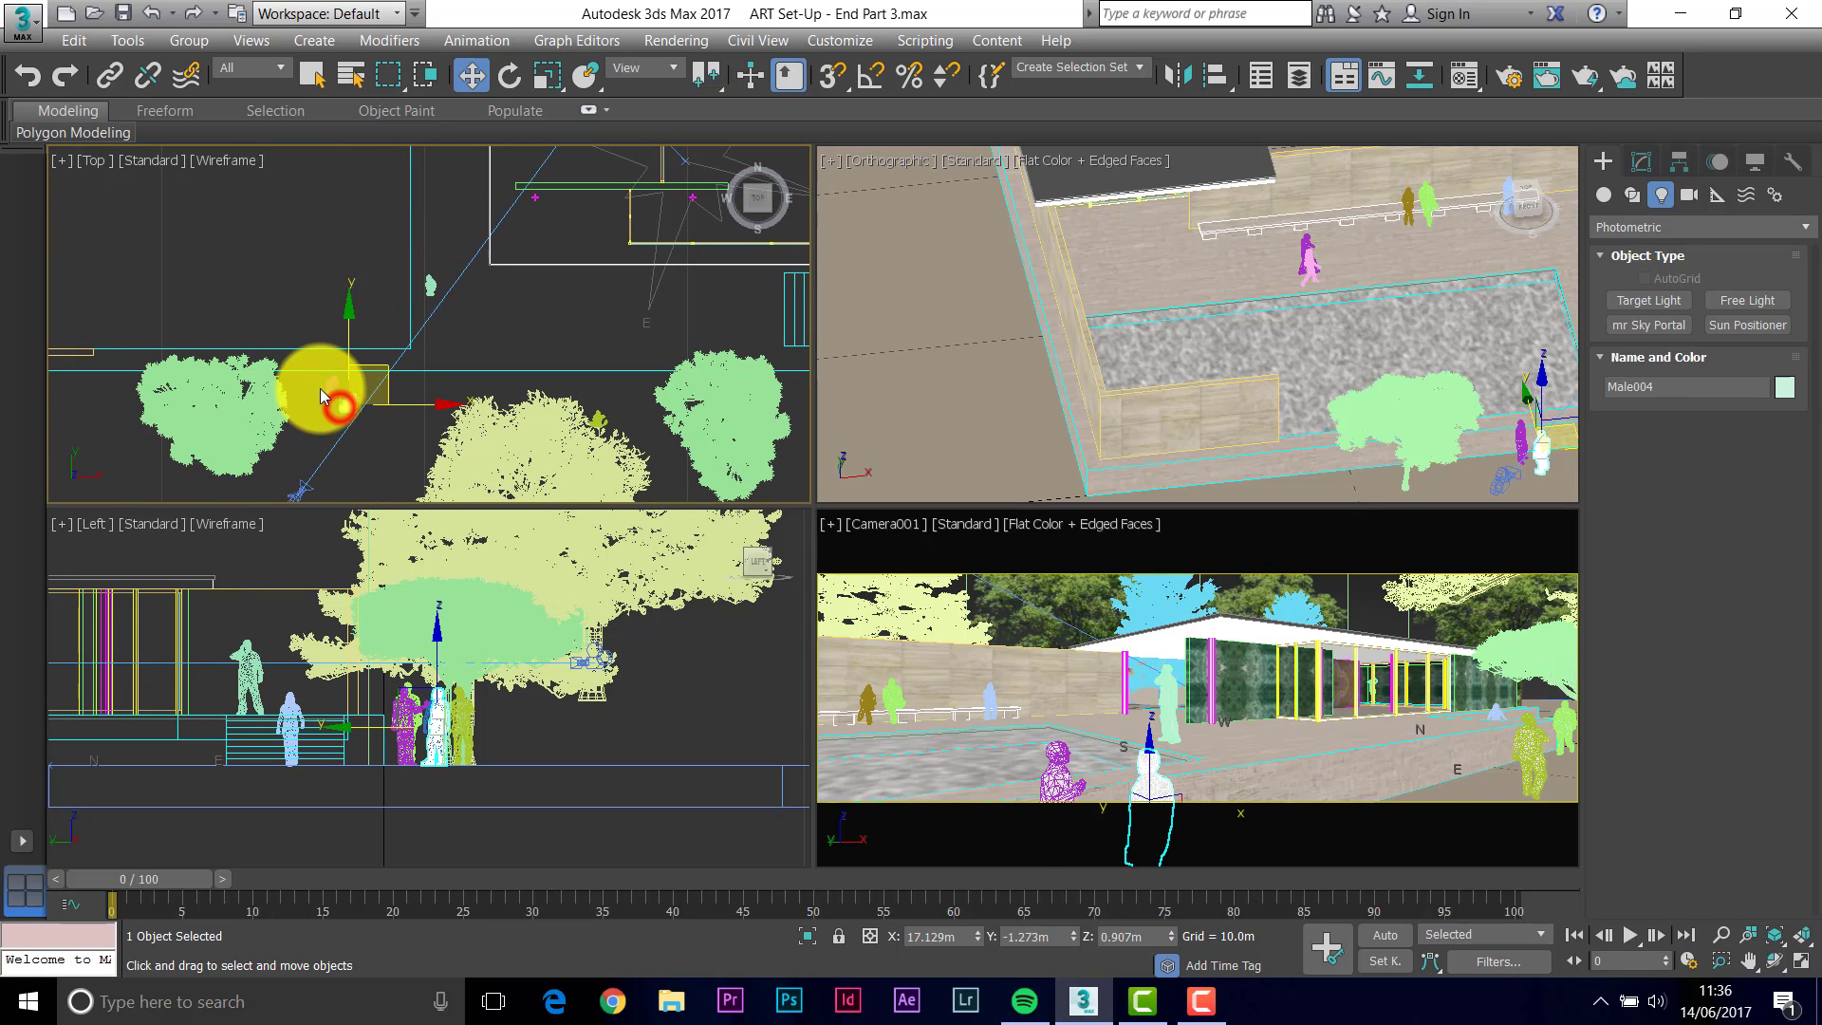
pyautogui.keyDown('ctrl'); pyautogui.click(348, 397); pyautogui.keyUp('ctrl')
pyautogui.moveTo(369, 361); pyautogui.dragTo(334, 361)
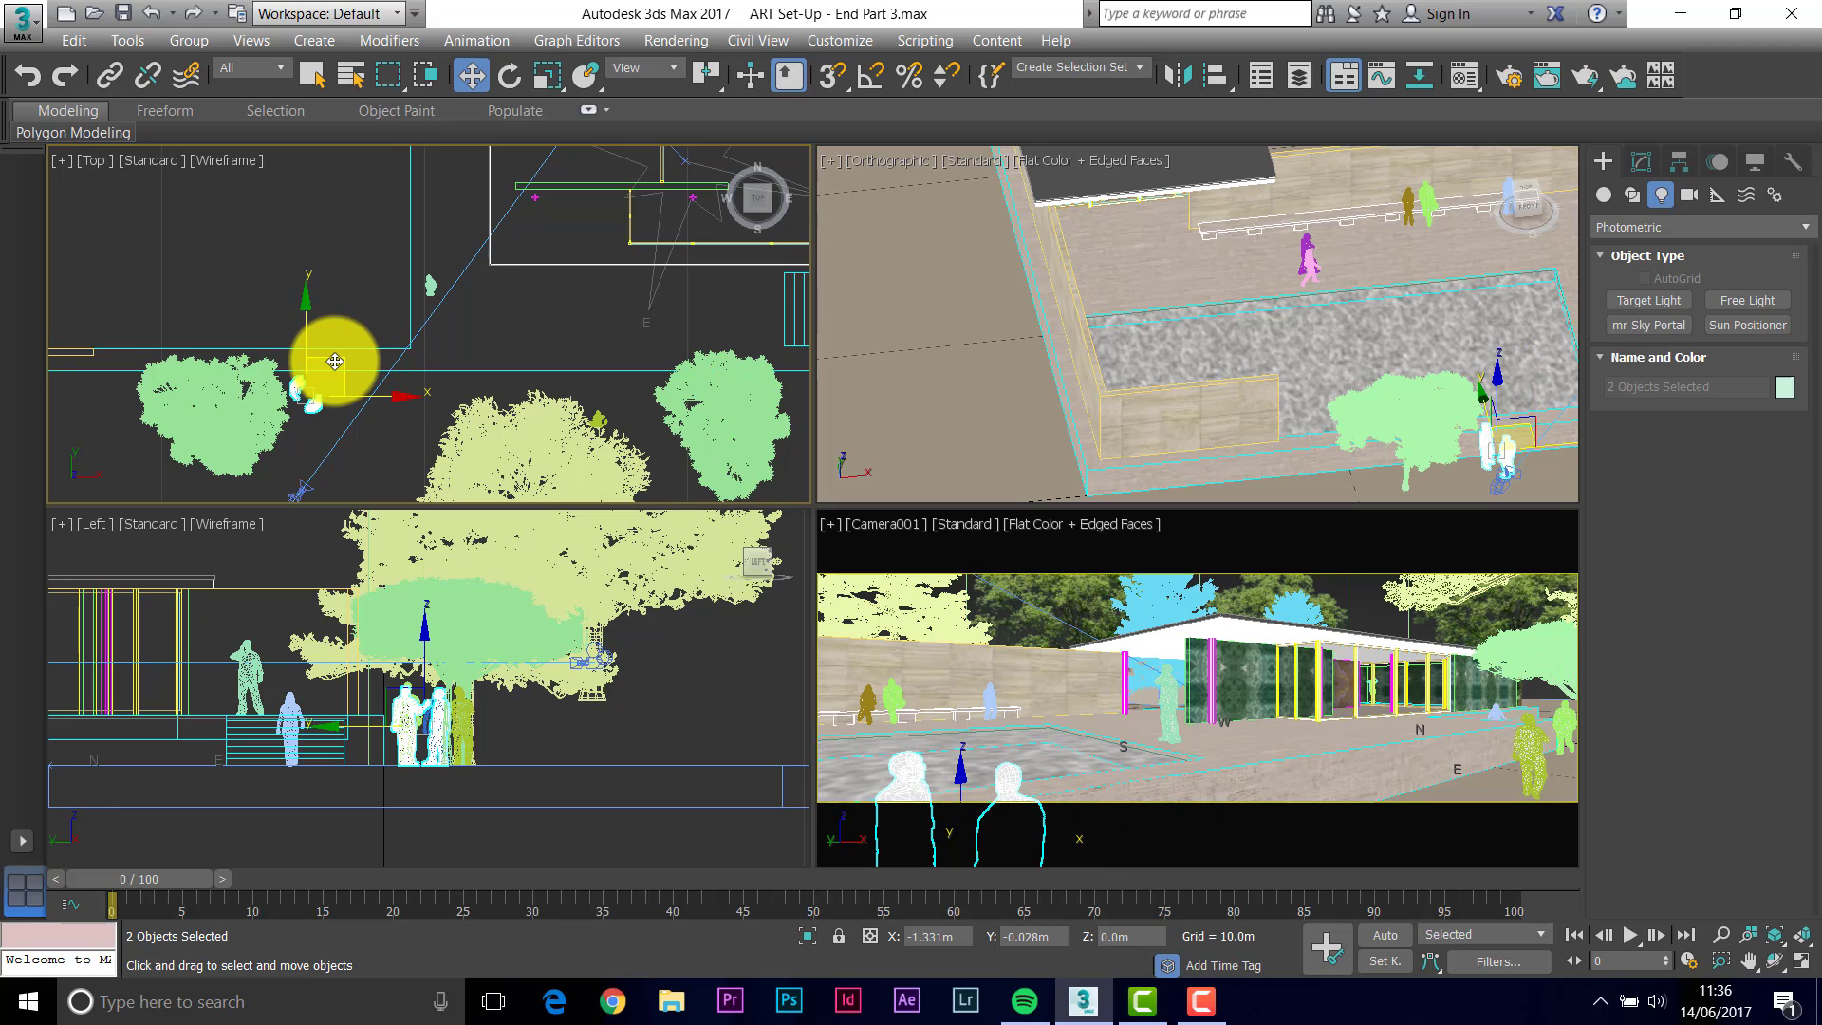
pyautogui.moveTo(335, 362); pyautogui.dragTo(464, 404)
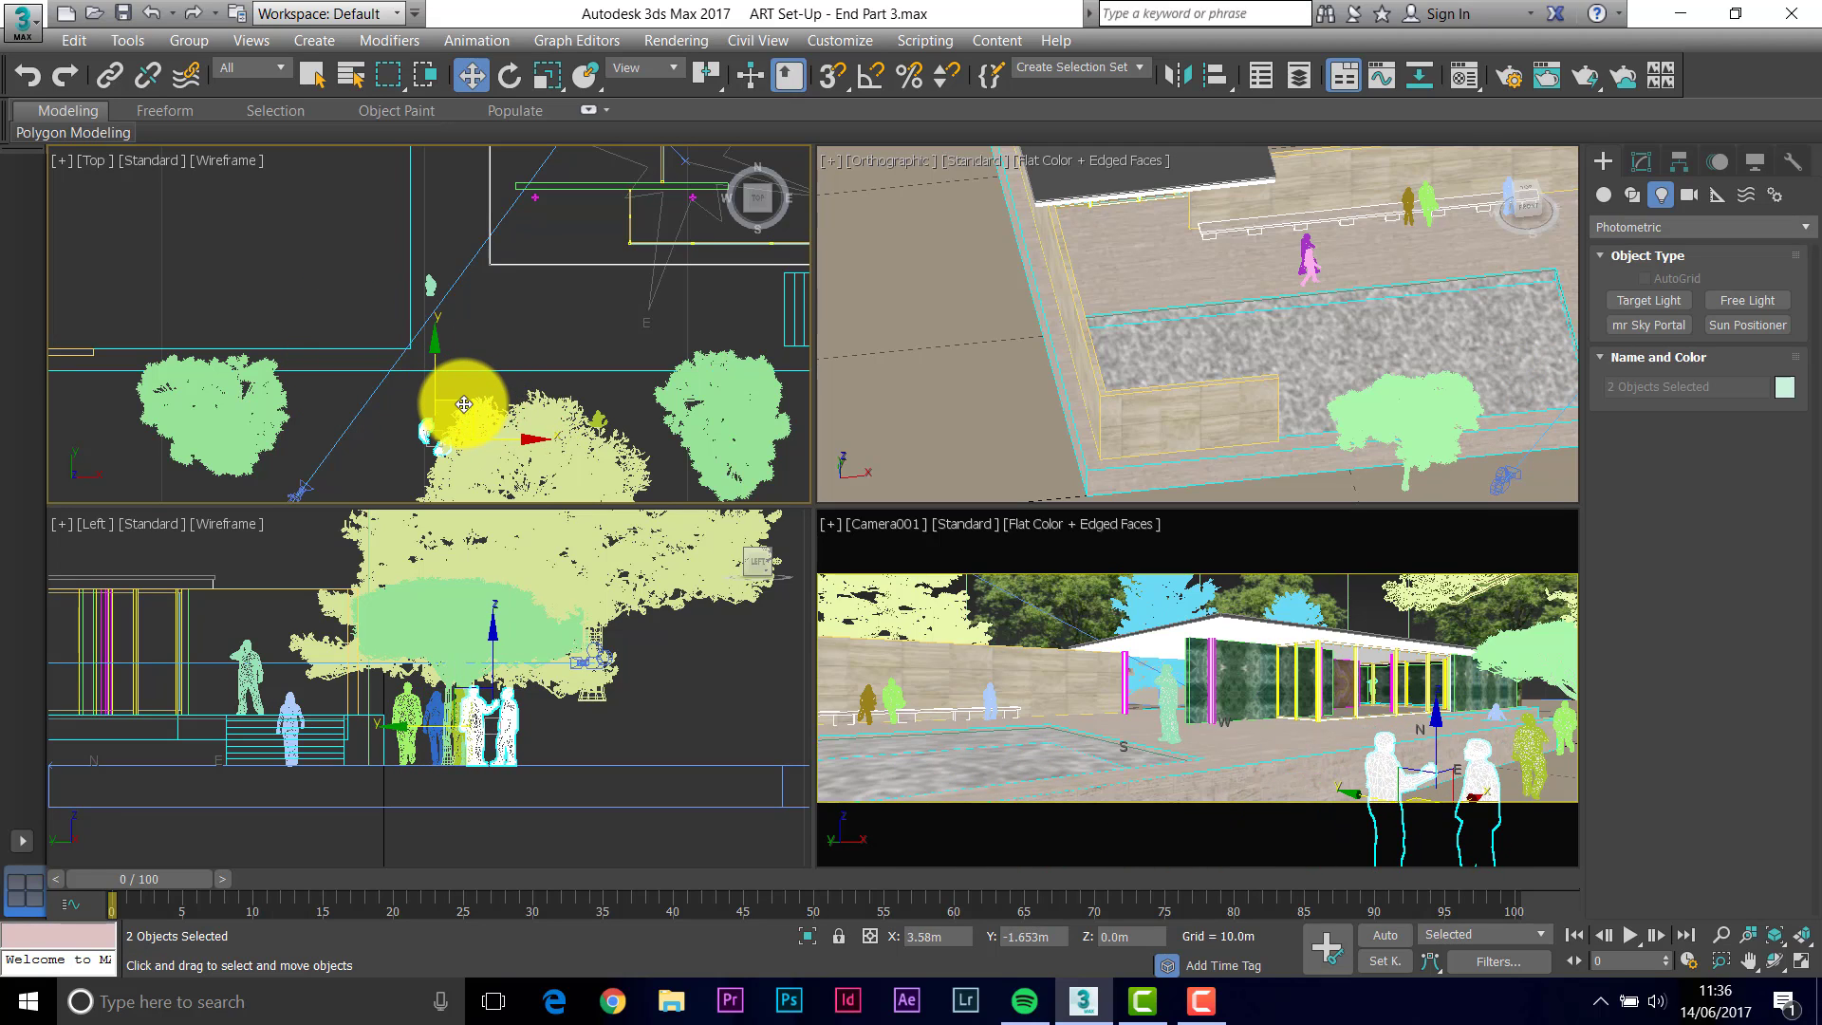
pyautogui.click(972, 548)
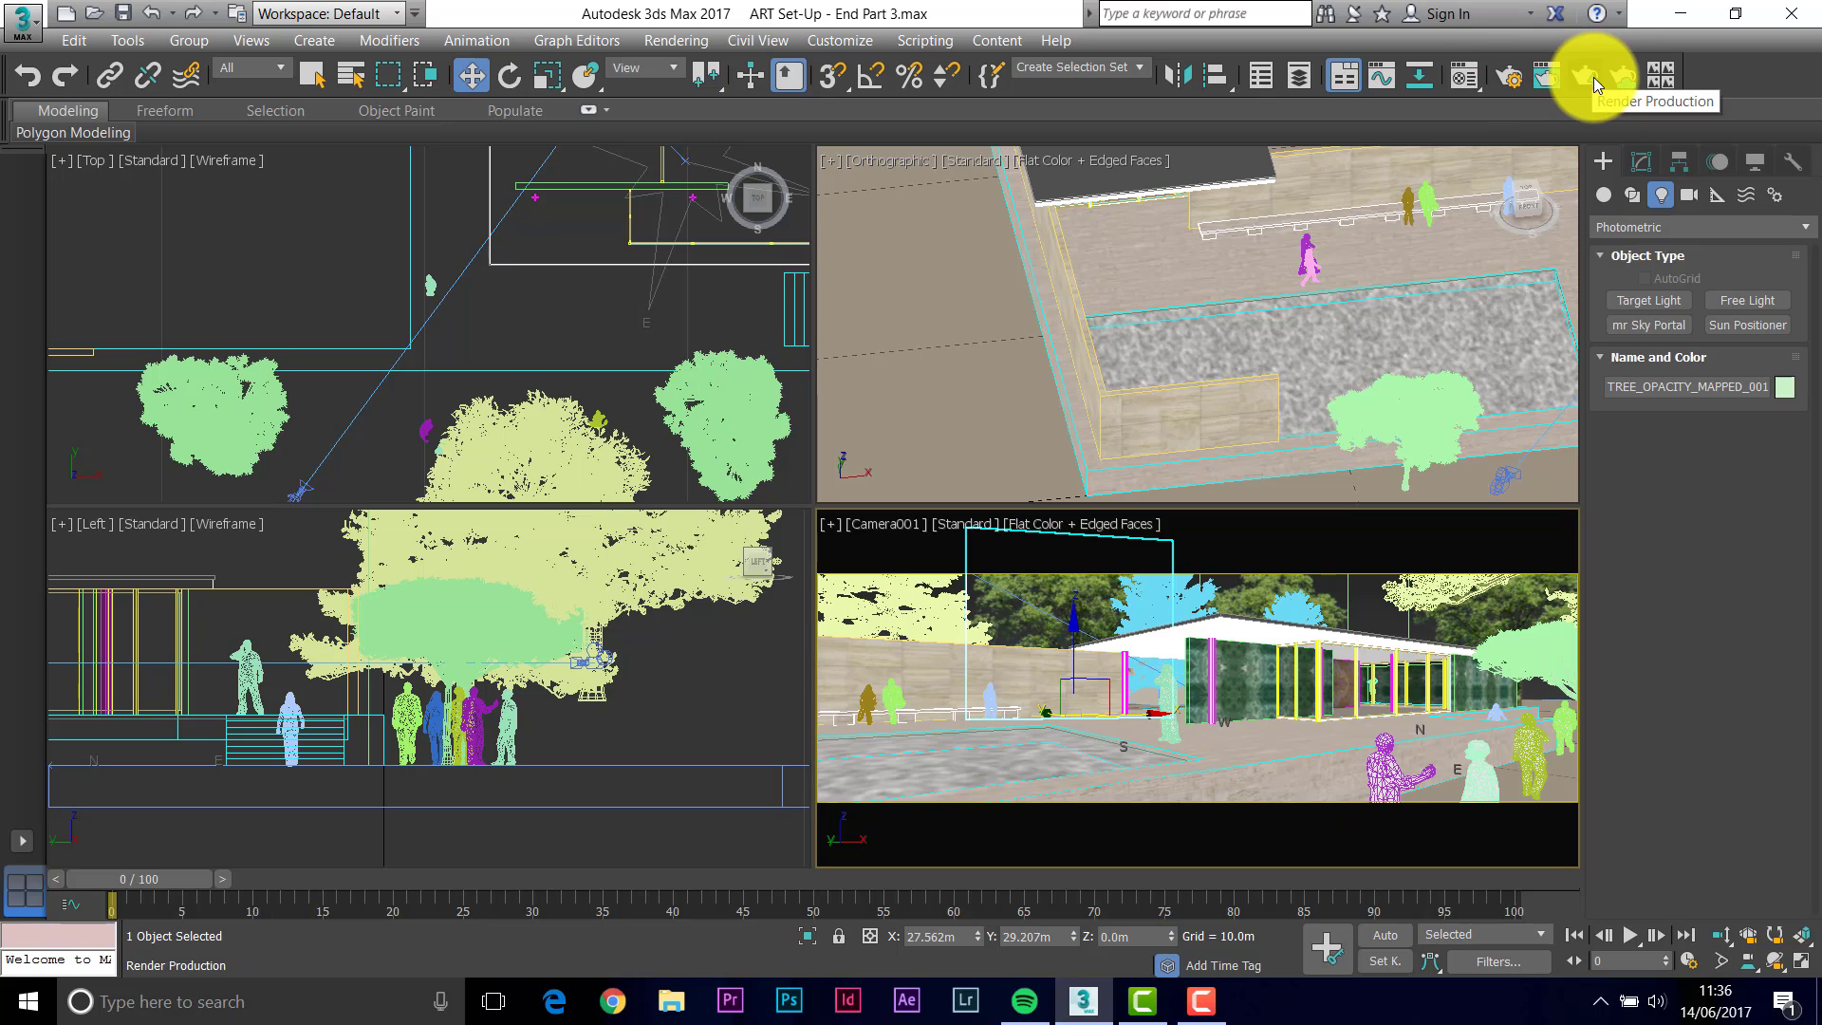
# Rename the render output file from the TEST name to FINAL CAM 1.tif.
pyautogui.click(1508, 76)
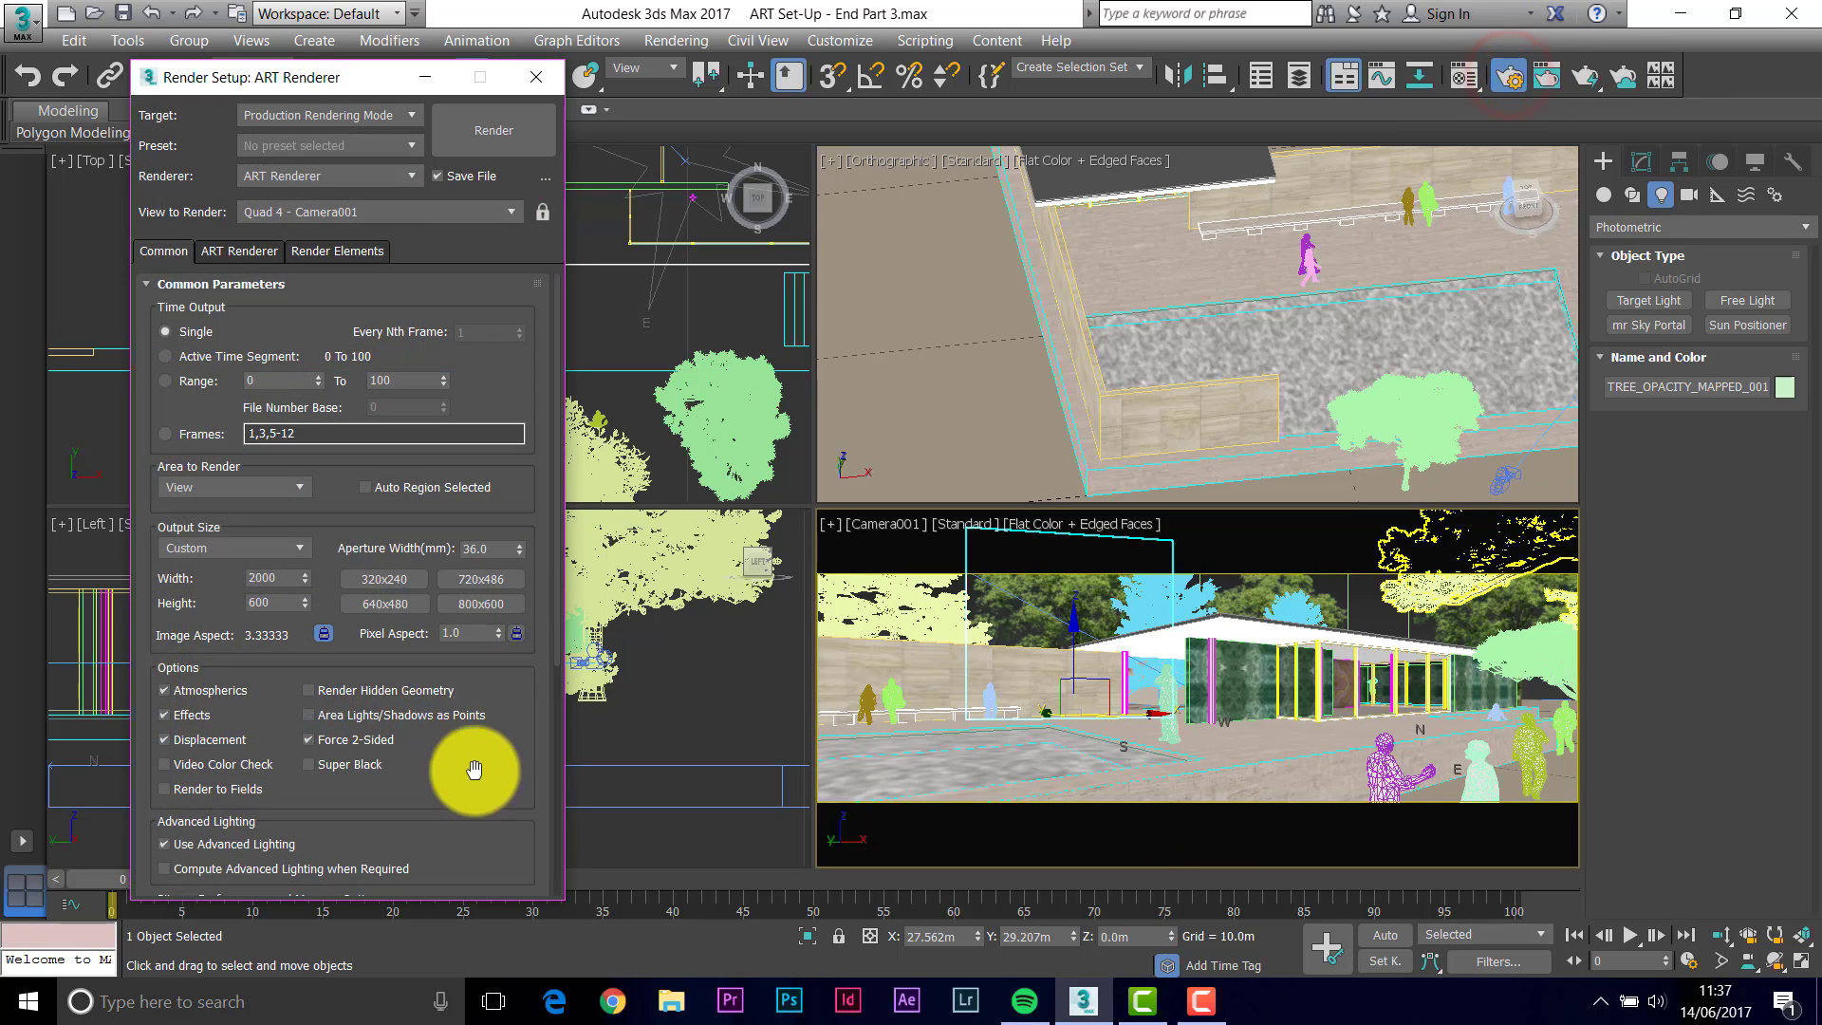
pyautogui.moveTo(480, 724); pyautogui.dragTo(521, 435)
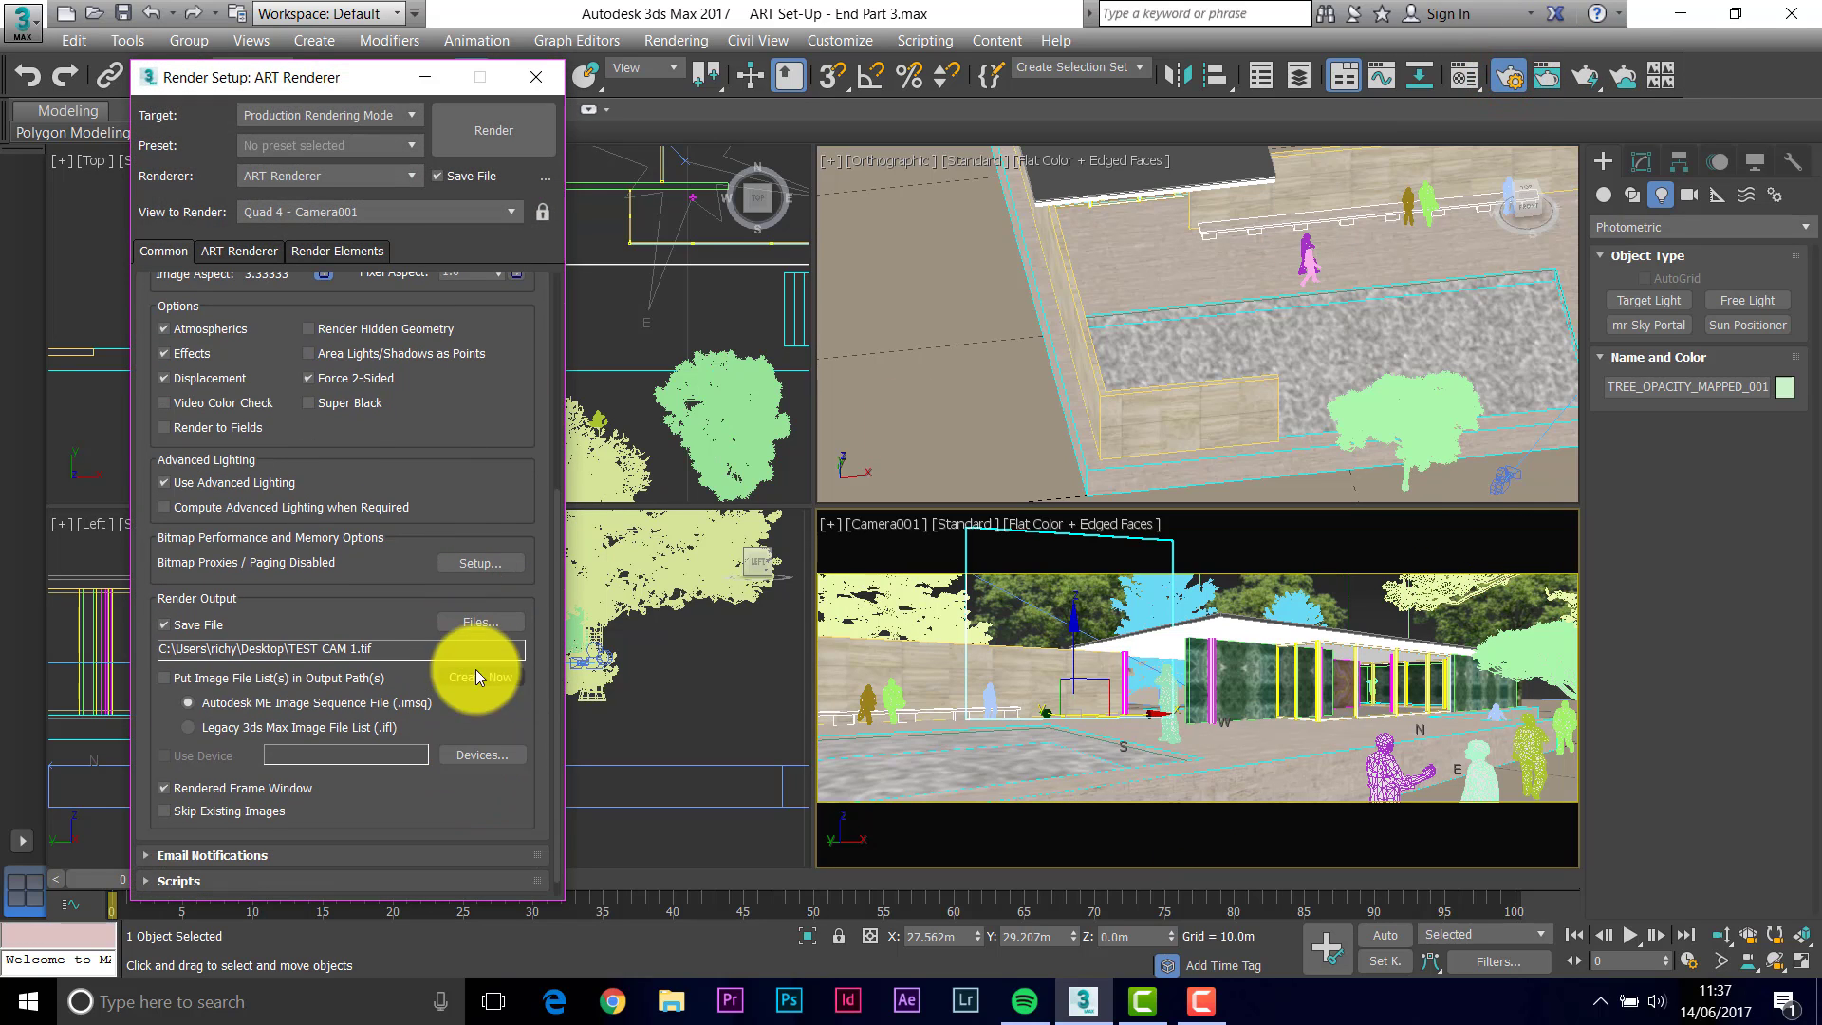
pyautogui.click(471, 624)
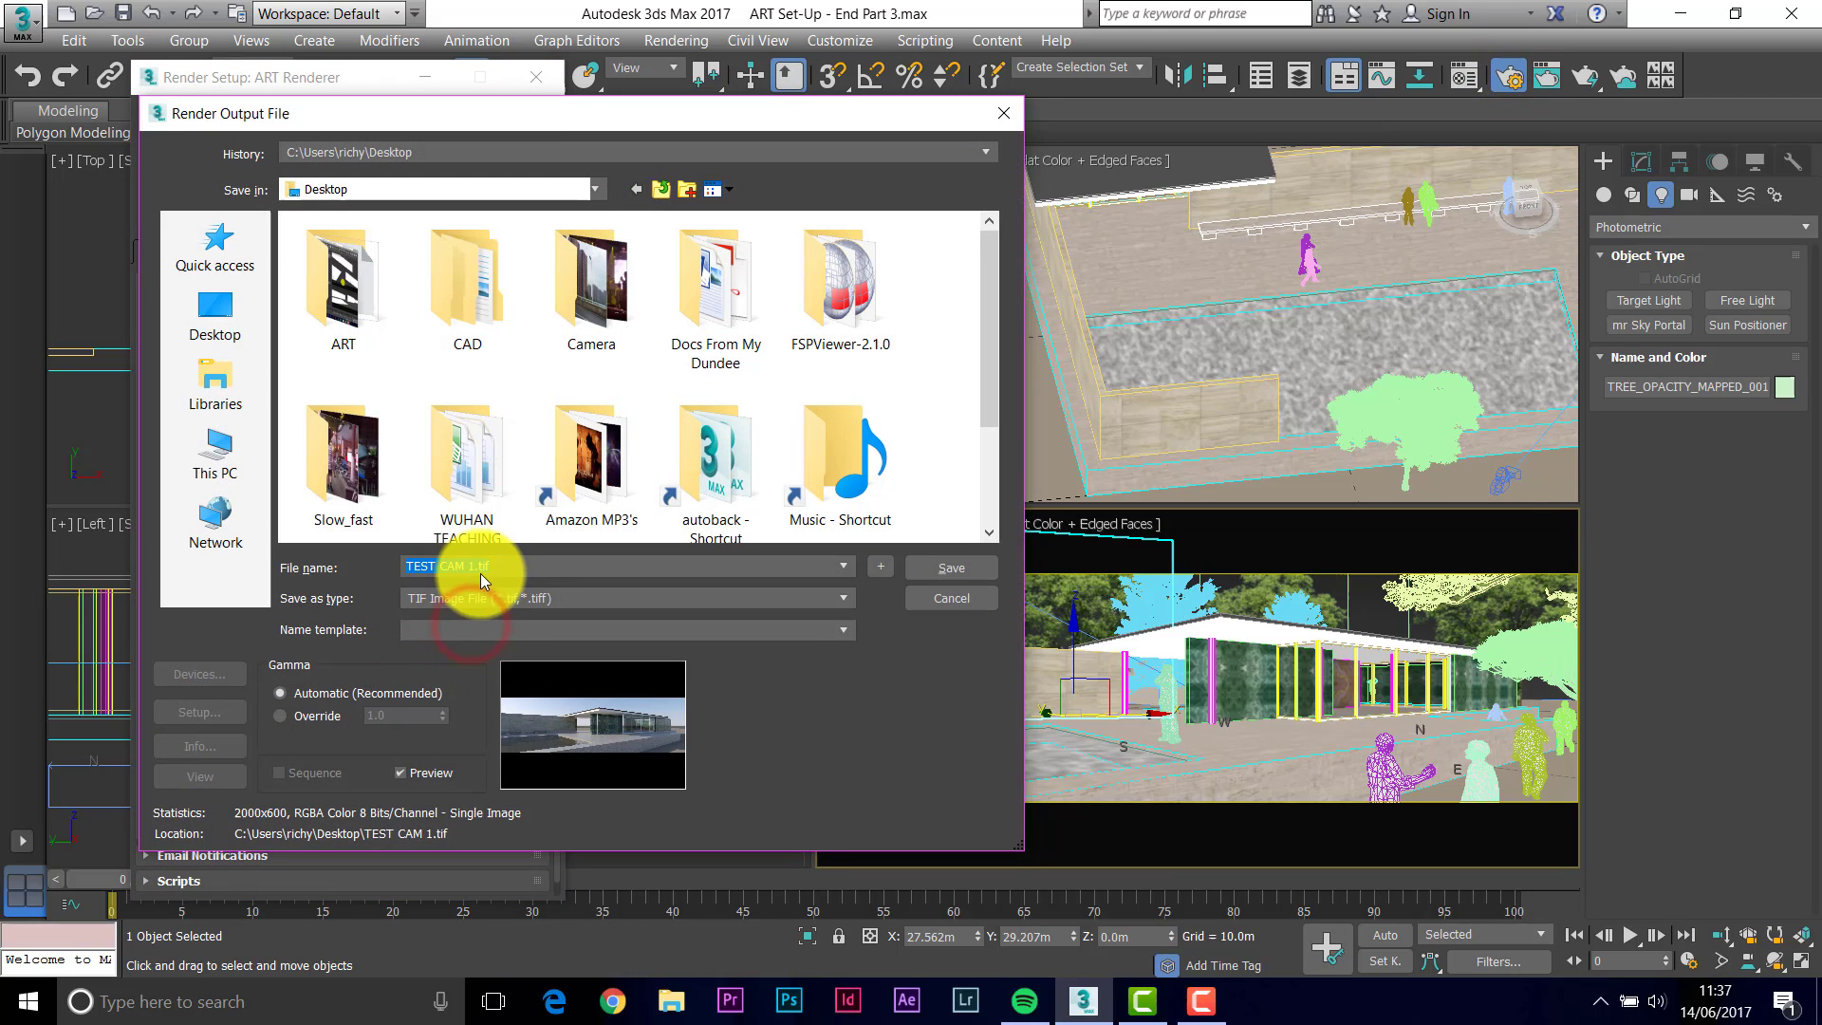
pyautogui.click(447, 560)
pyautogui.press('BackSpace')
pyautogui.press('BackSpace')
pyautogui.press('BackSpace')
pyautogui.press('BackSpace')
pyautogui.press('BackSpace')
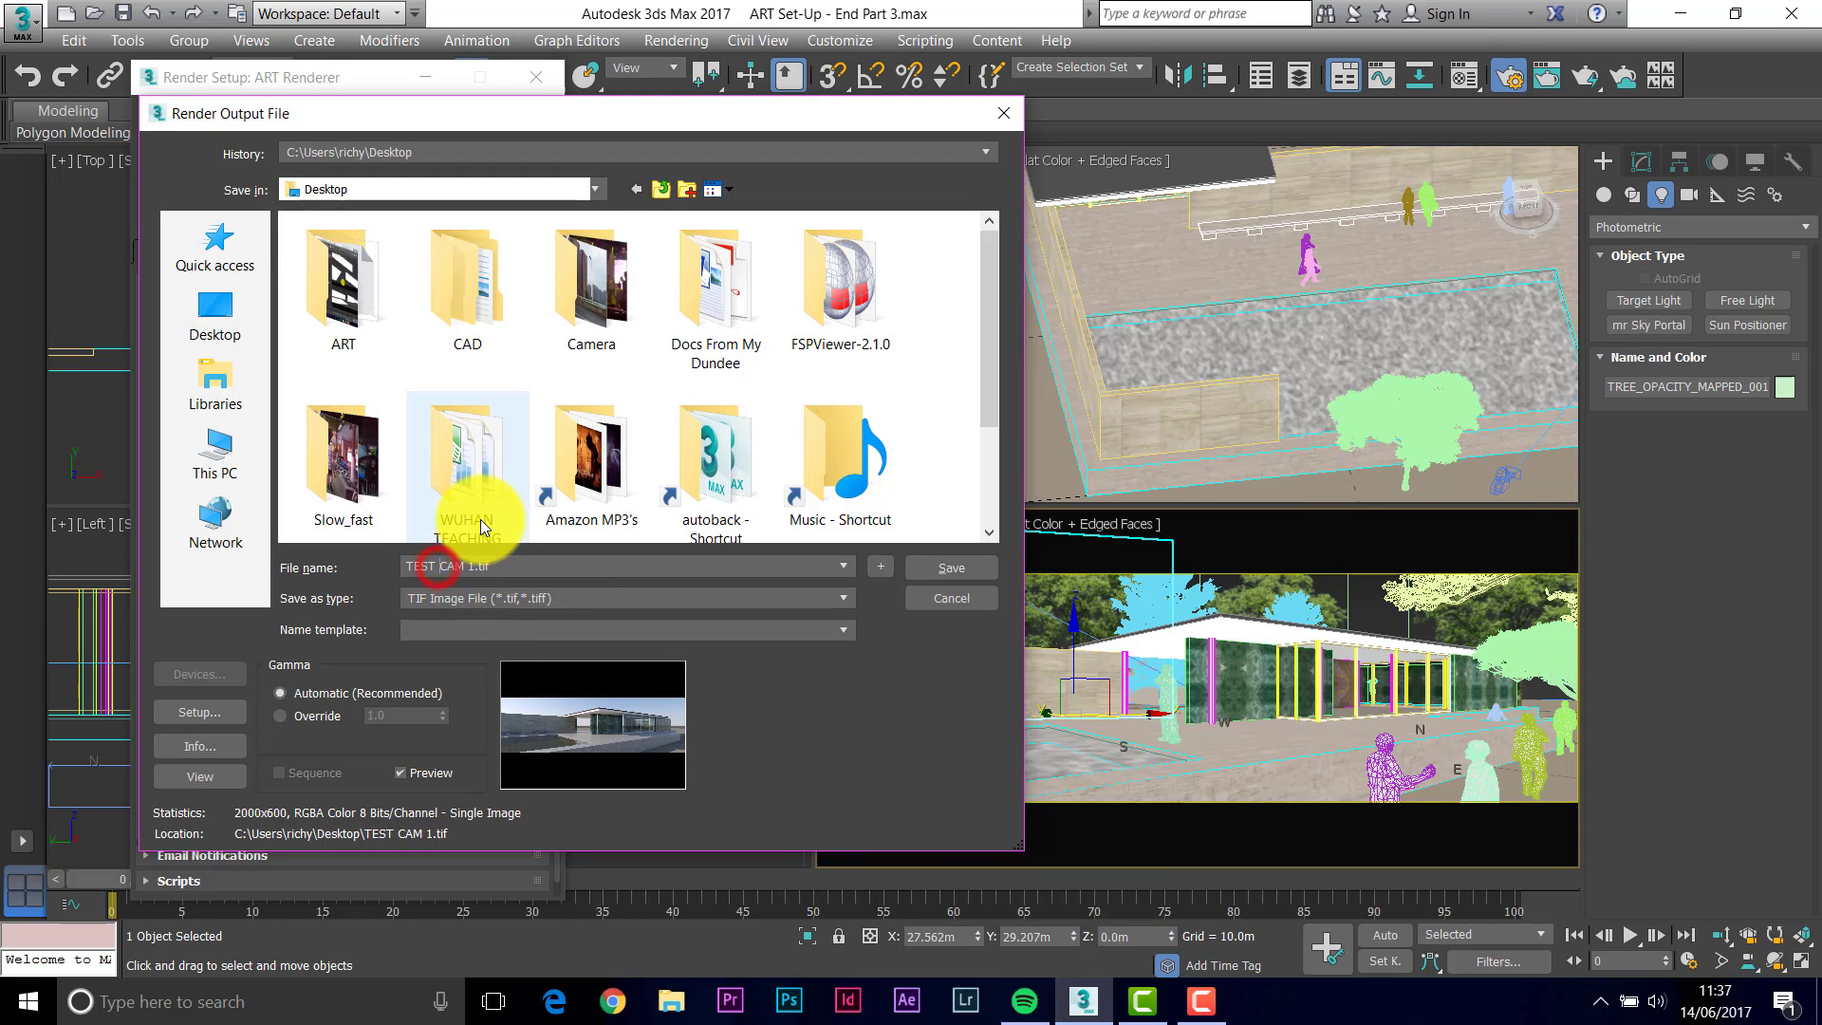
pyautogui.write('fin')
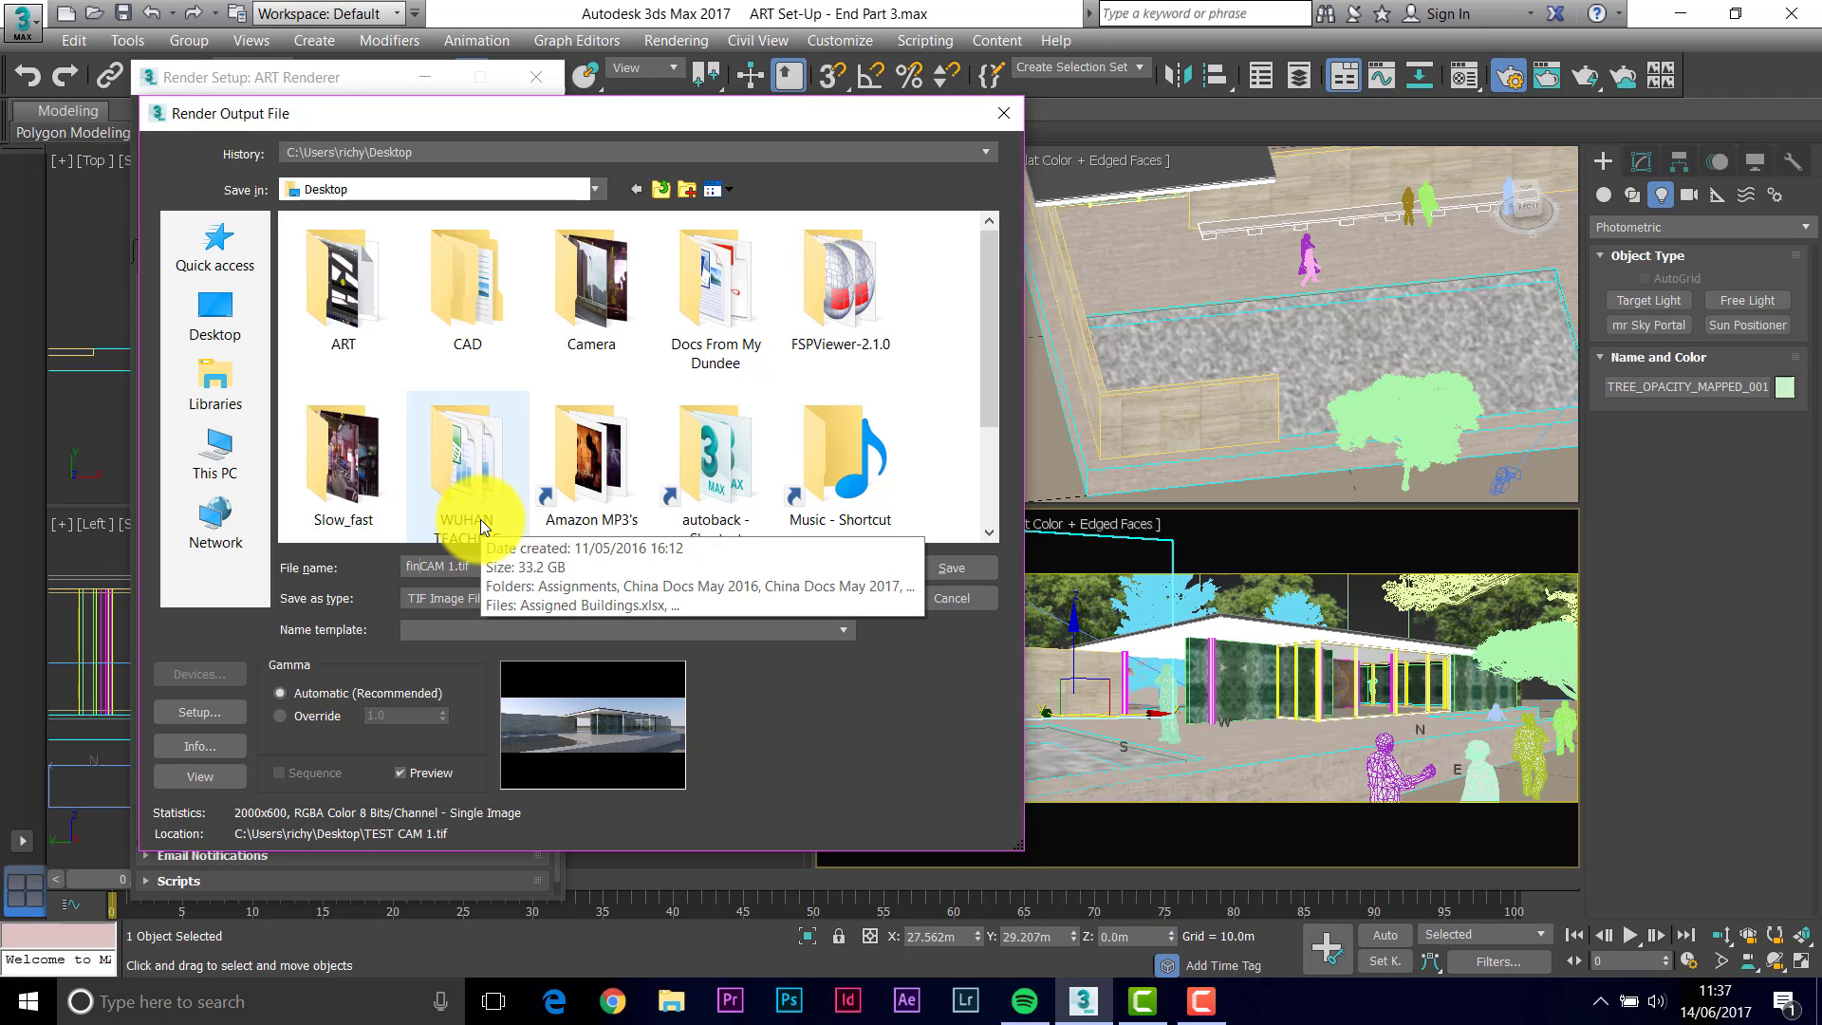
pyautogui.write('a')
pyautogui.press('BackSpace')
pyautogui.press('BackSpace')
pyautogui.press('BackSpace')
pyautogui.press('BackSpace')
pyautogui.write('FINAL')
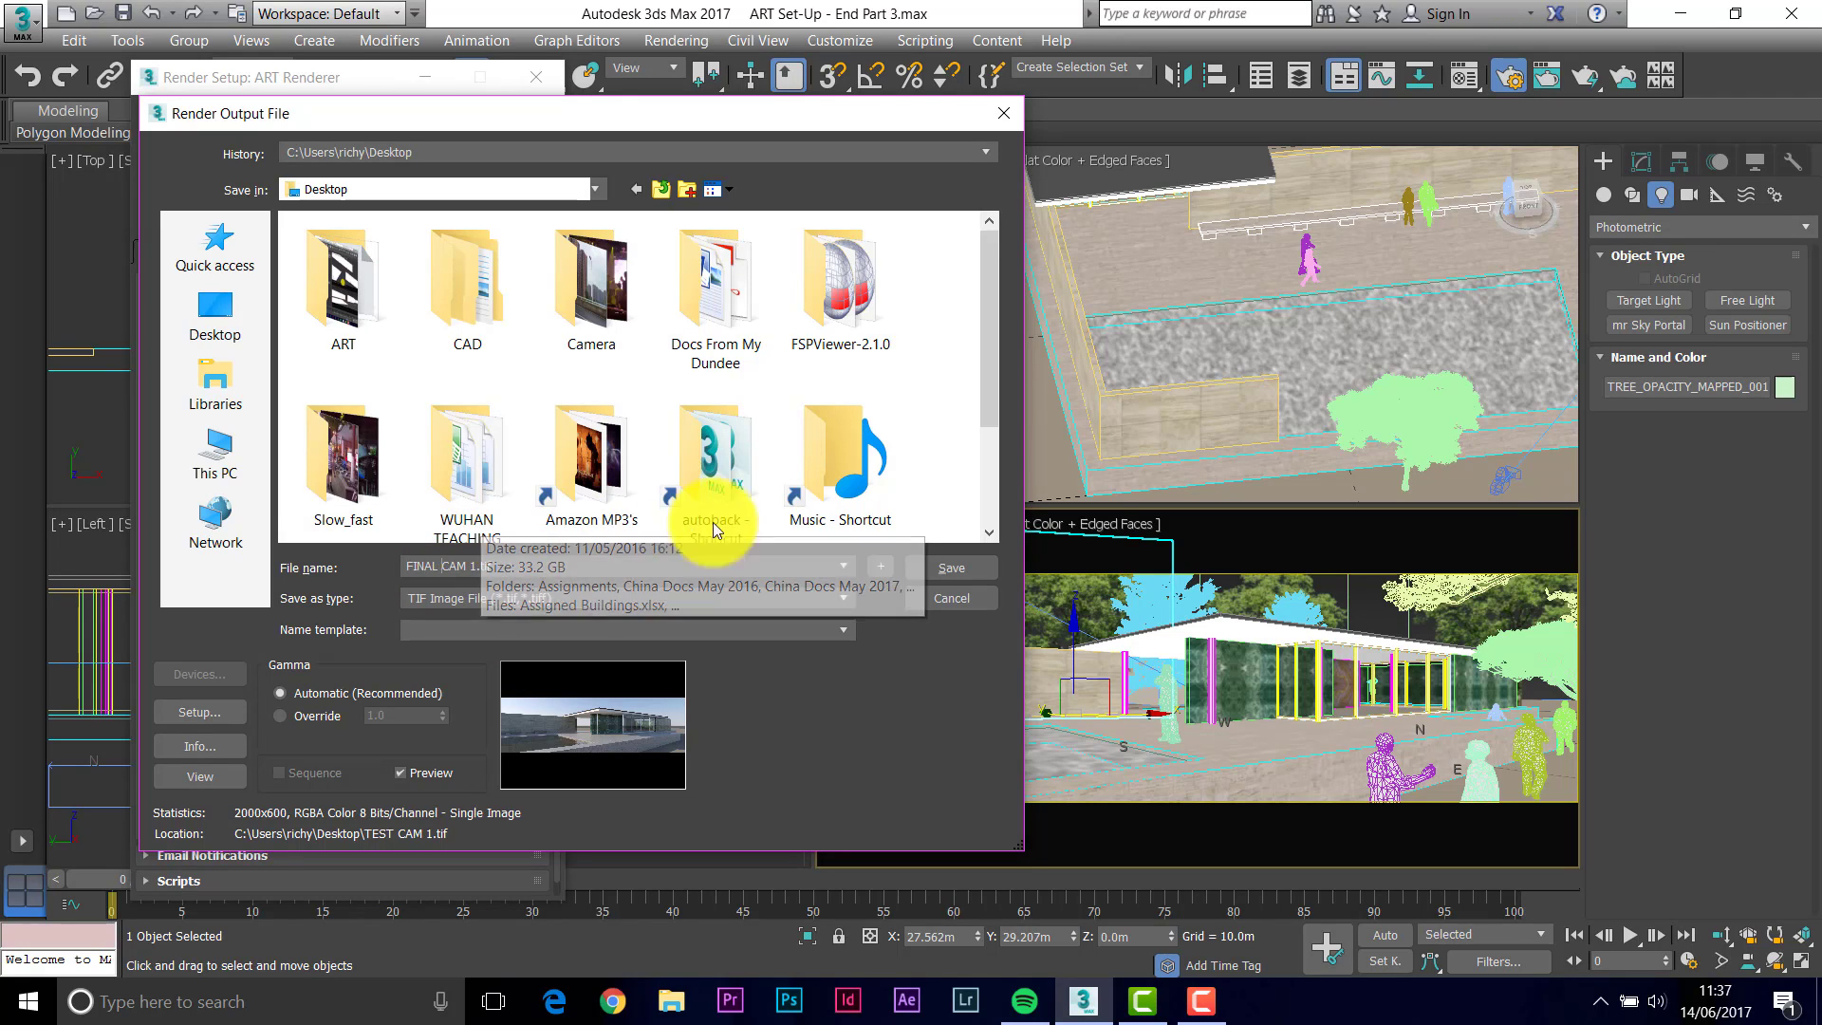
pyautogui.click(945, 568)
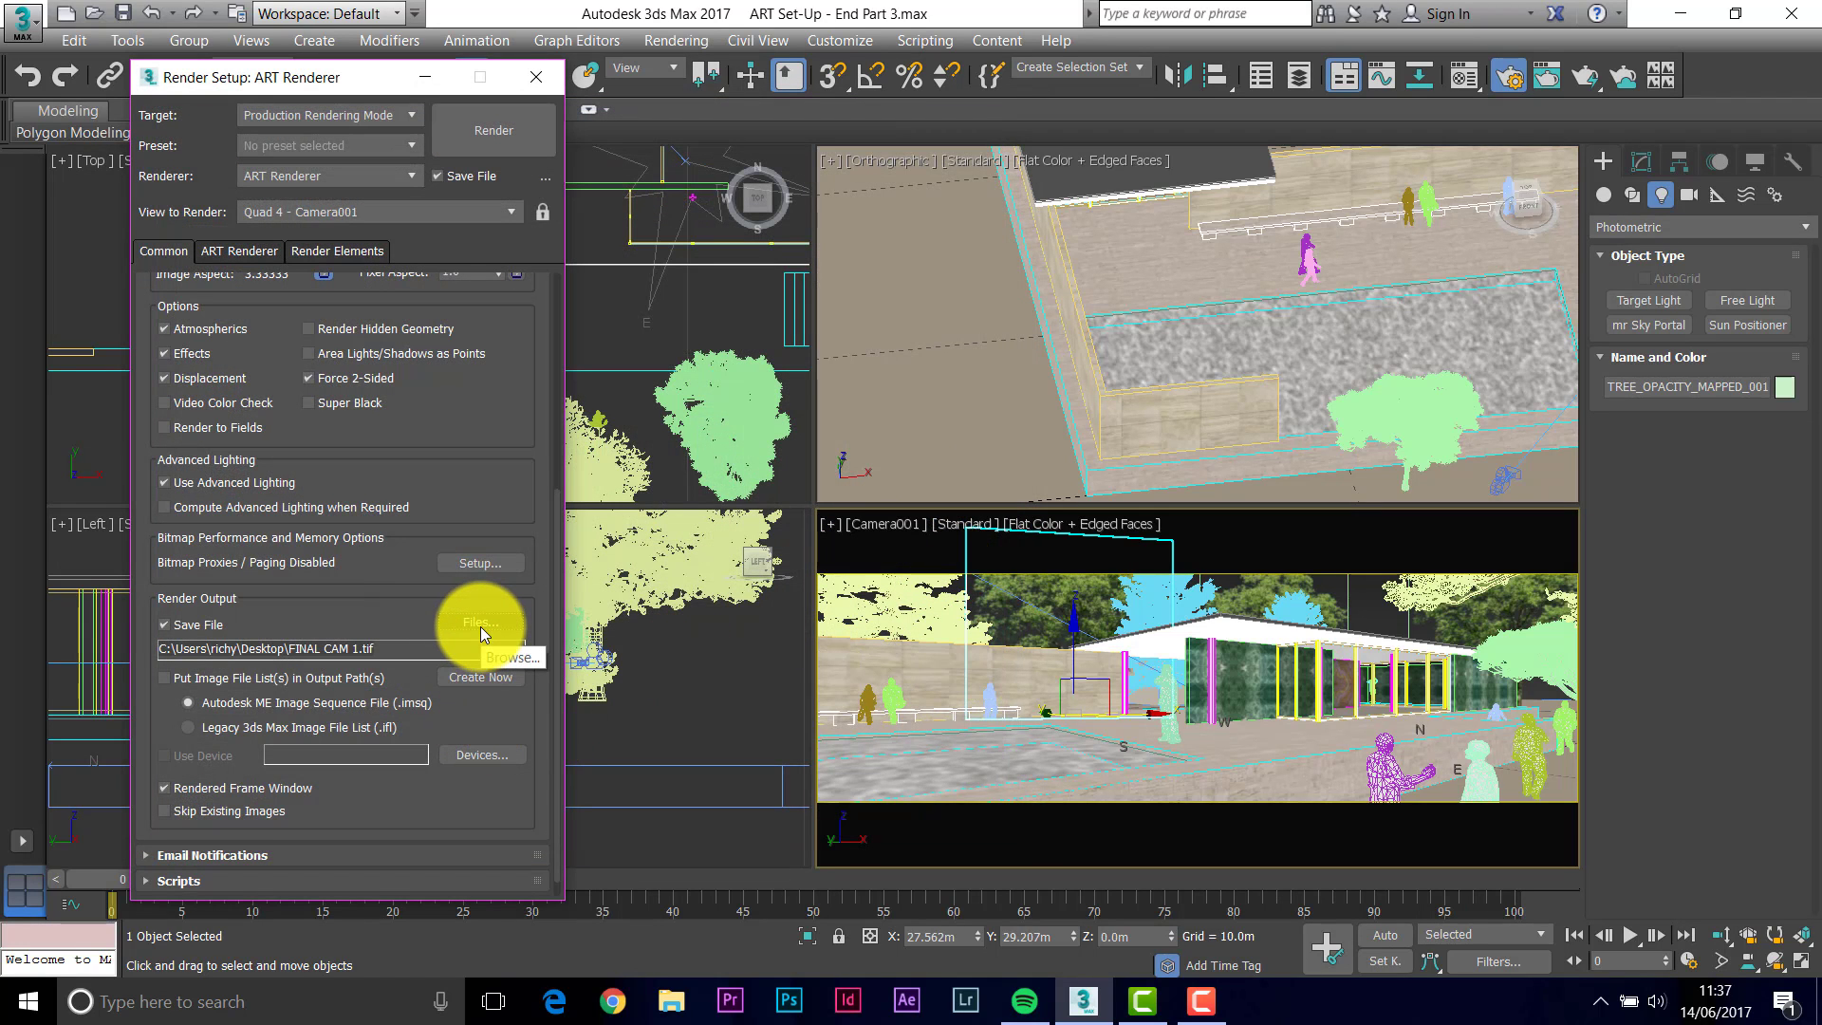
# Set the TIF options to 8-bit colour with no compression, confirm, and close Render Setup.
pyautogui.click(480, 626)
pyautogui.click(489, 621)
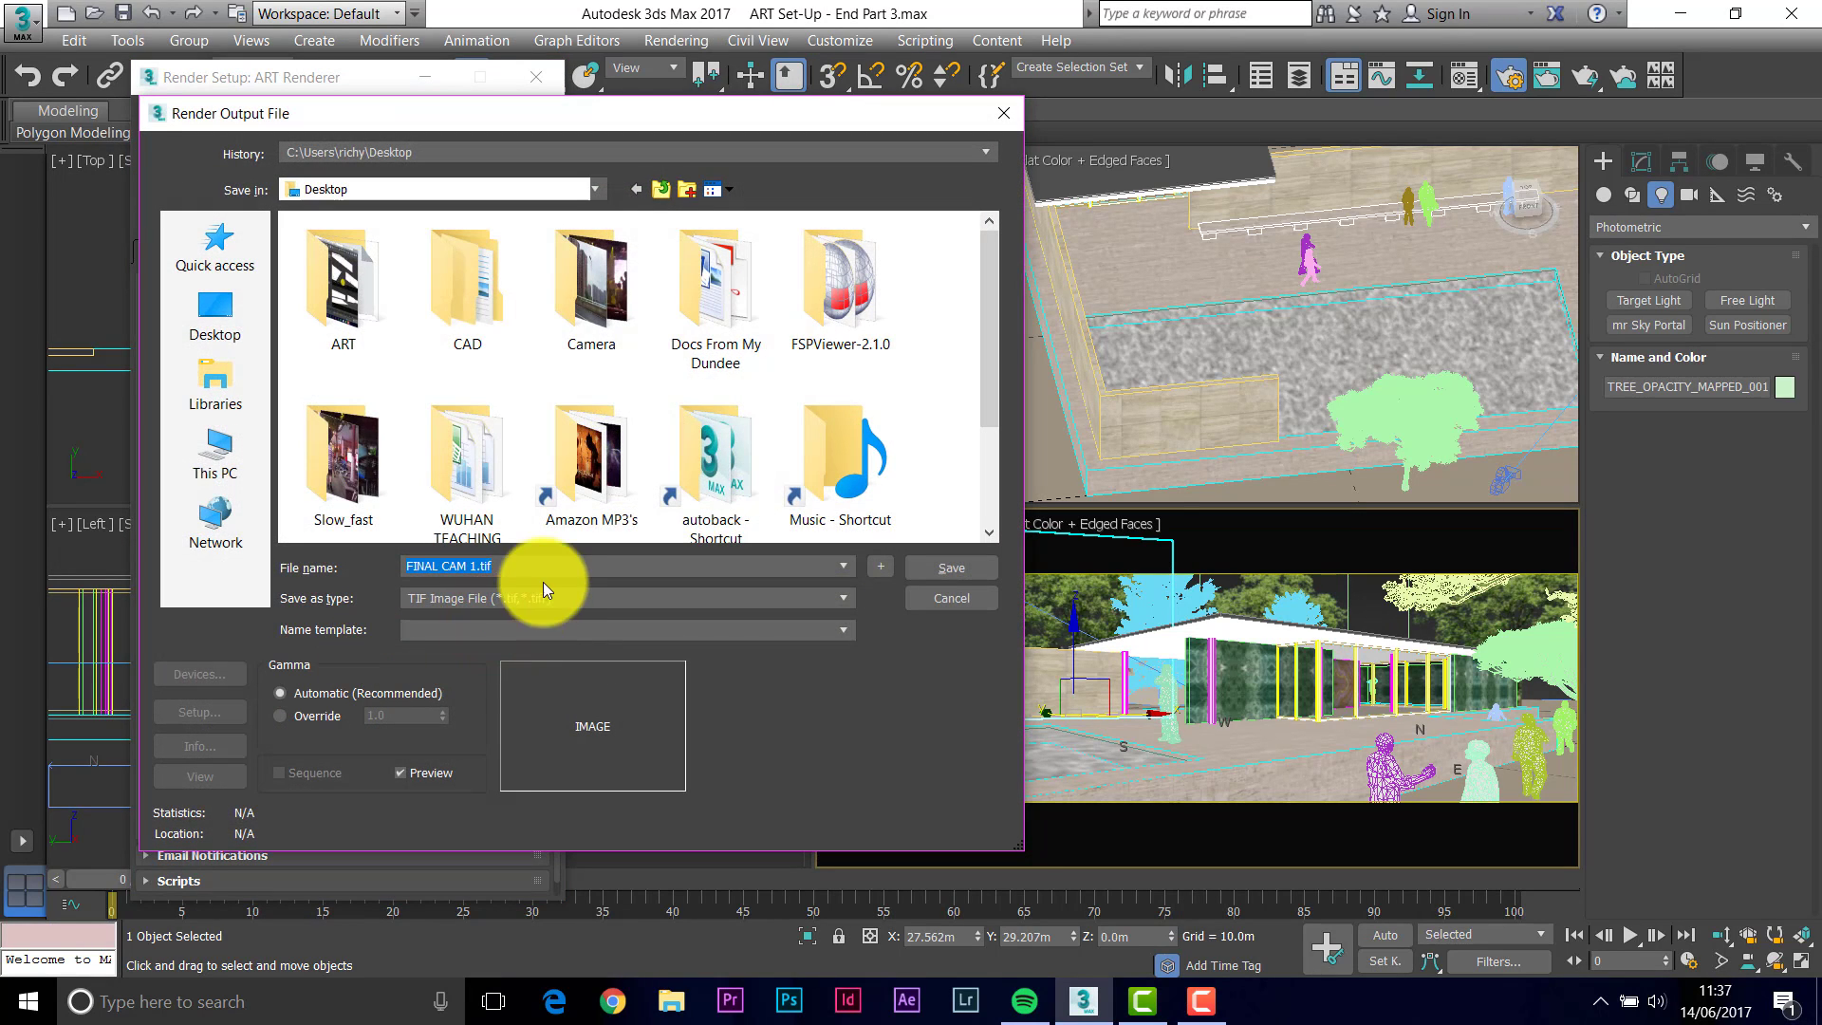
pyautogui.click(495, 565)
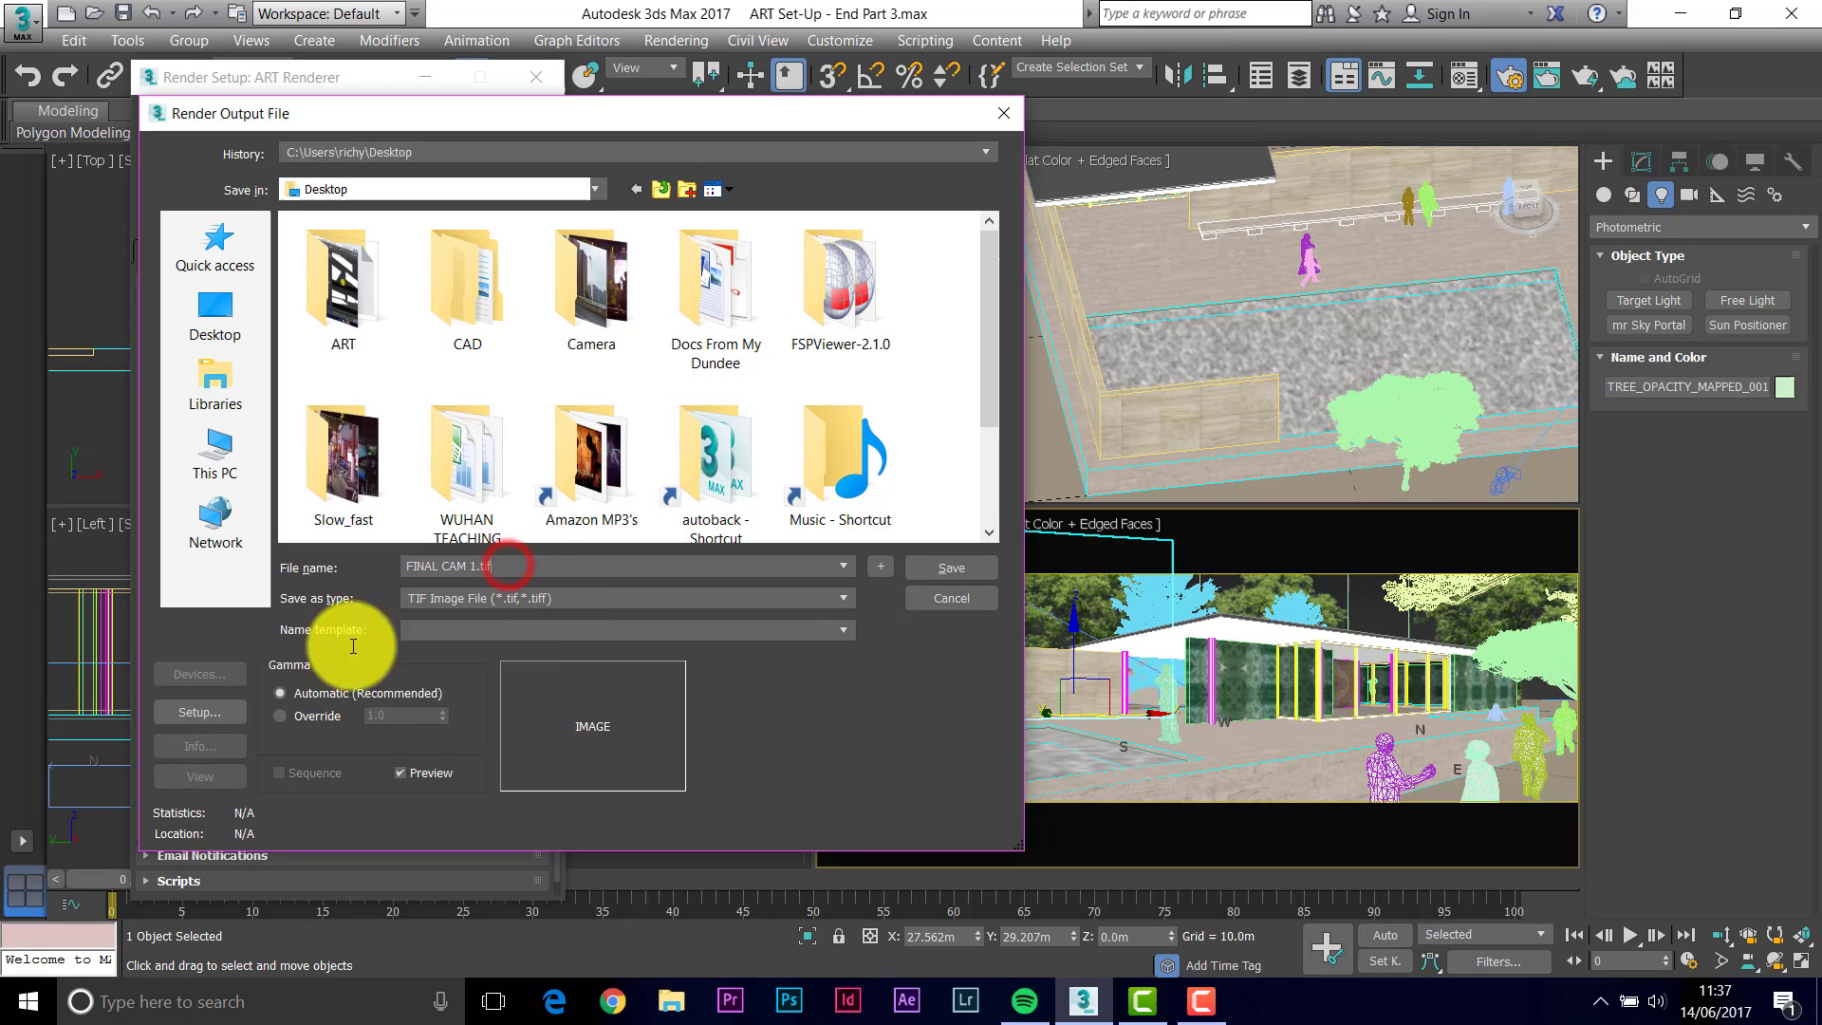
pyautogui.click(193, 712)
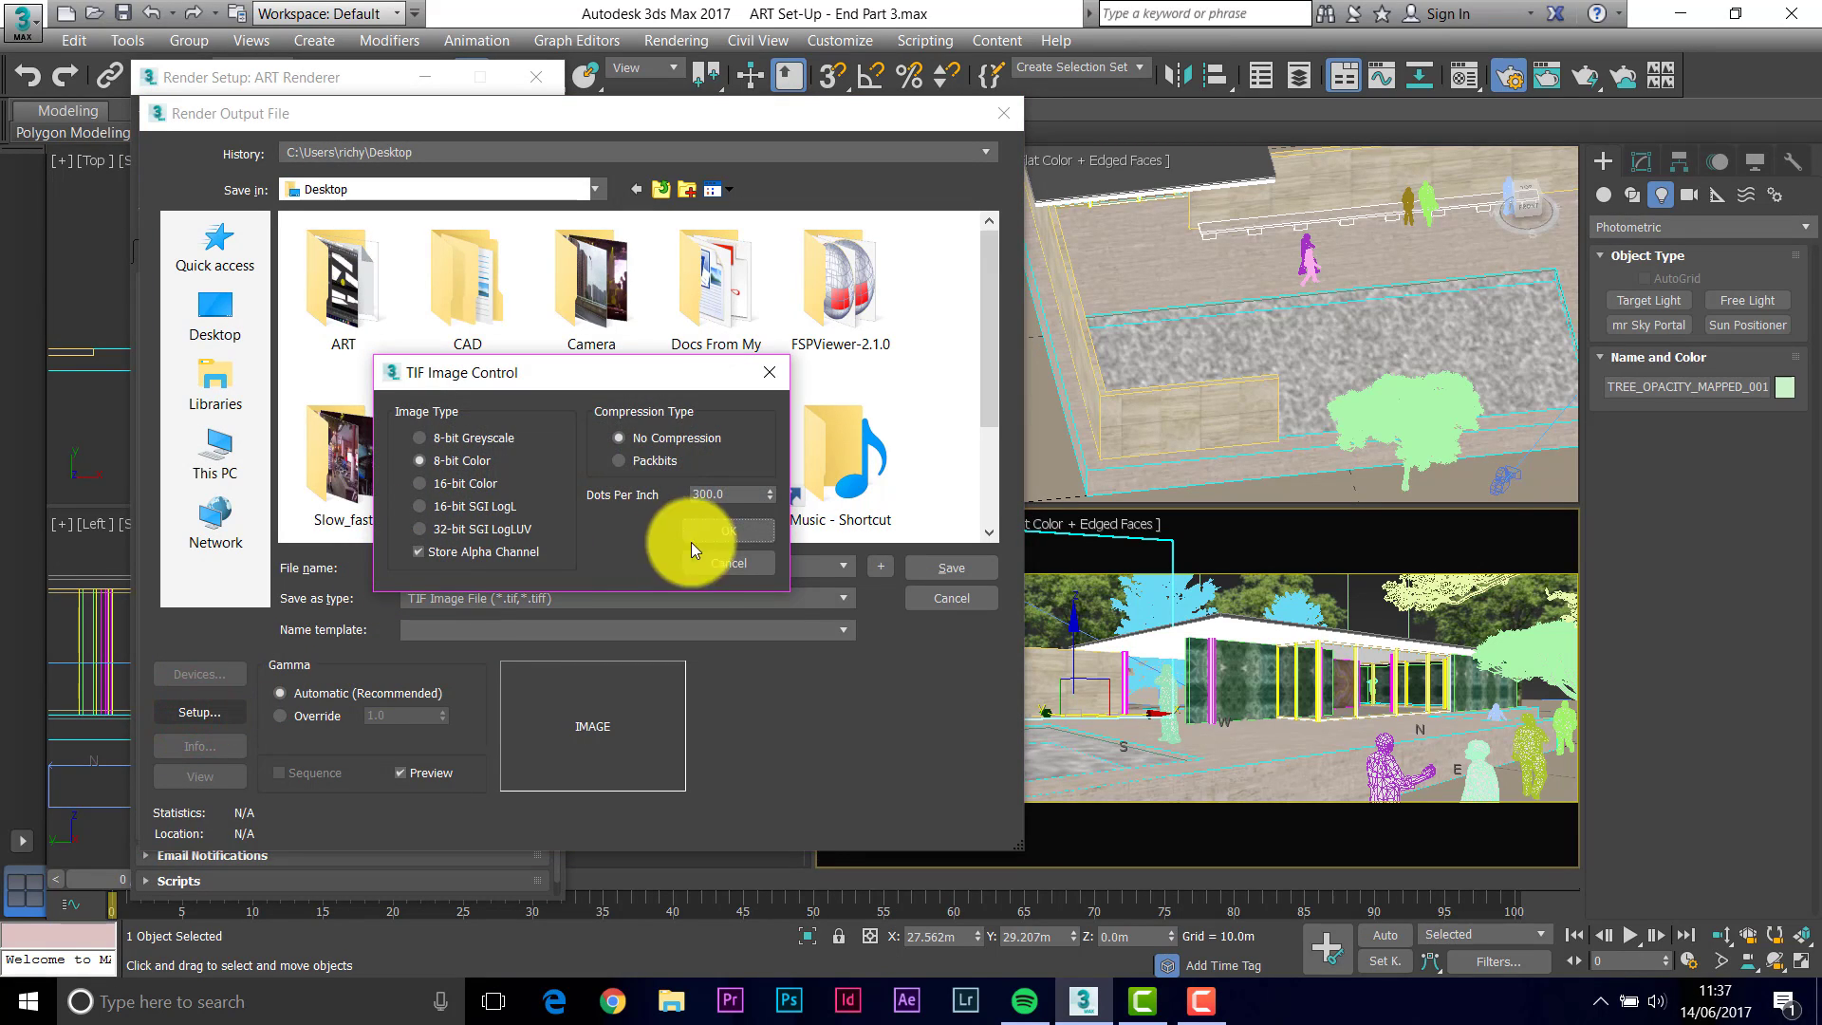
pyautogui.click(725, 537)
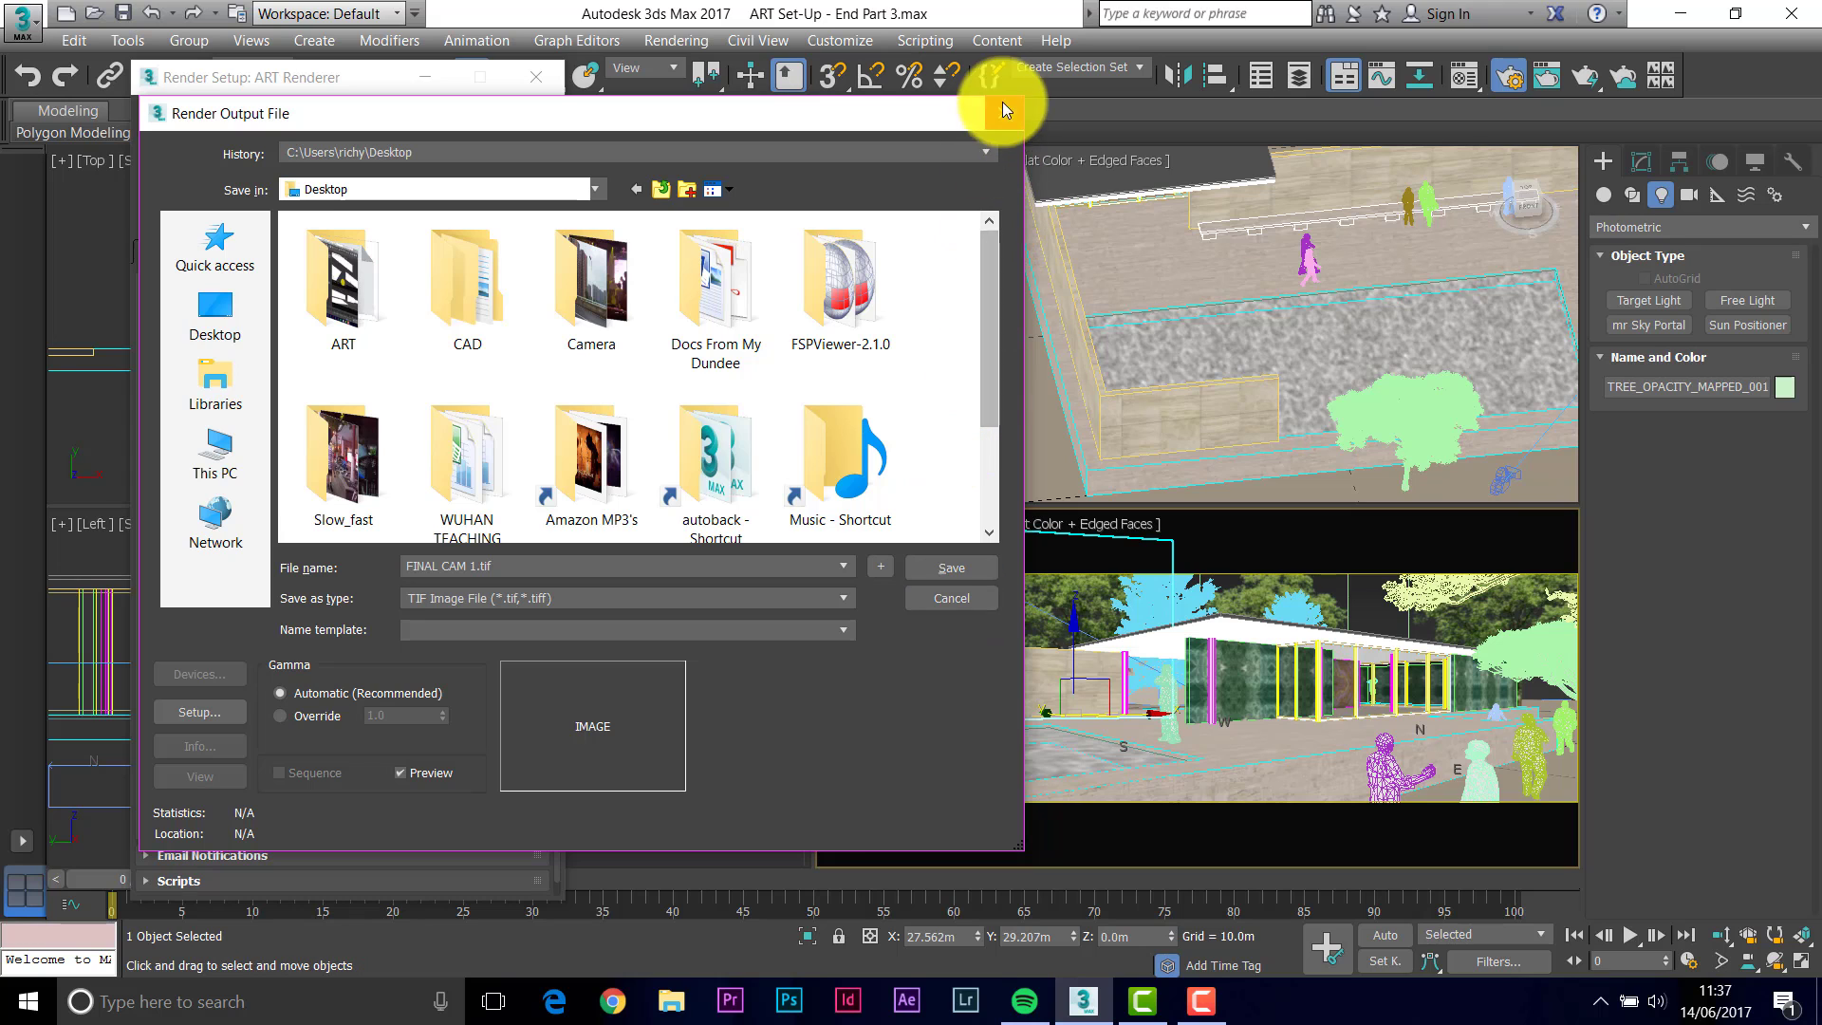
pyautogui.click(947, 566)
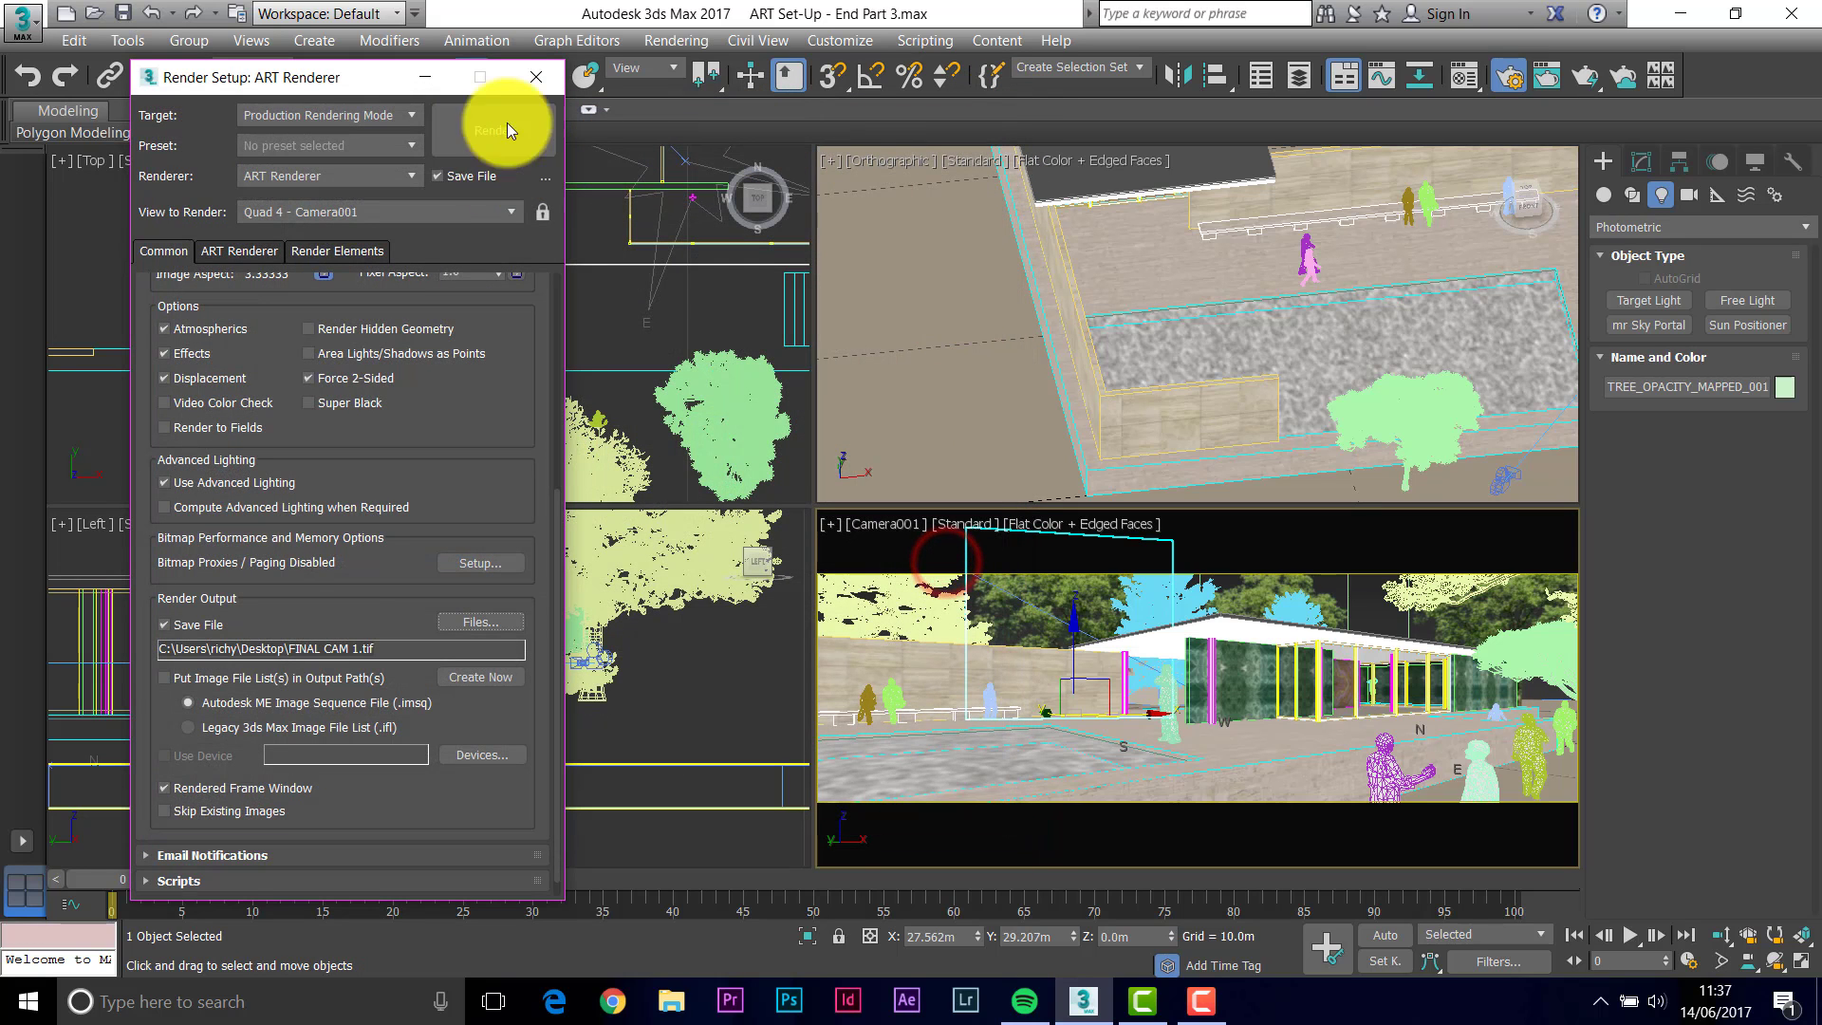
pyautogui.click(532, 75)
# Save As 'ART Set-Up - End Part 4.max' inside the Desktop's ART folder.
pyautogui.click(23, 19)
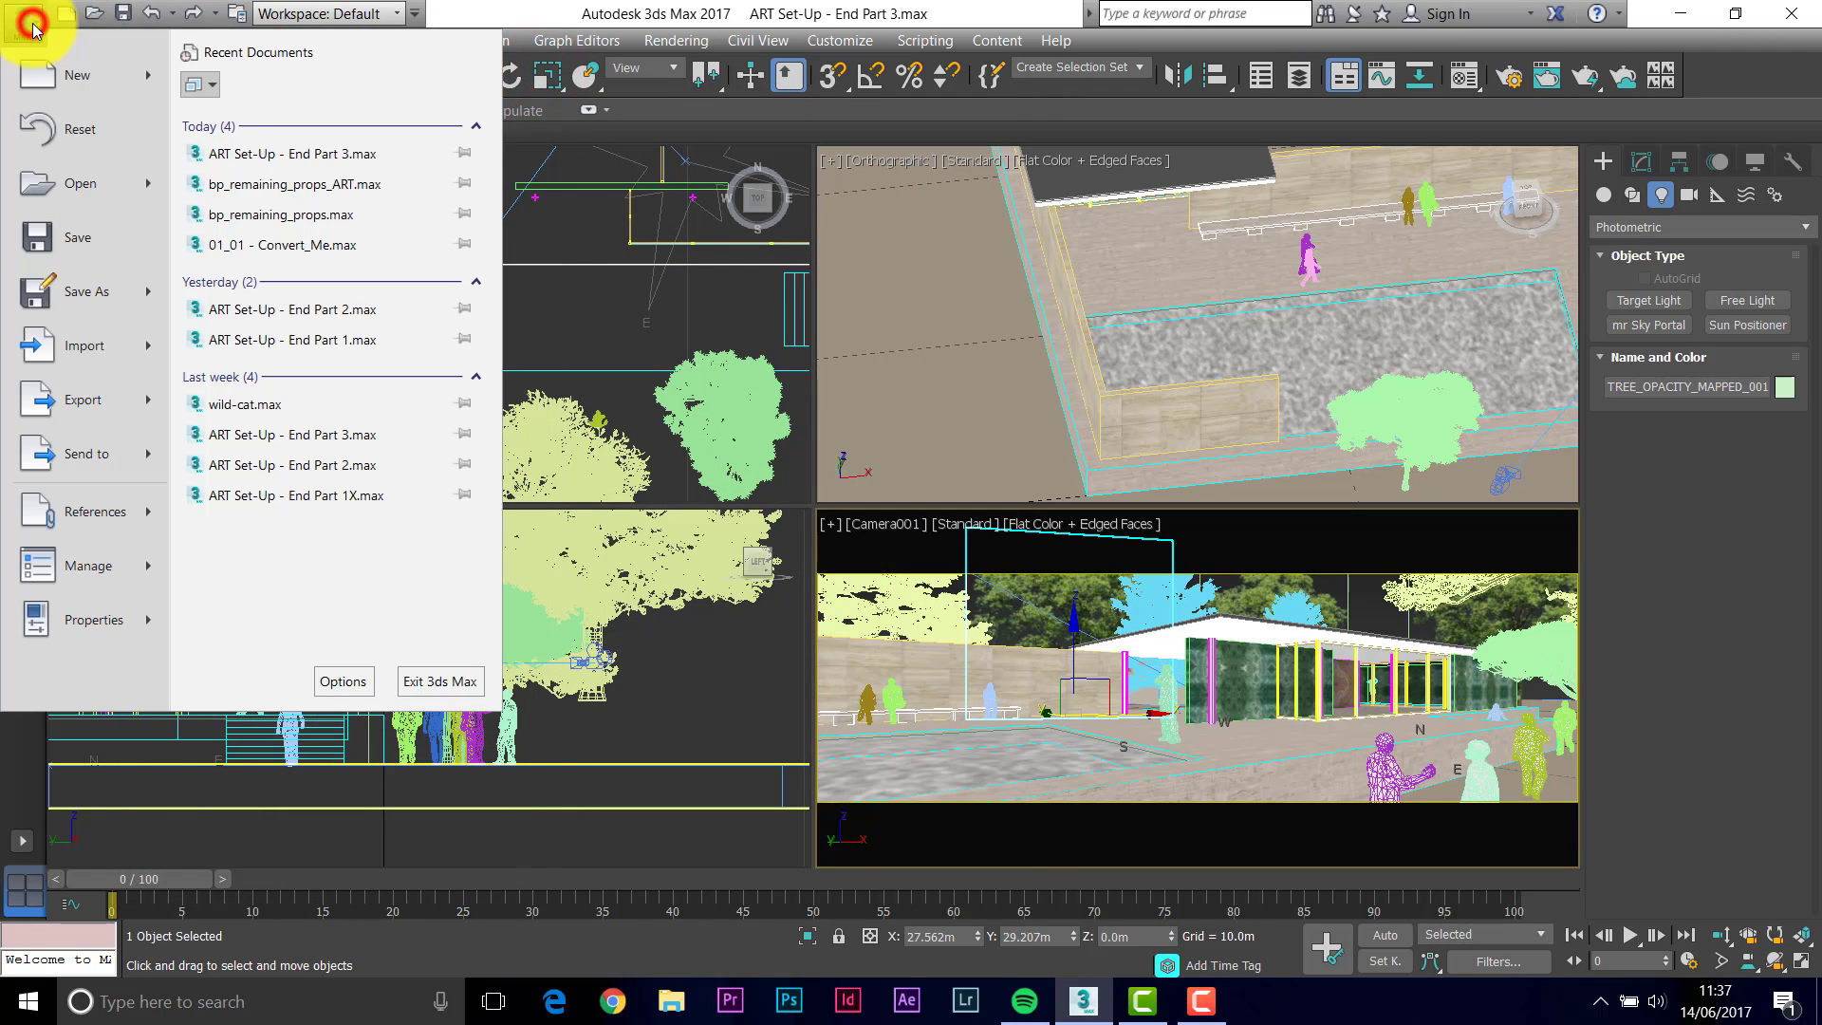
pyautogui.moveTo(72, 294)
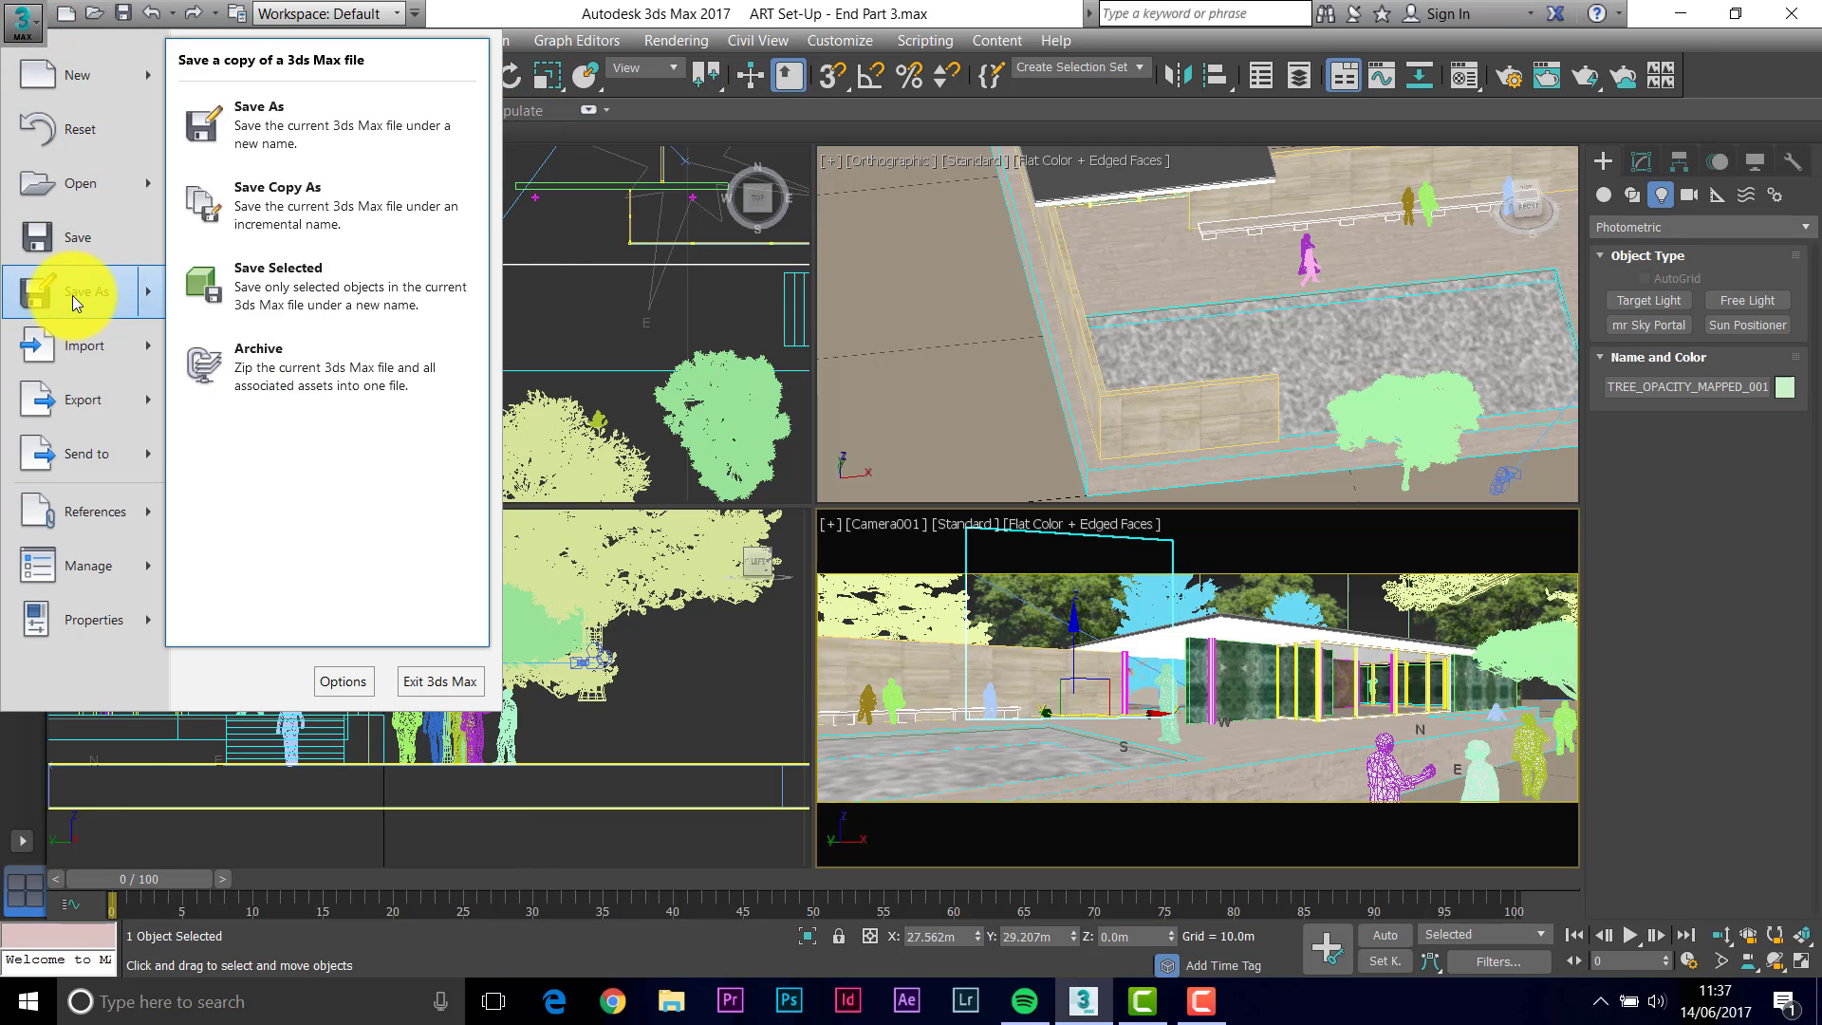
pyautogui.click(272, 120)
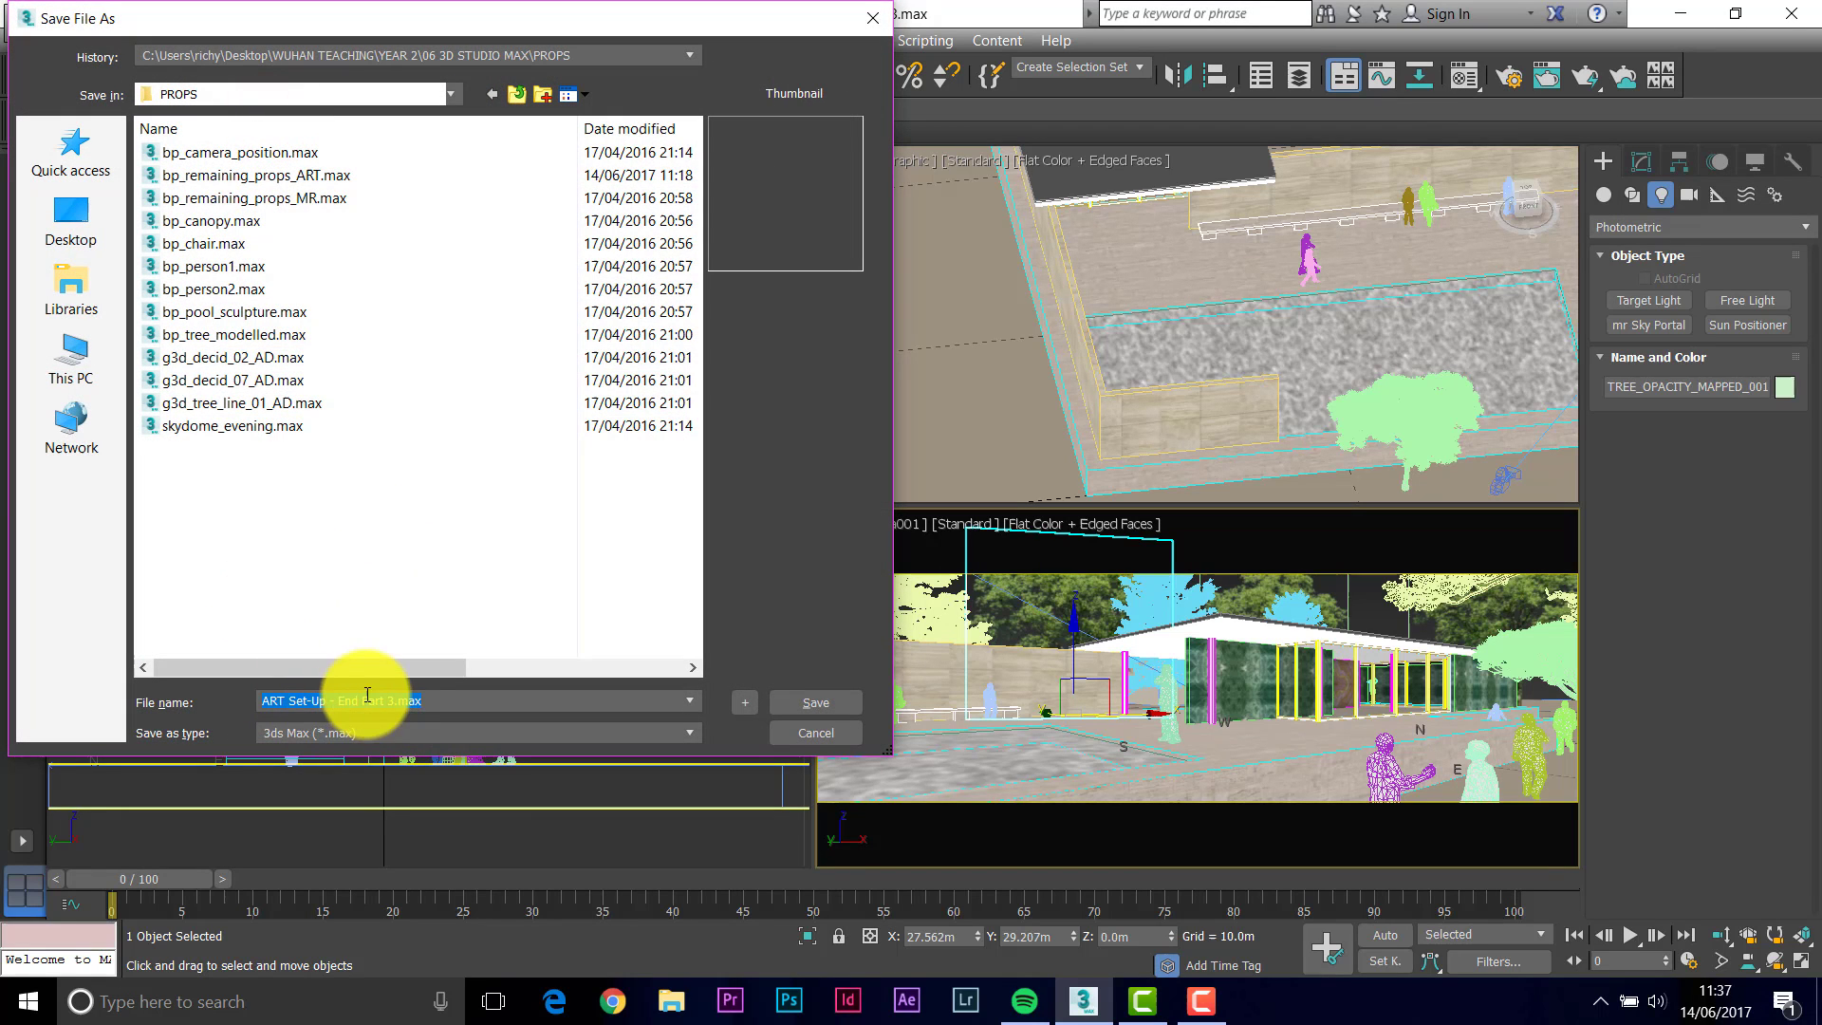
pyautogui.click(395, 704)
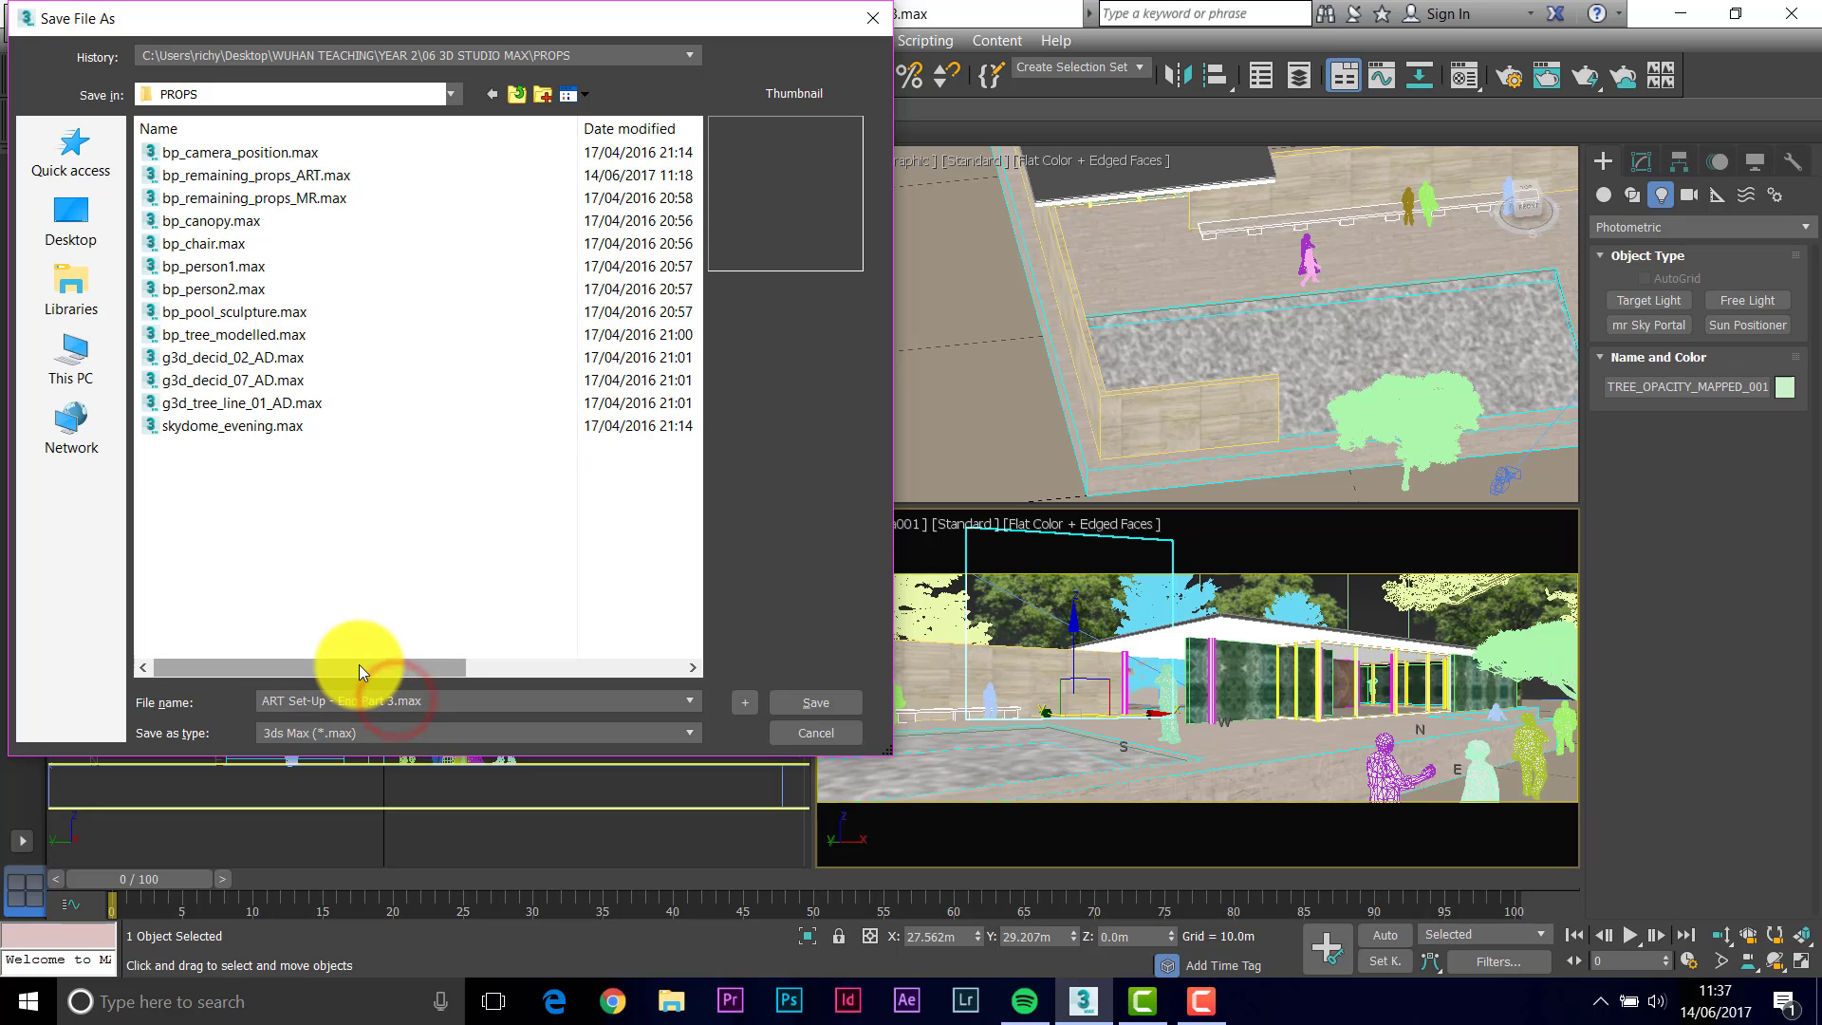
pyautogui.write('4')
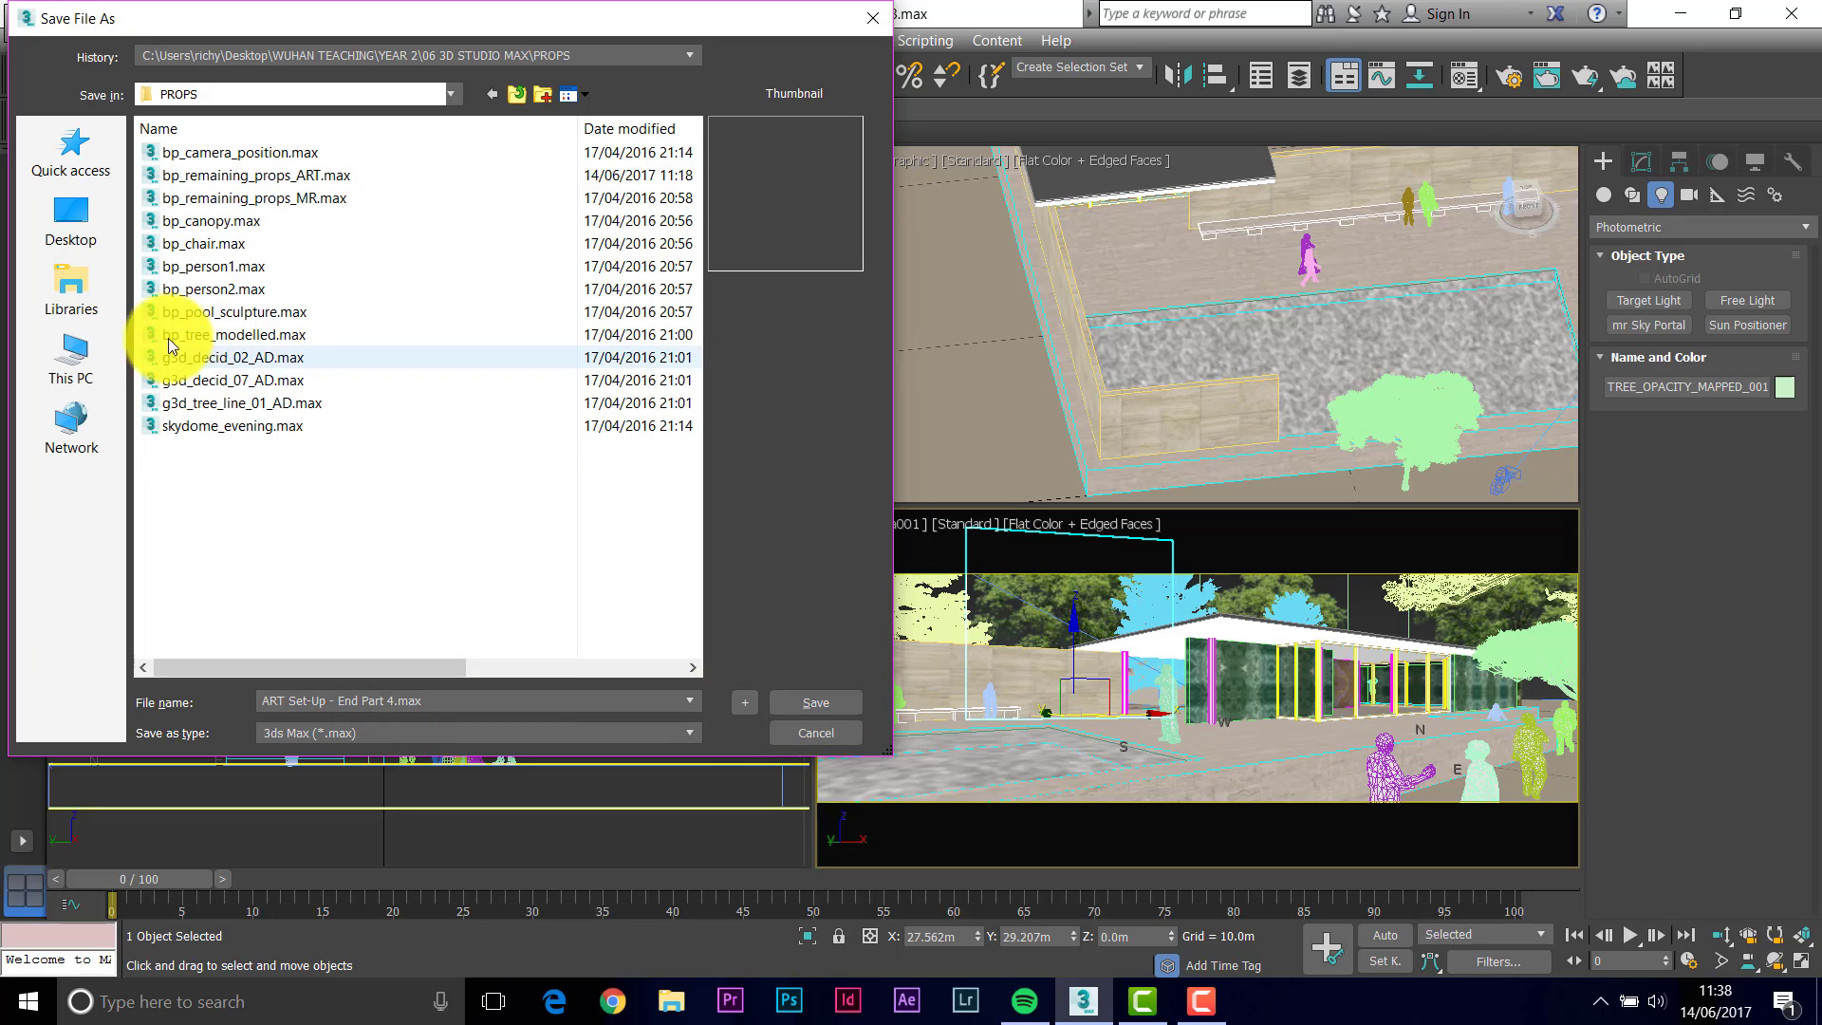
pyautogui.click(70, 213)
pyautogui.doubleClick(198, 150)
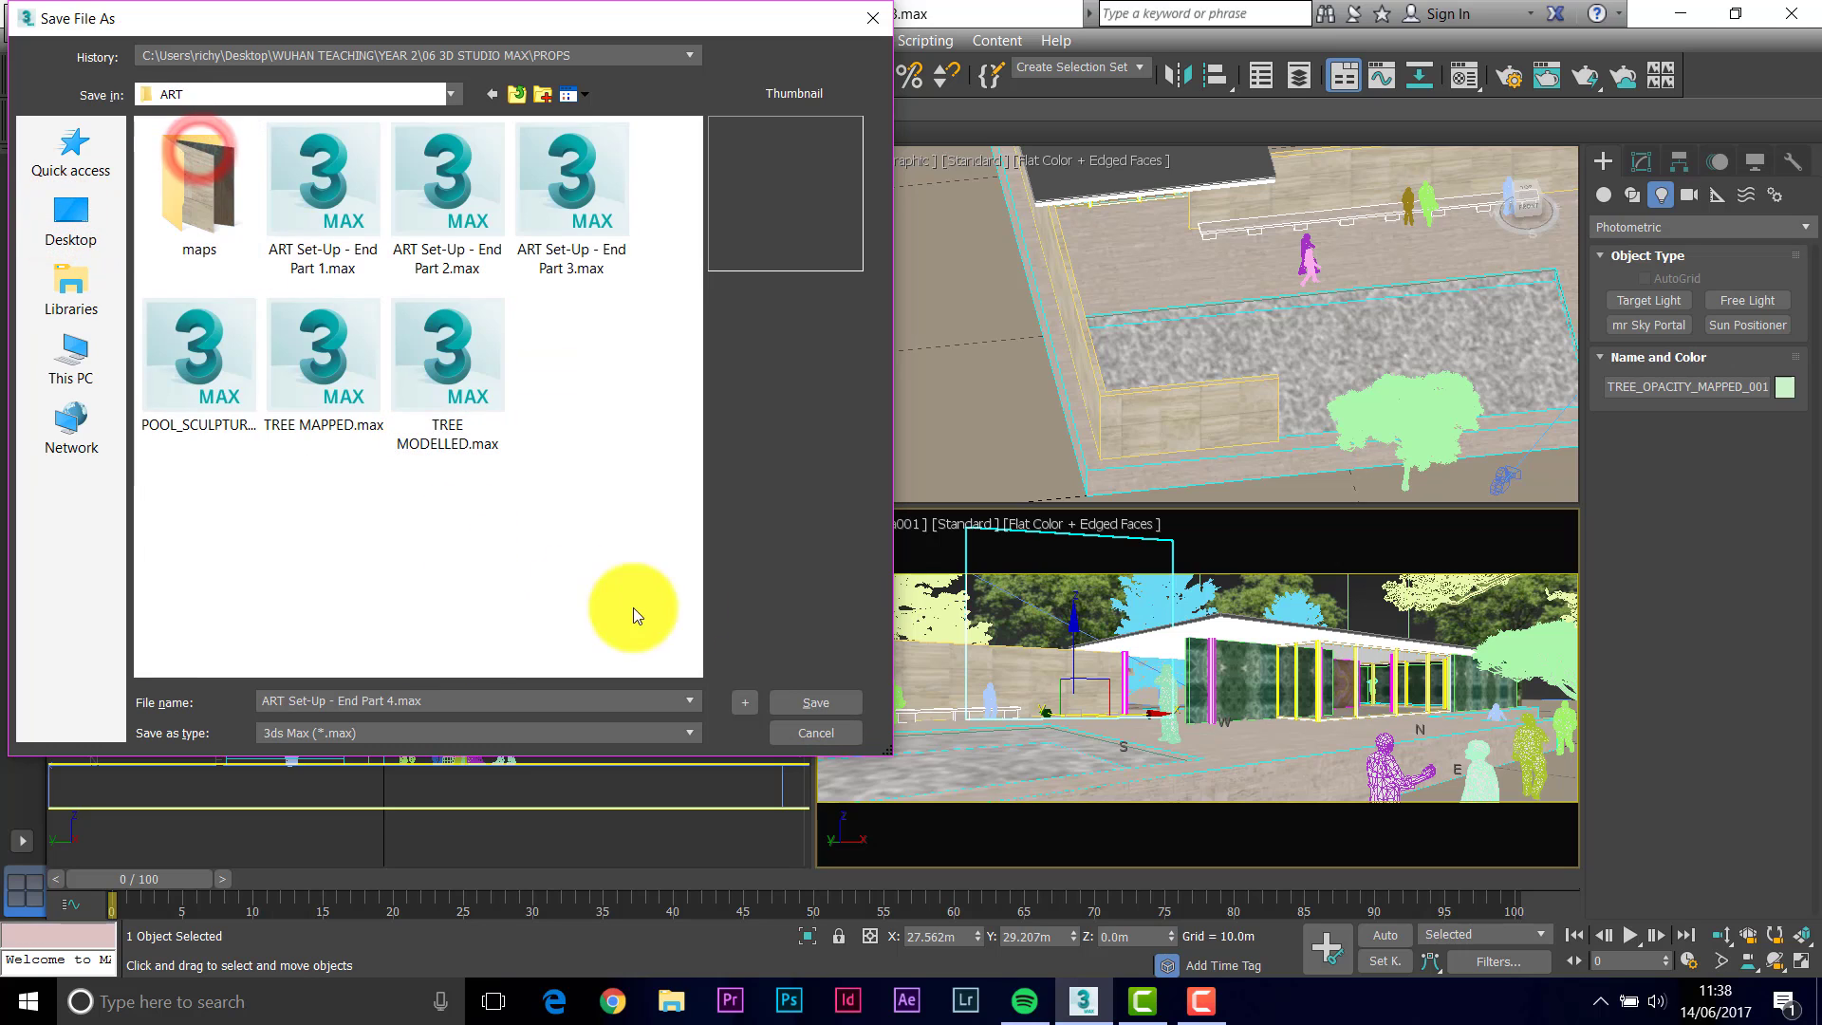
pyautogui.click(820, 705)
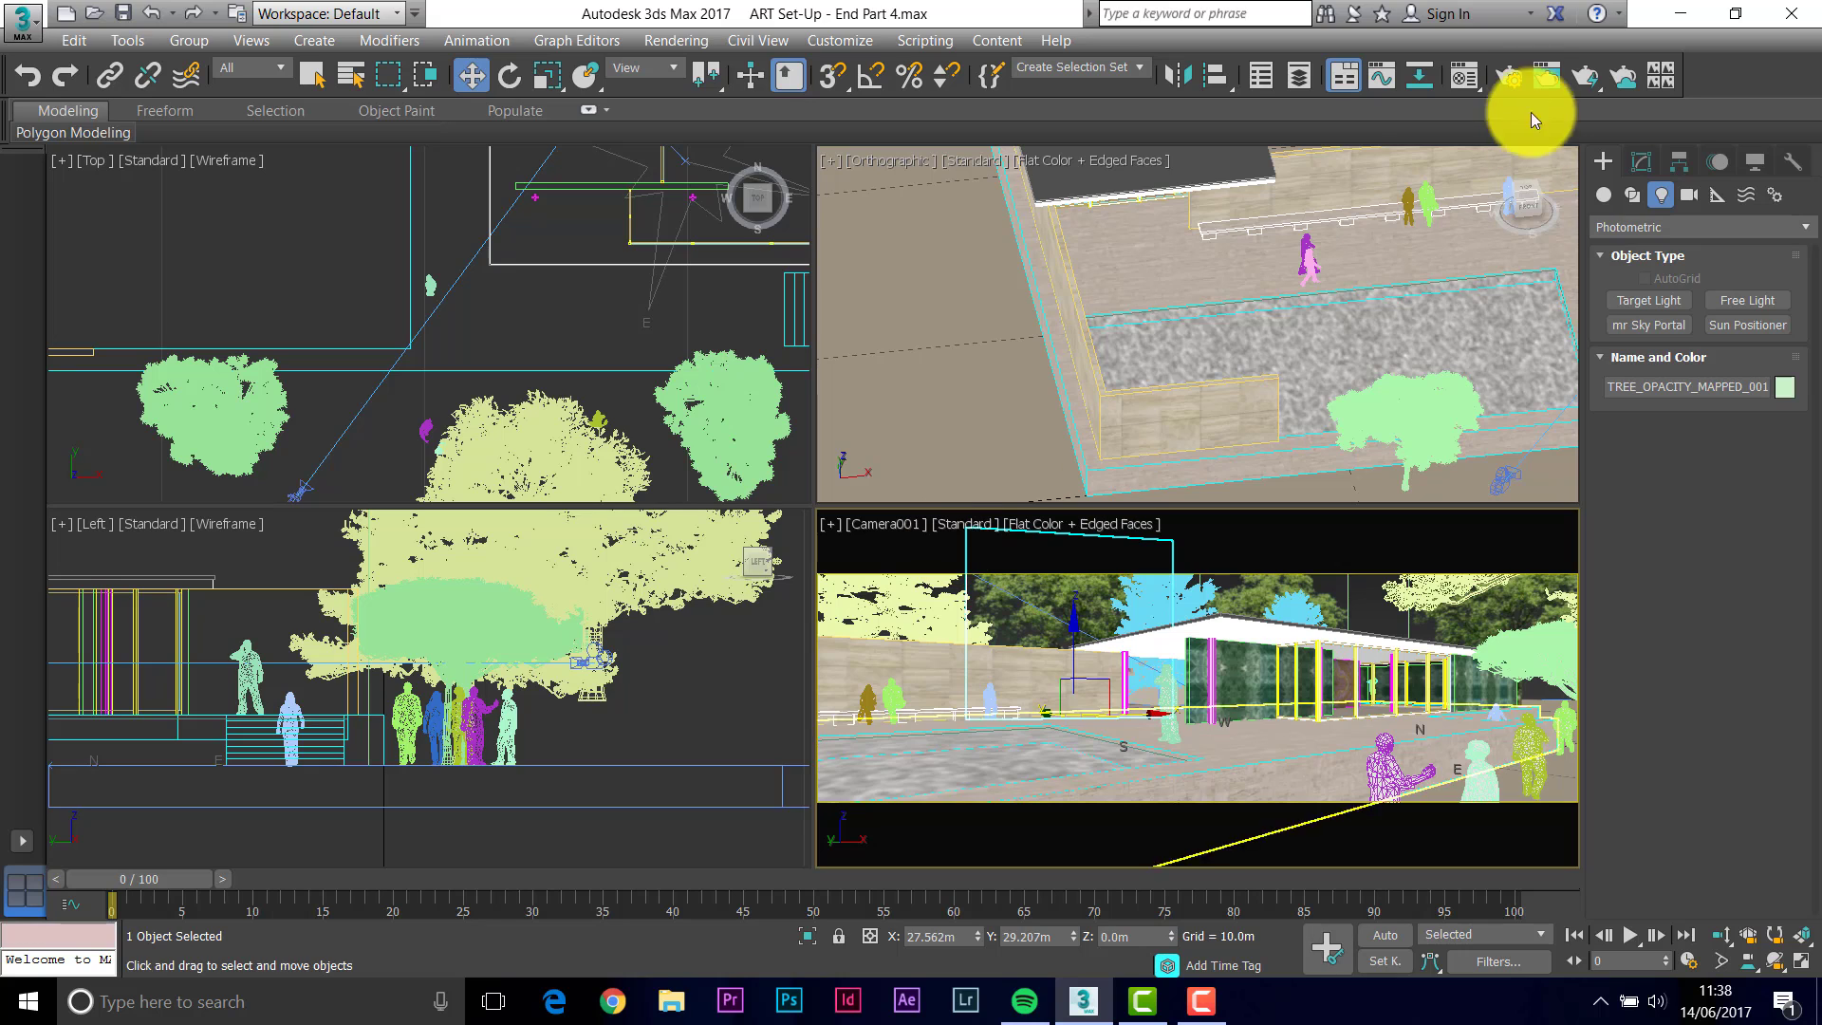
# Render Camera001 with Render Production and let the ART render finish (about 5:24).
pyautogui.click(1583, 79)
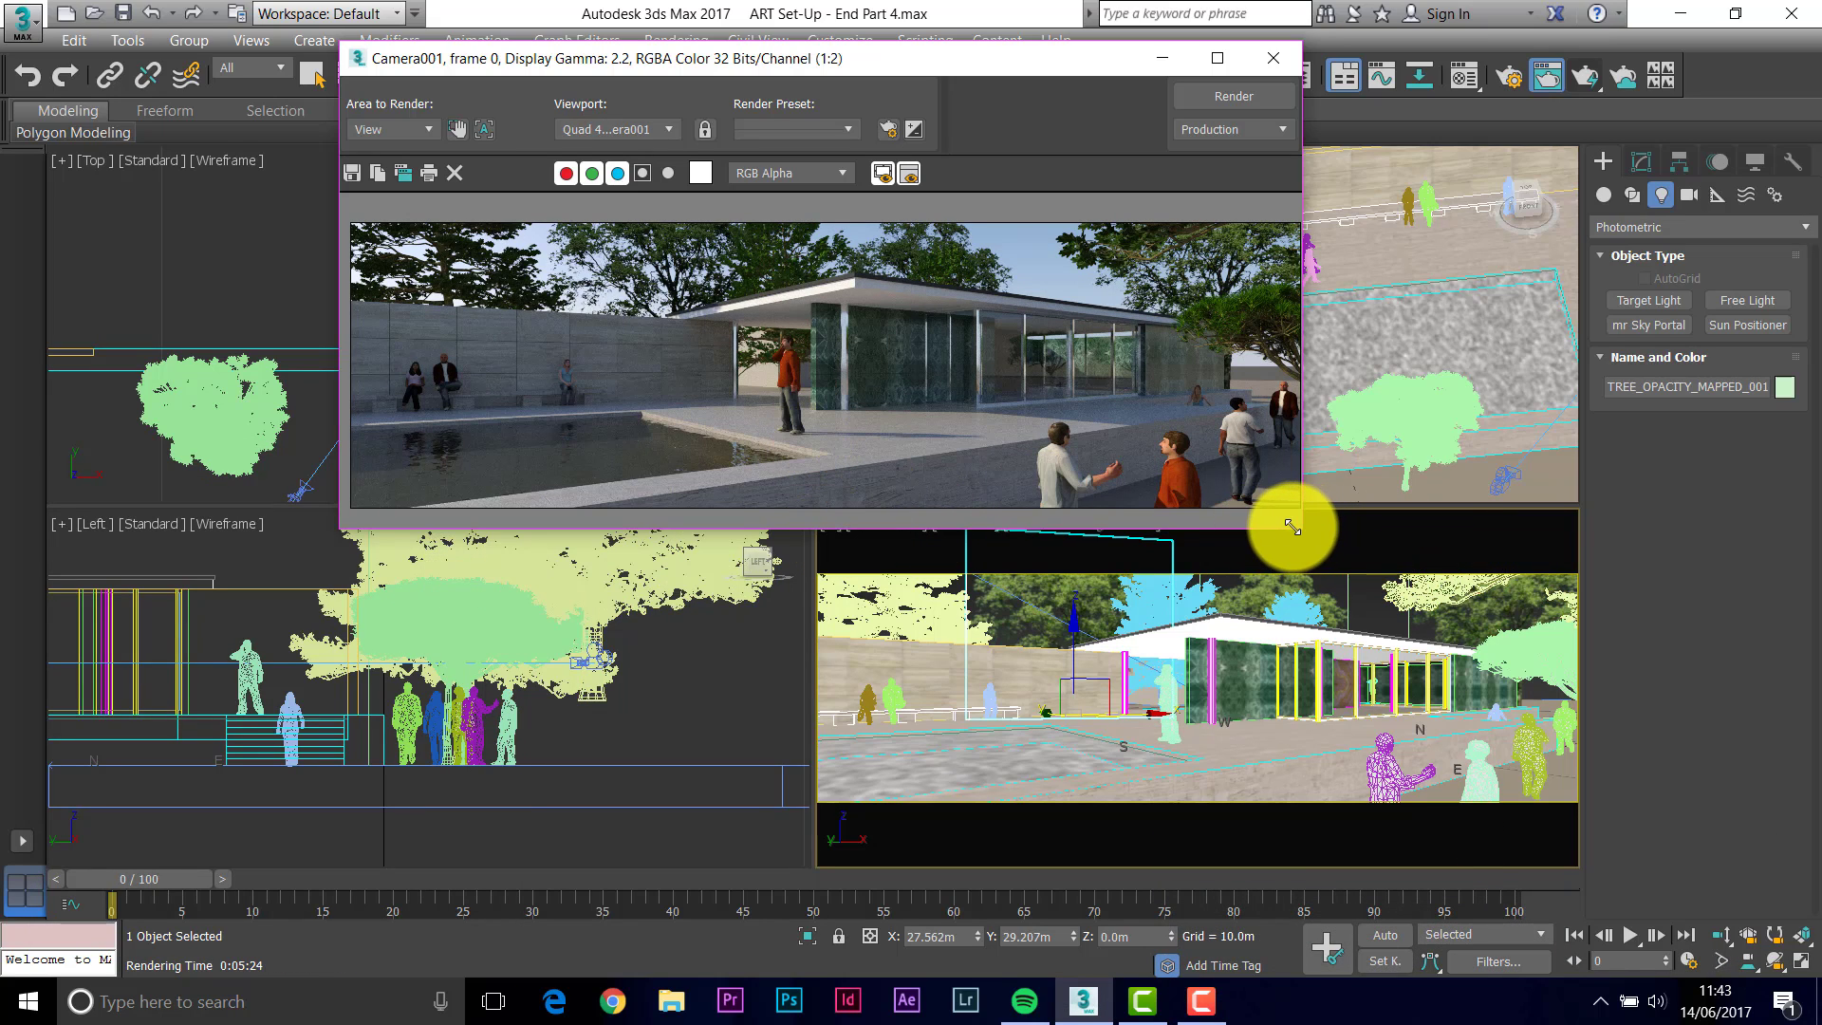
# Enlarge the rendered frame window, zoom to 1:1, pan across the image, then close it.
pyautogui.moveTo(1294, 533); pyautogui.dragTo(1526, 917)
pyautogui.scroll(1, 1089, 600)
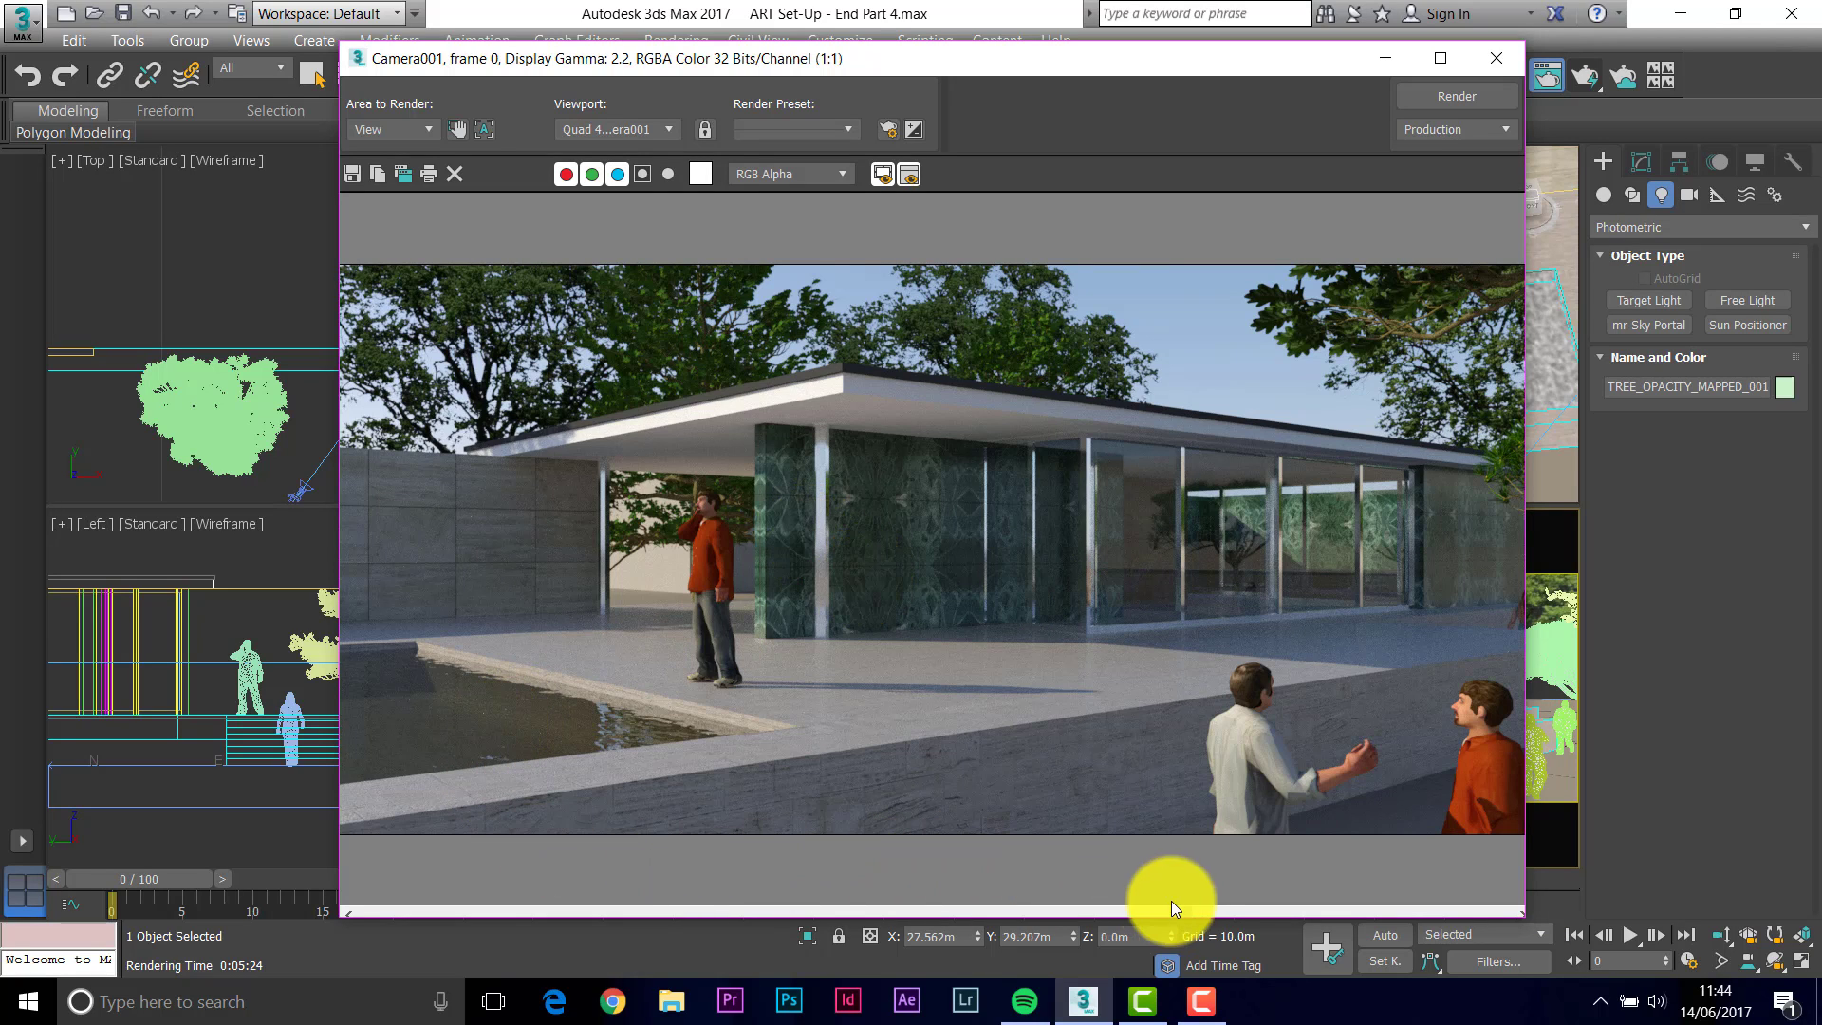
pyautogui.moveTo(1182, 914); pyautogui.dragTo(437, 862)
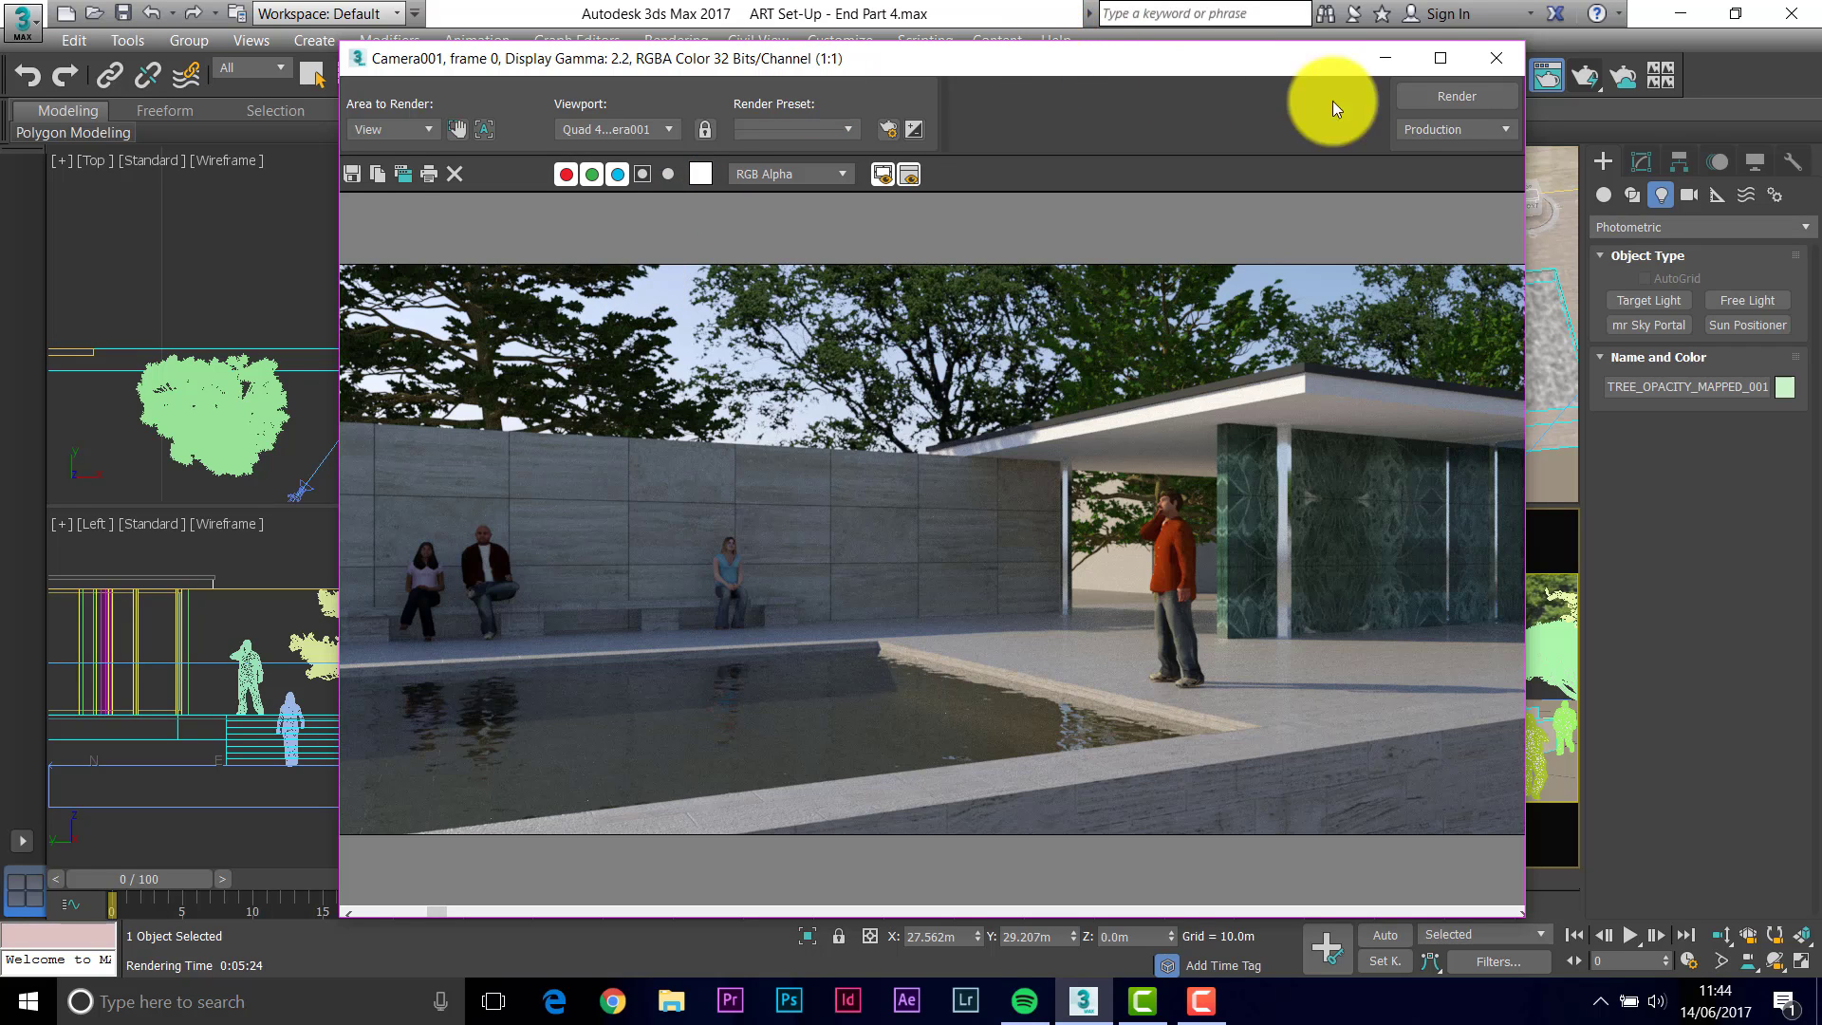
pyautogui.click(1499, 65)
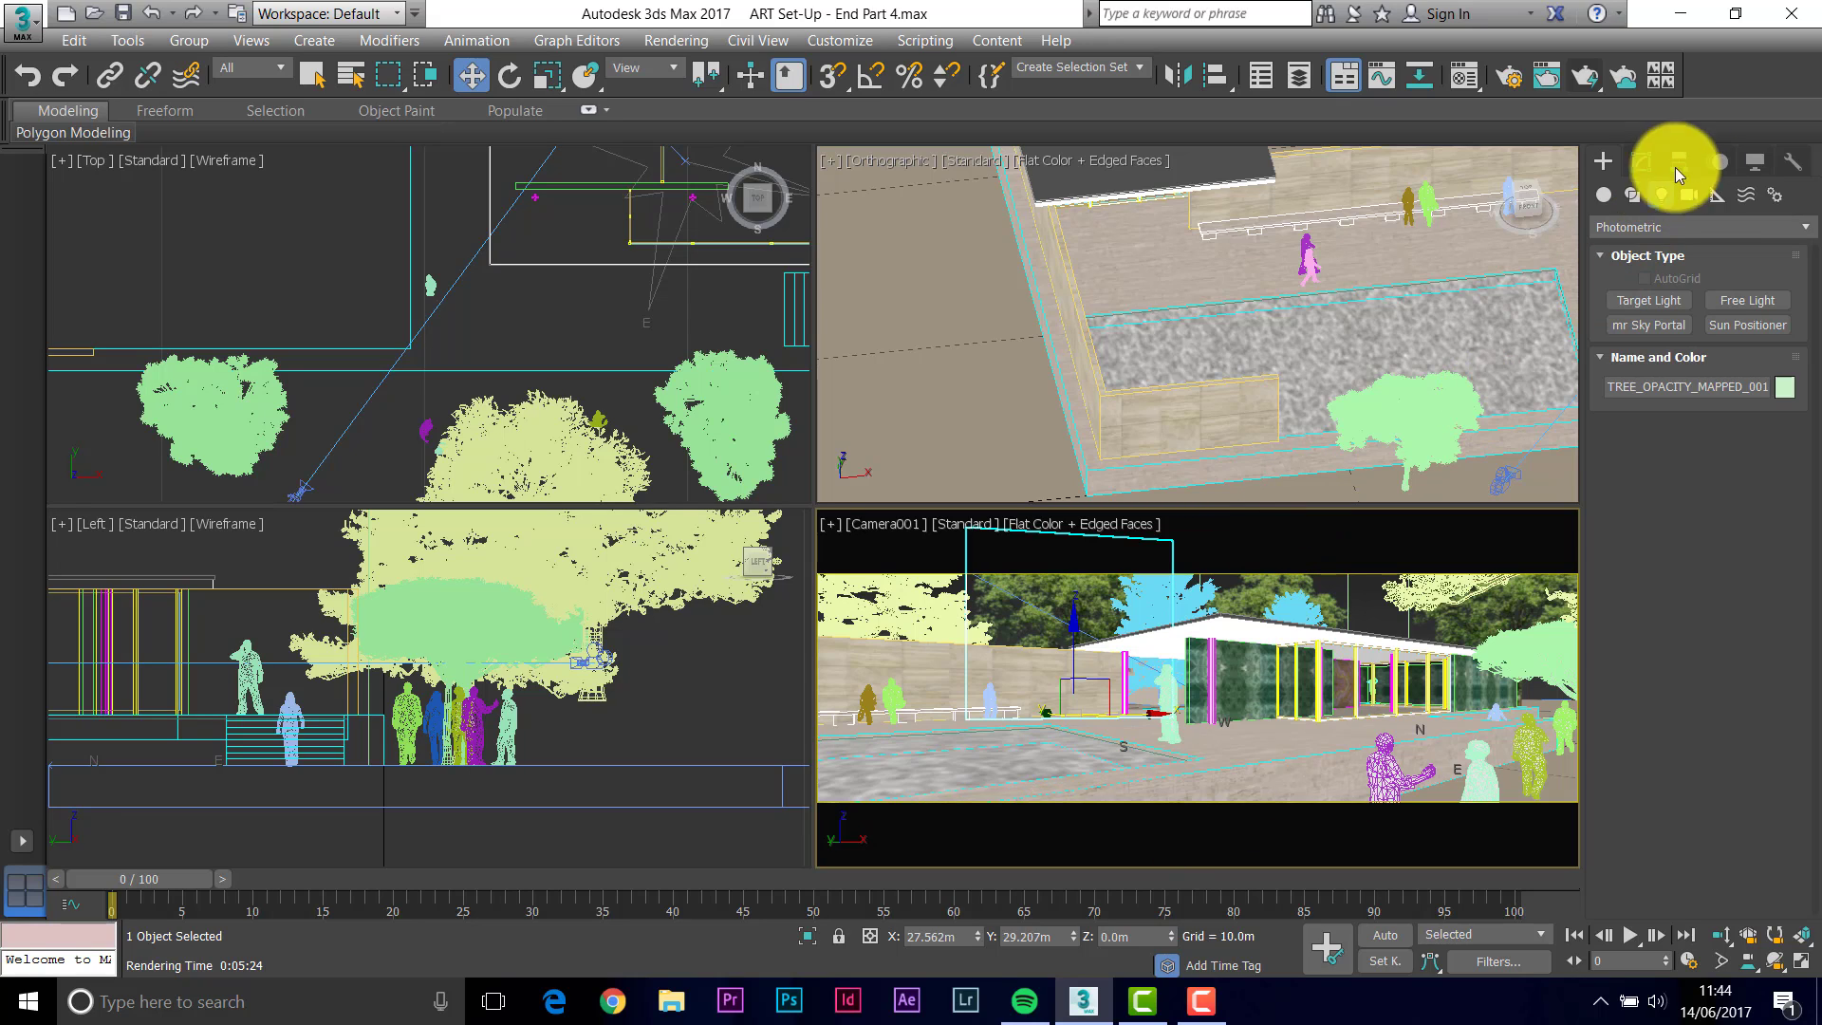
# Load Resource Collector from the Utilities panel's More list and open File Explorer with Win+E.
pyautogui.click(1754, 158)
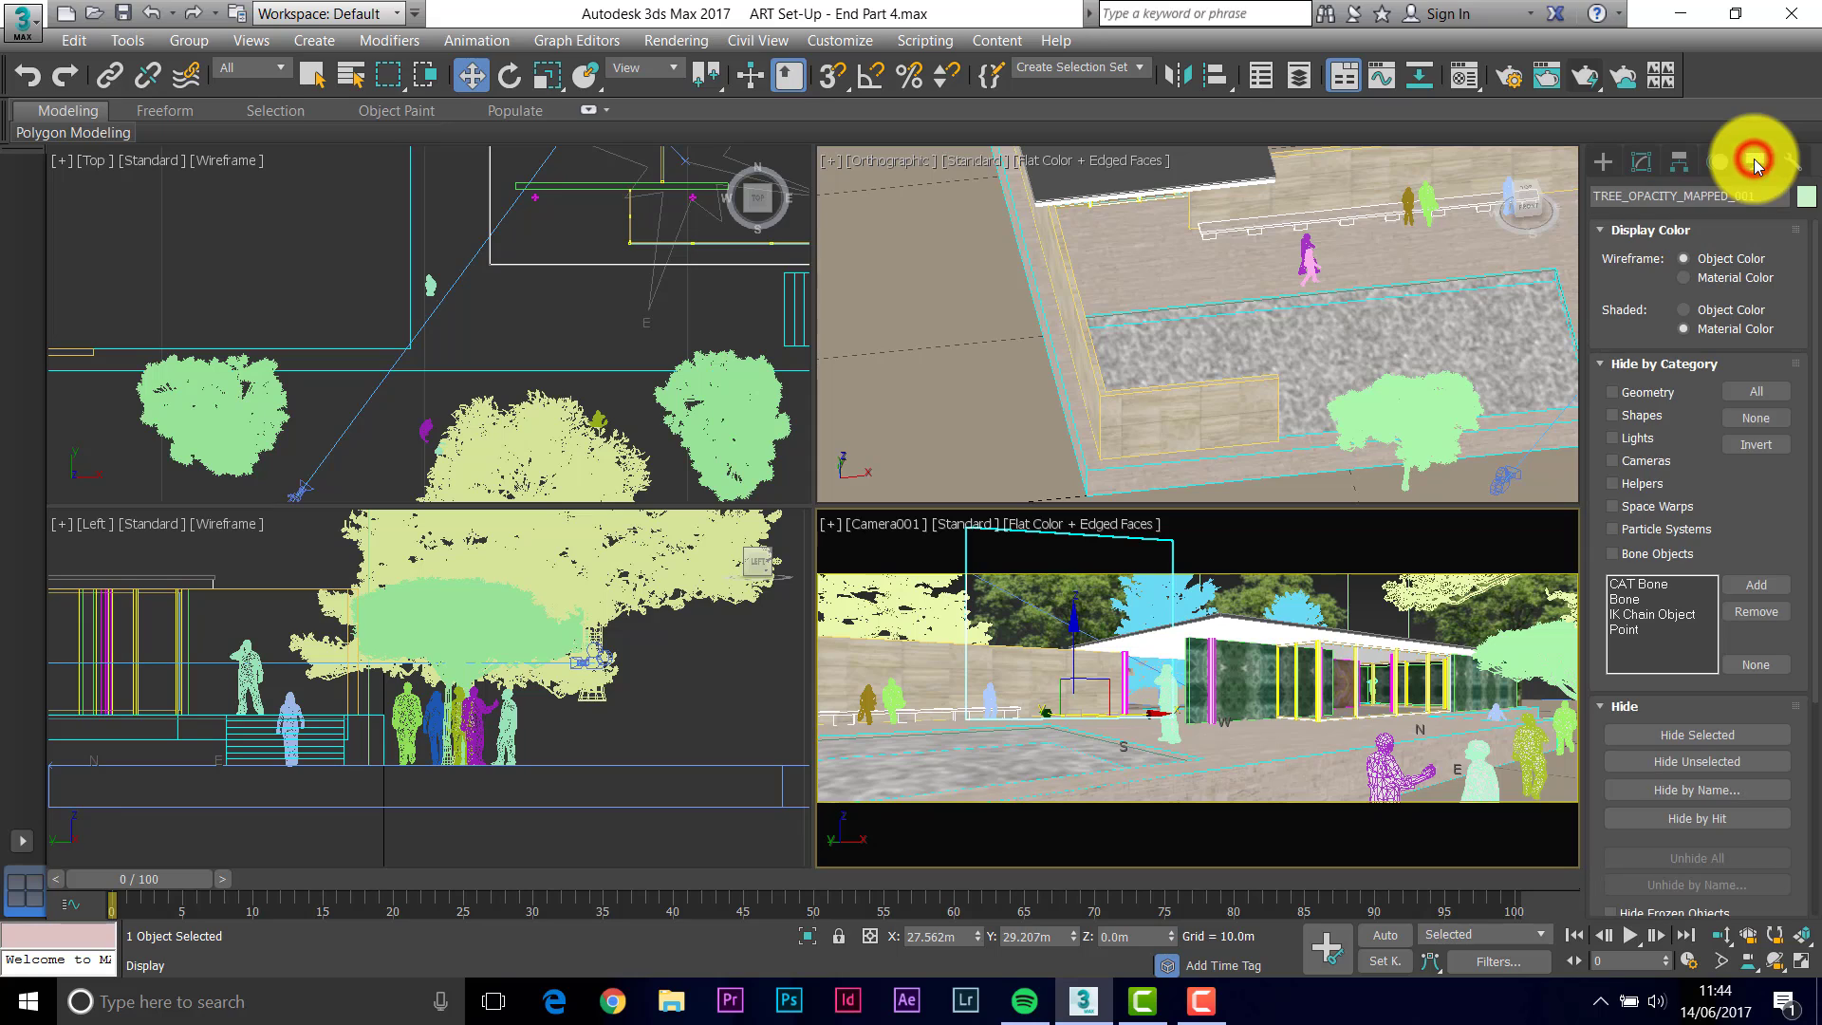
pyautogui.click(1784, 165)
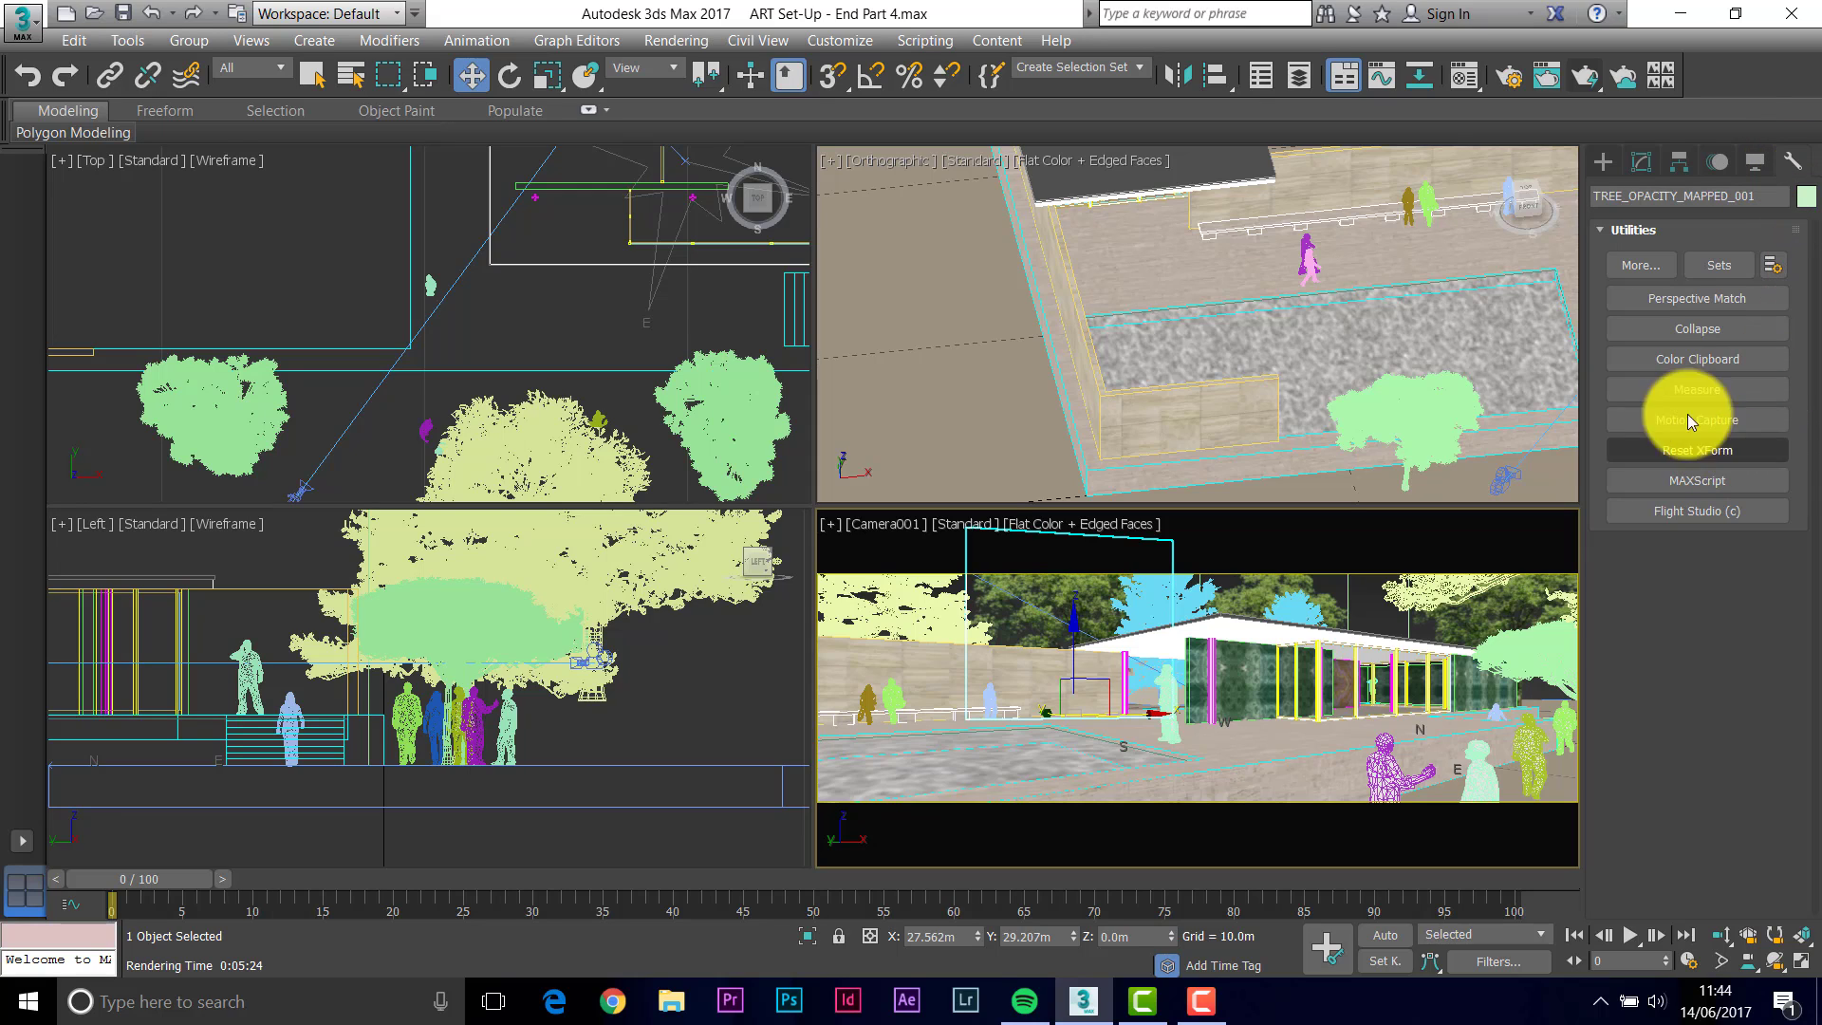
pyautogui.click(1636, 270)
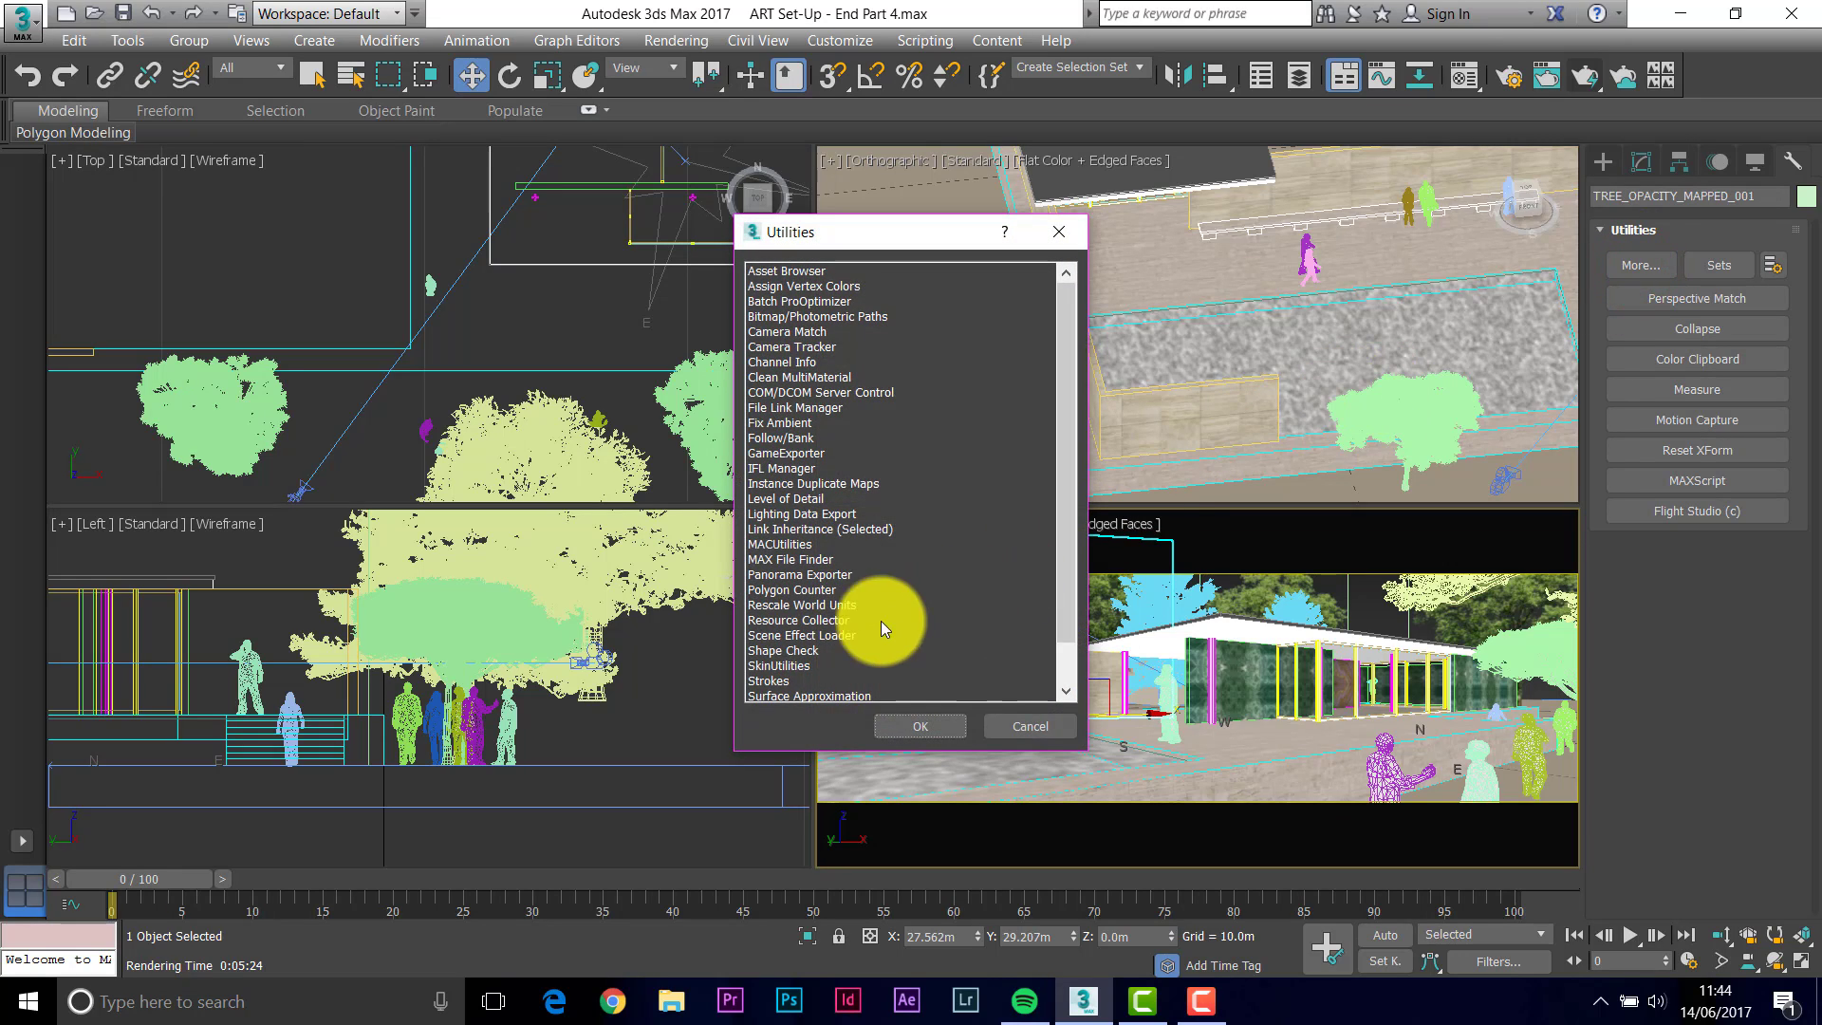
pyautogui.doubleClick(818, 622)
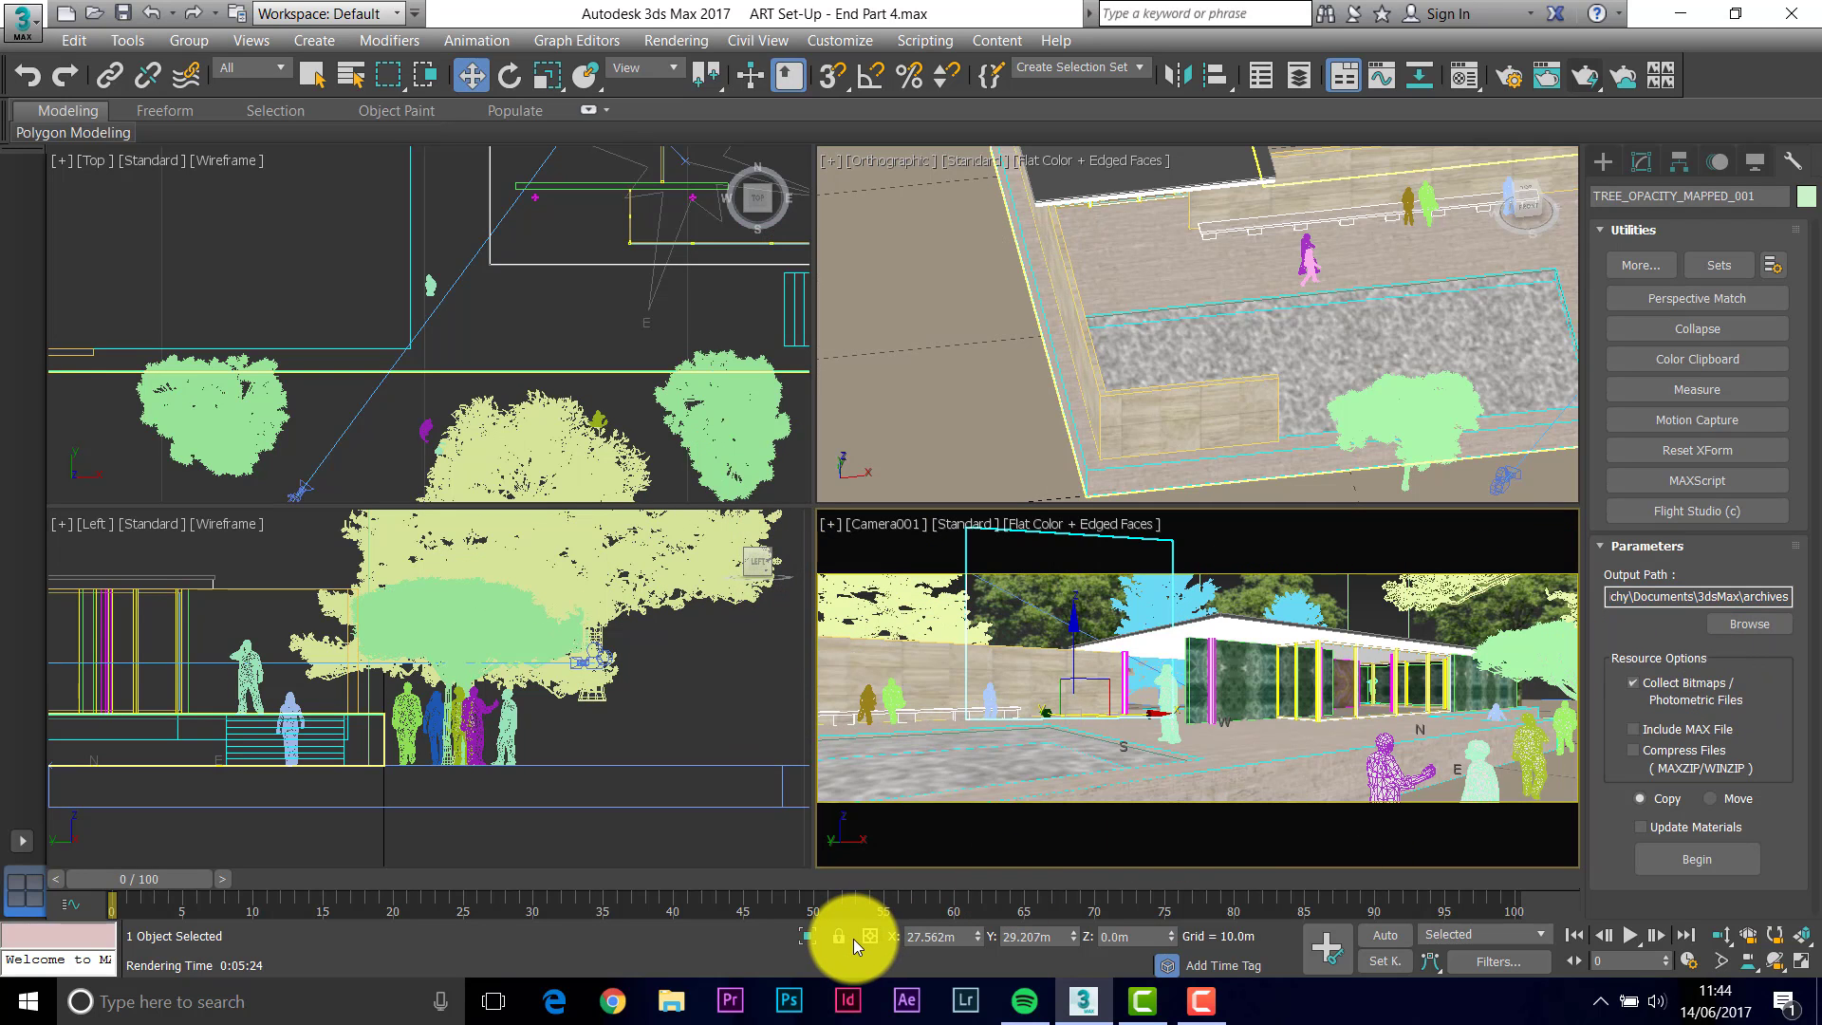
pyautogui.press('super+e')
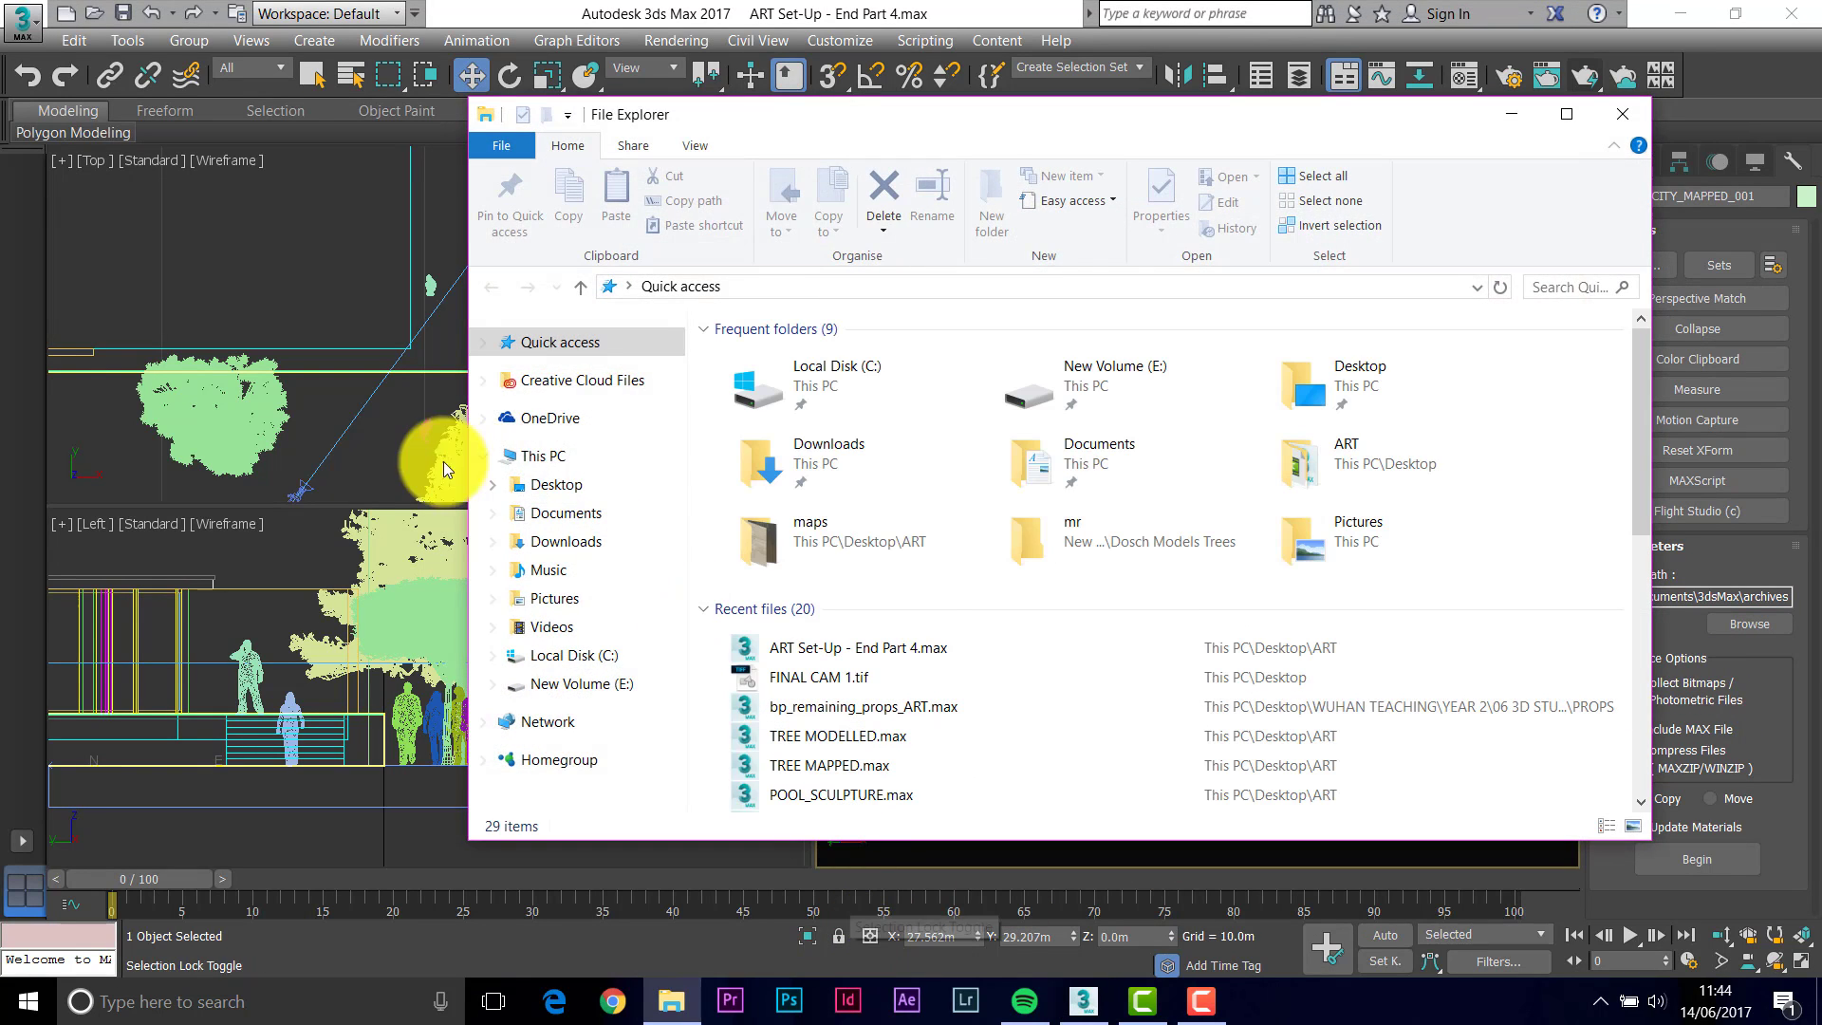
# Create a folder named 'New folder' on the Desktop, then return to 3ds Max.
pyautogui.click(549, 488)
pyautogui.rightClick(1430, 726)
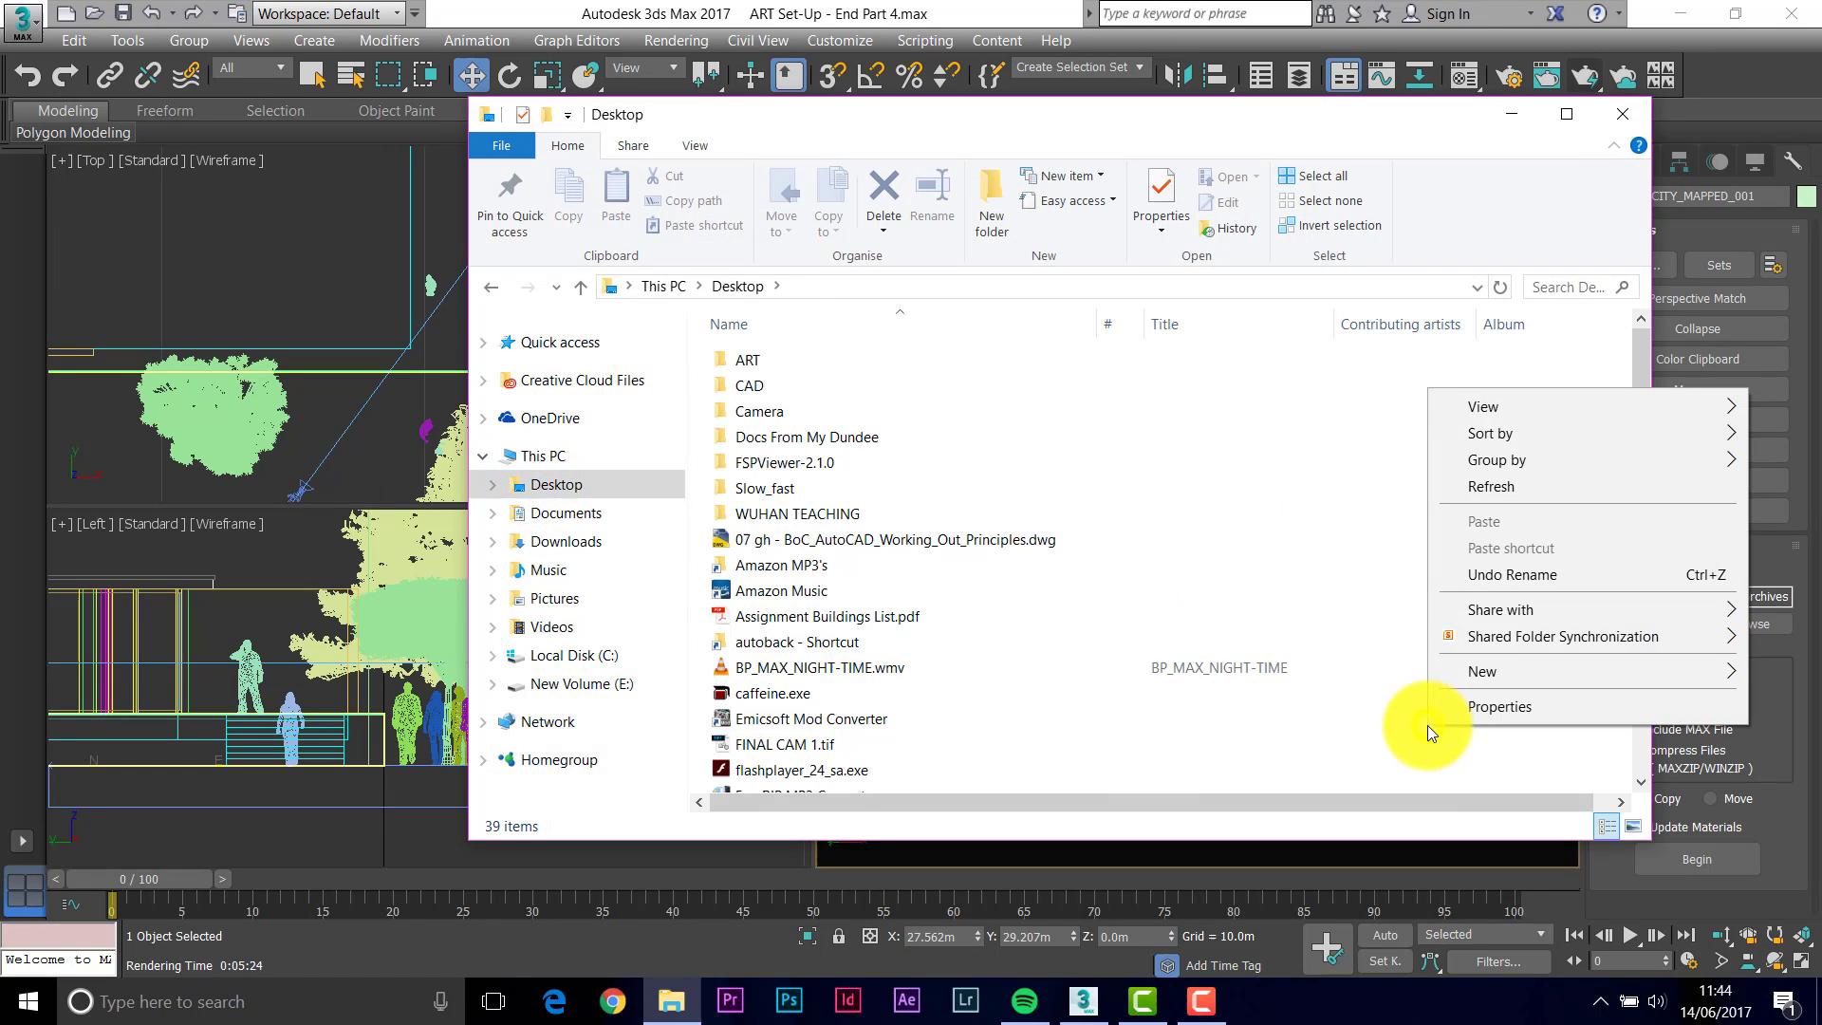
pyautogui.moveTo(1483, 672)
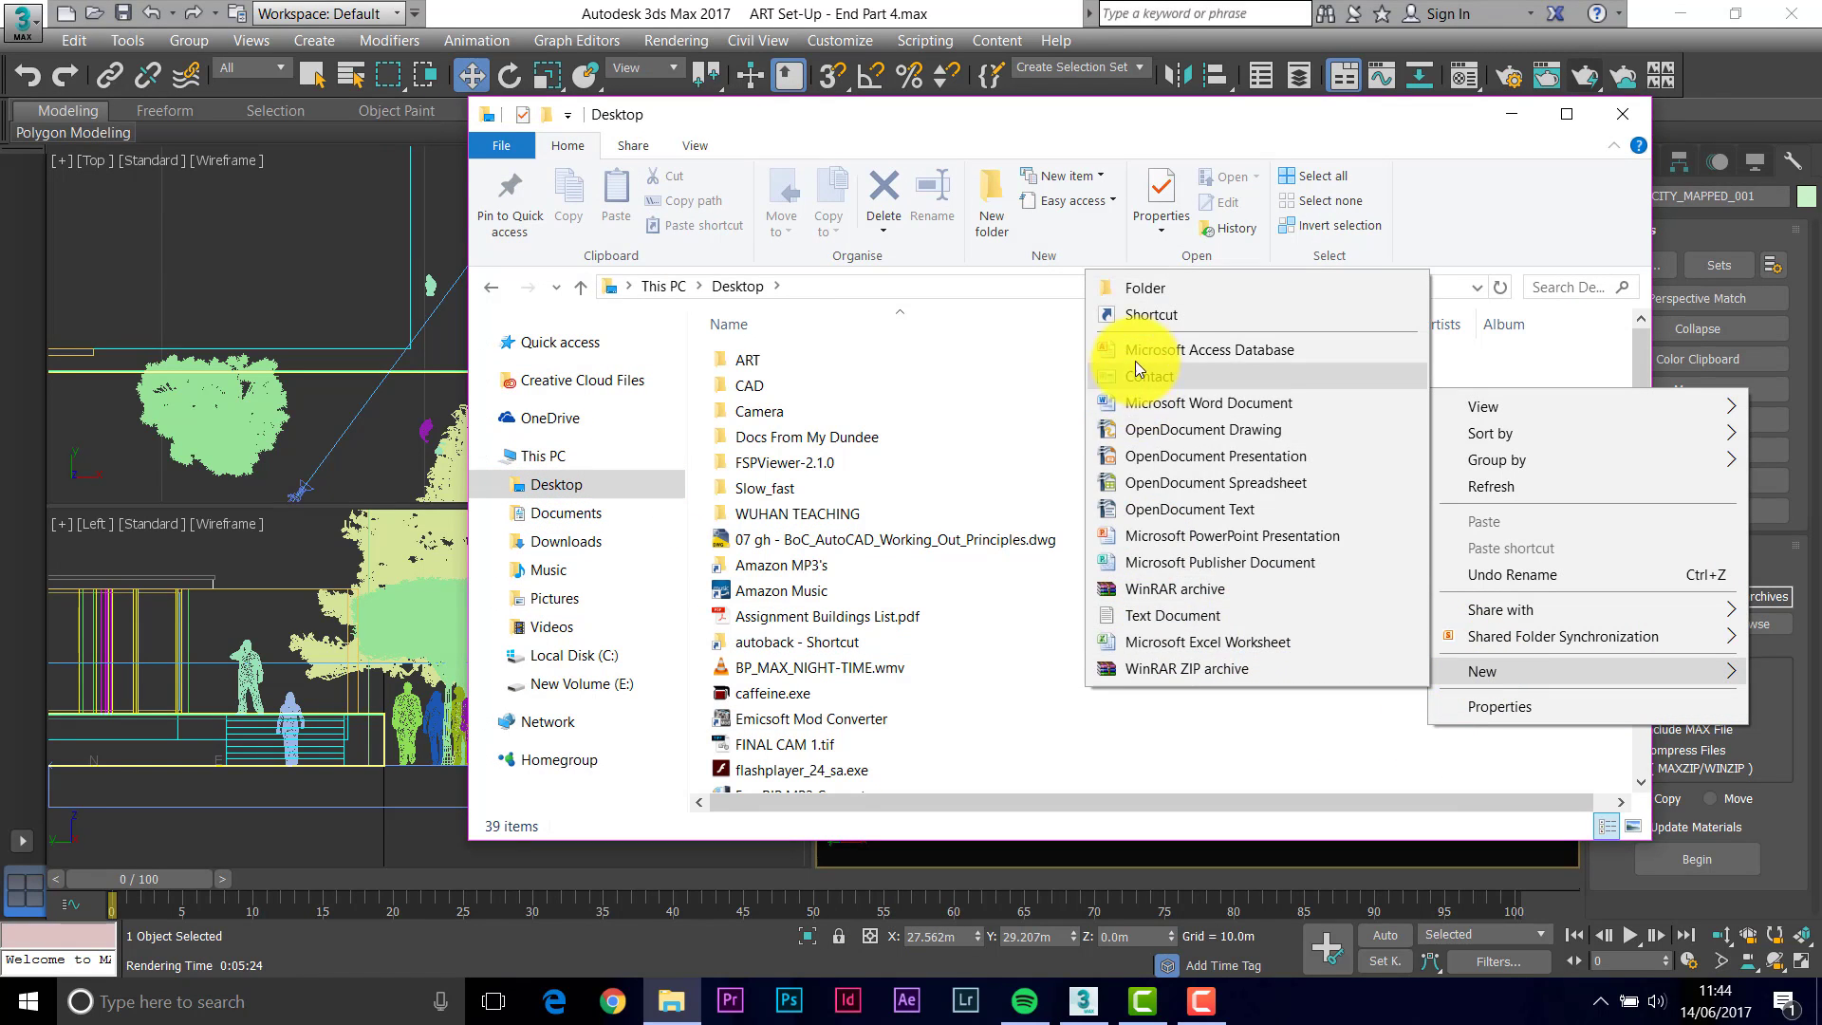
pyautogui.click(1173, 288)
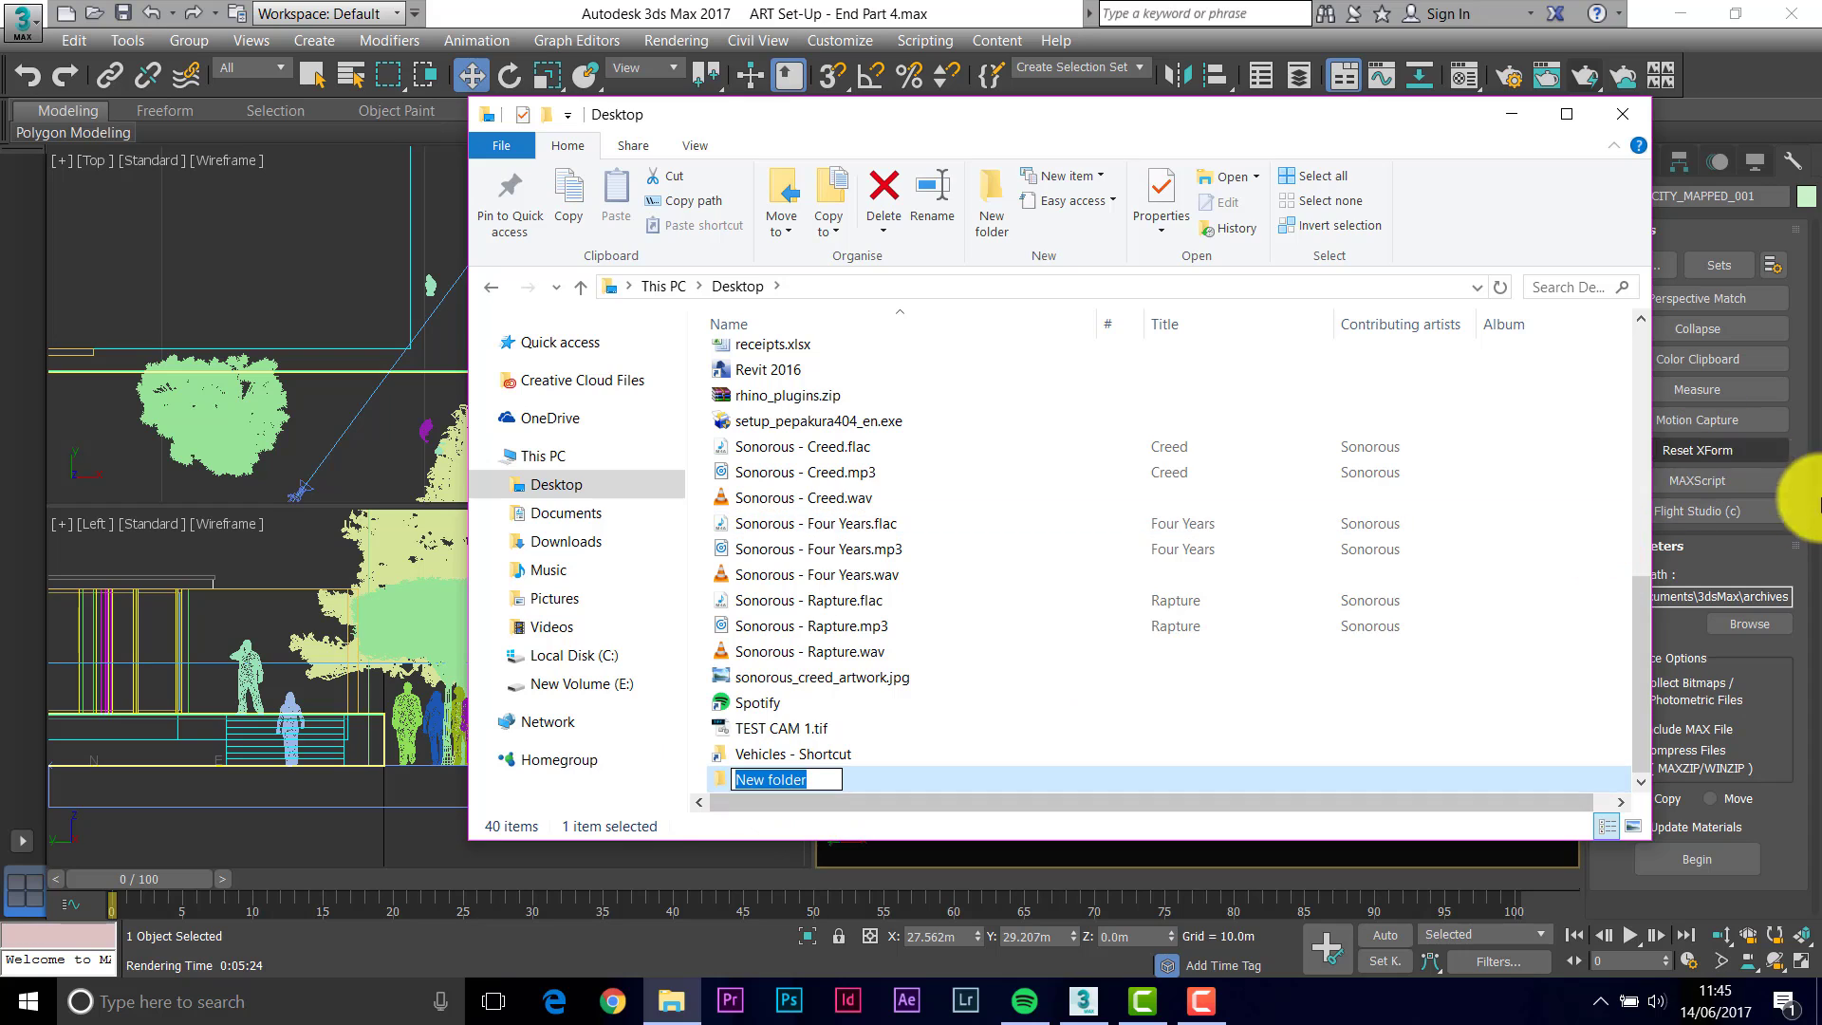
pyautogui.click(1762, 549)
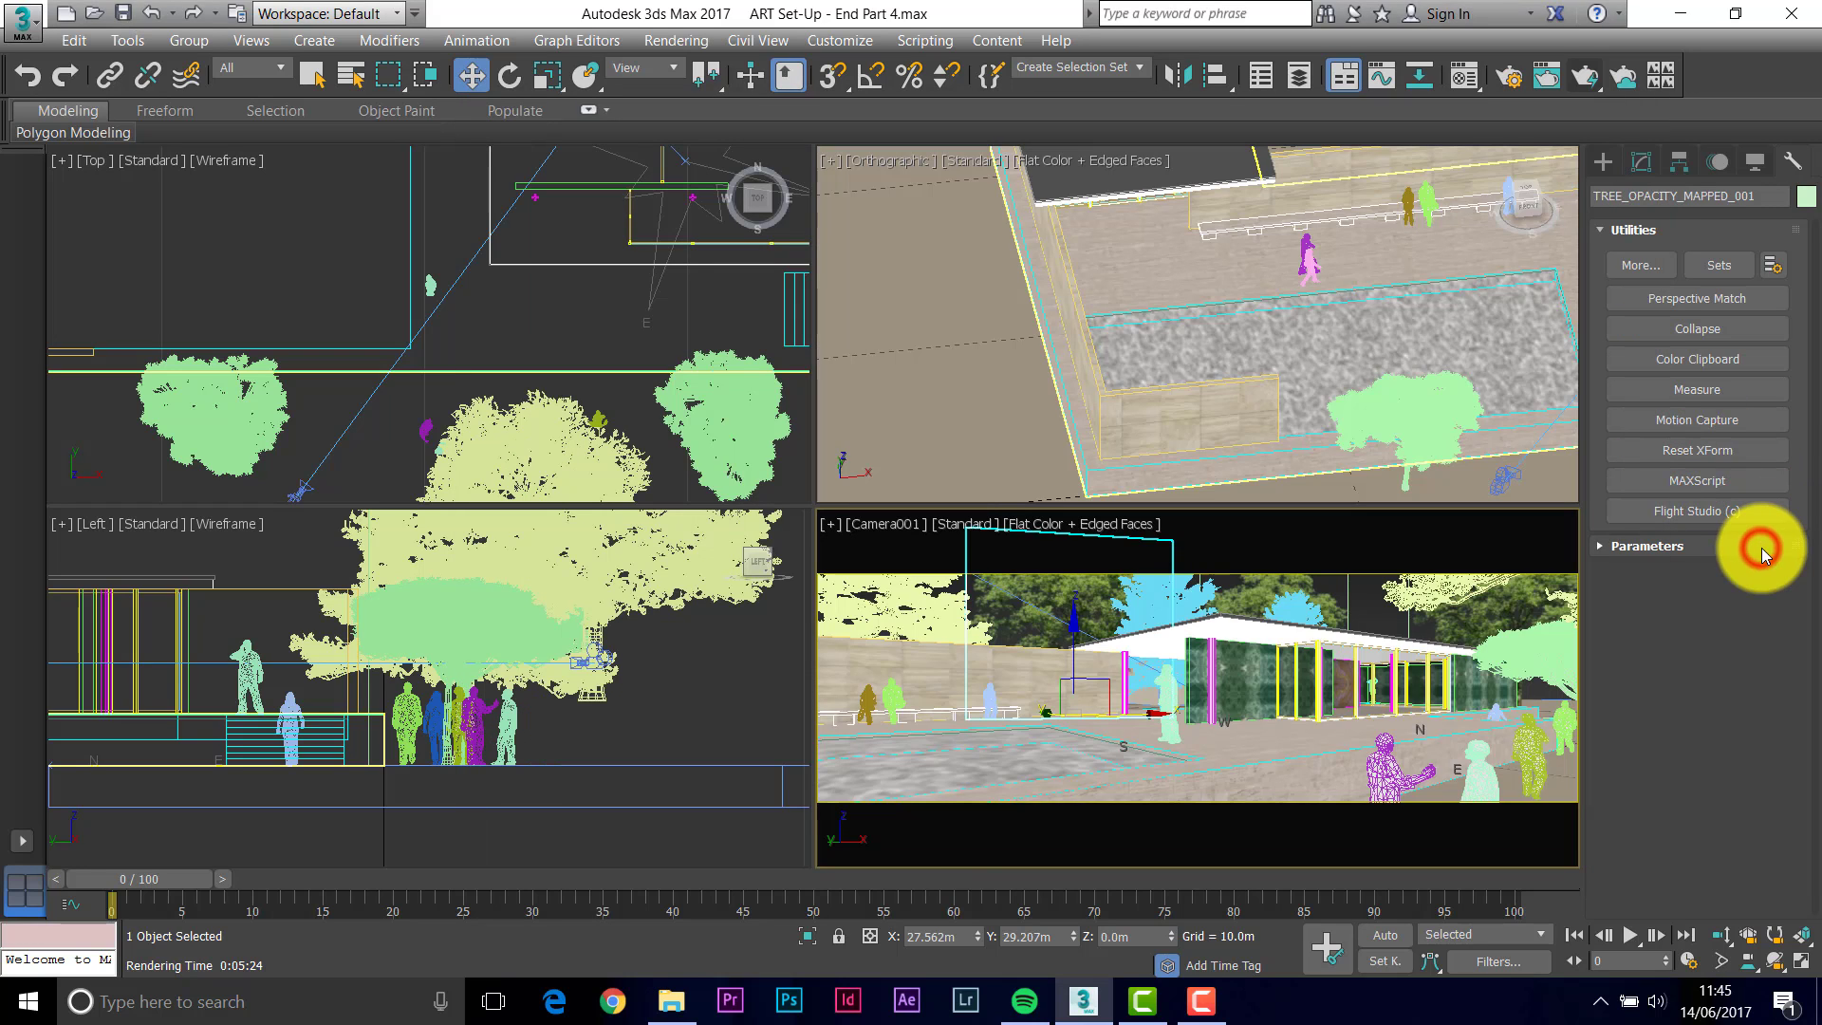
# Reopen the Resource Collector utility from the Utilities More list.
pyautogui.click(1642, 266)
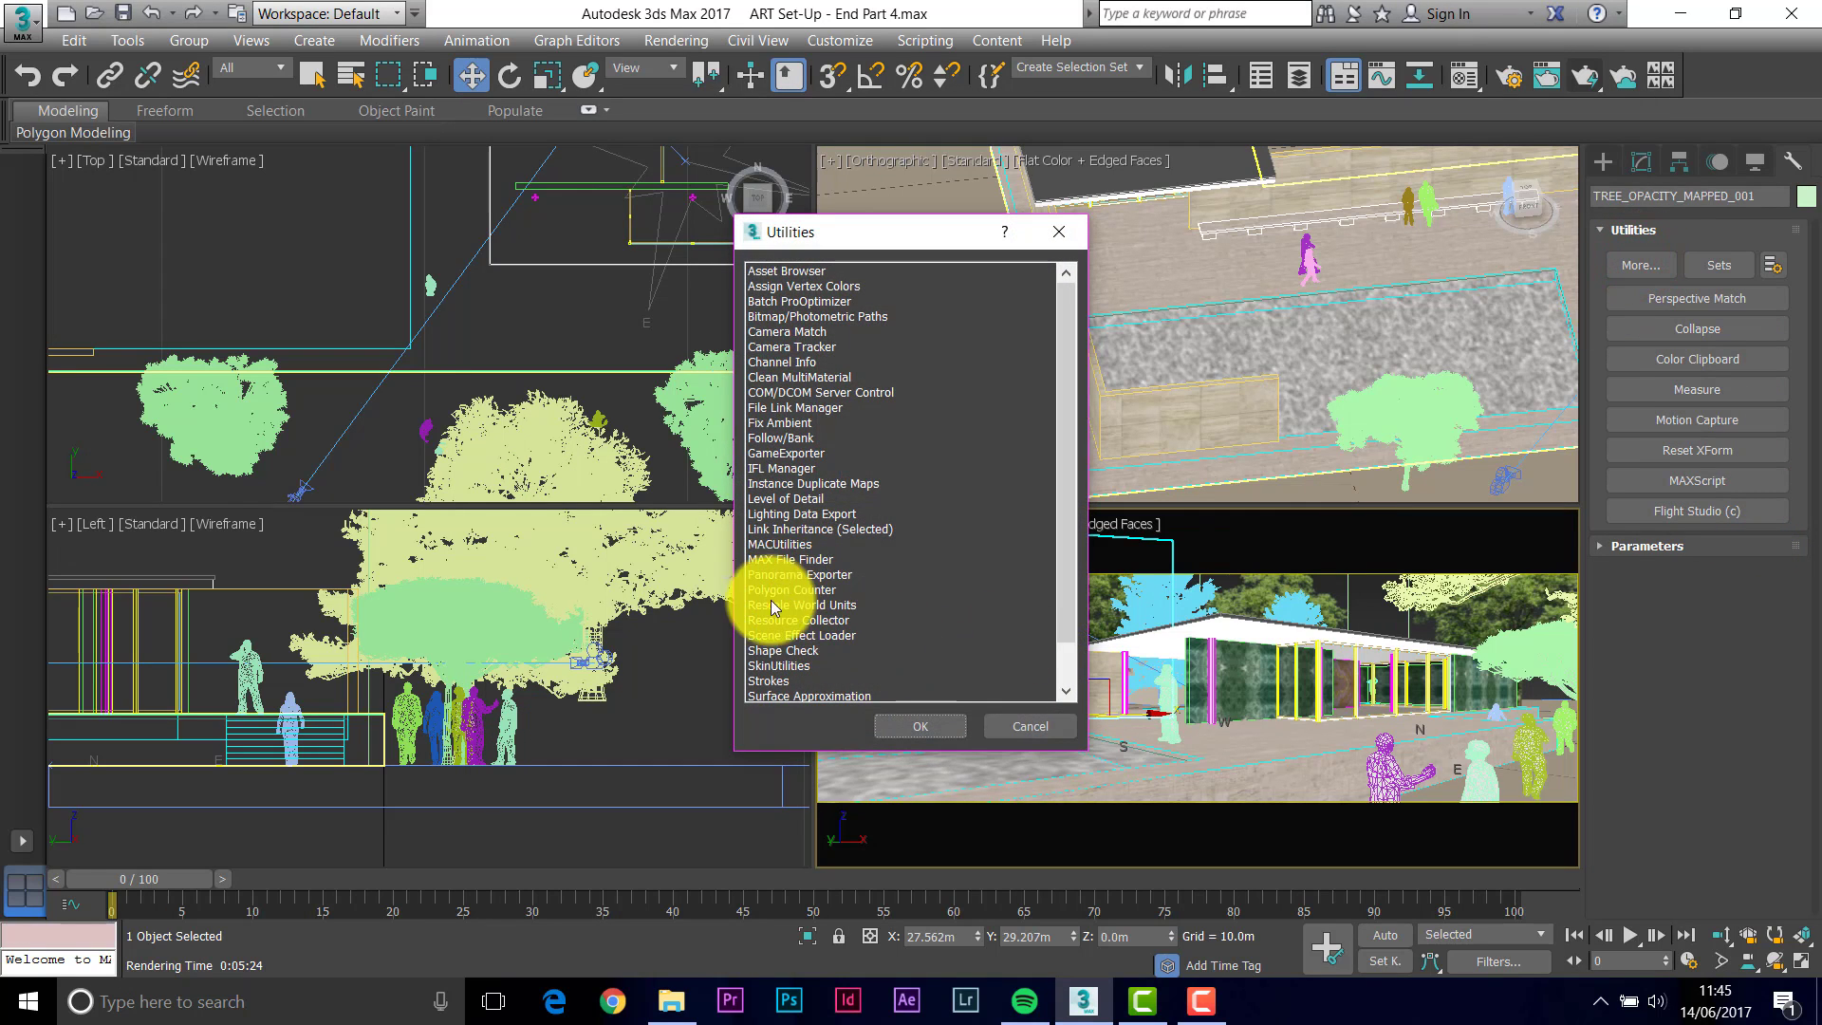
pyautogui.click(770, 620)
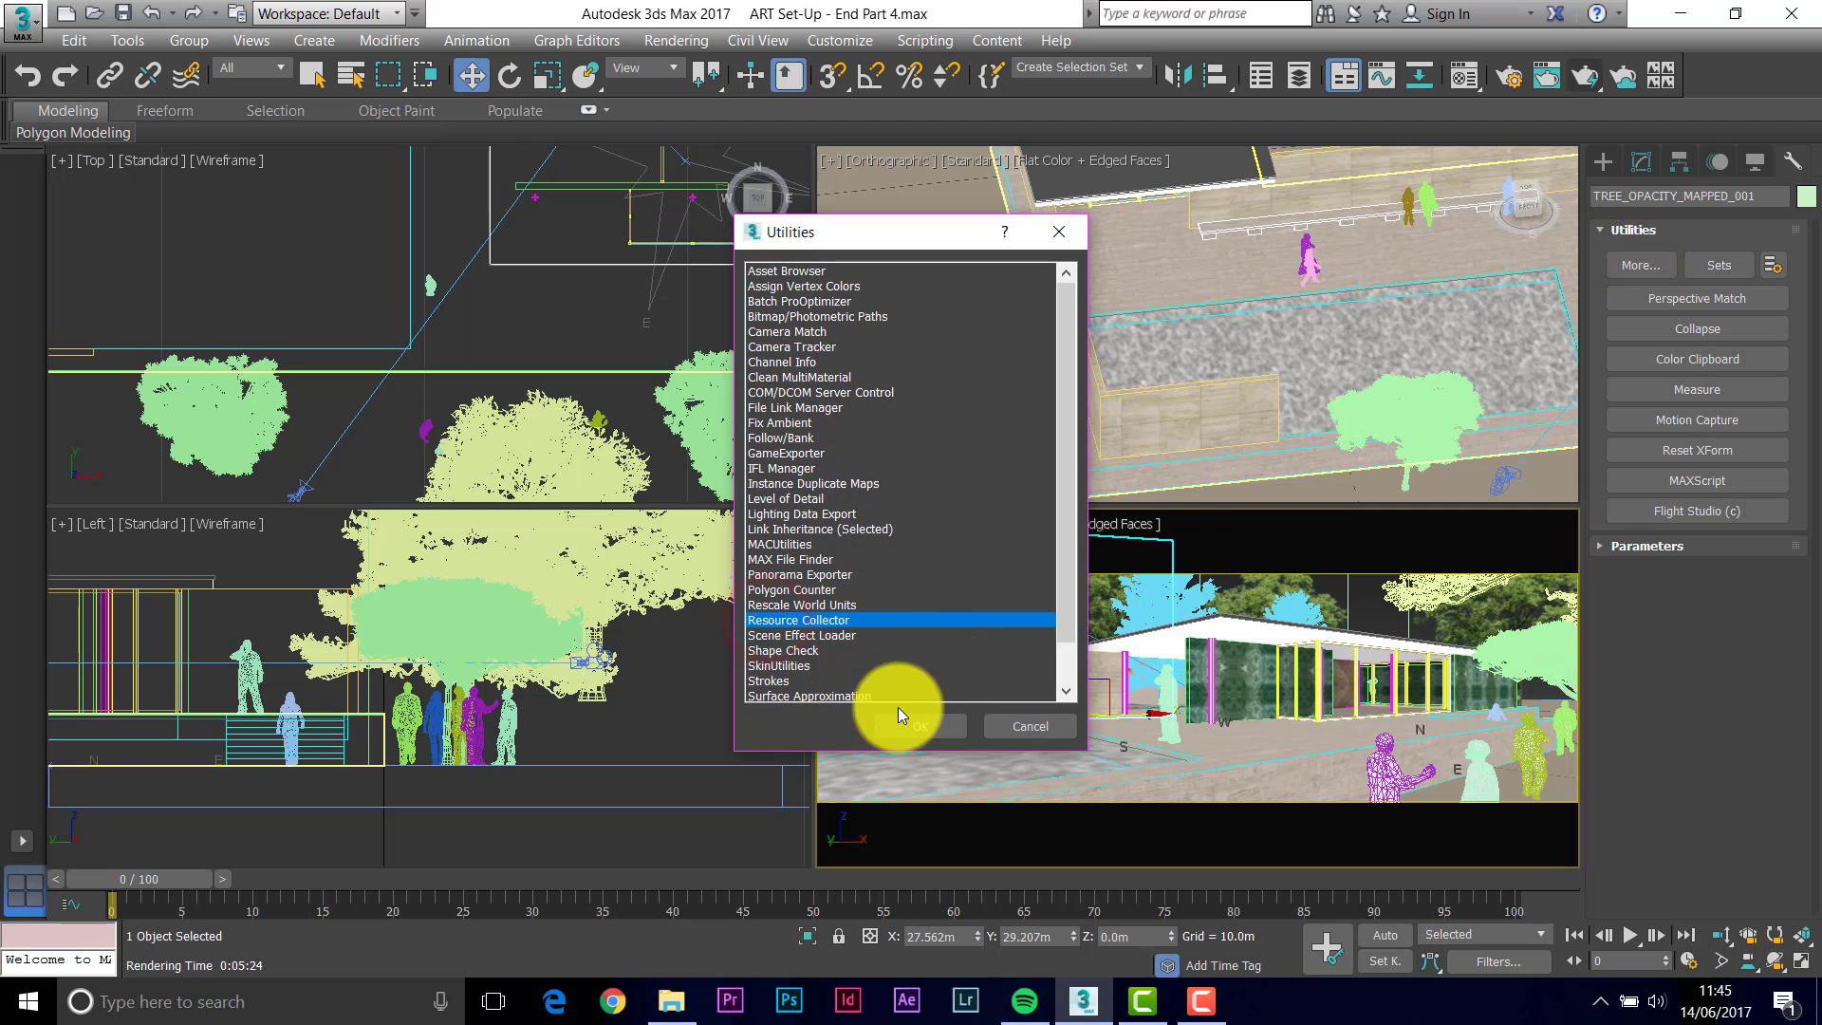
pyautogui.click(918, 736)
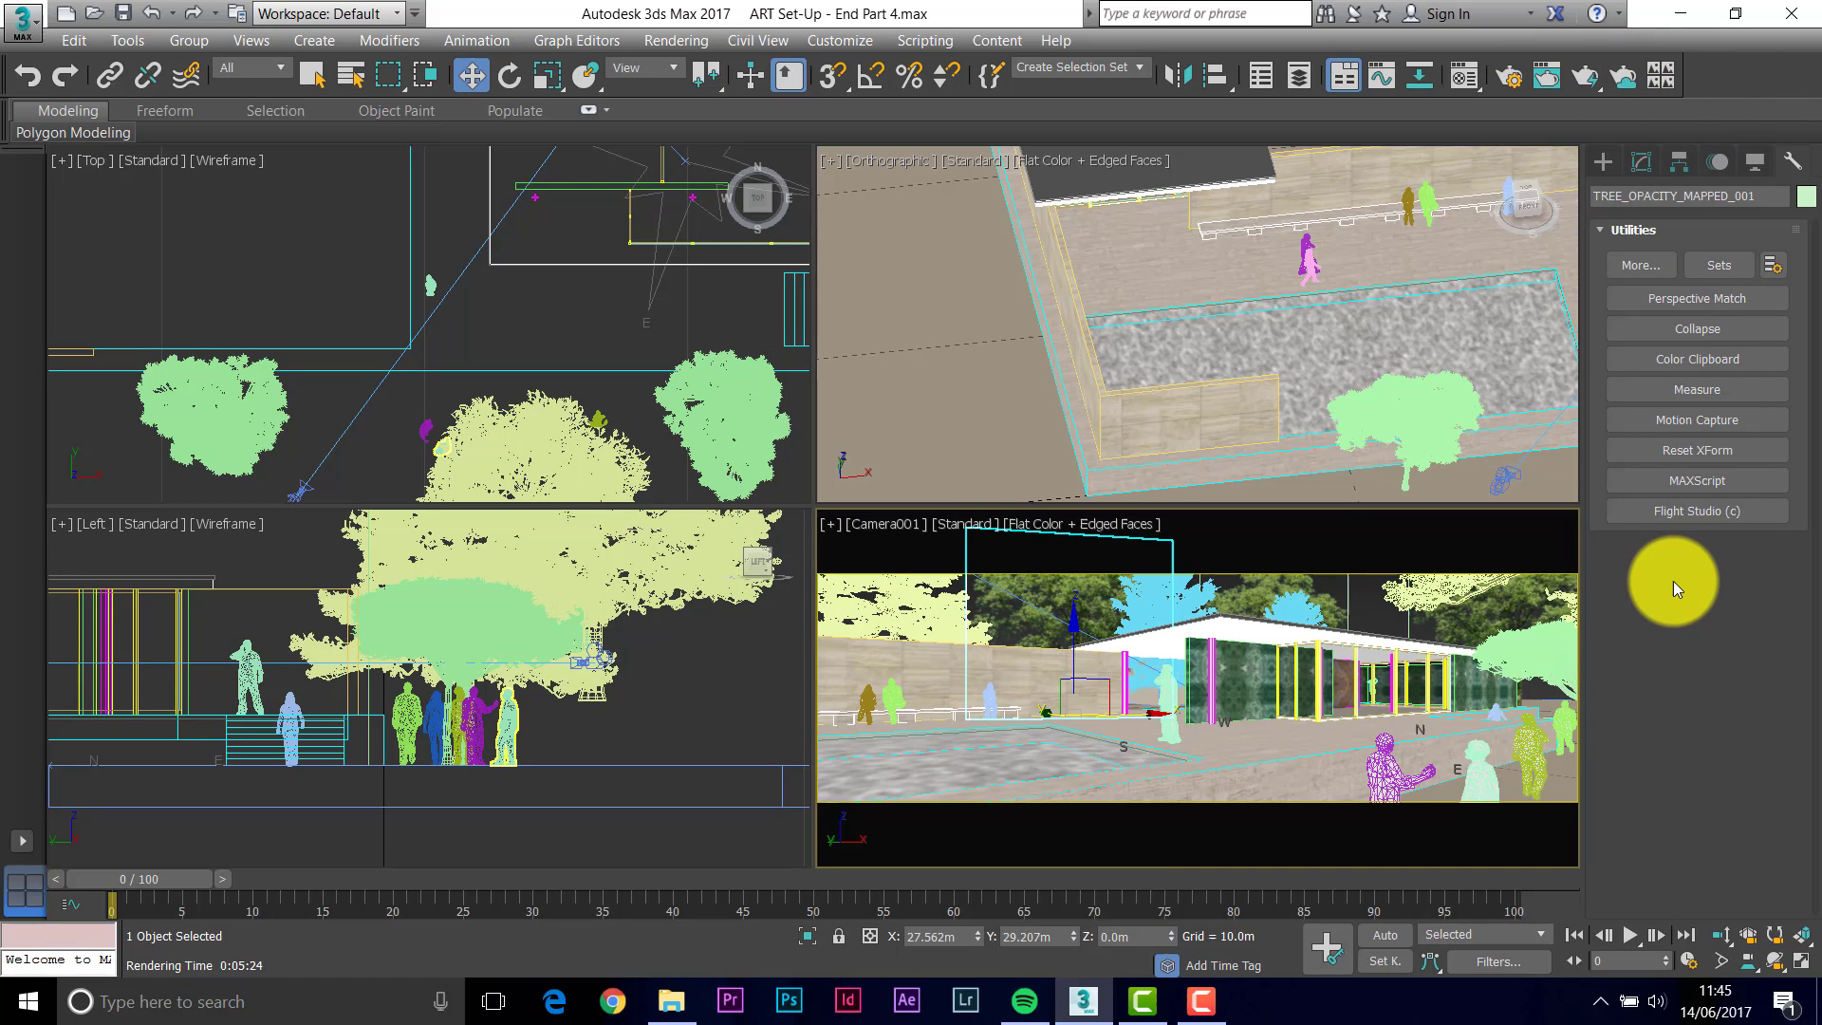
pyautogui.click(1632, 269)
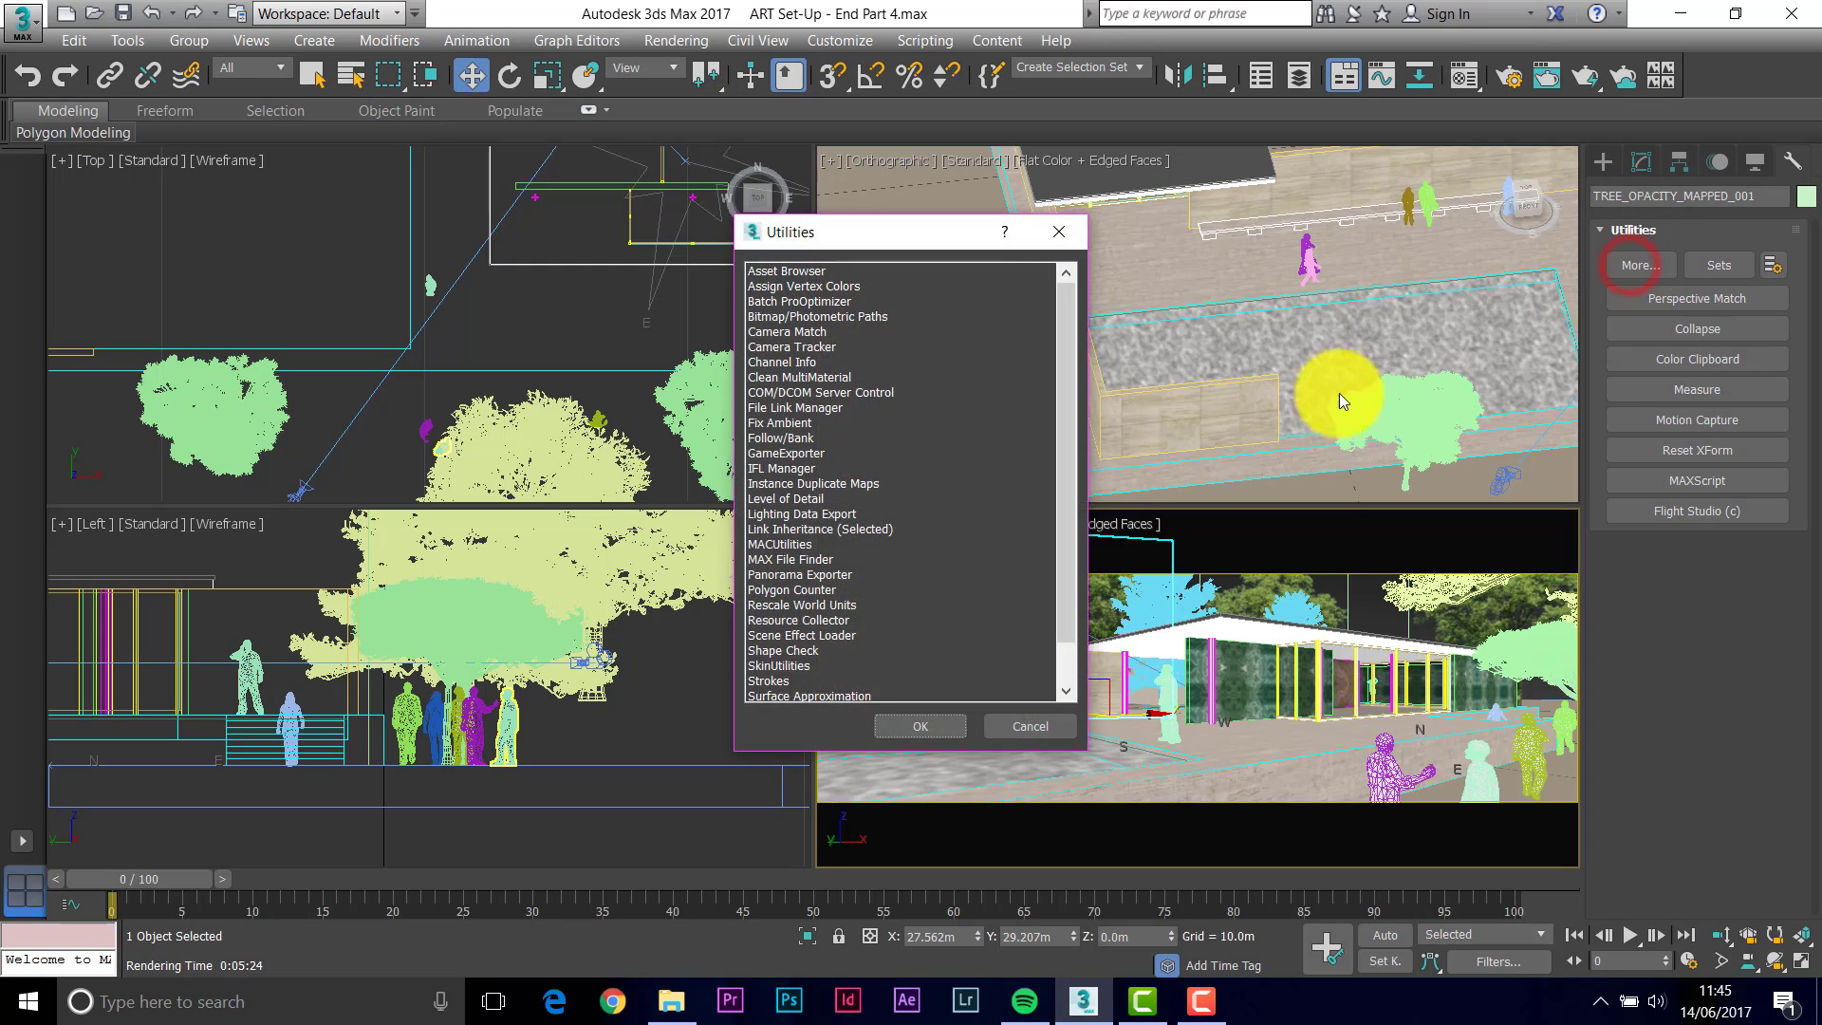
pyautogui.doubleClick(762, 622)
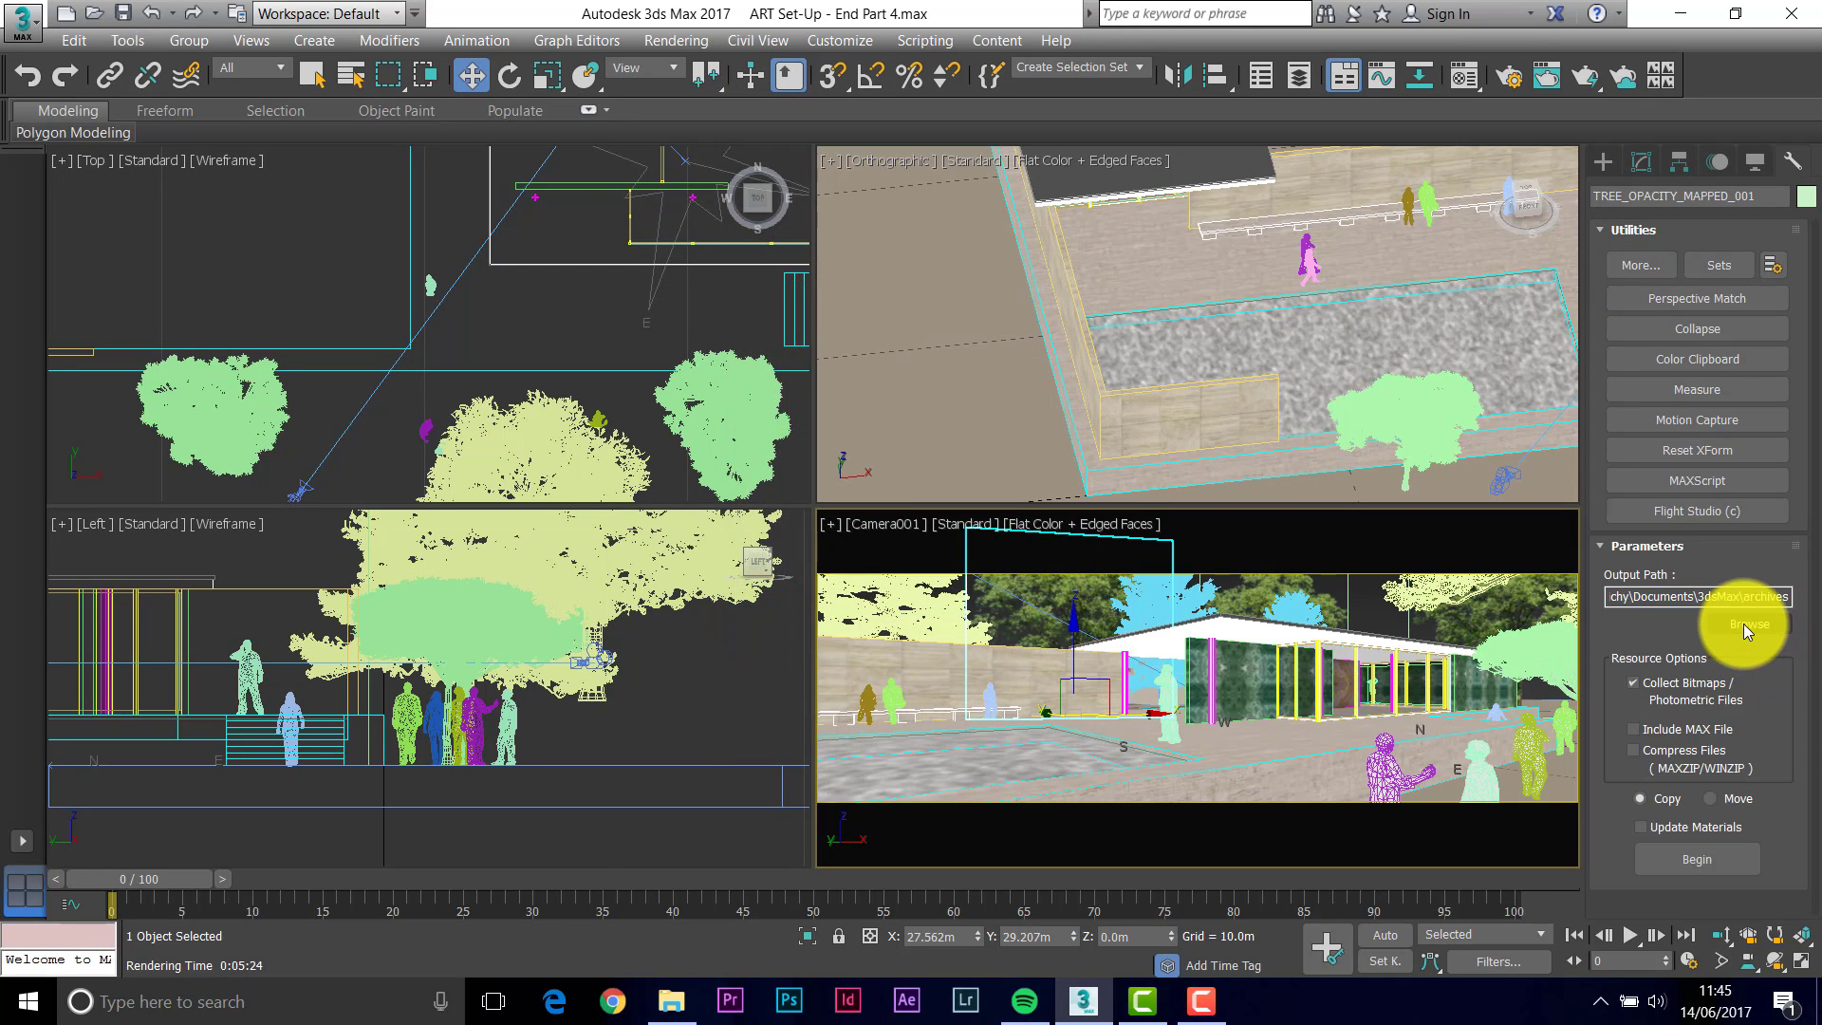
# Browse to Desktop > New folder and use it as the output path.
pyautogui.click(1749, 623)
pyautogui.click(786, 583)
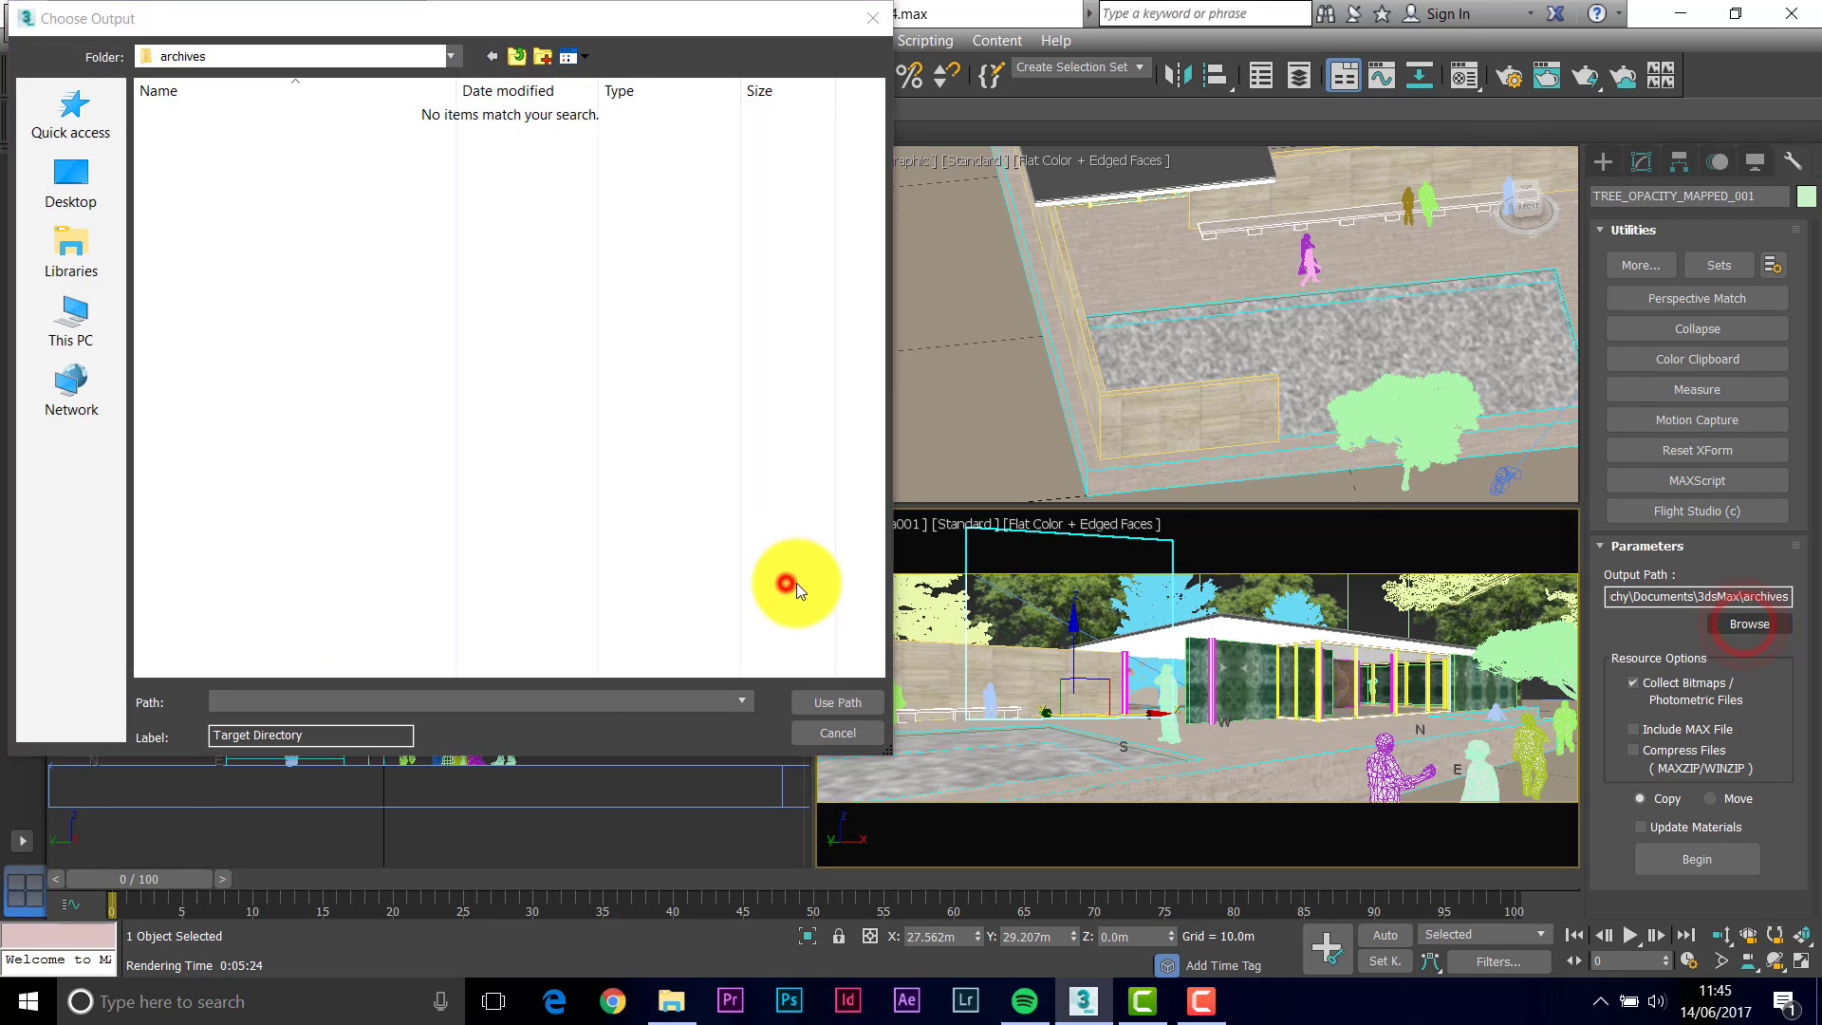
pyautogui.click(74, 184)
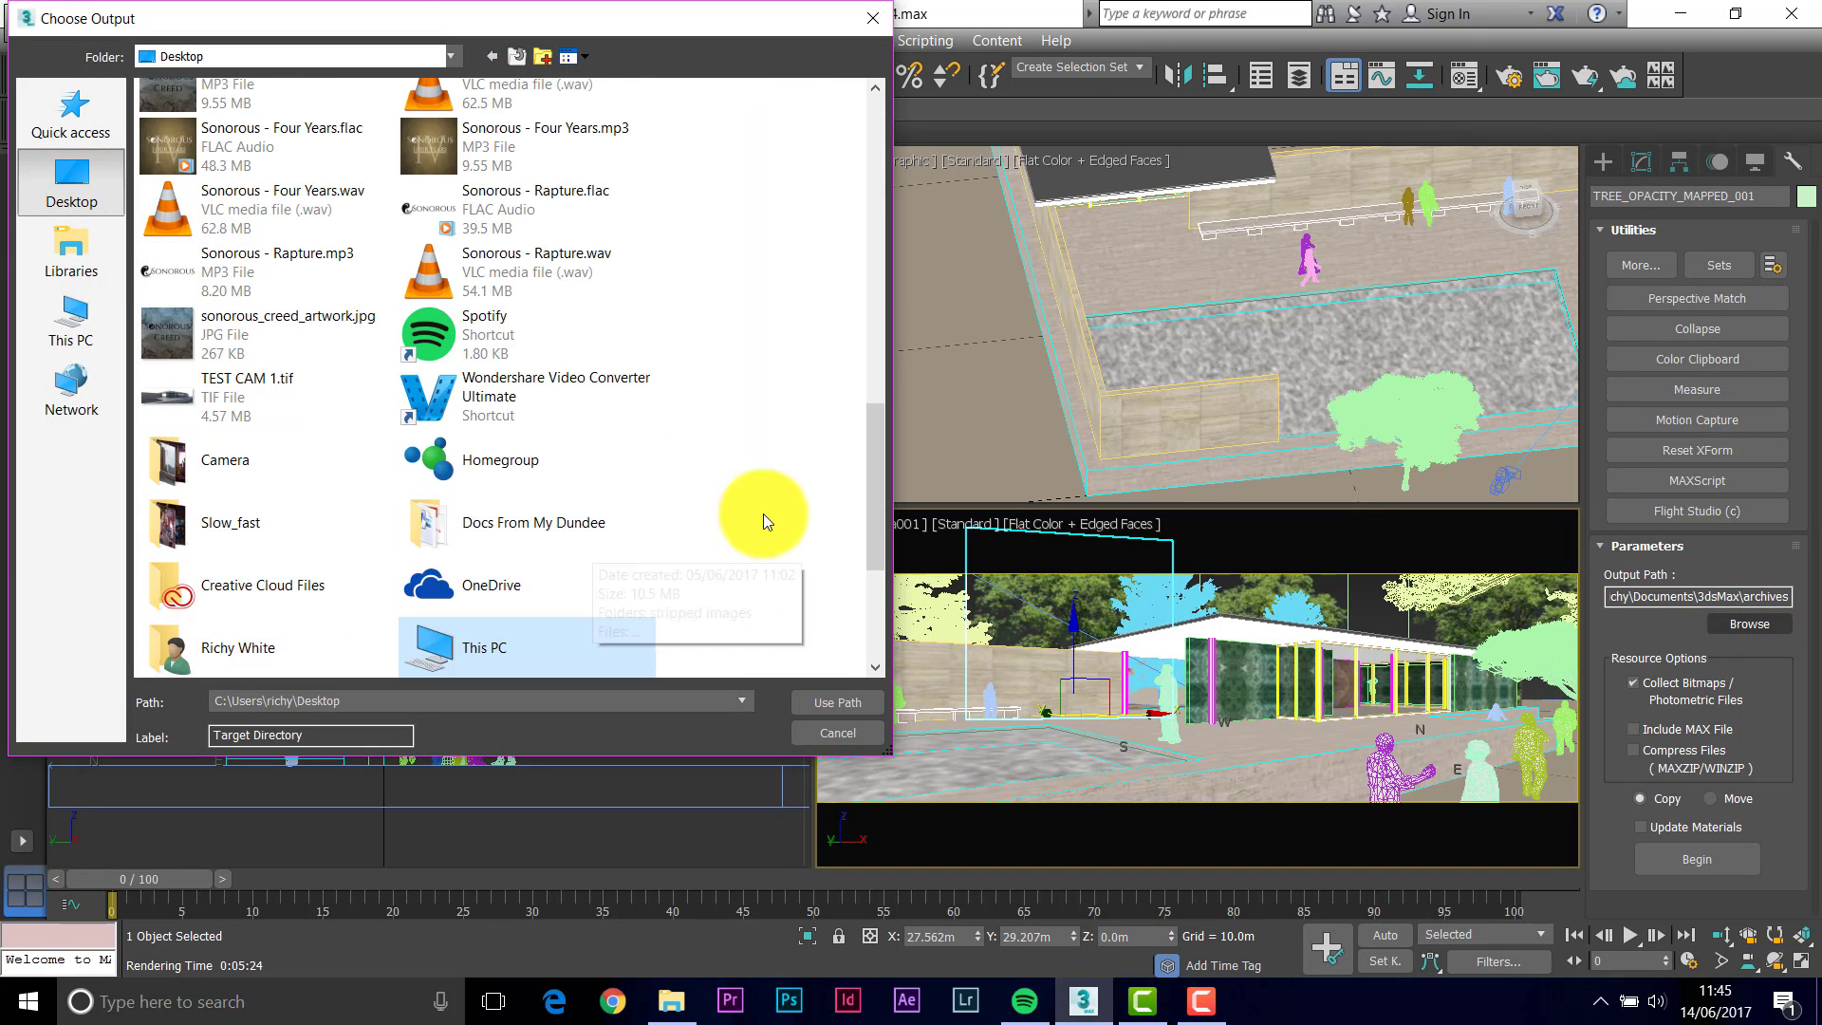
pyautogui.moveTo(875, 498)
pyautogui.mouseDown()
pyautogui.moveTo(862, 619)
pyautogui.moveTo(871, 531)
pyautogui.mouseUp()
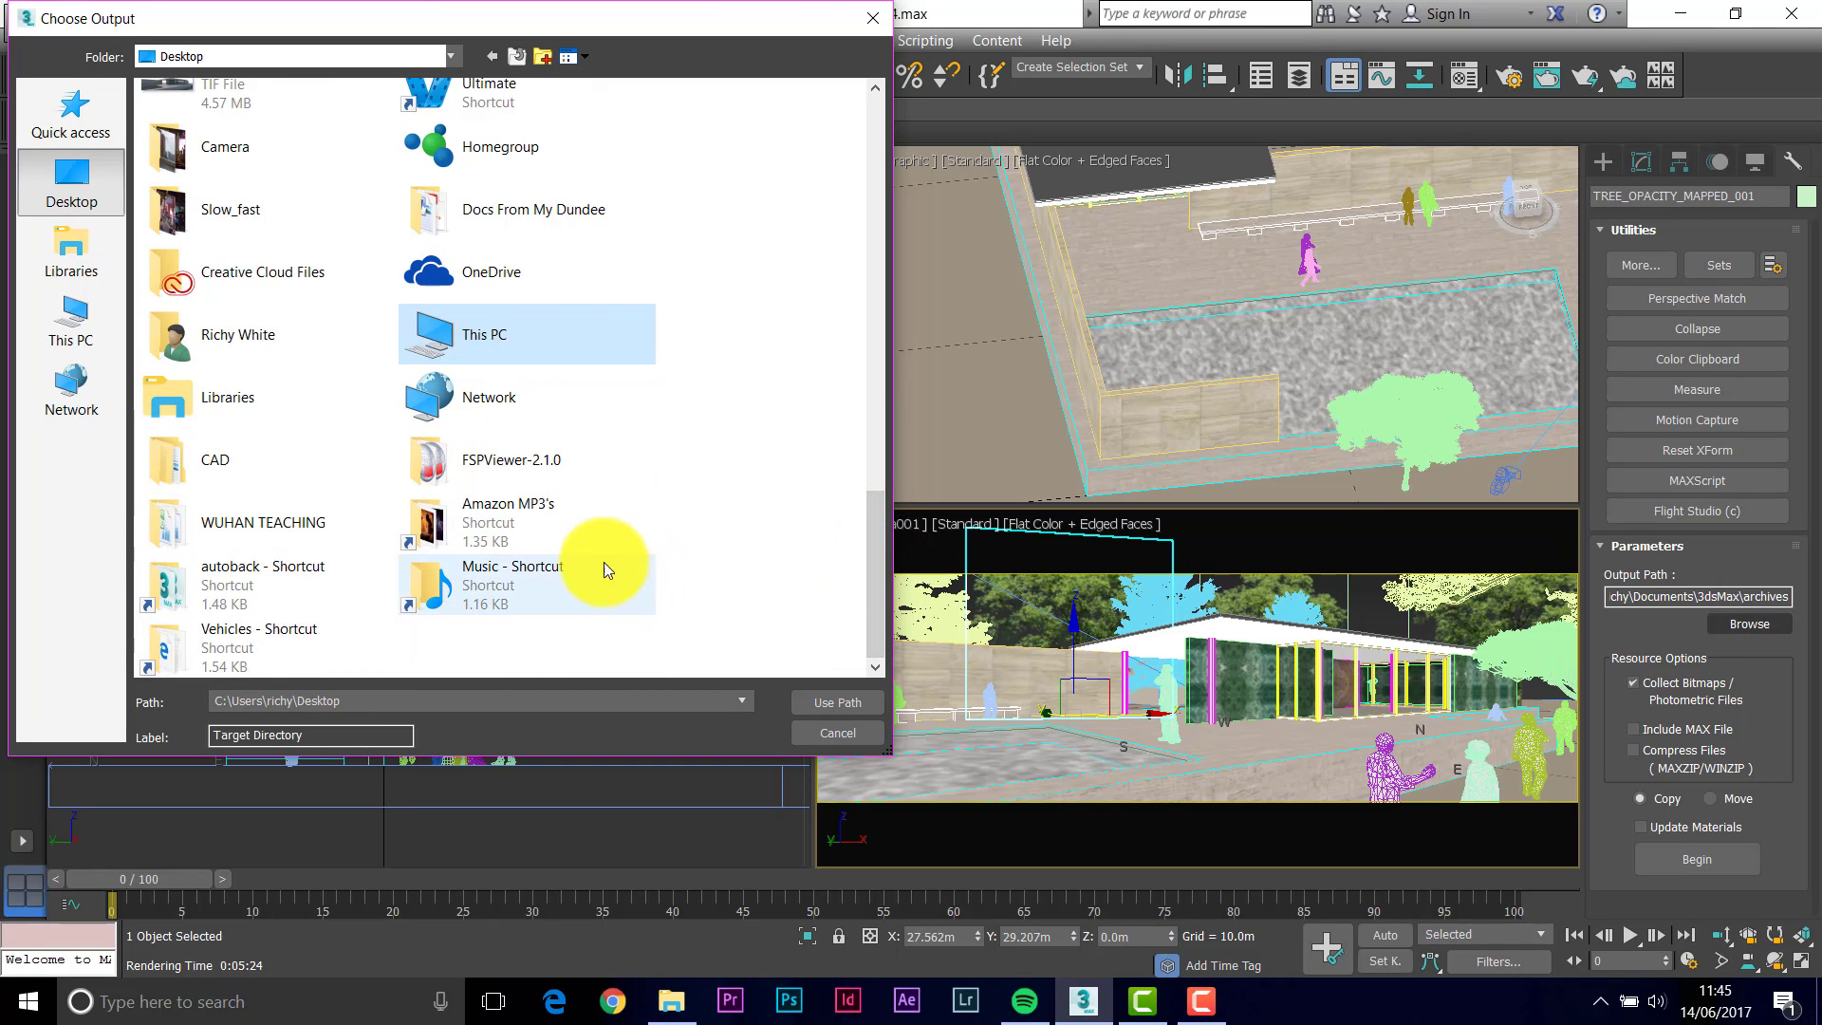
pyautogui.scroll(5, 604, 569)
pyautogui.scroll(8, 726, 529)
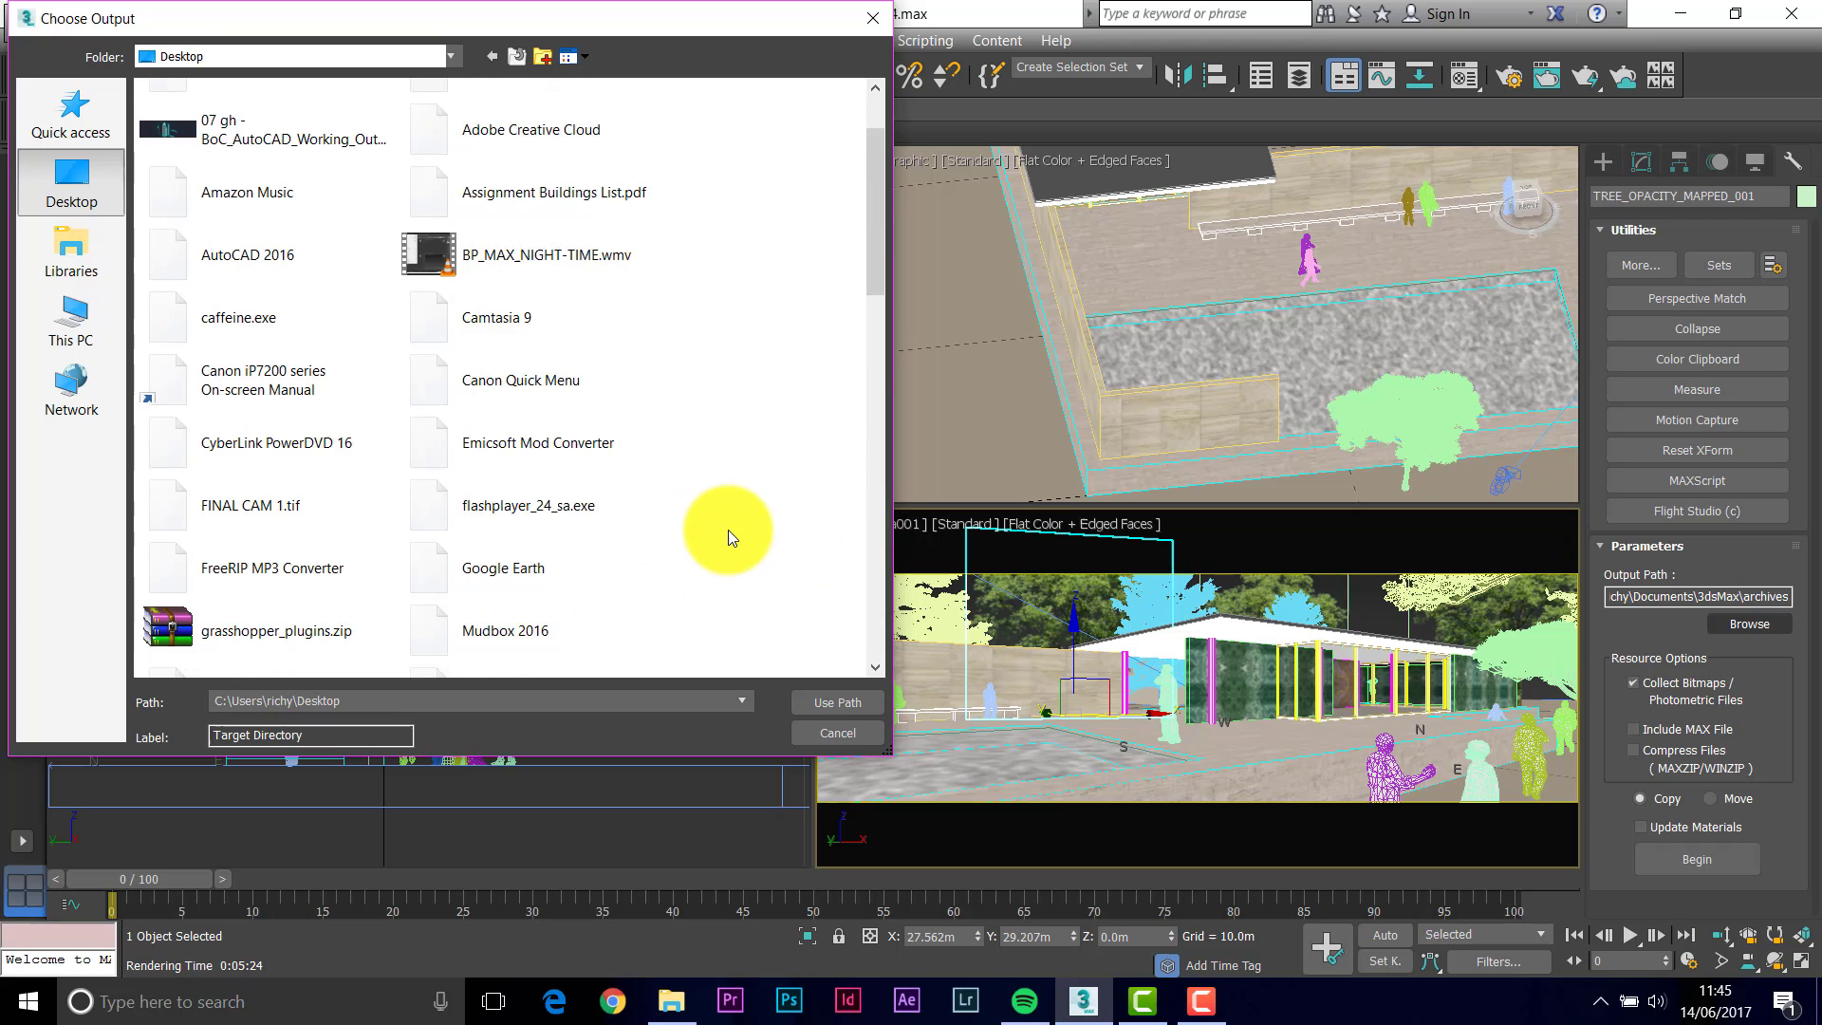
pyautogui.doubleClick(442, 119)
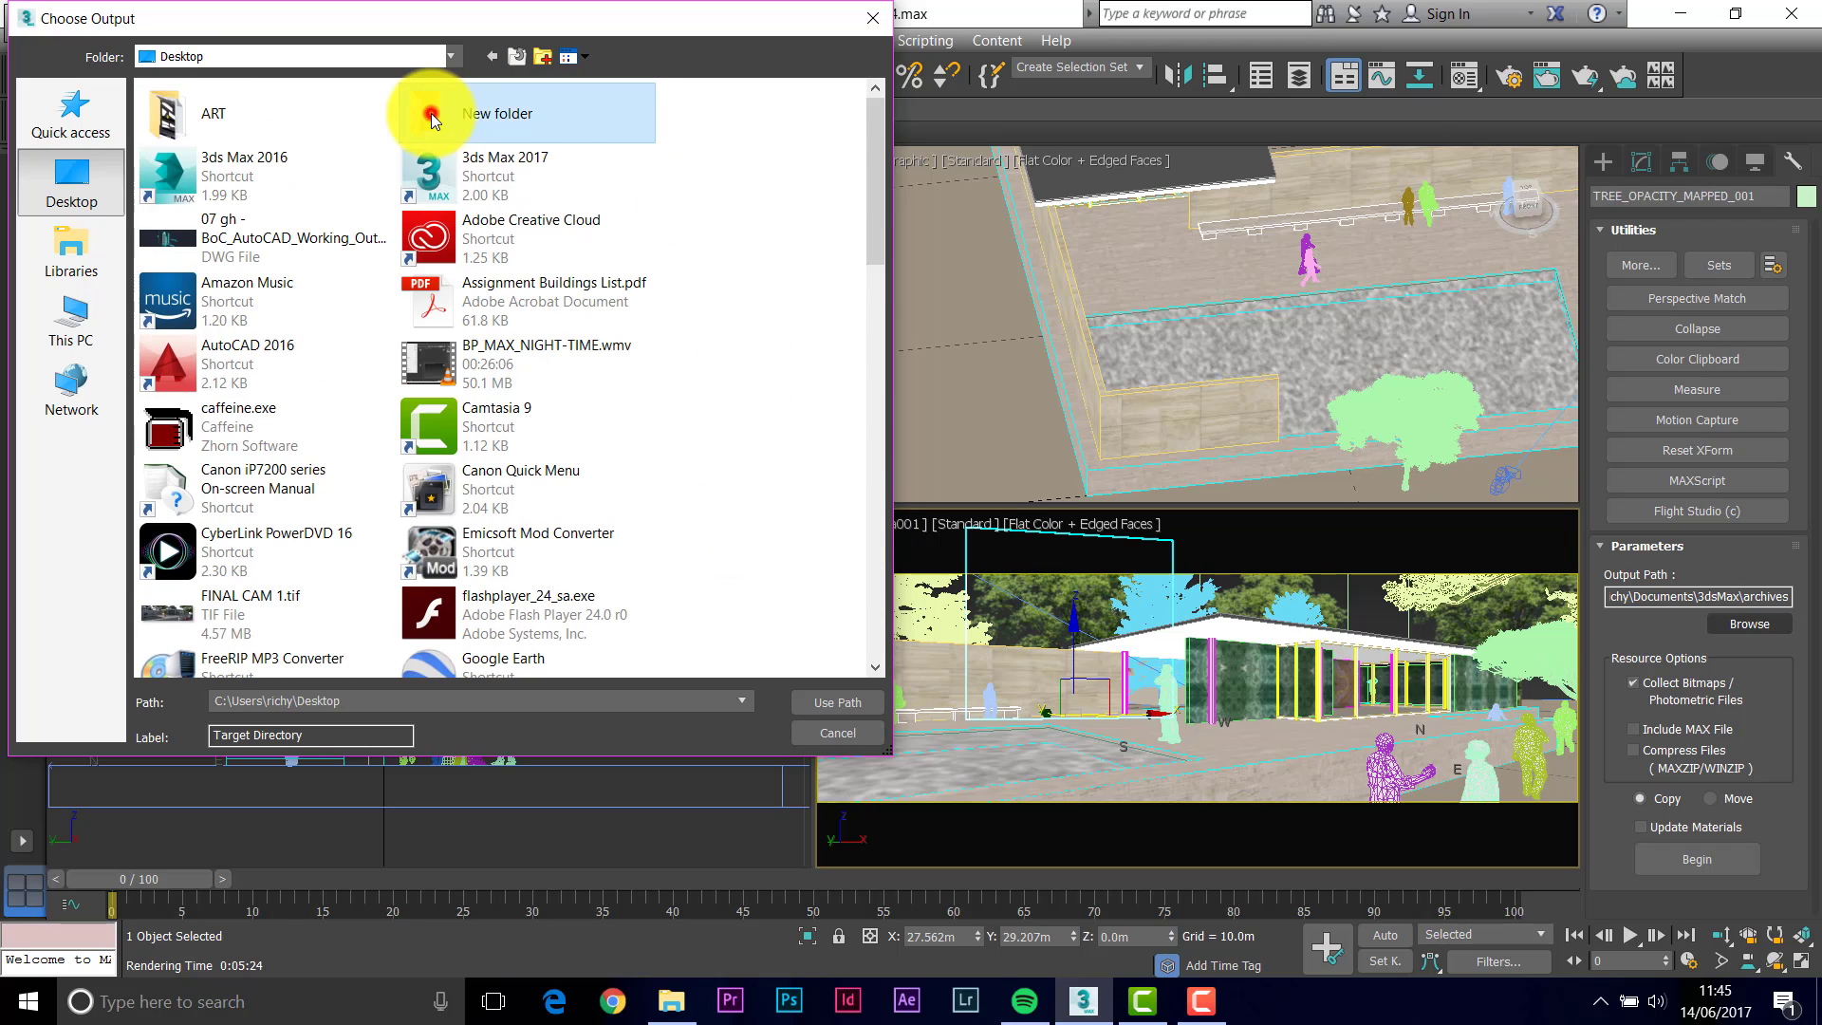
pyautogui.click(857, 704)
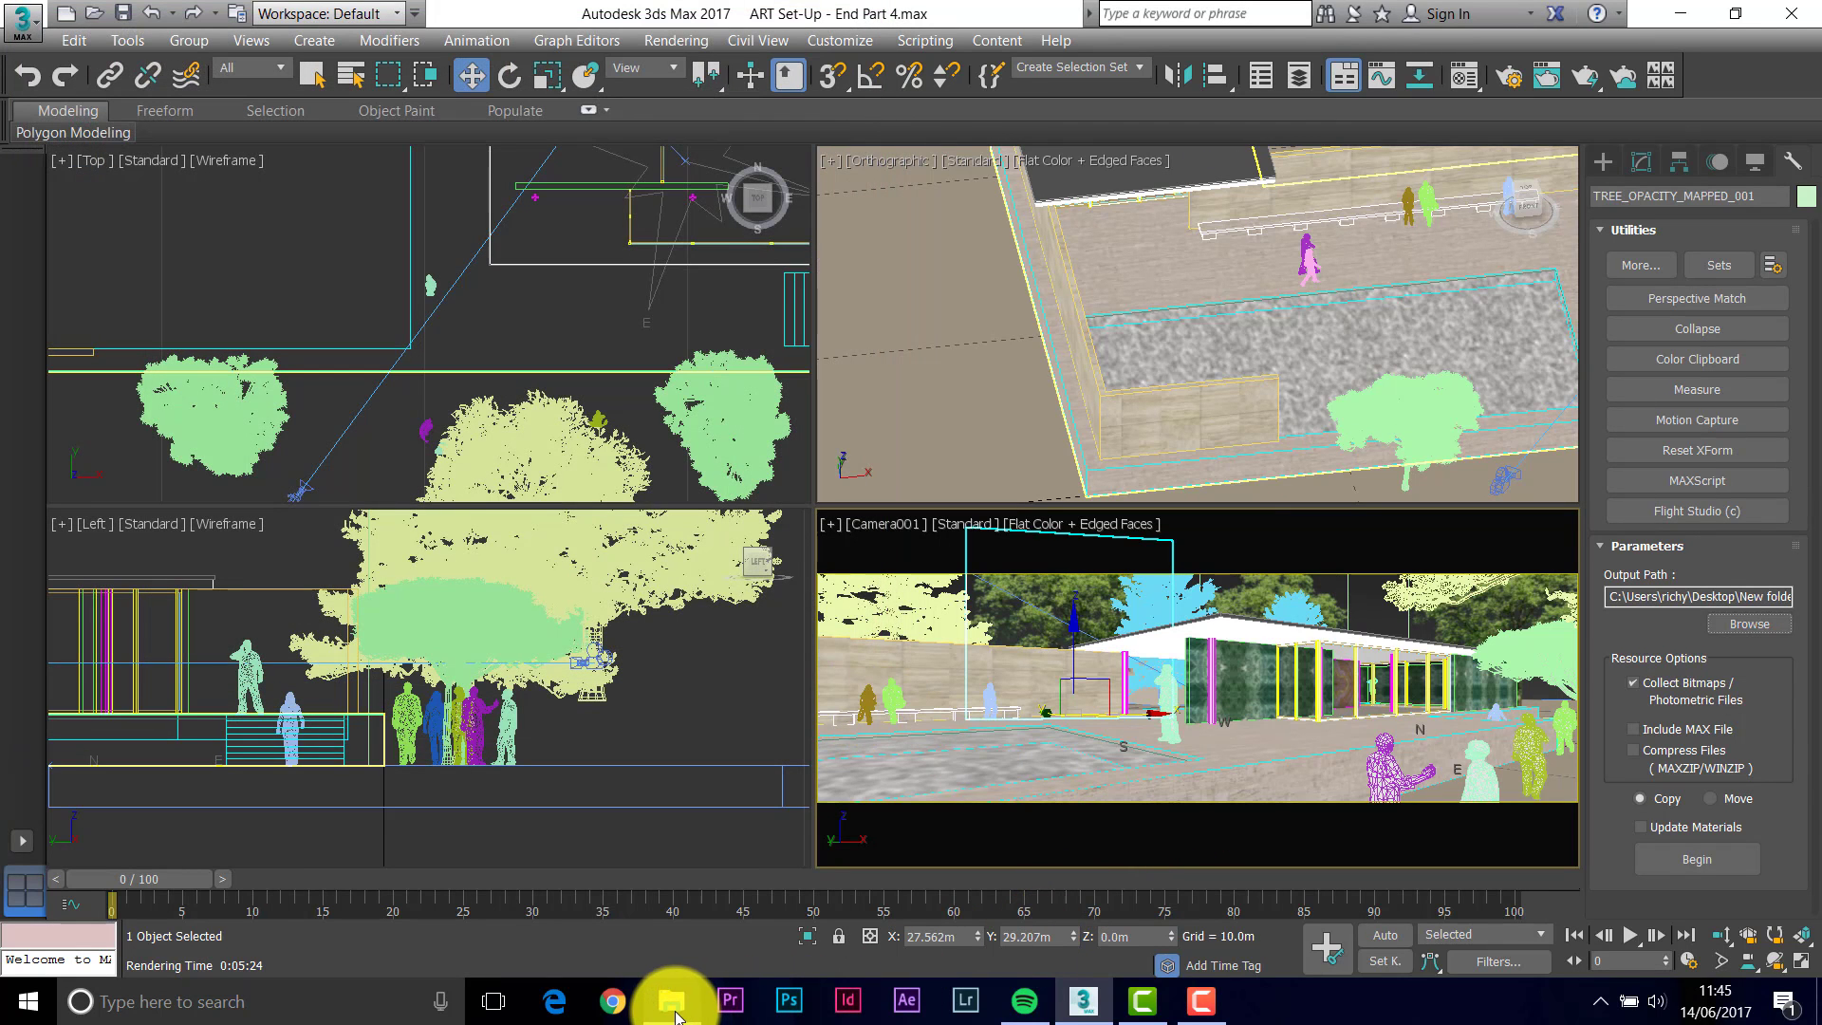
# Run Begin to collect bitmaps, then open New folder in Explorer showing the 21 textures.
pyautogui.click(1706, 863)
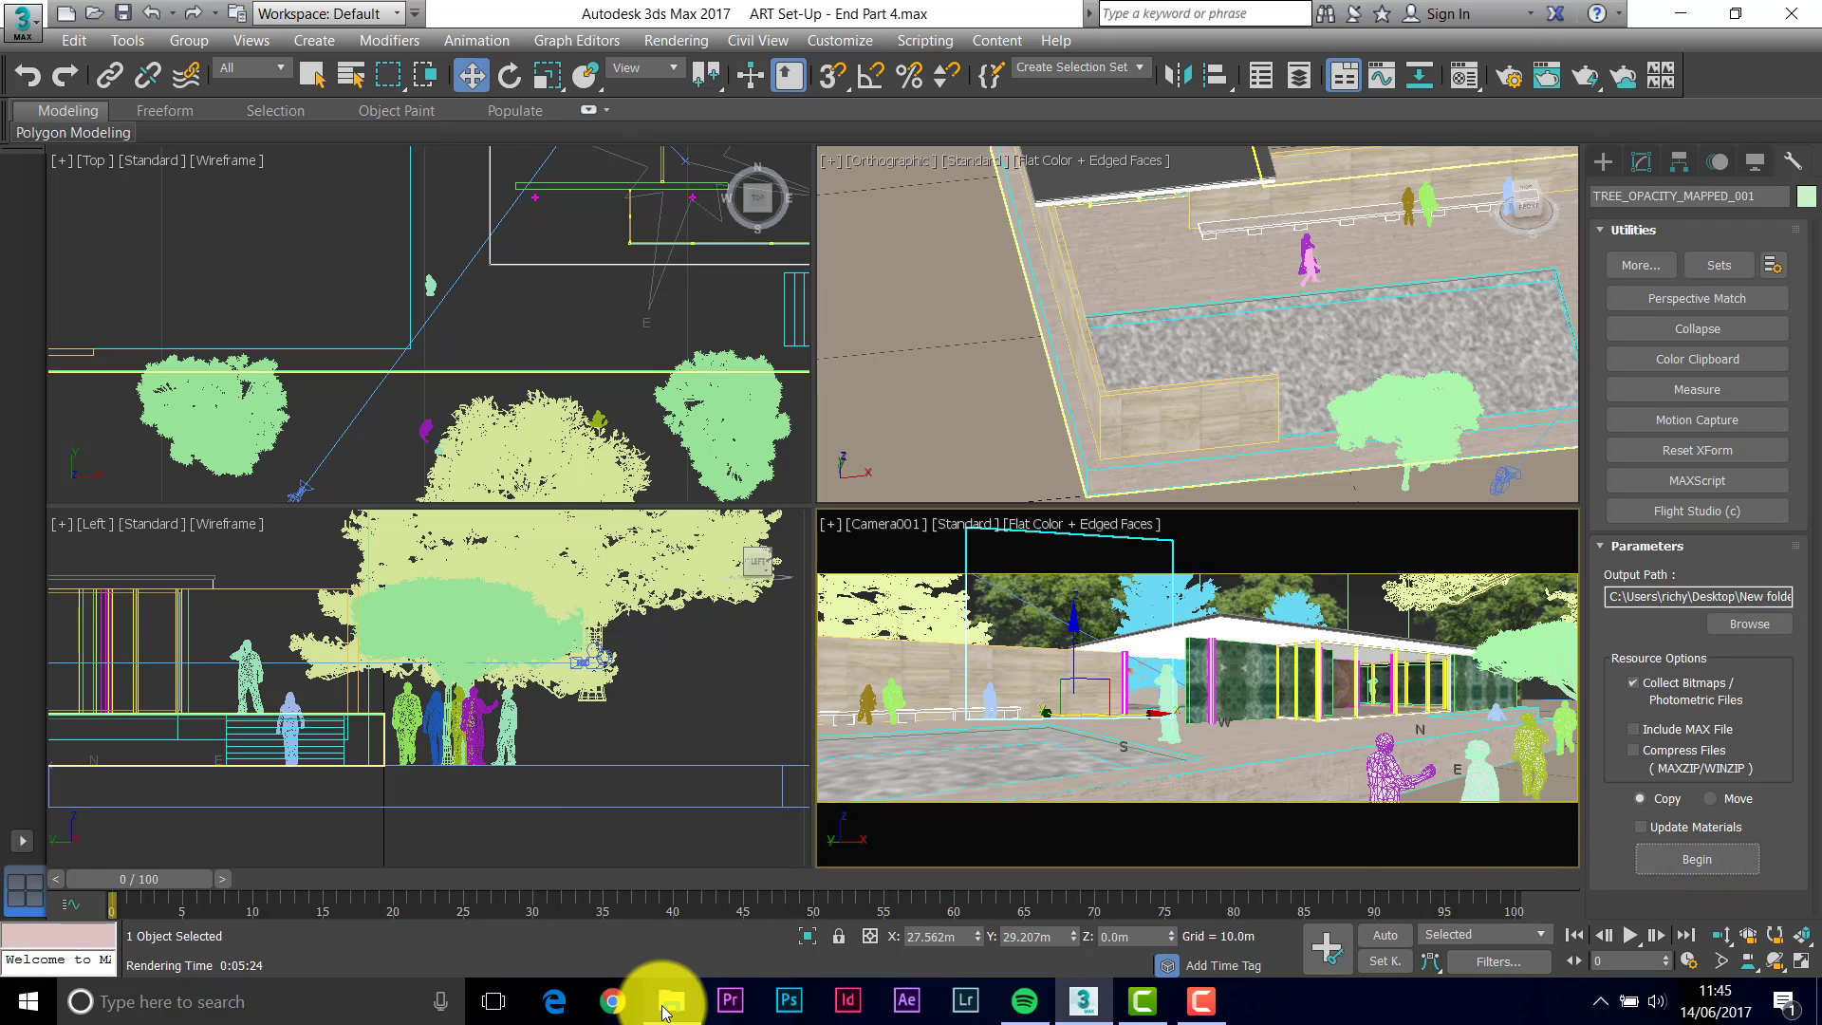
pyautogui.click(669, 1001)
pyautogui.doubleClick(722, 355)
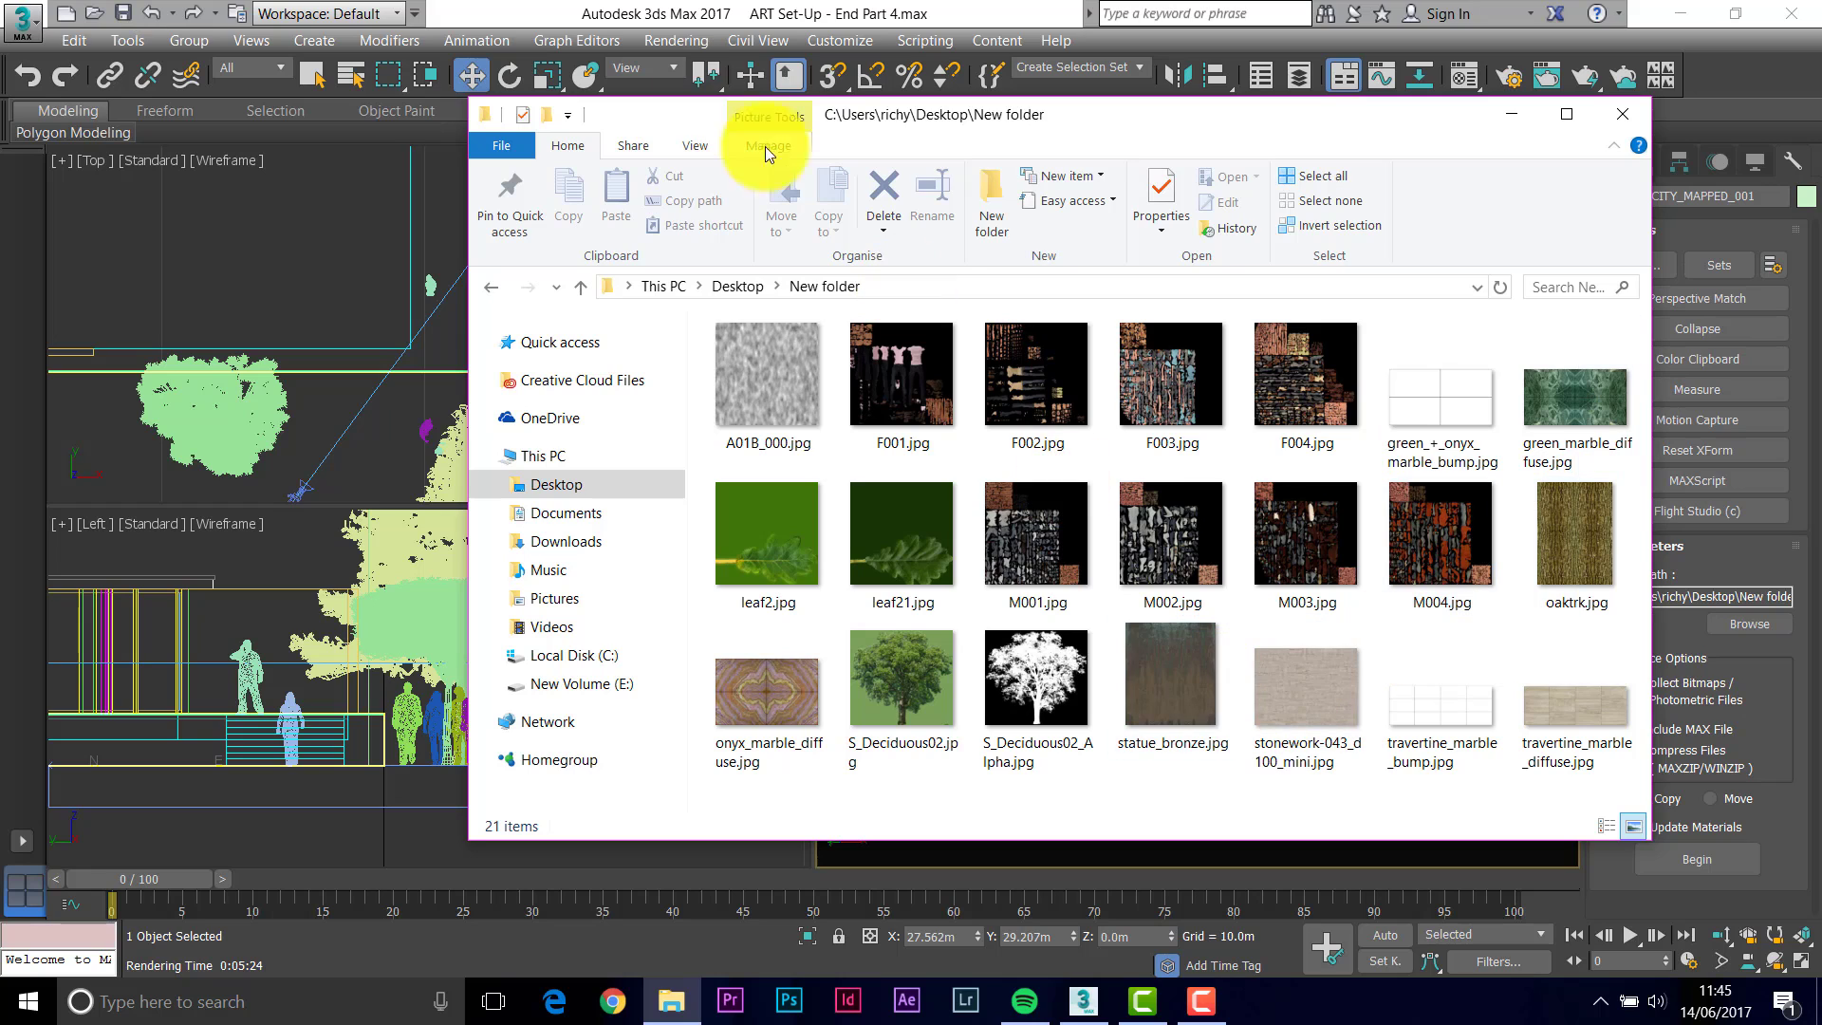
pyautogui.moveTo(1153, 112); pyautogui.dragTo(729, 71)
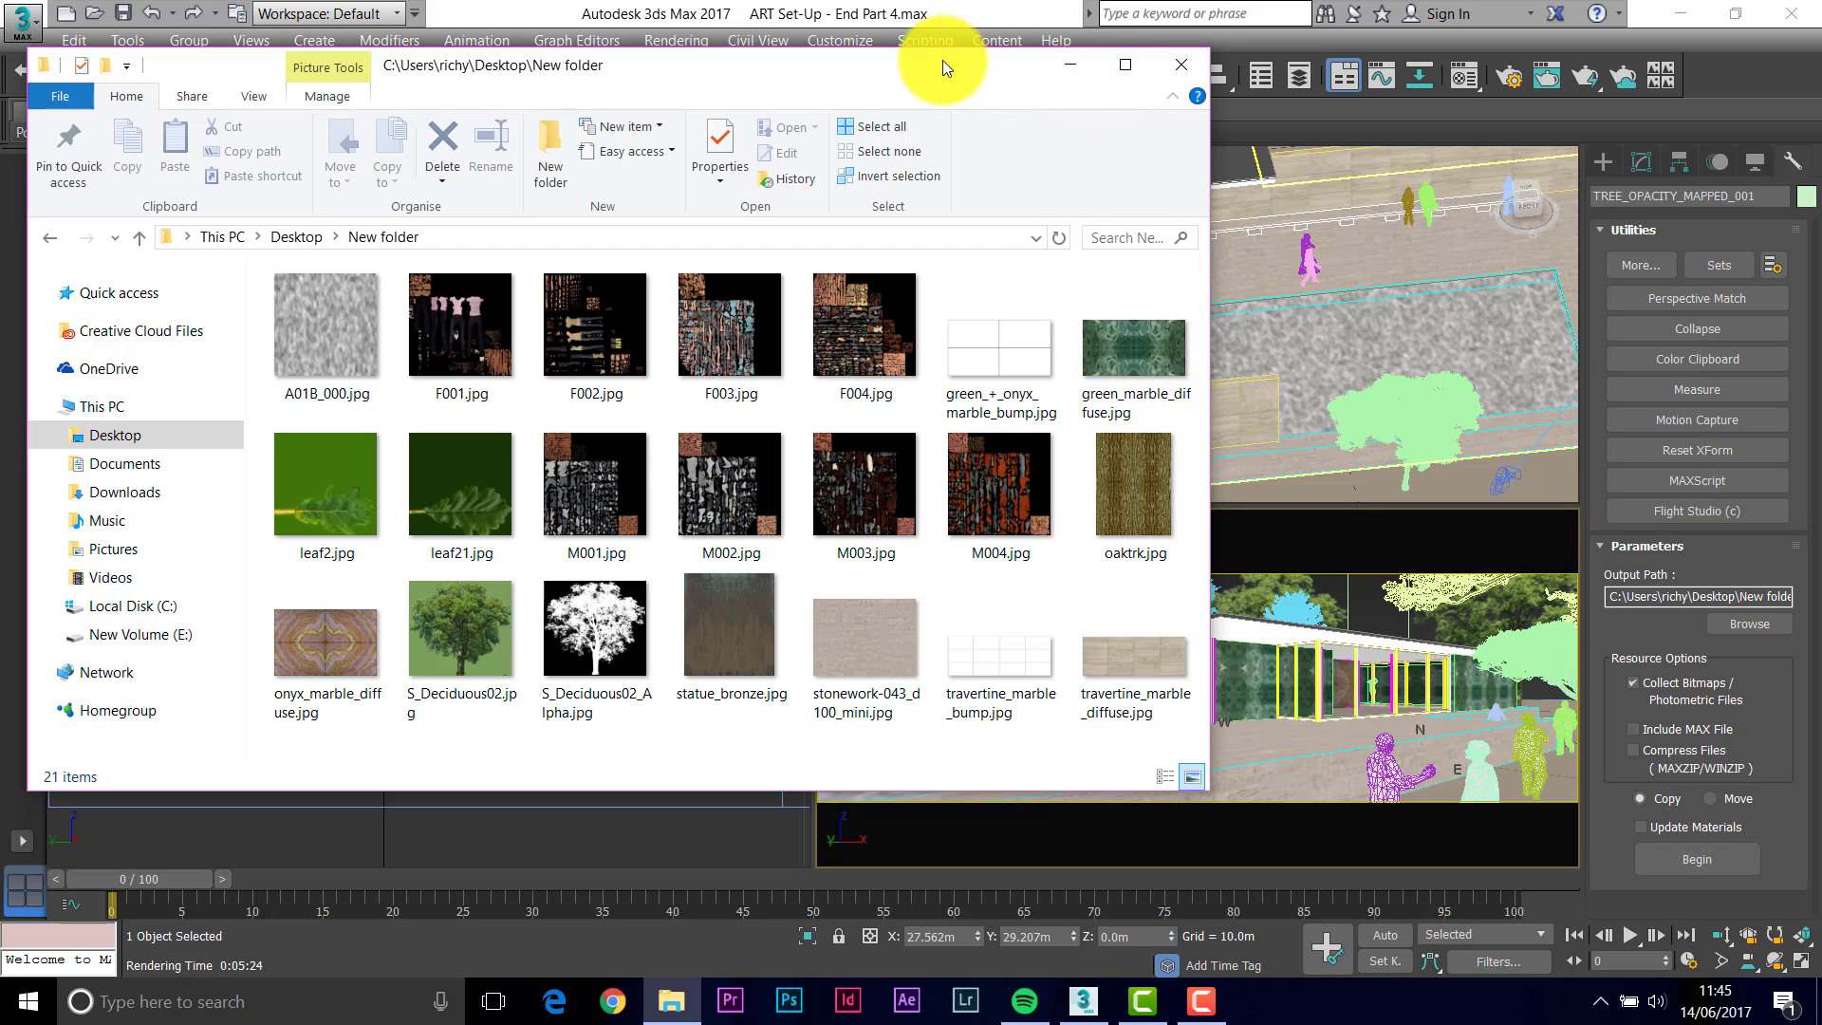
pyautogui.moveTo(930, 68)
pyautogui.mouseDown()
pyautogui.moveTo(965, 83)
pyautogui.moveTo(953, 70)
pyautogui.mouseUp()
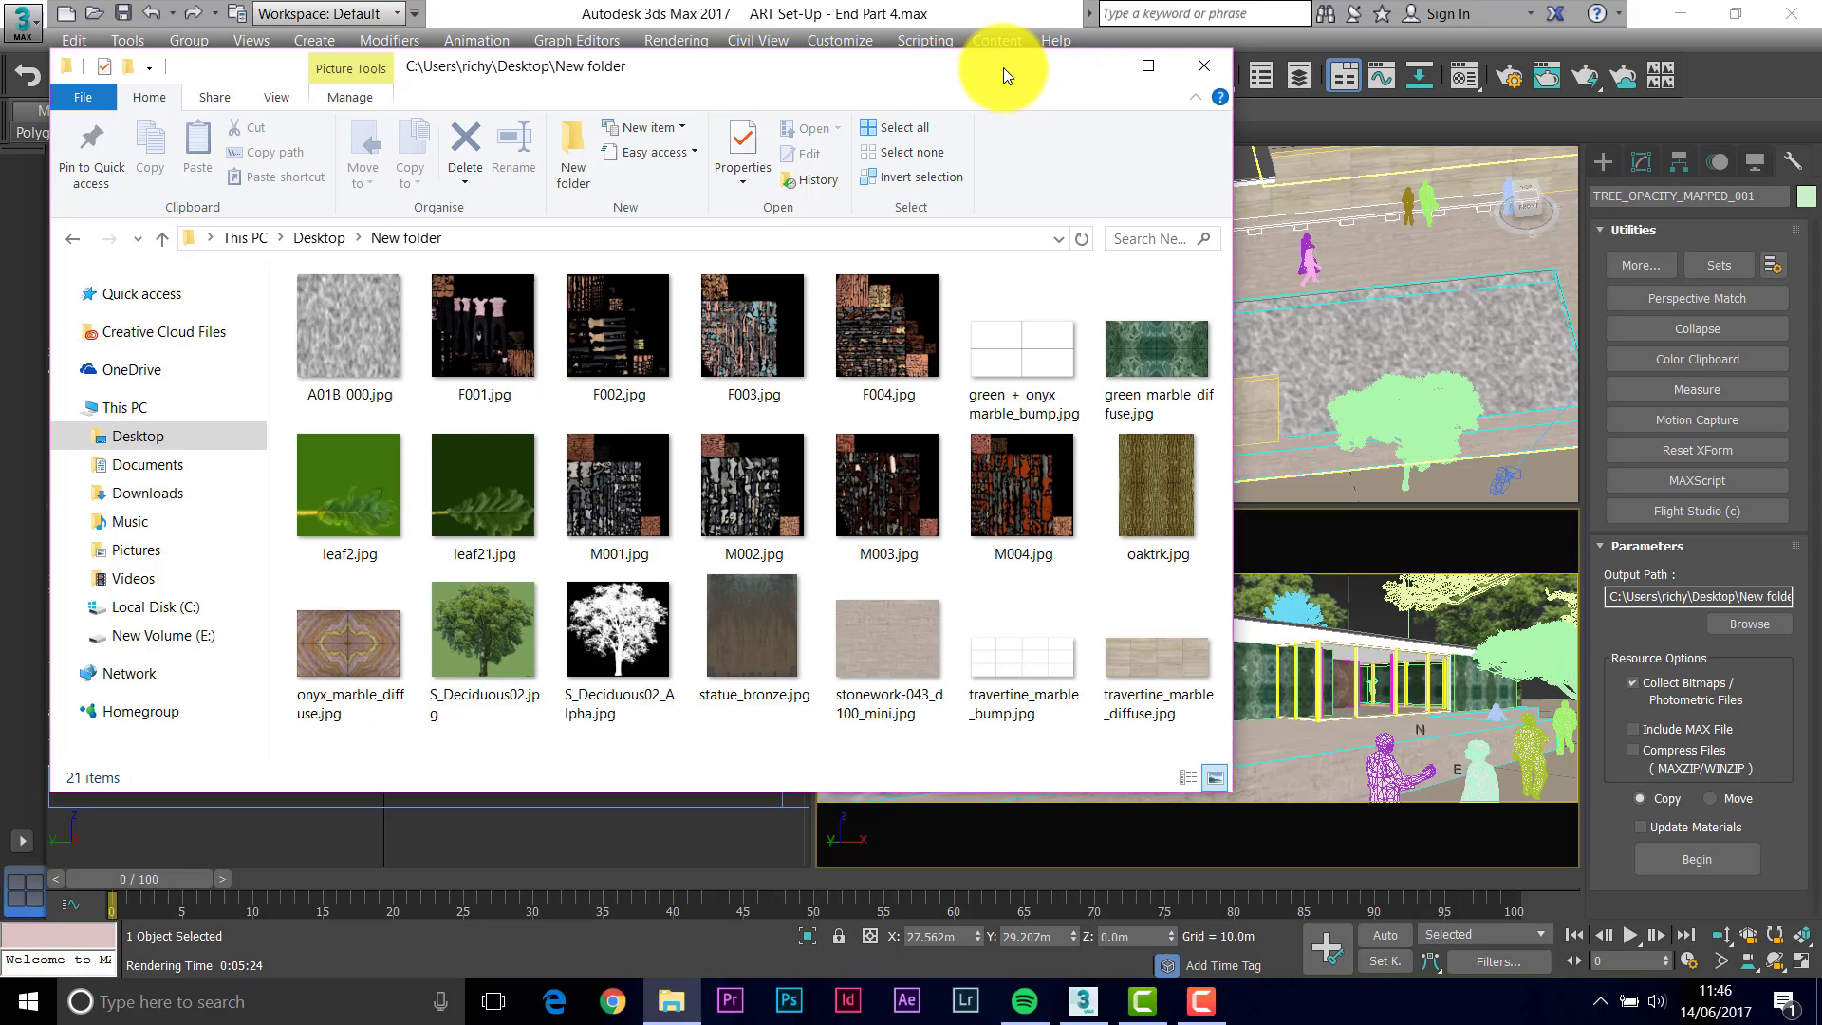
# Close the Explorer window and click empty Camera viewport space to deselect everything.
pyautogui.click(1201, 66)
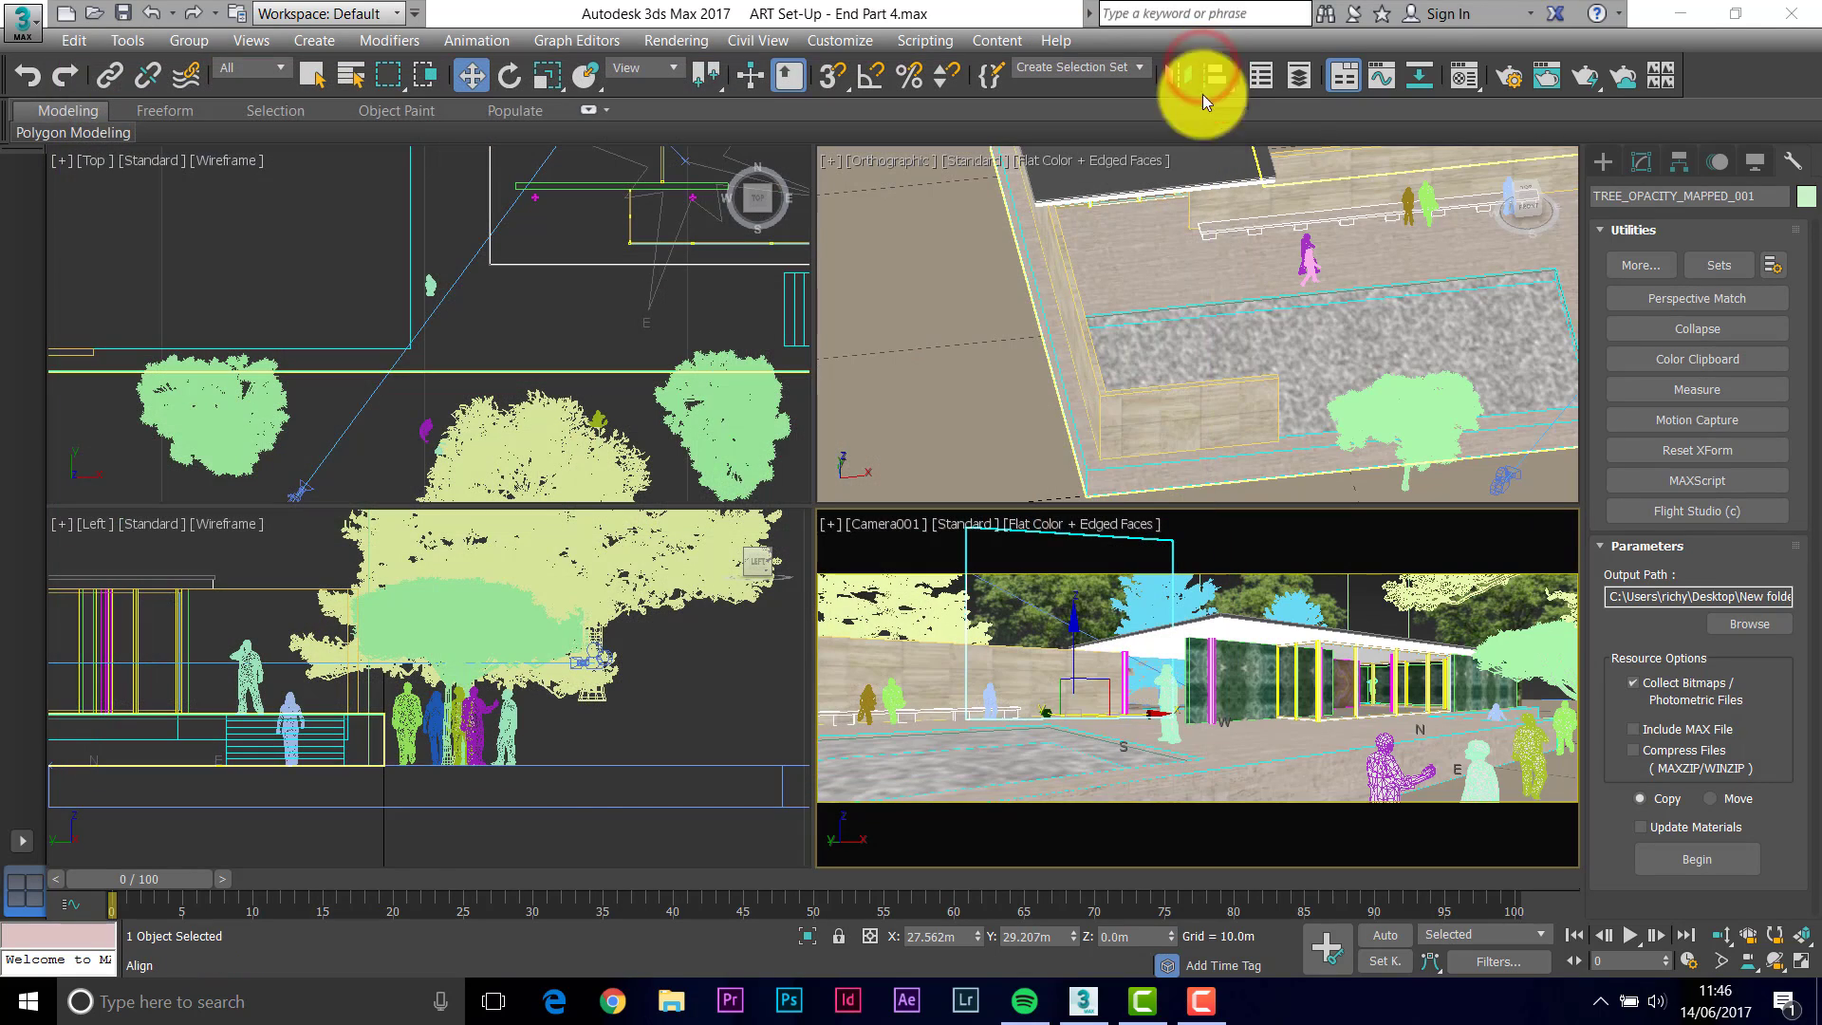
pyautogui.click(1323, 525)
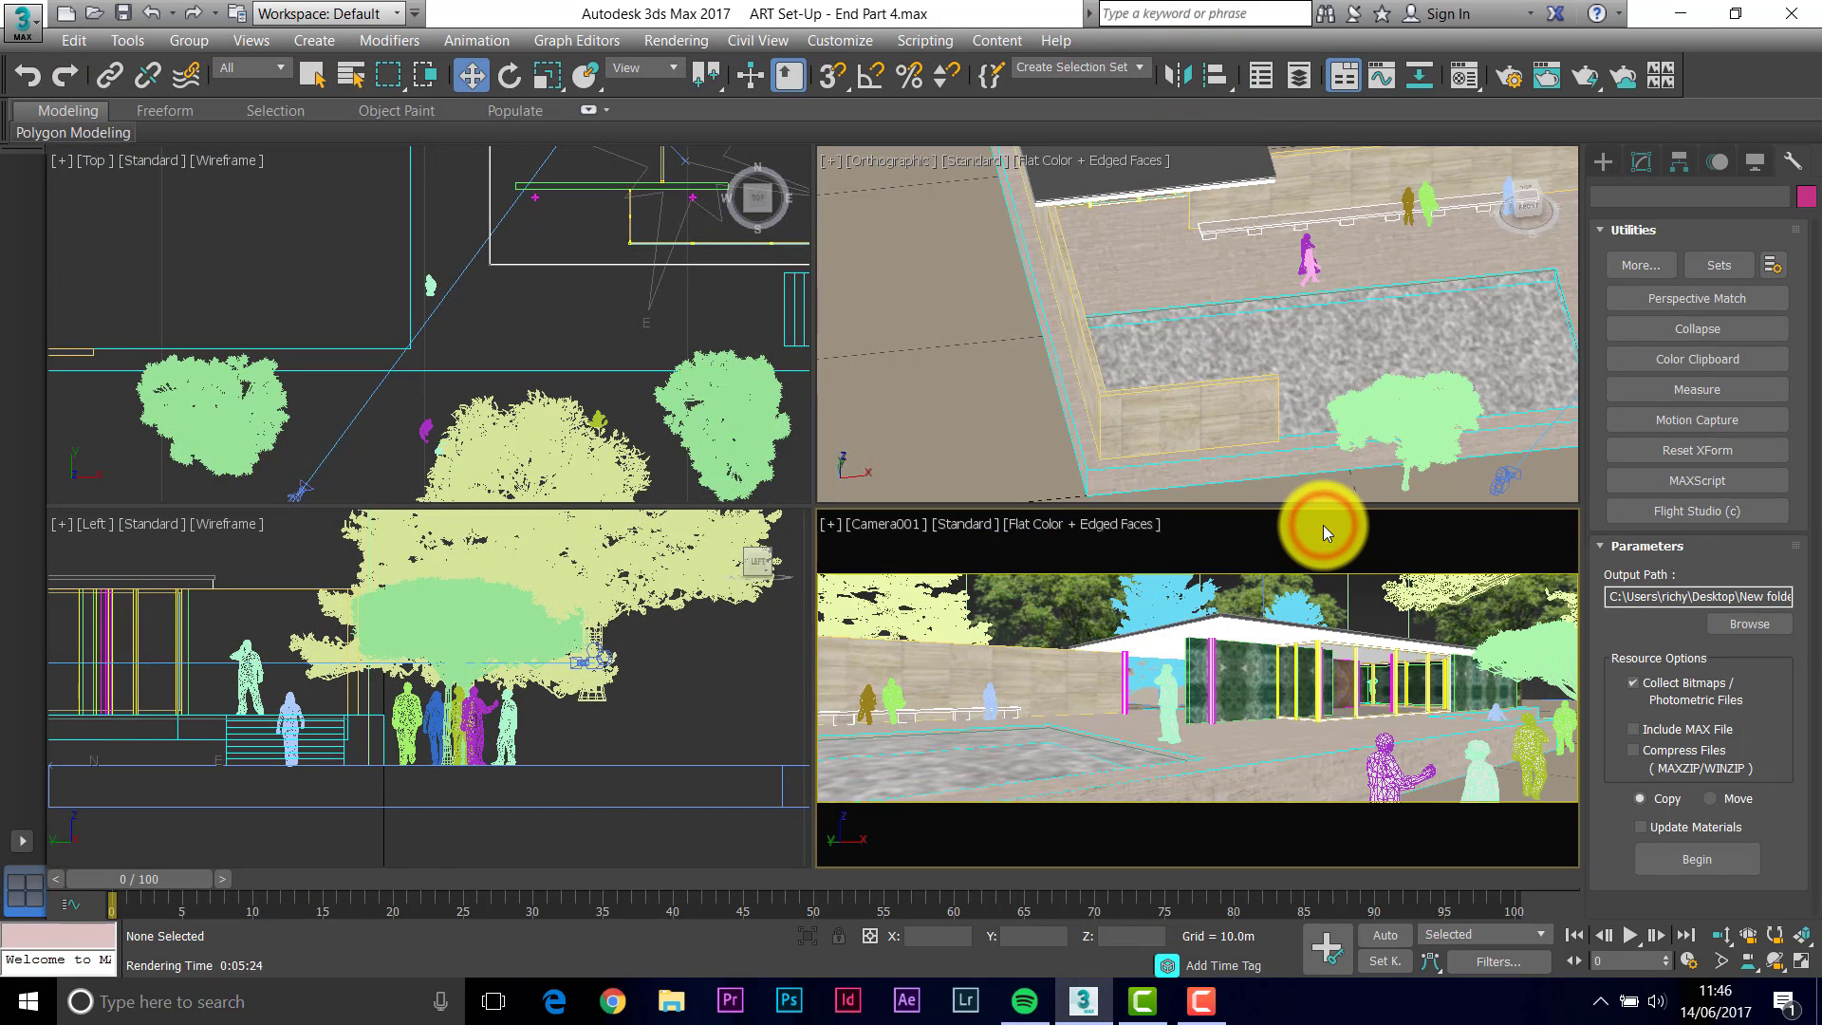